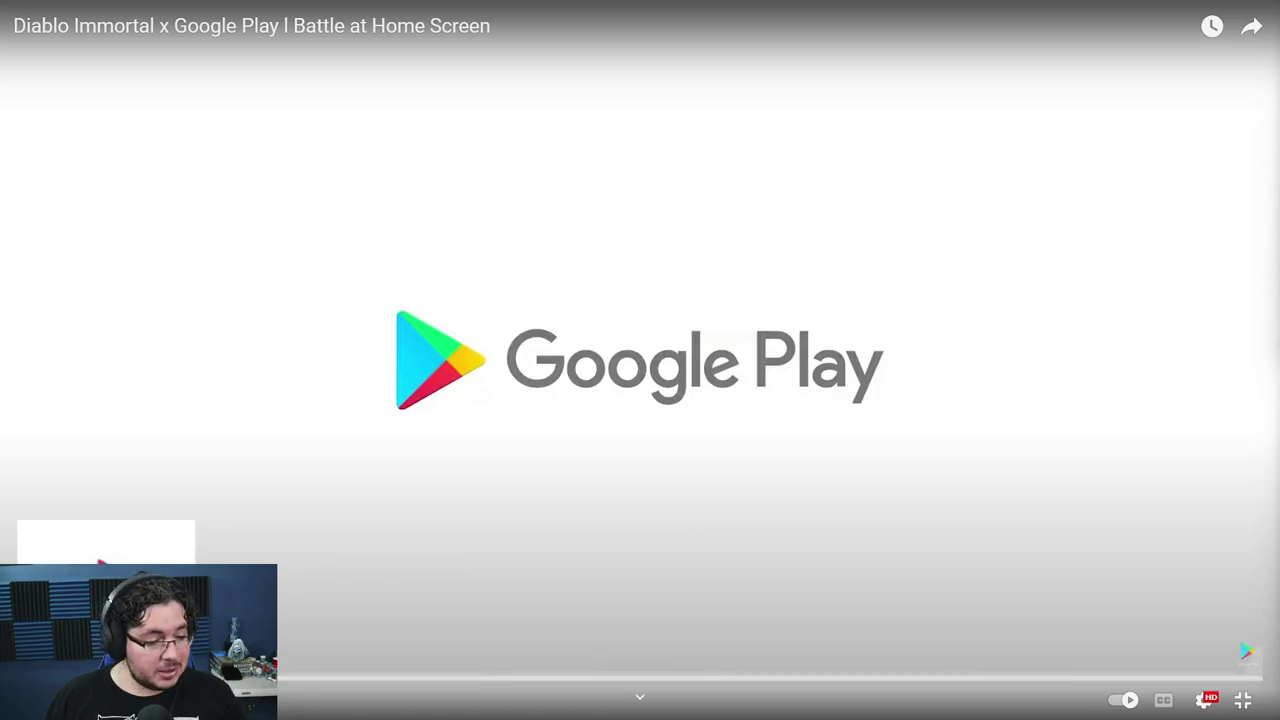
Play the Diablo Immortal x Google Play trailer and replay its opening scenes on the phone screen.
left_click(37, 700)
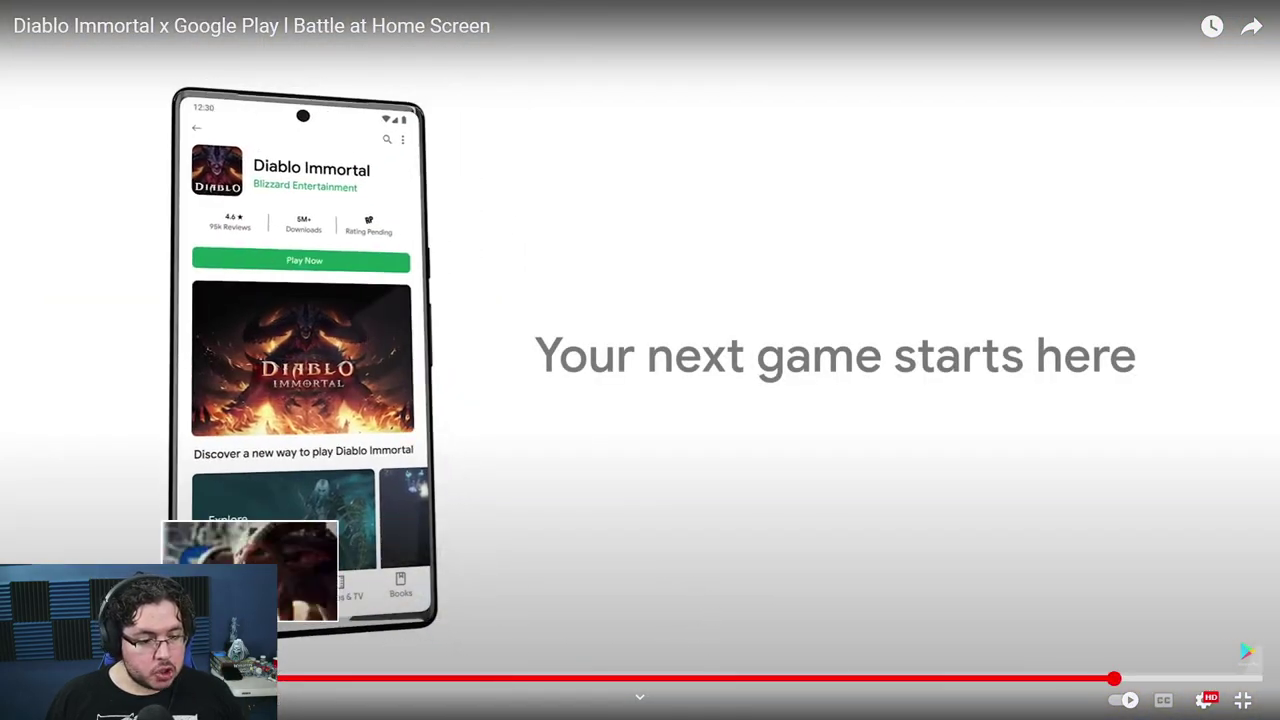
left_click(290, 677)
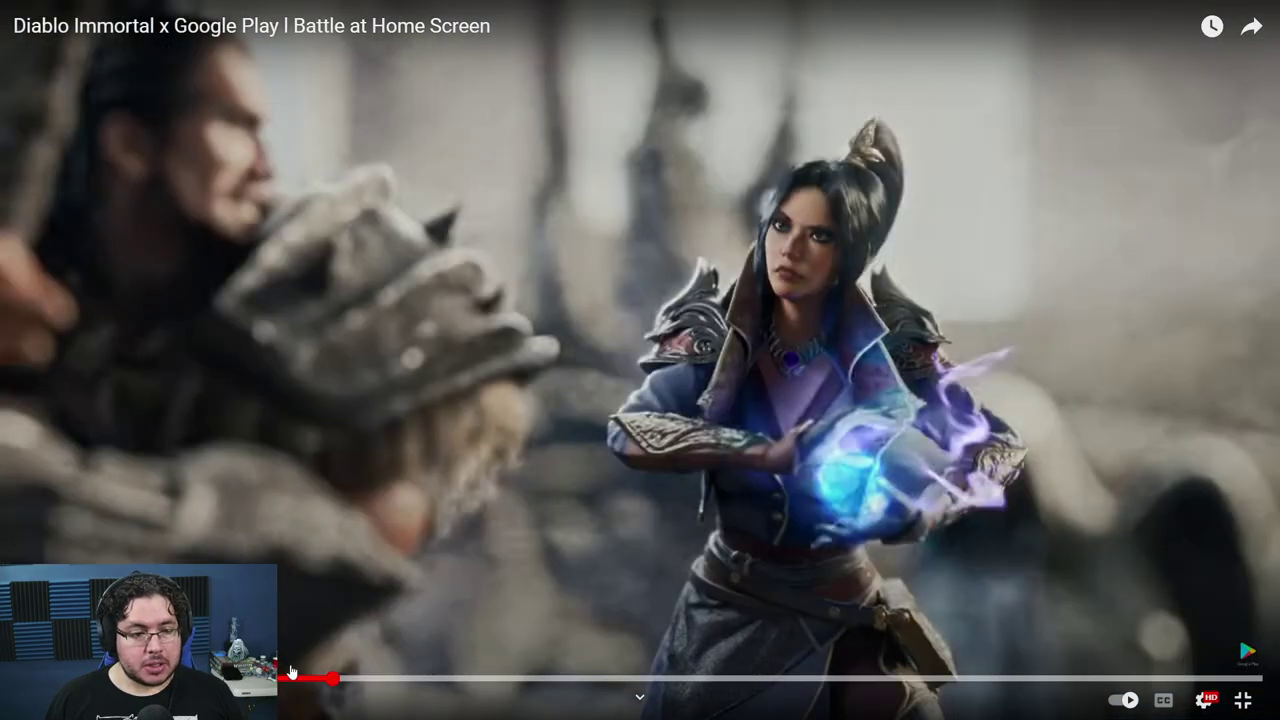
left_click(248, 678)
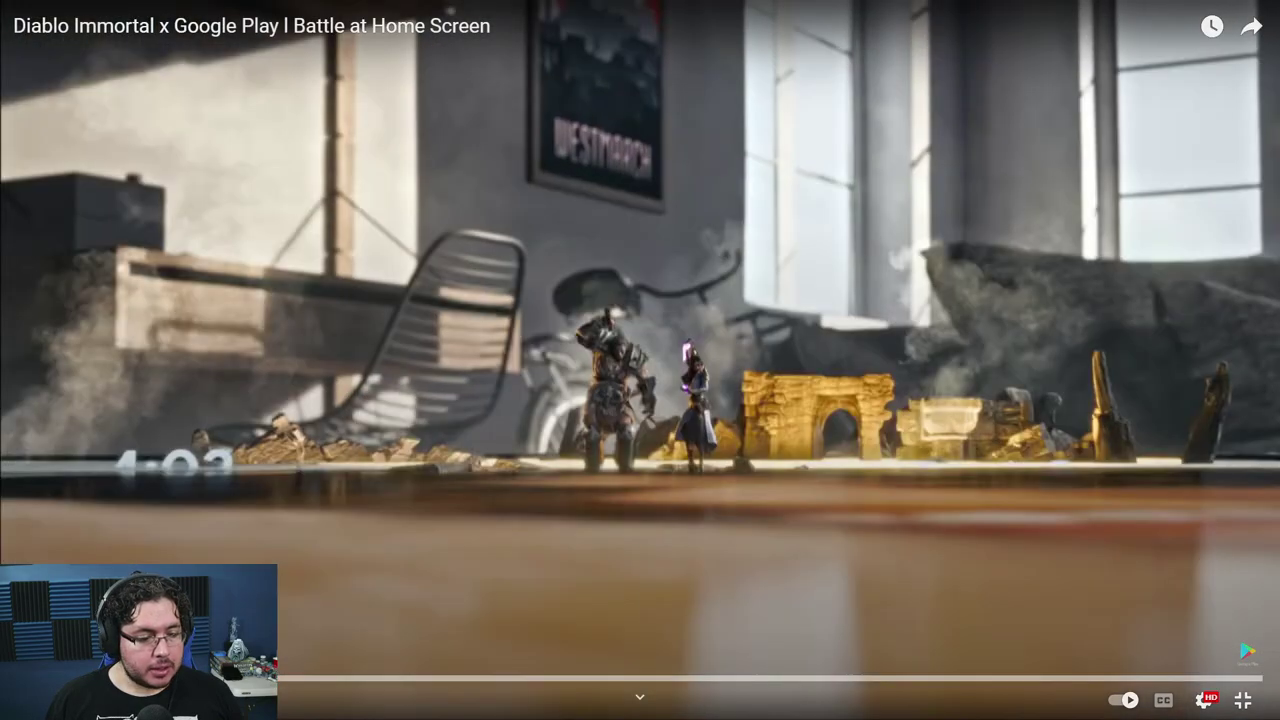
left_click(206, 678)
left_click(246, 678)
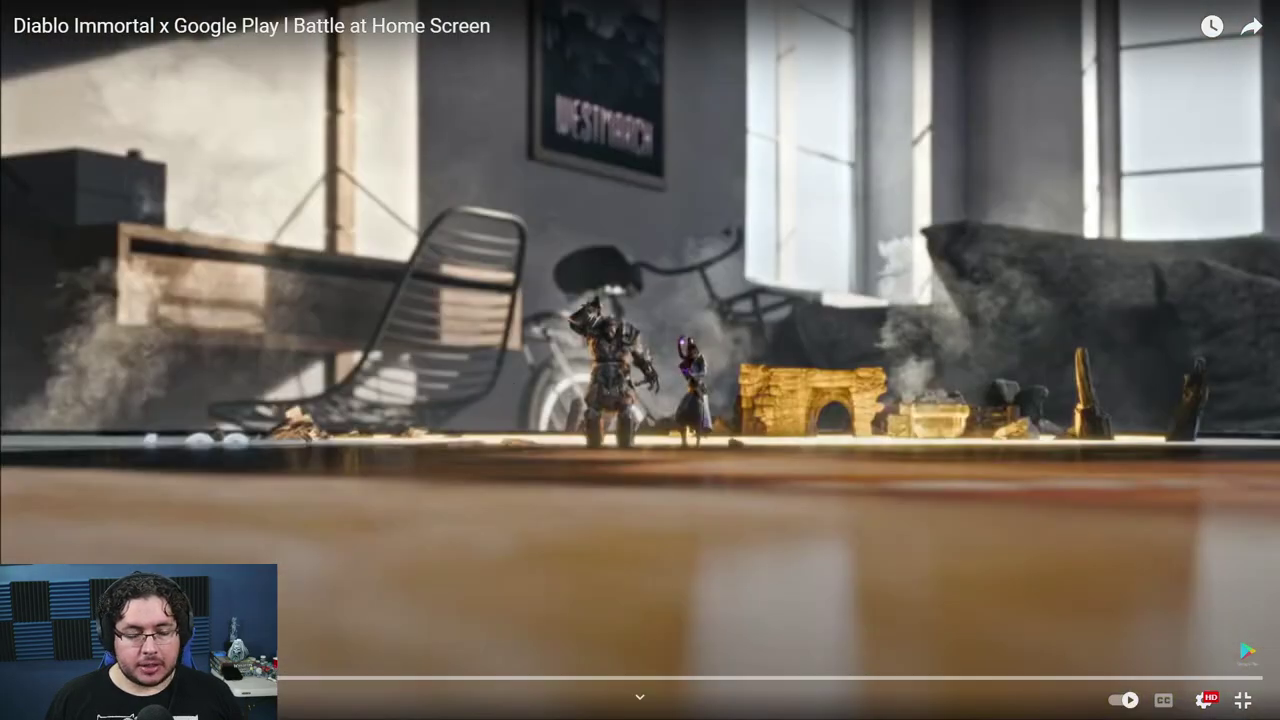
left_click(206, 678)
left_click(378, 679)
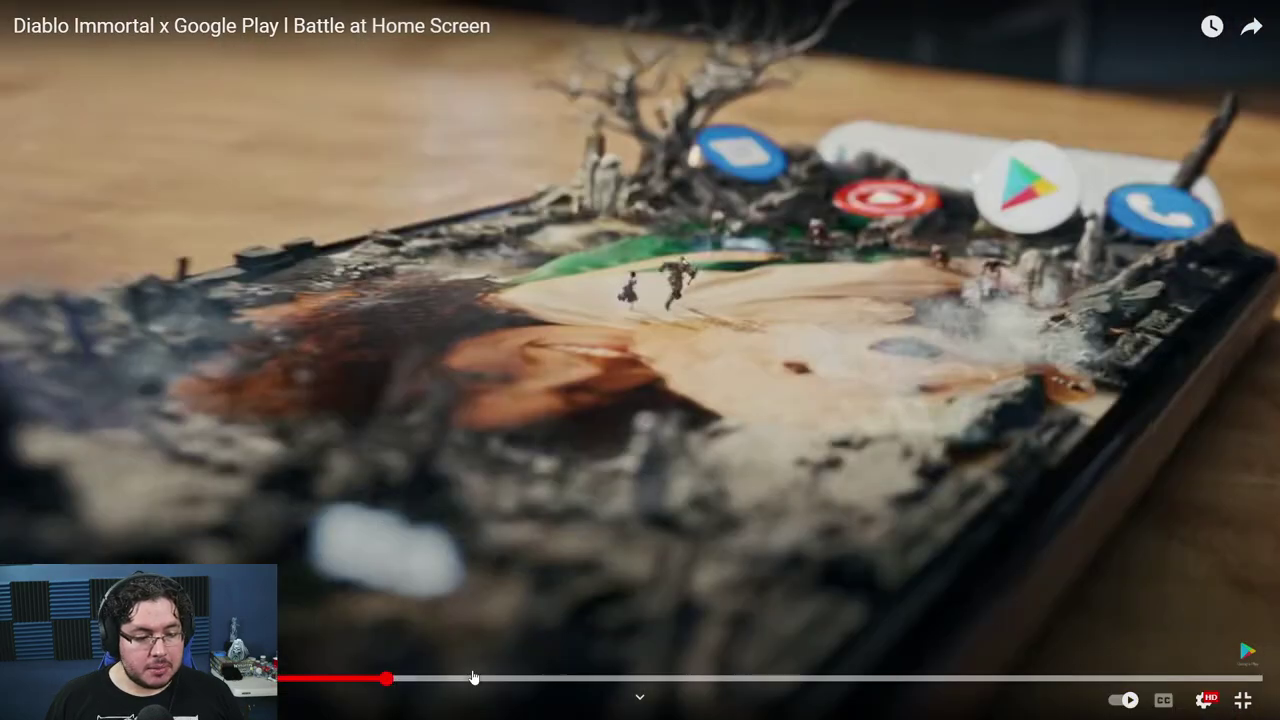
Skim the trailer's barbarian and wizard fight shots past 0:16 and leave the full-screen video.
left_click(312, 679)
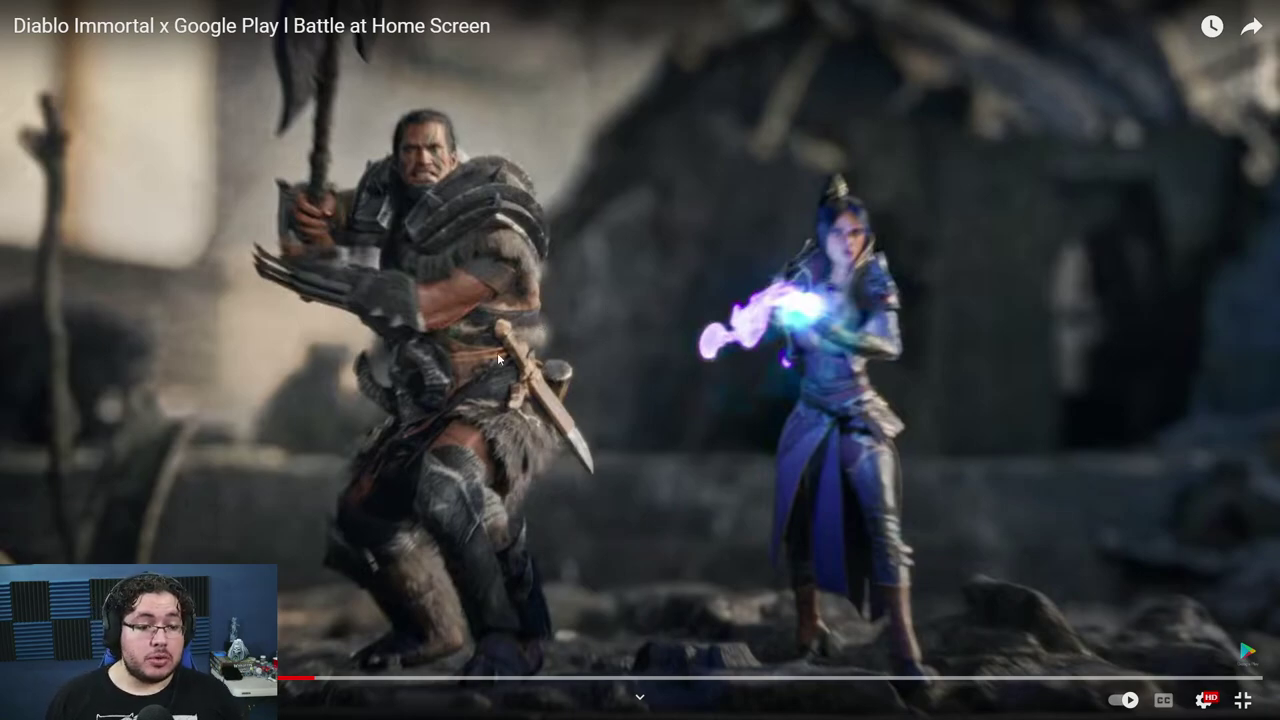
left_click(343, 679)
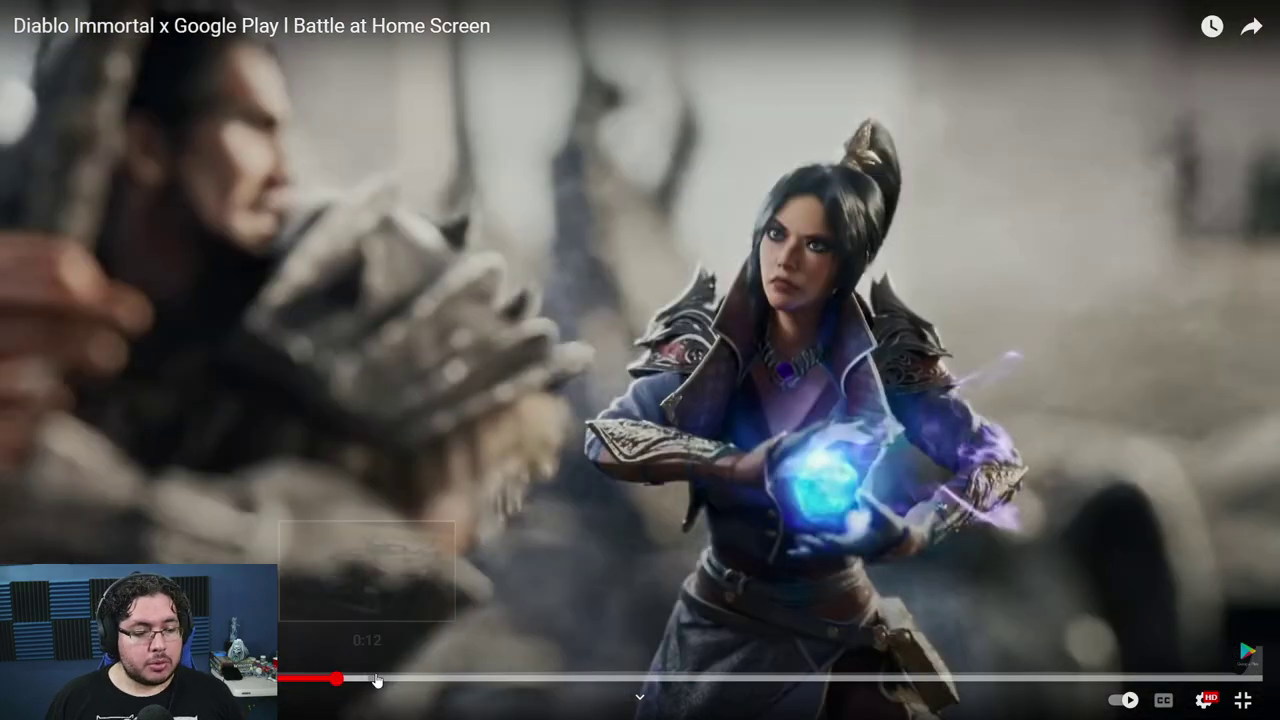
left_click(384, 679)
left_click(431, 674)
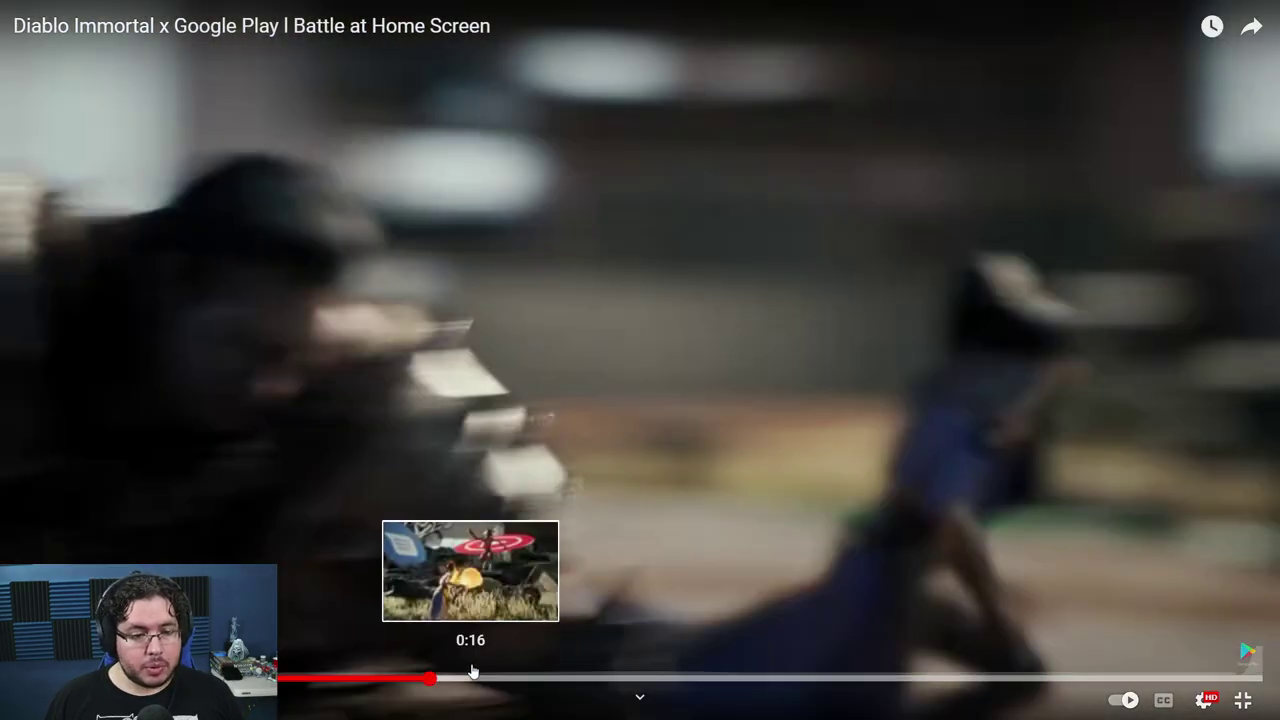
left_click(473, 677)
left_click(508, 677)
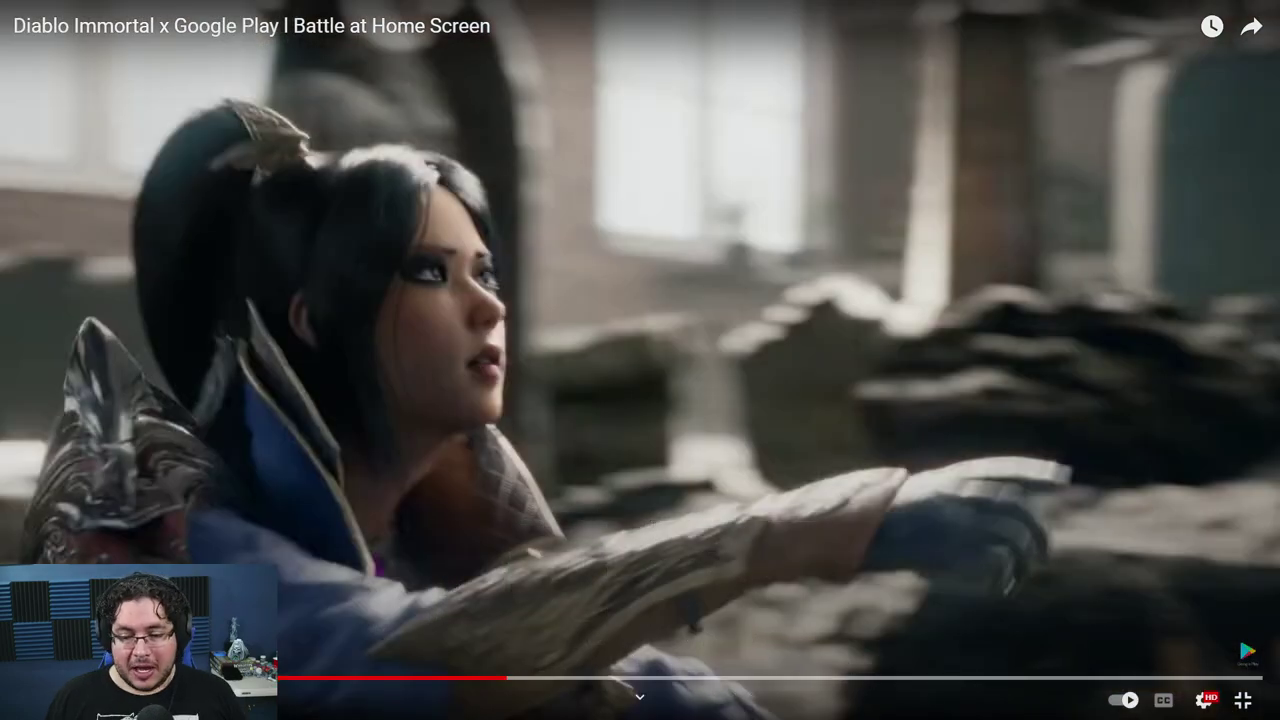
left_click(1252, 712)
key("Escape")
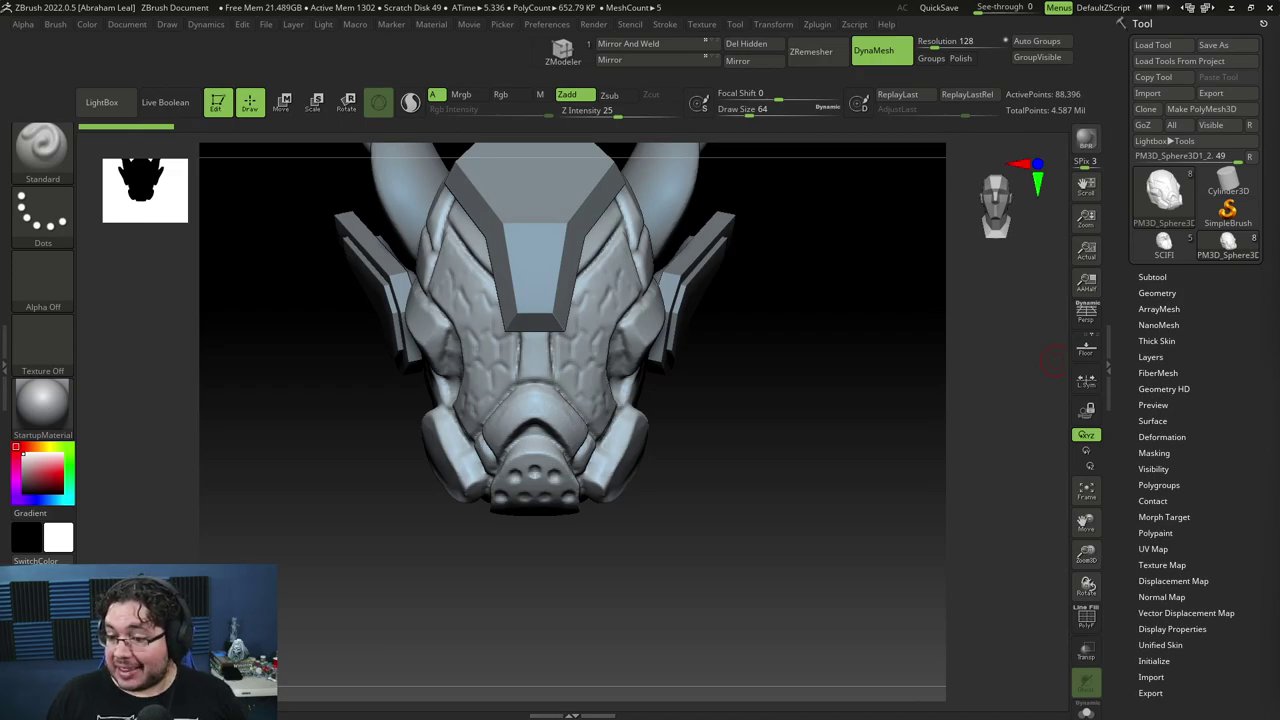
Minimize ZBrush, play com.oculus.shellenv-20220703-134844.mp4 muted in VLC and skip to the virtual Santos store at about 01:44.
left_click(1232, 8)
double_click(226, 296)
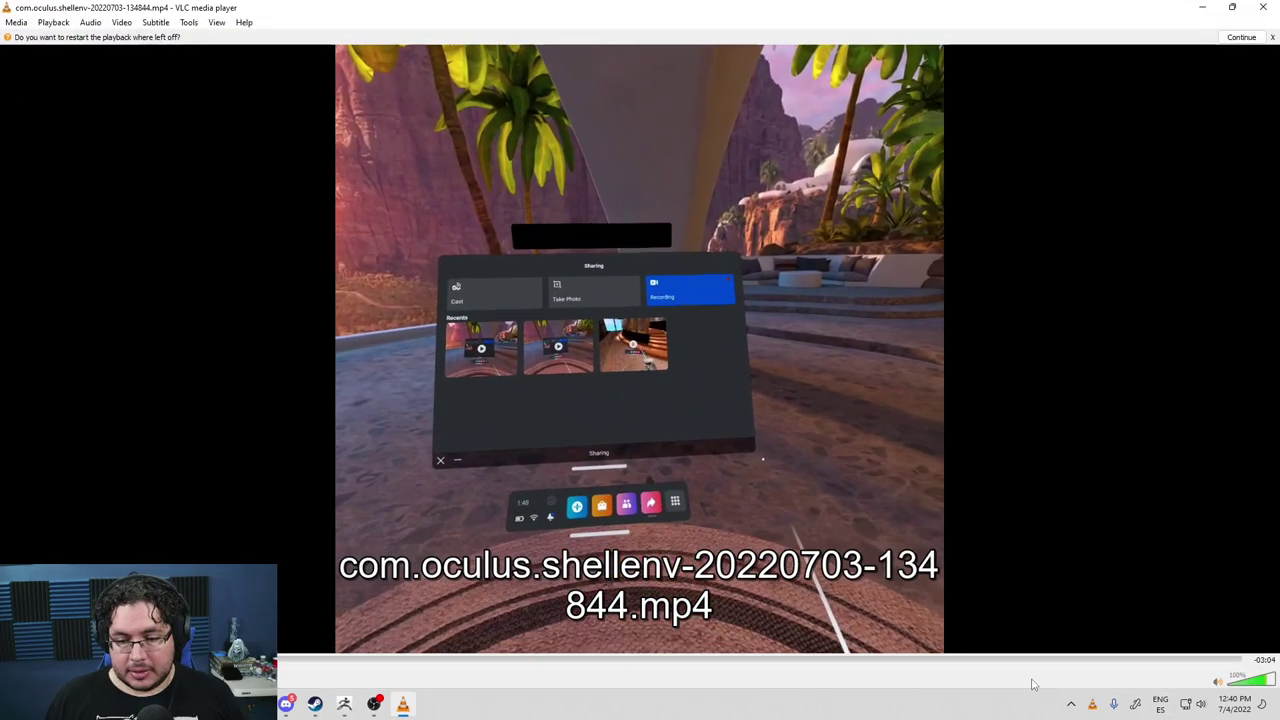
left_click(1231, 685)
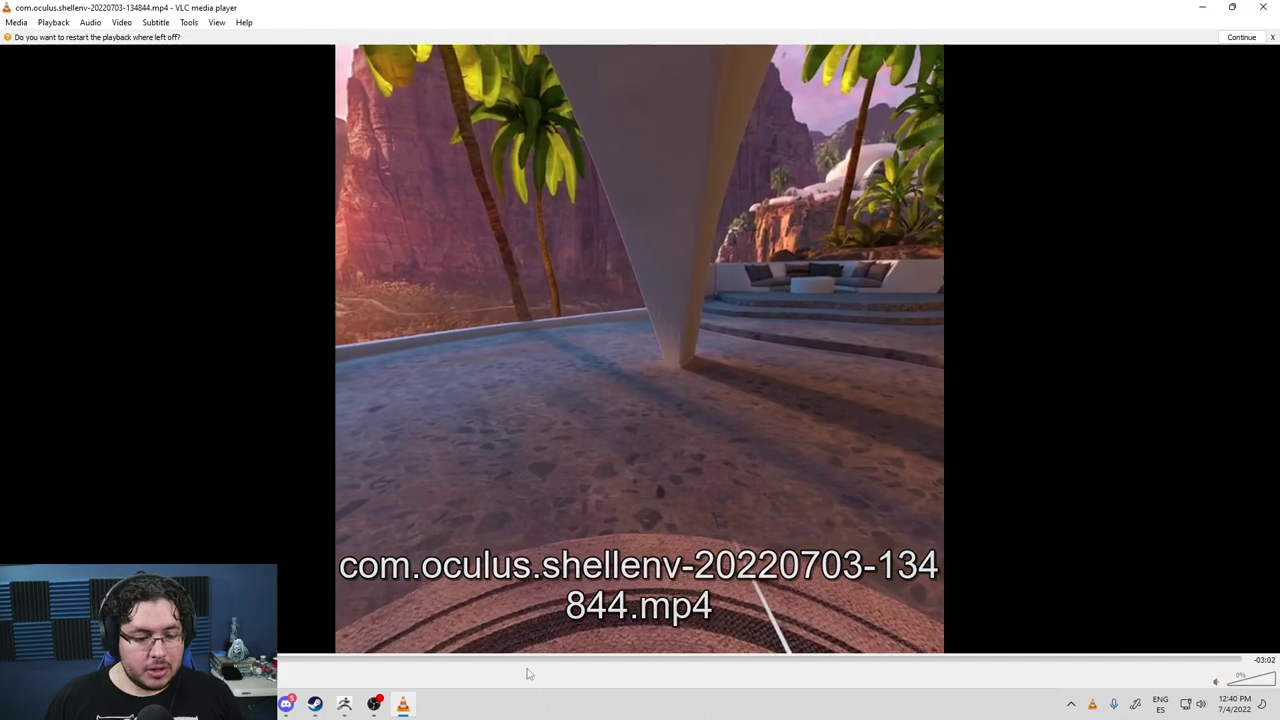
left_click(532, 660)
left_click(578, 661)
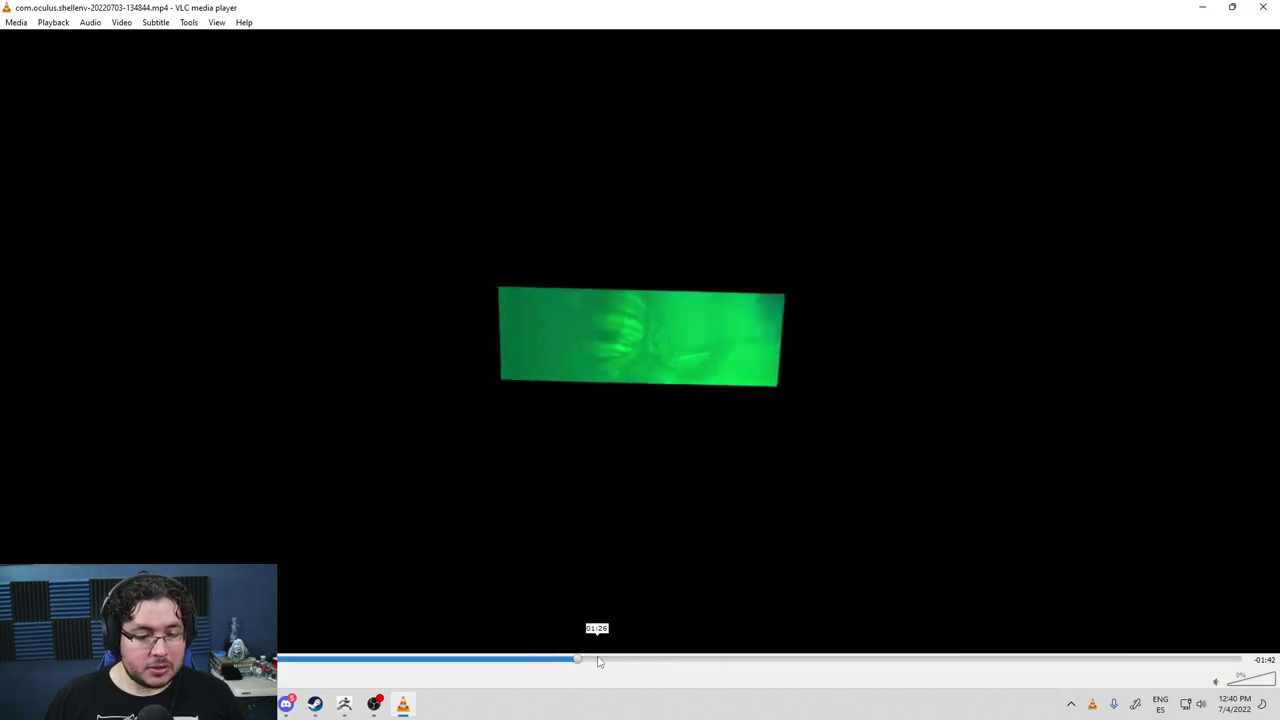
left_click(598, 660)
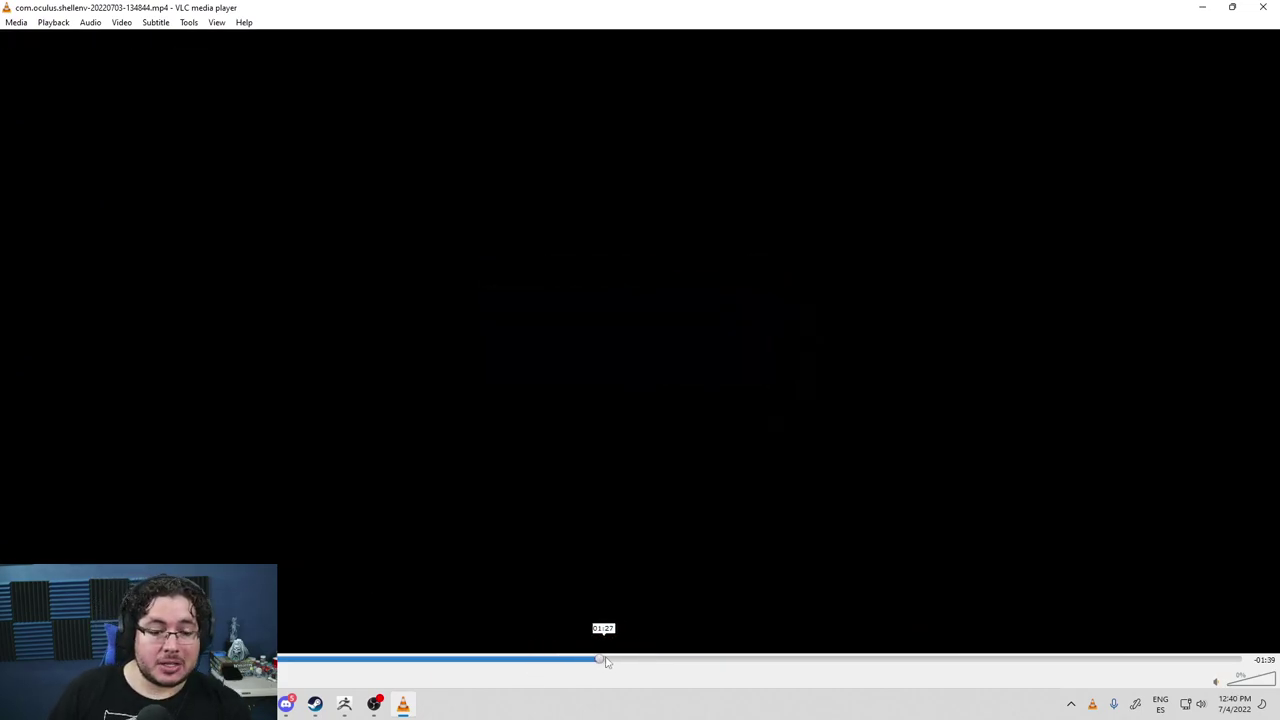
left_click(641, 660)
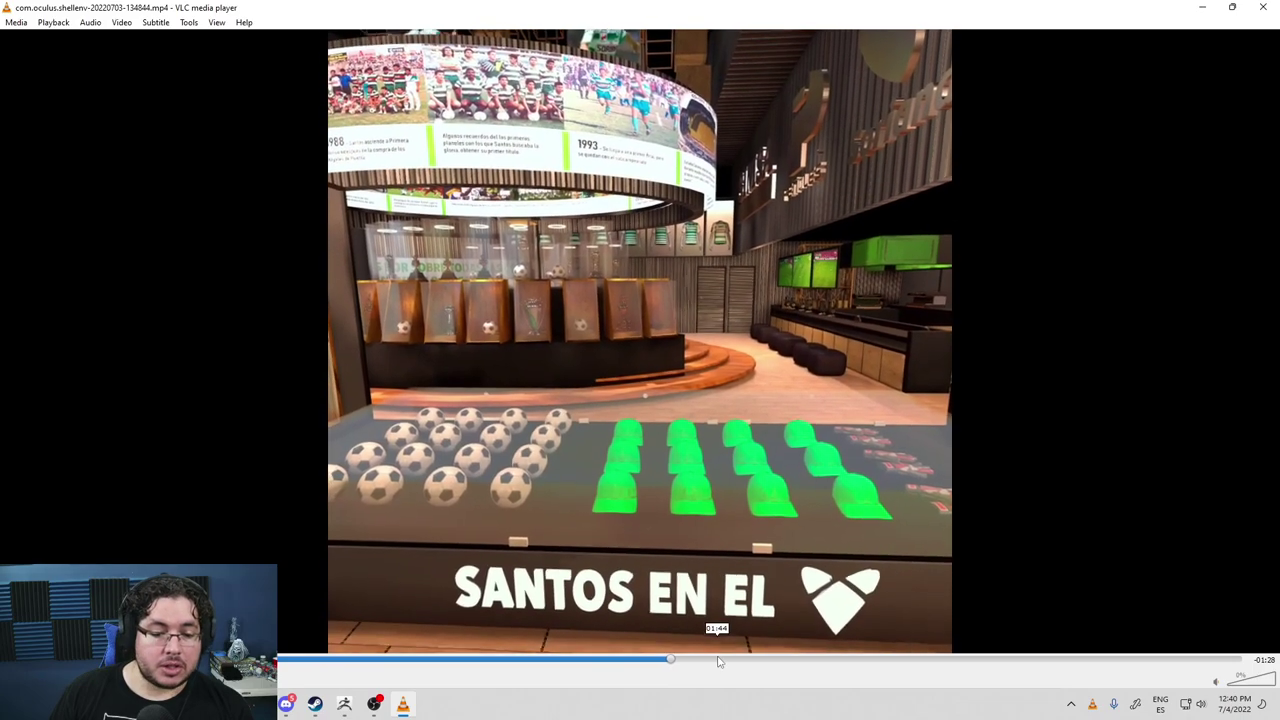
left_click(716, 660)
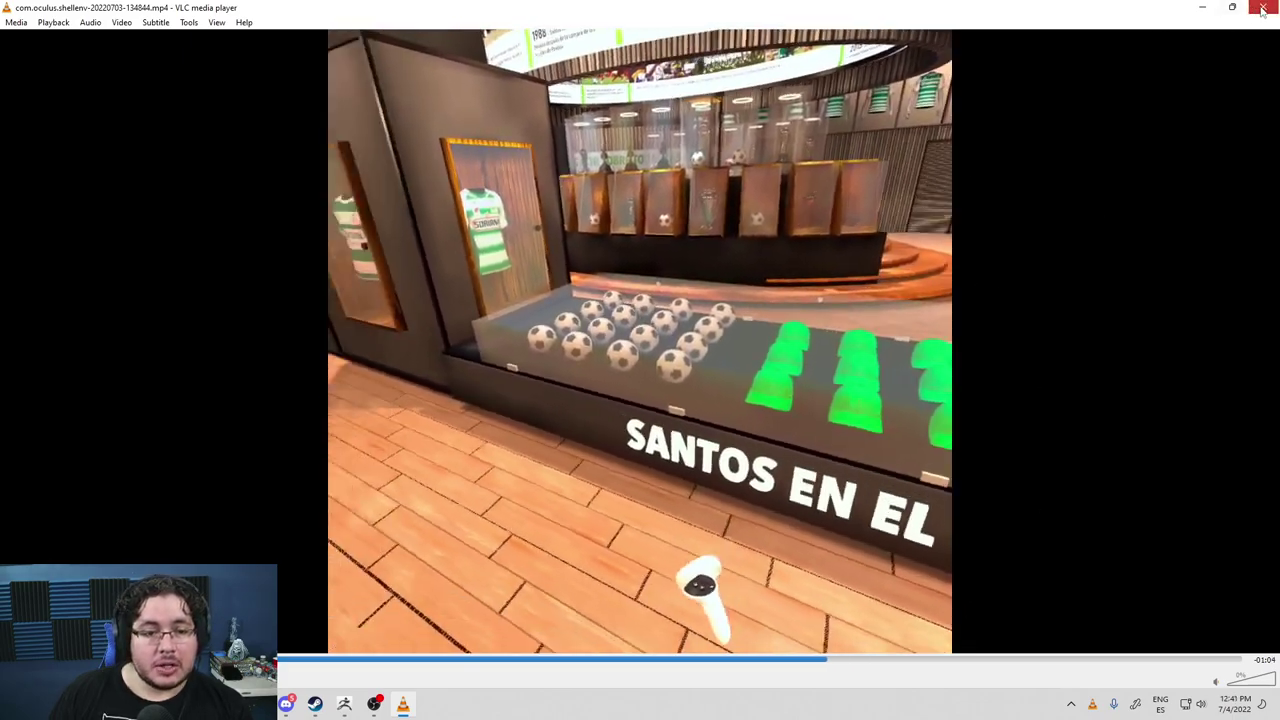
Close the VR recording and the friends list, and return to the horned helmet sculpt in ZBrush.
left_click(1262, 8)
left_click(1112, 48)
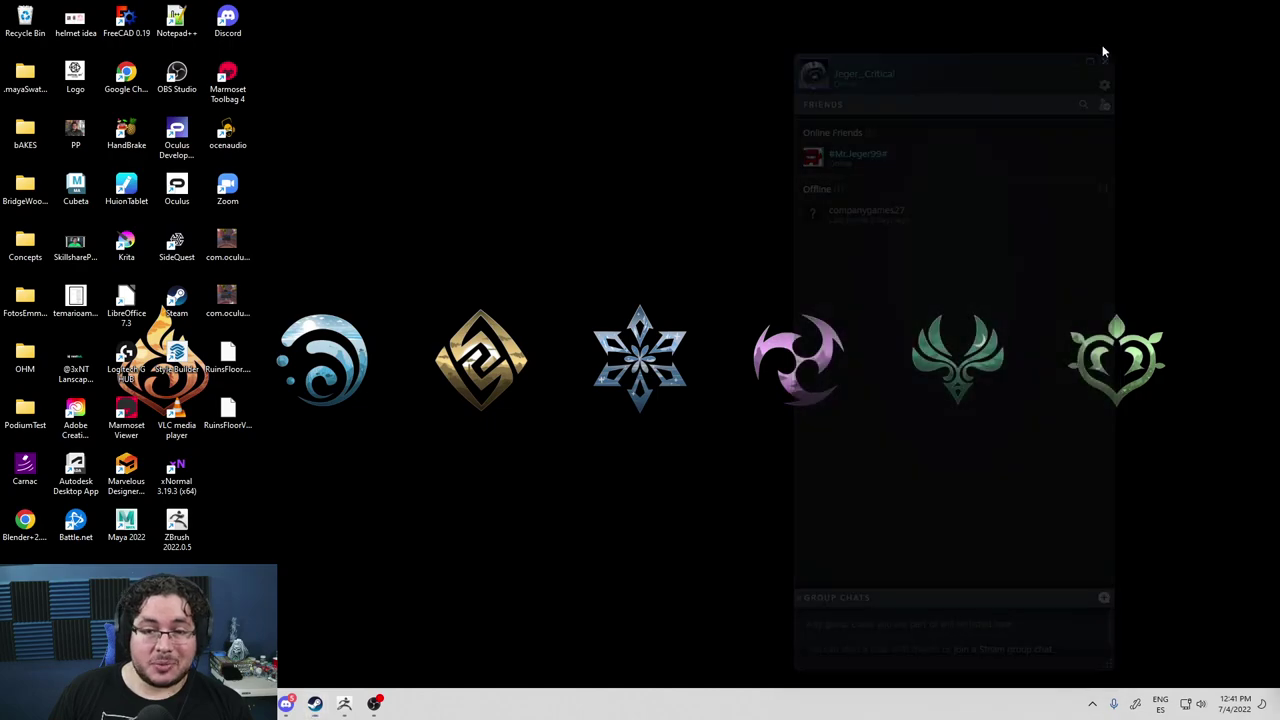
left_click(344, 703)
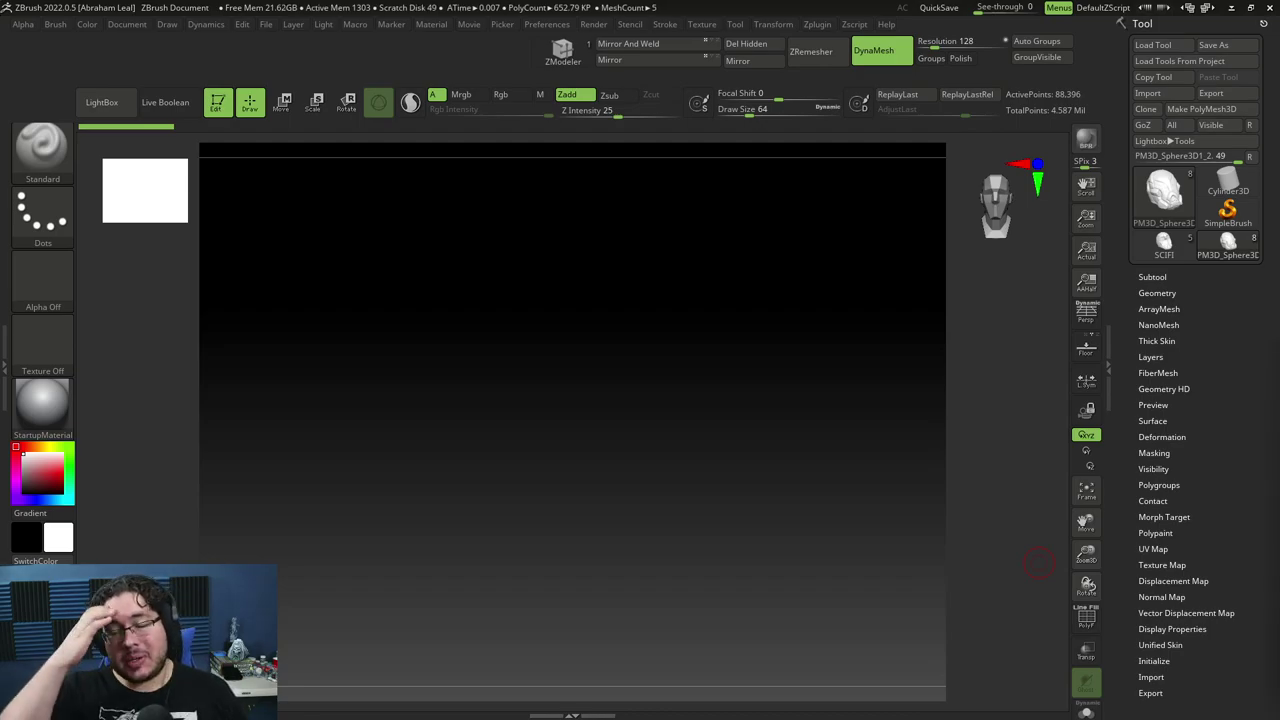
left_click_drag(929, 556, 879, 411)
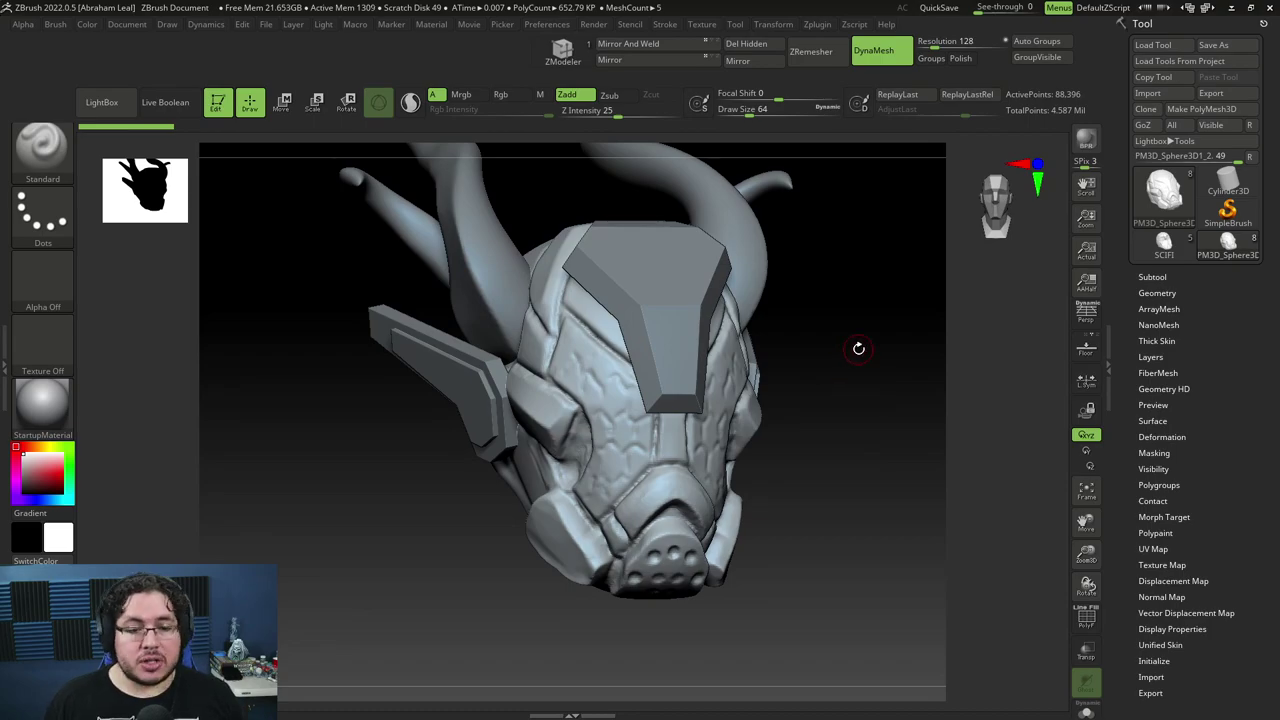
left_click_drag(858, 348, 882, 381)
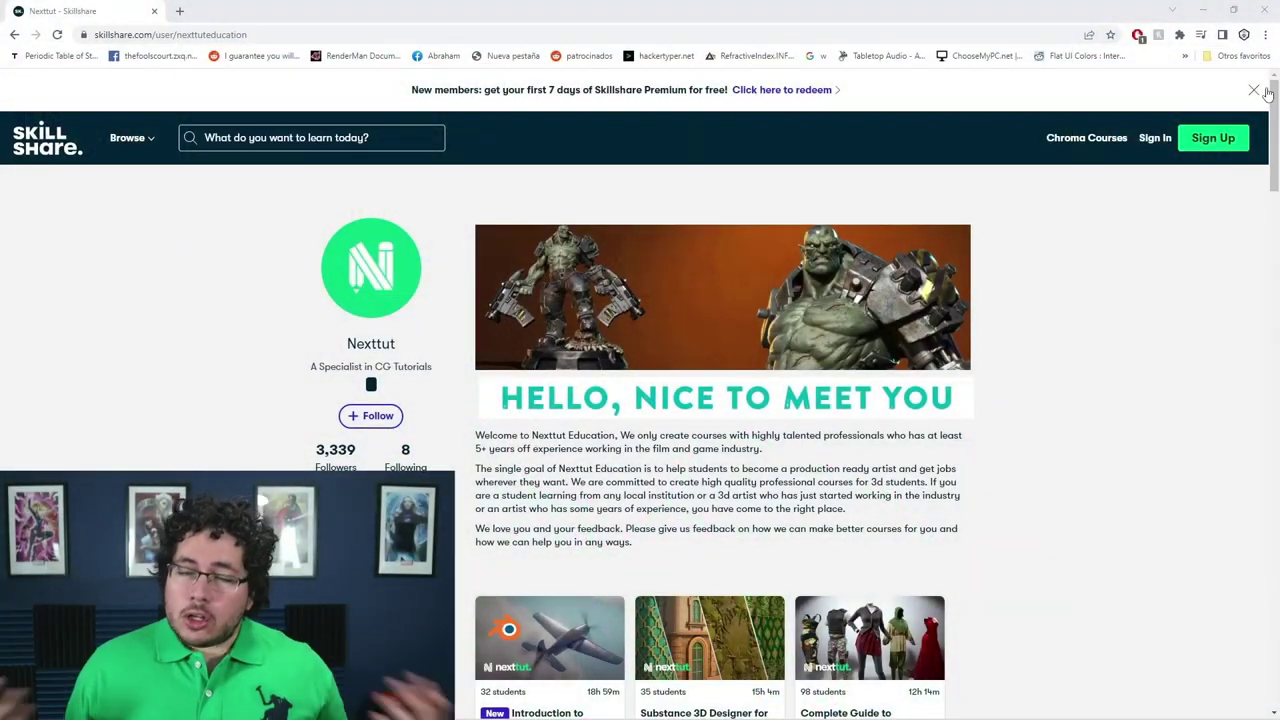
Browse the courses listed on the Nexttut profile page on Skillshare.
scroll(1272, 96, "down", 3)
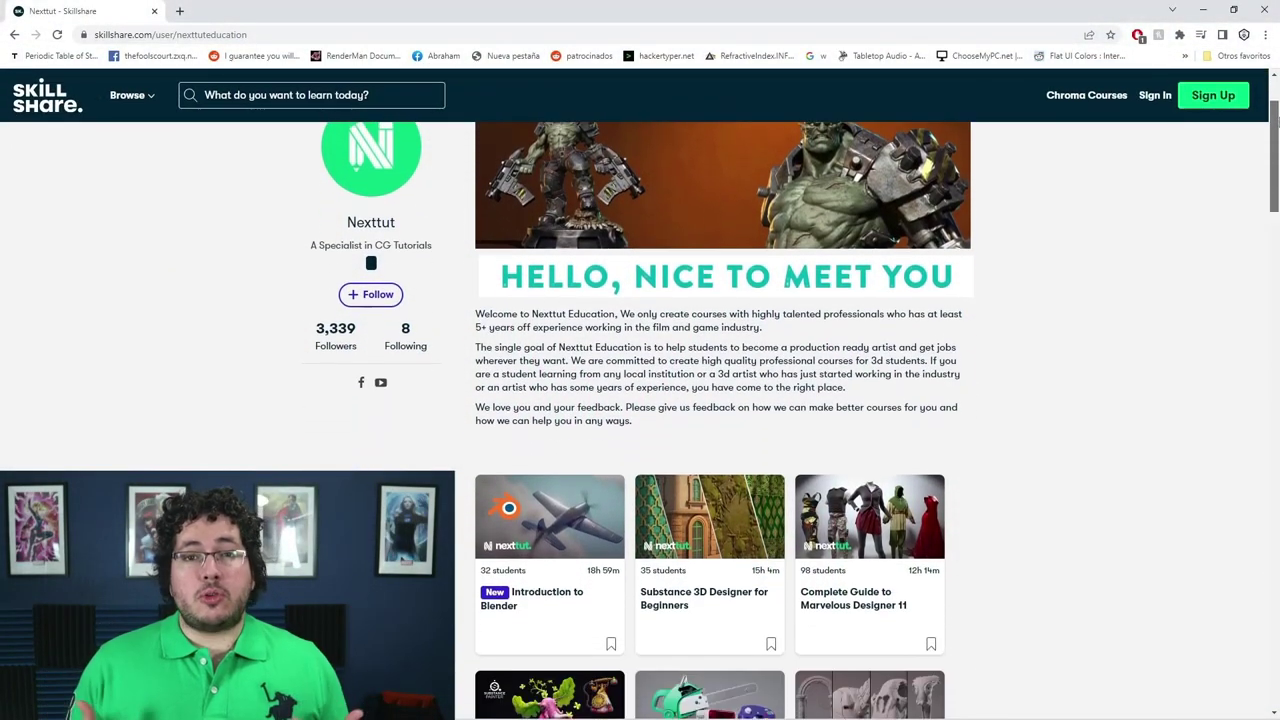
scroll(640, 400, "down", 2)
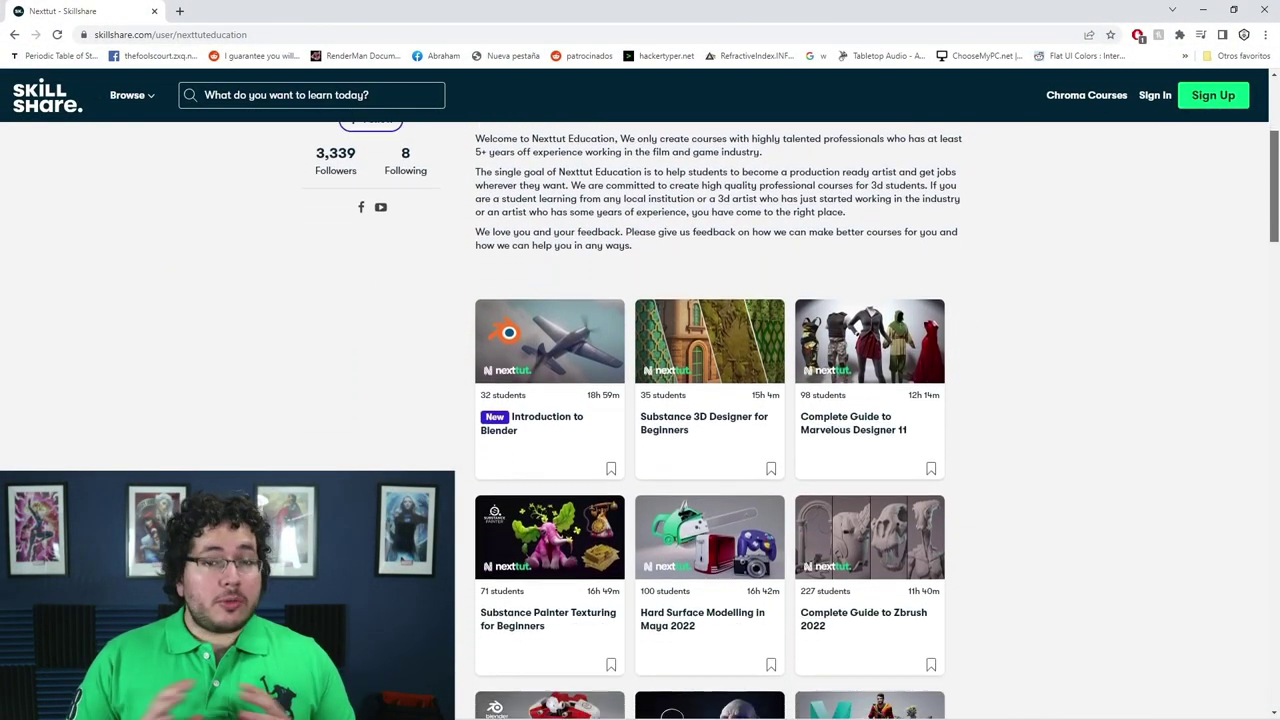
scroll(640, 400, "down", 1)
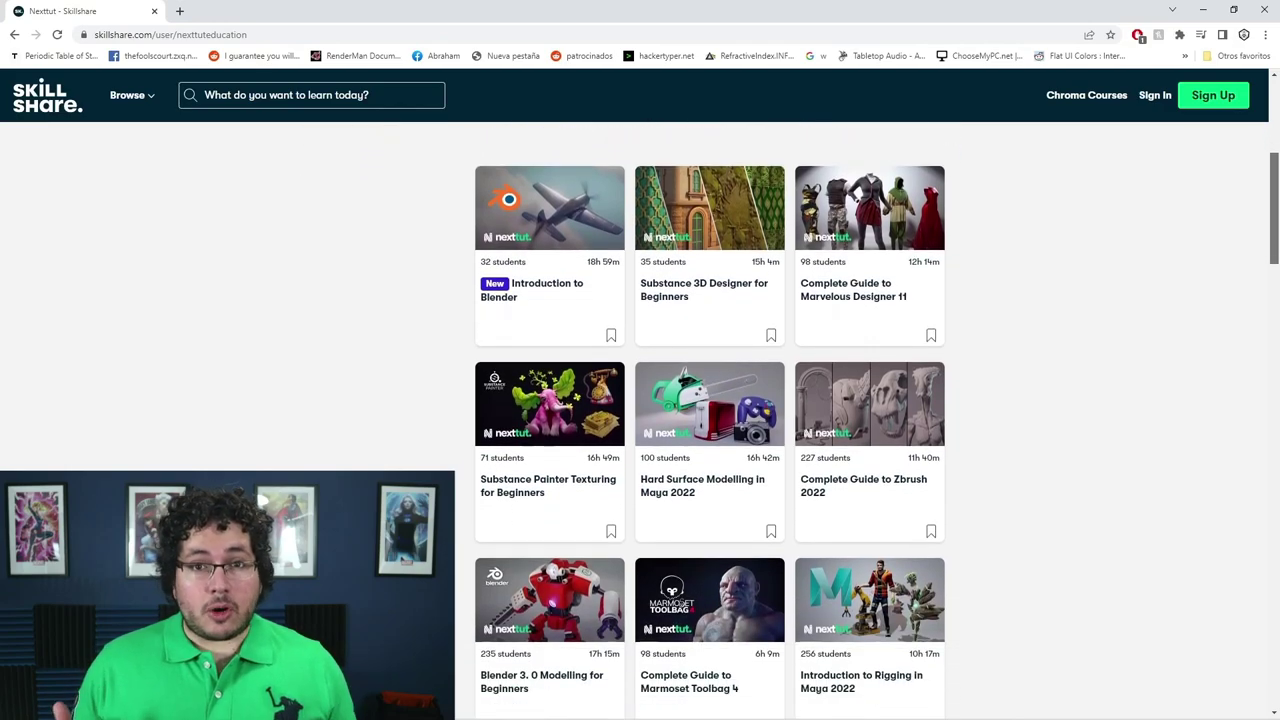
left_click_drag(1274, 203, 1272, 230)
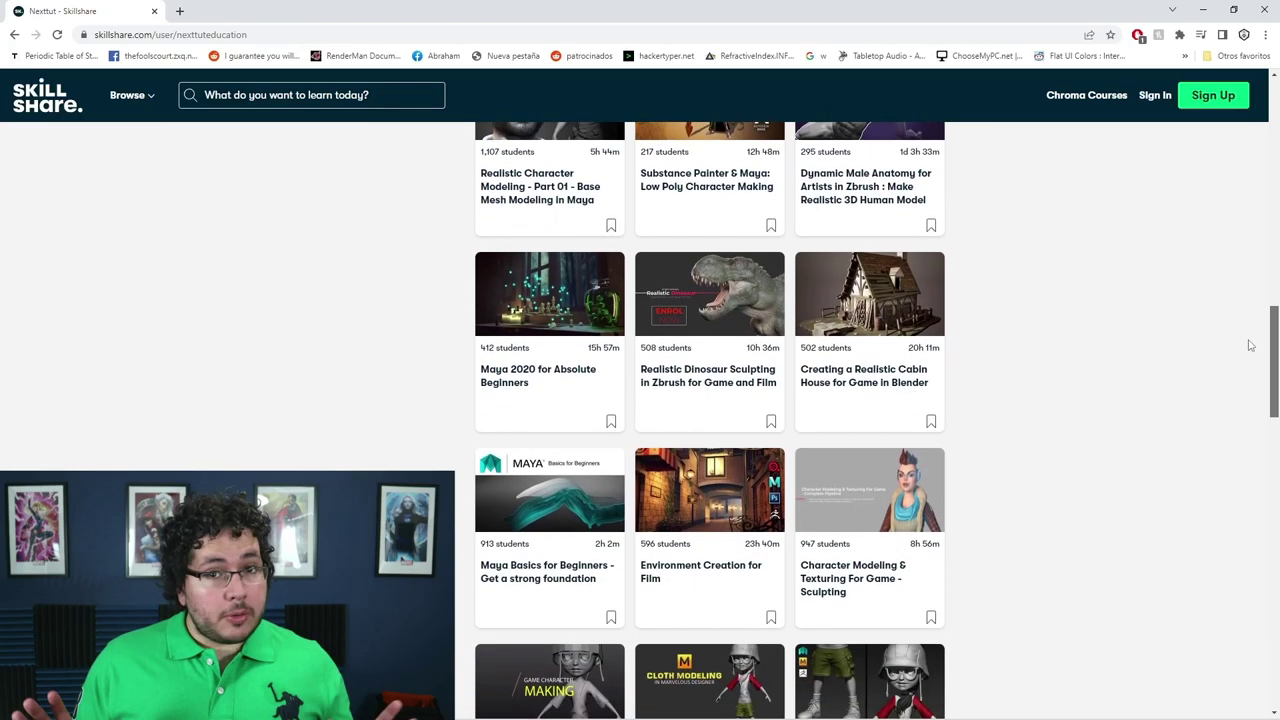
scroll(1245, 373, "down", 1)
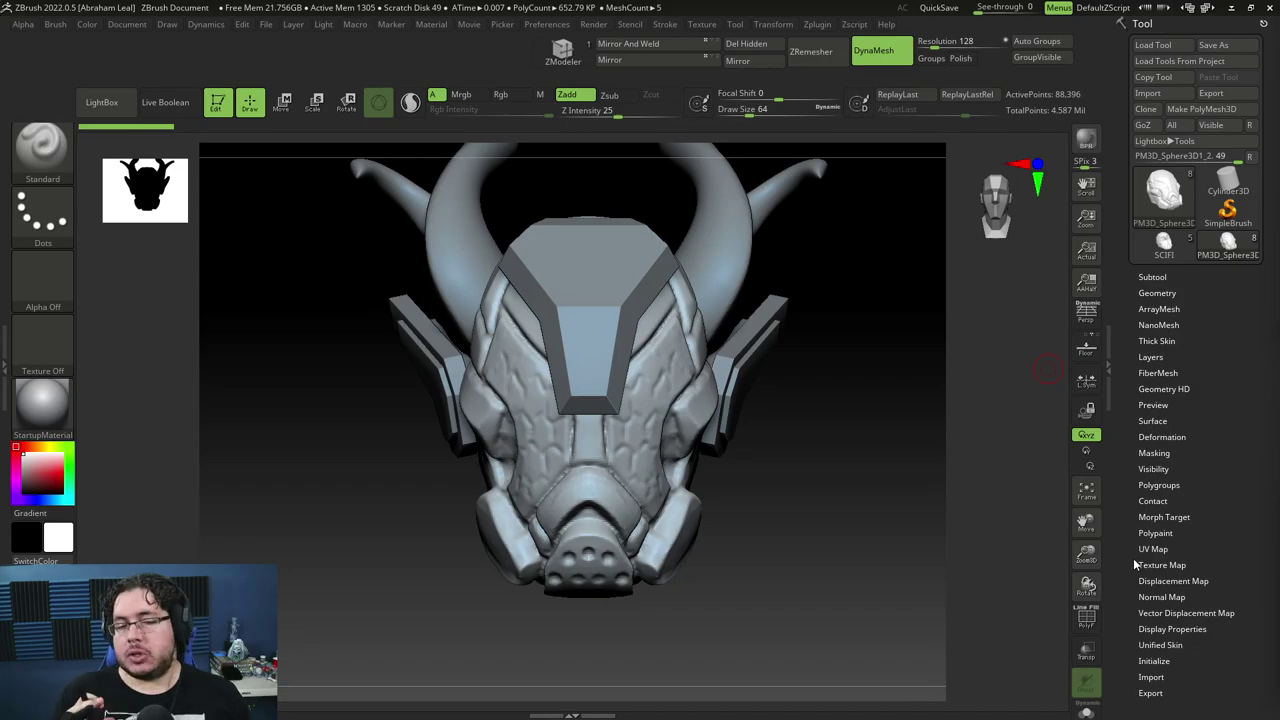
Make the angular forehead plate the active subtool and display its polygroup wireframe with PolyFrame.
left_click_drag(1090, 580, 922, 545)
left_click(735, 375, "alt")
left_click_drag(923, 466, 680, 370)
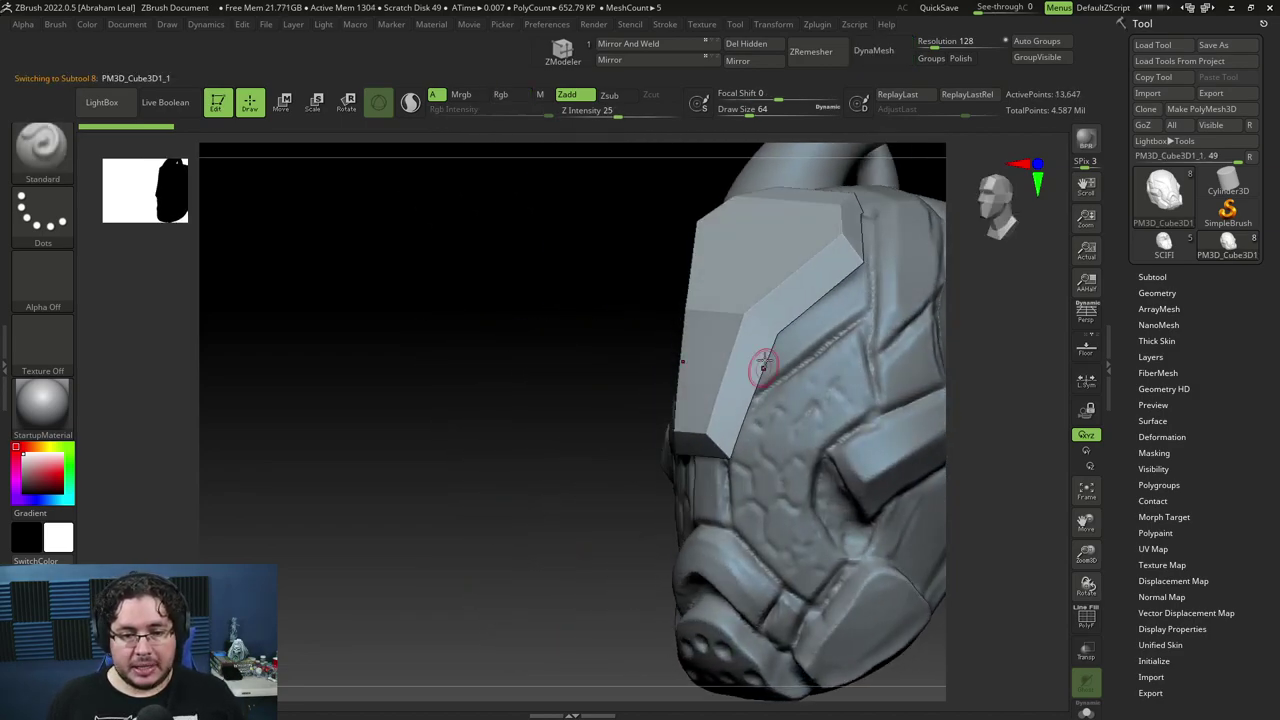
left_click(1087, 620)
left_click_drag(629, 477, 775, 422)
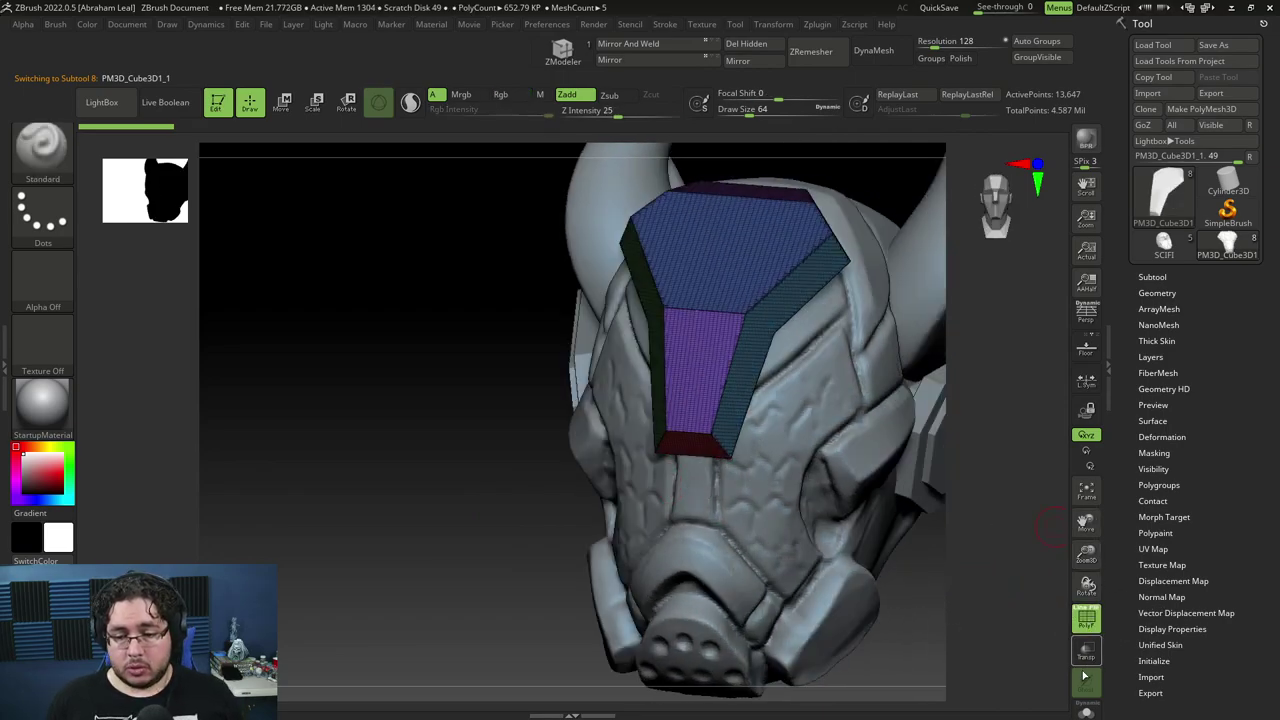
Isolate the forehead plate with Solo, turn off its wireframe display and frame it in the view.
left_click(1088, 712)
left_click_drag(871, 534, 836, 506)
left_click(1089, 623)
key("f")
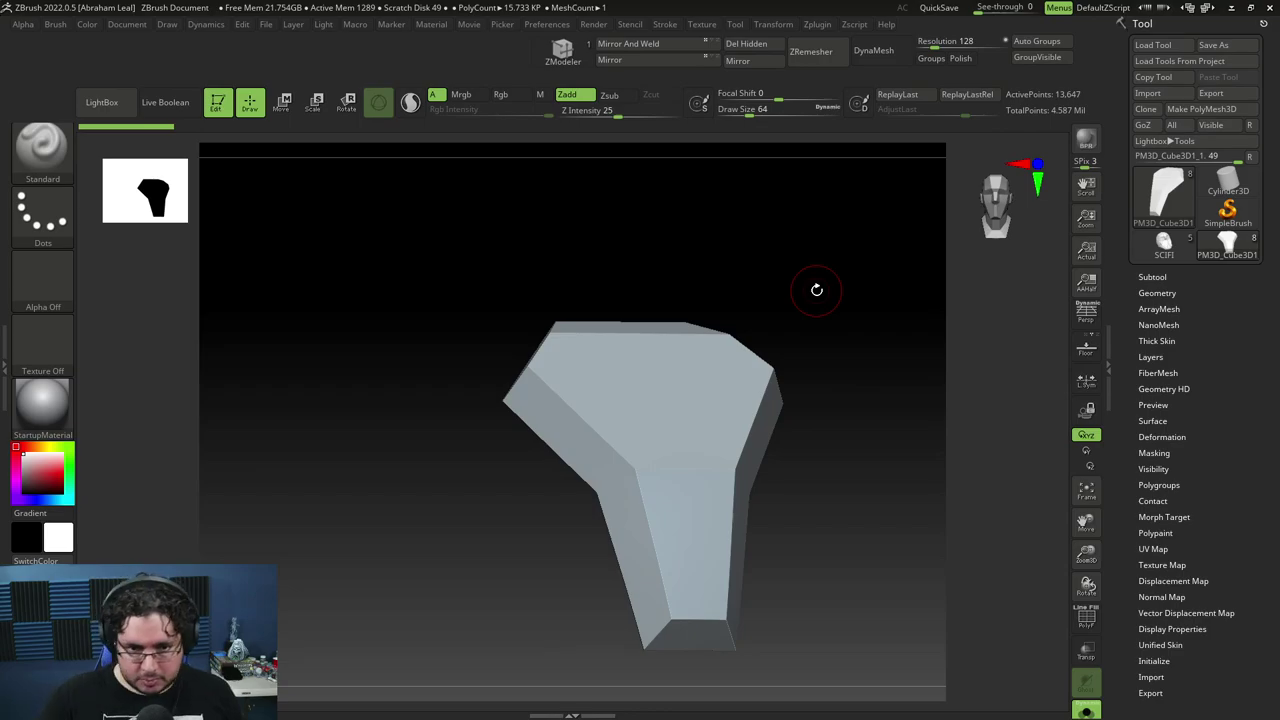
Open the Bevel Pro options for the forehead plate subtool.
left_click(1160, 293)
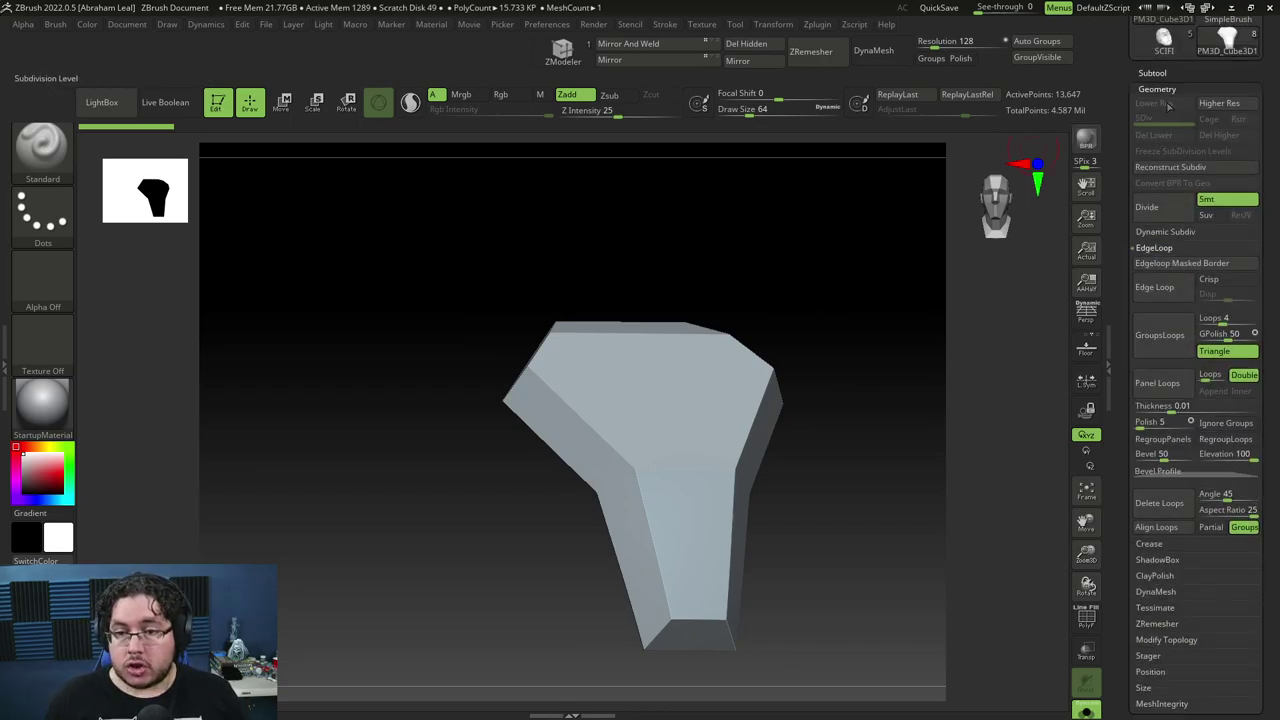
left_click(1155, 75)
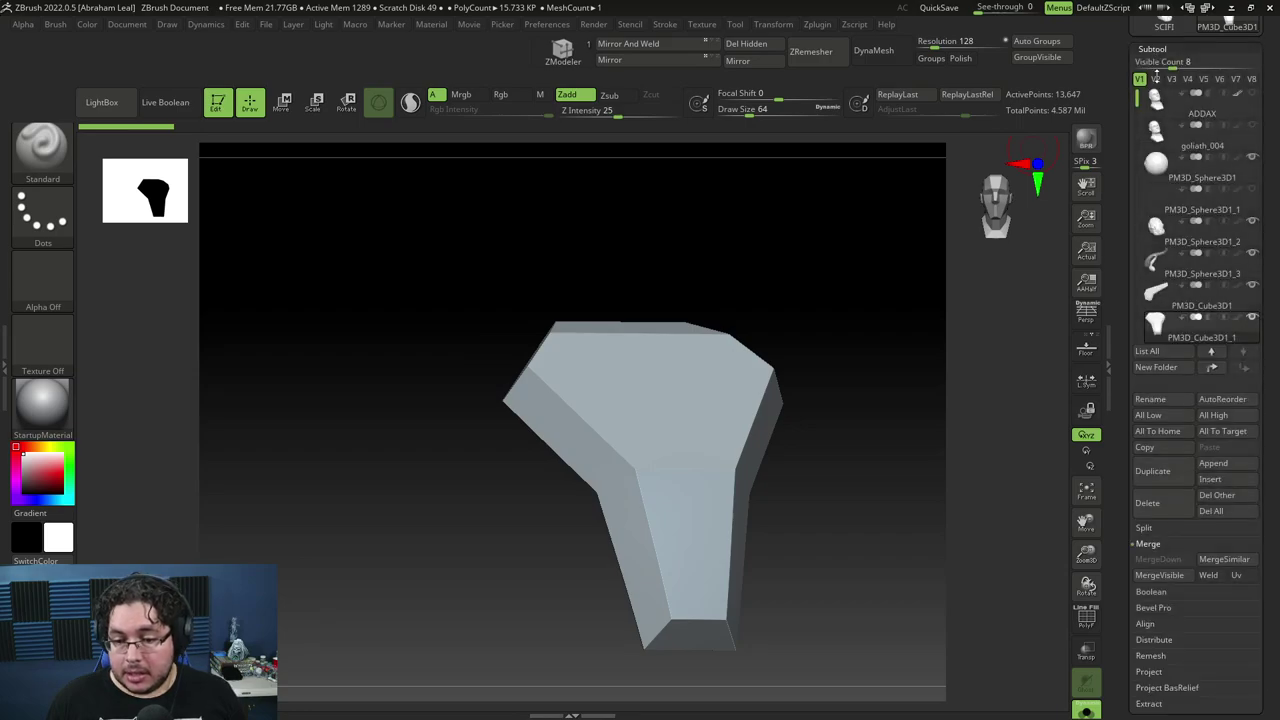
left_click(1153, 607)
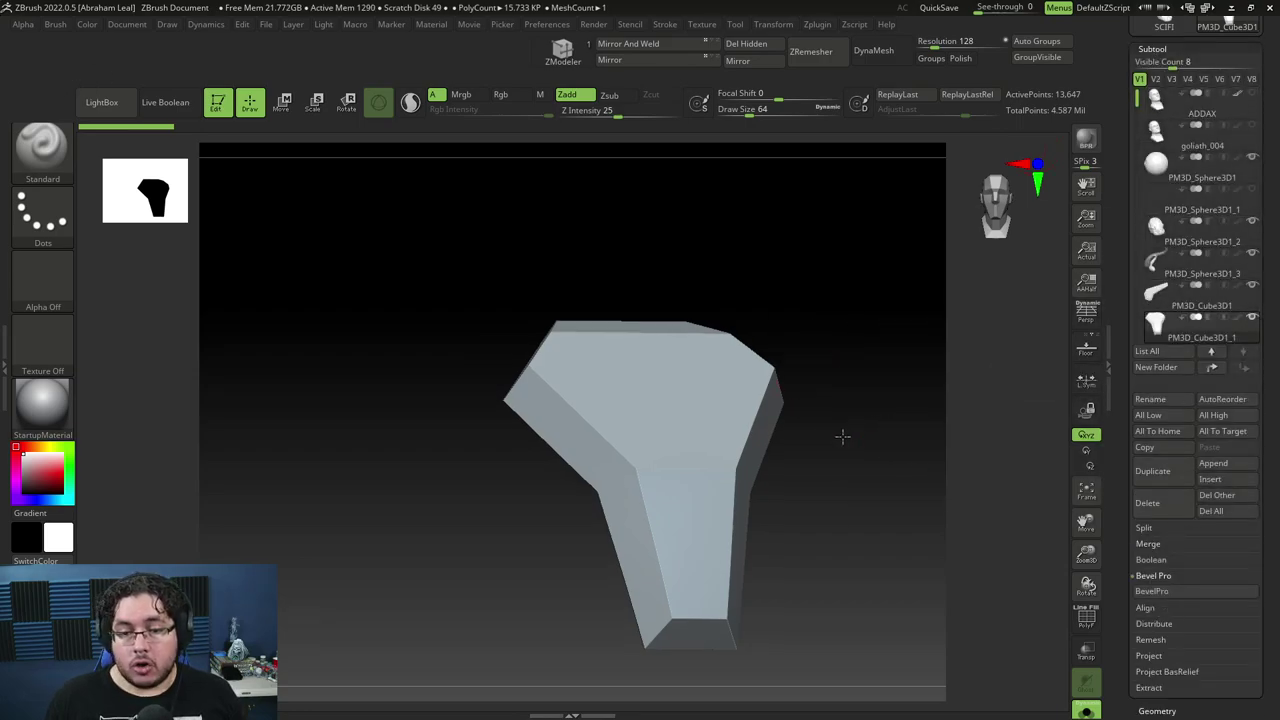
Show the isolated plate's polygroups, check its faces from several angles and open the plate in BevelPro.
left_click_drag(842, 436, 868, 416)
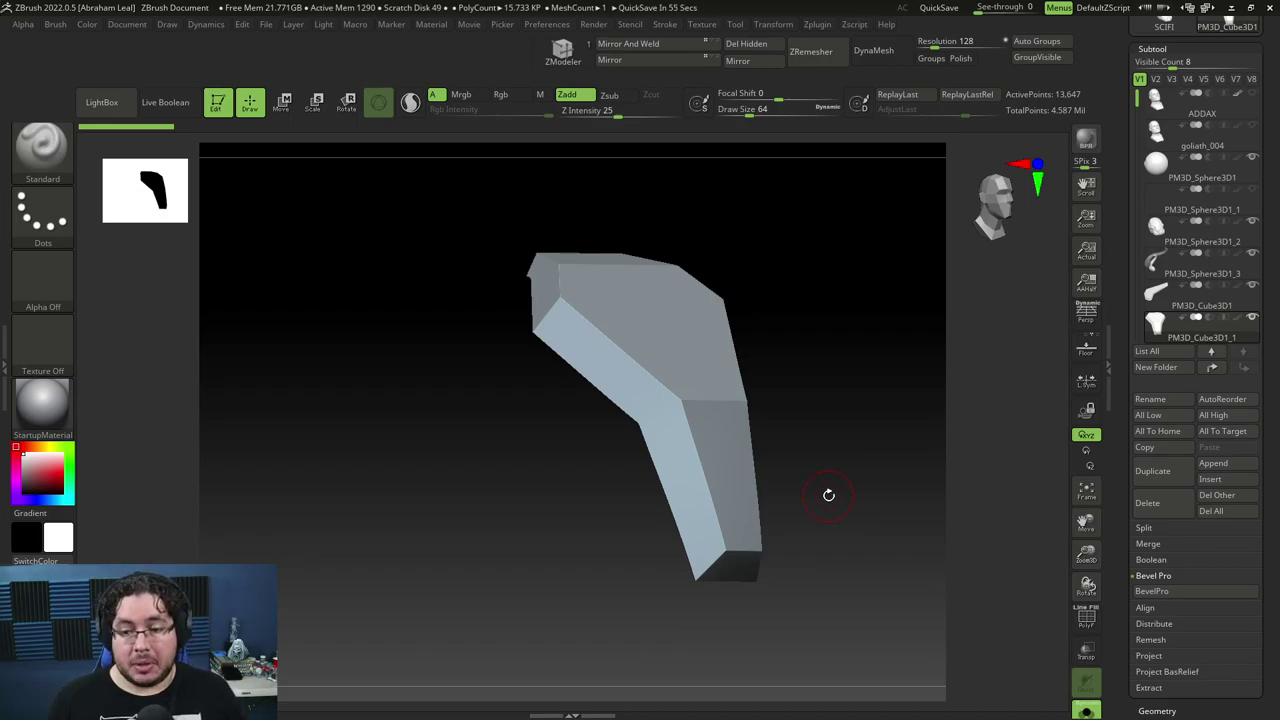
left_click_drag(855, 430, 775, 464)
left_click(1086, 618)
left_click_drag(841, 460, 848, 457)
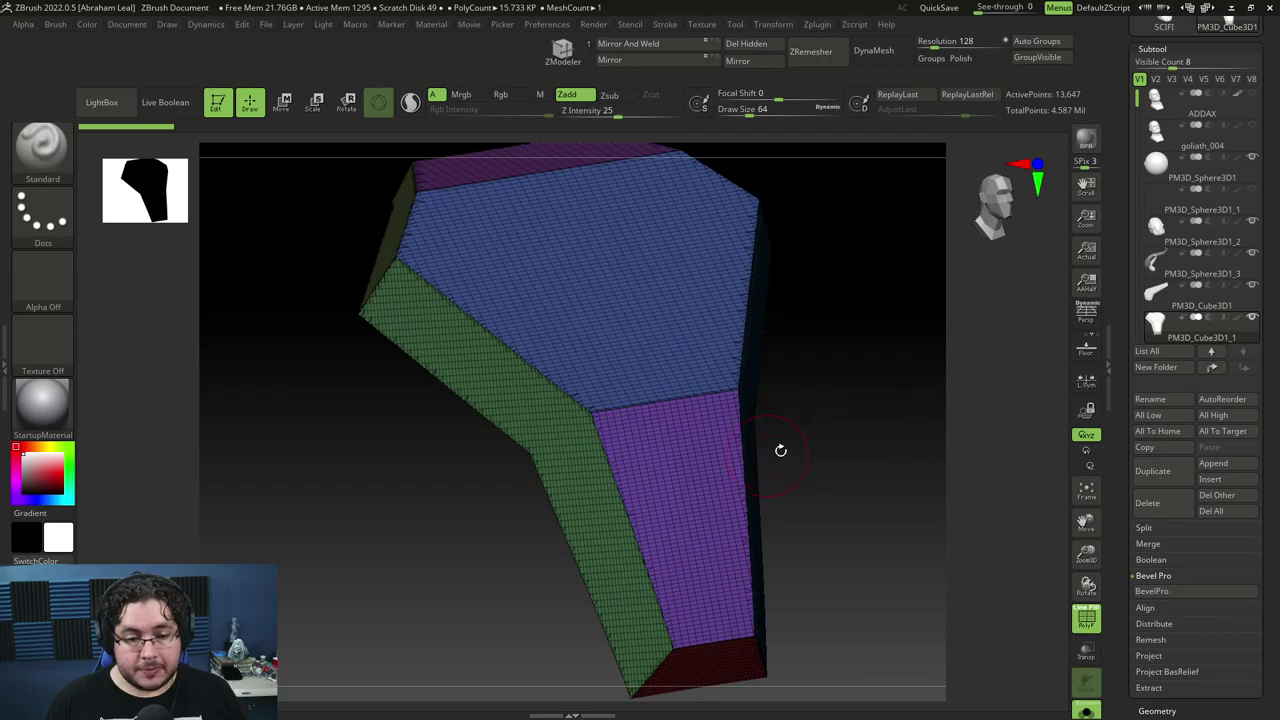
left_click_drag(848, 406, 871, 437)
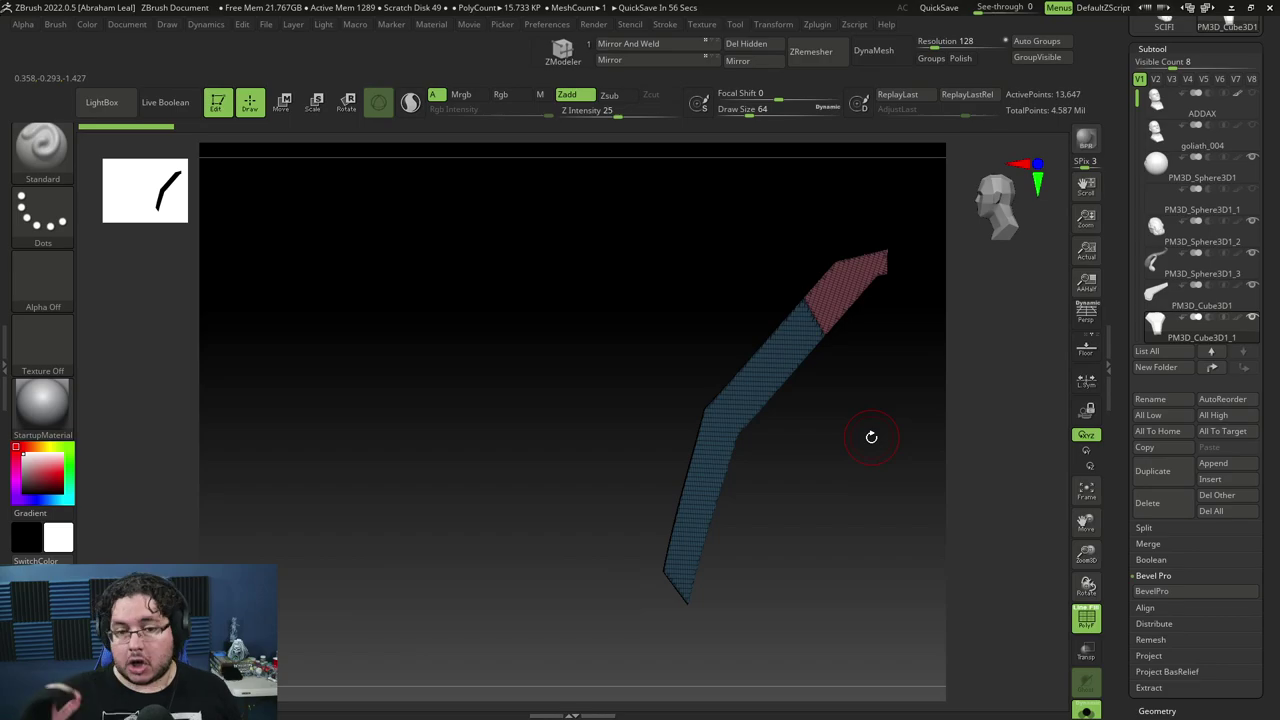
left_click_drag(844, 446, 949, 549)
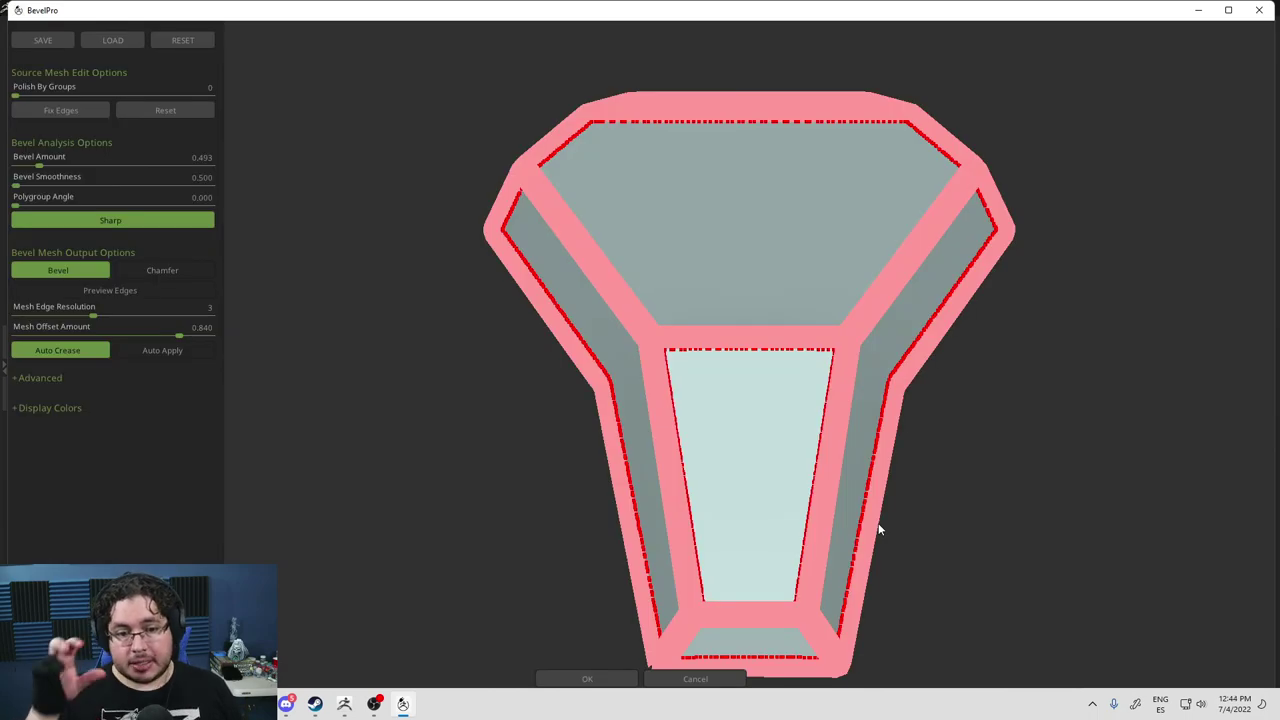
Try a bevel amount of 0.774 and a mesh edge resolution of 4 on the forehead plate.
left_click_drag(954, 477, 916, 485)
left_click_drag(986, 435, 955, 418)
left_click_drag(277, 197, 370, 202)
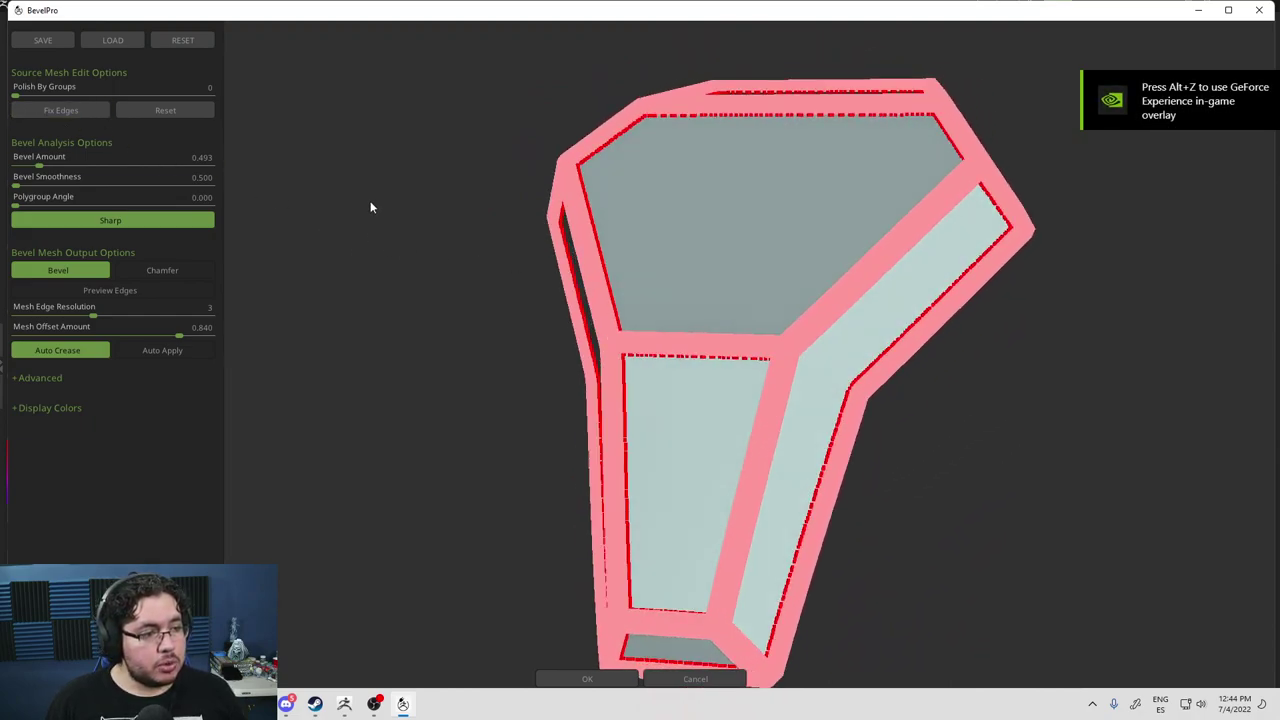
left_click(50, 165)
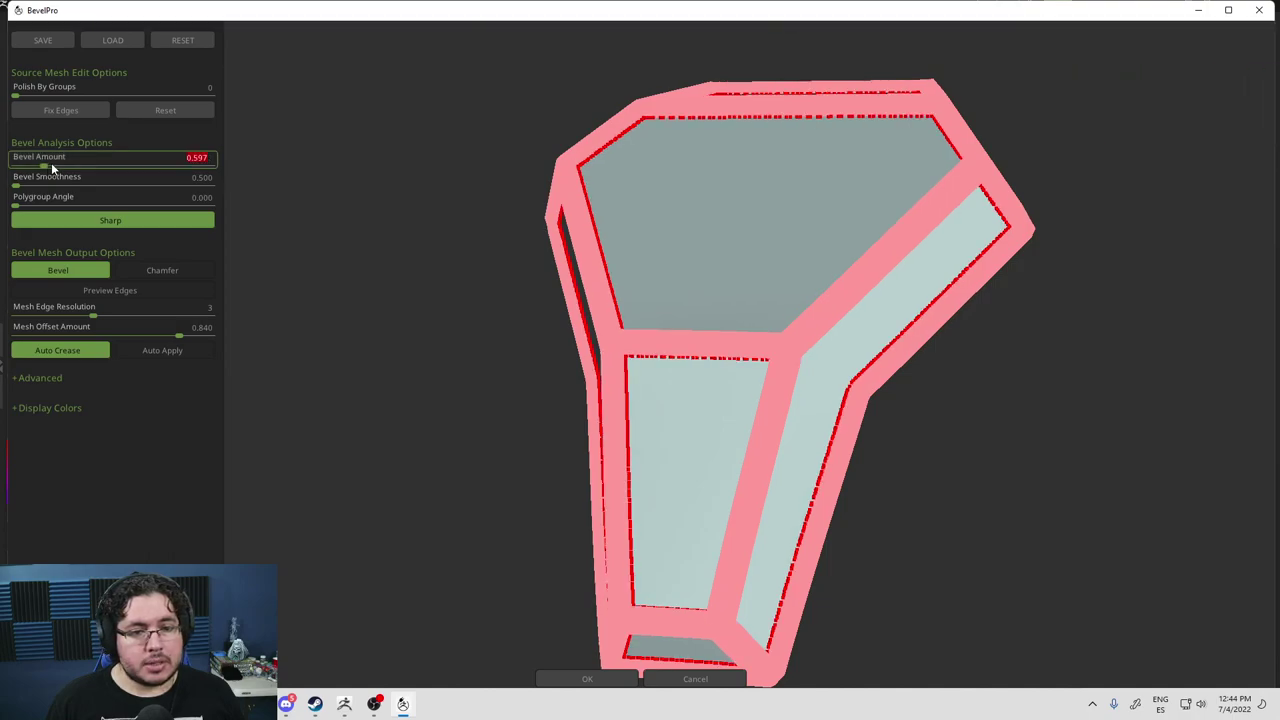
left_click(58, 165)
left_click_drag(372, 253, 298, 272)
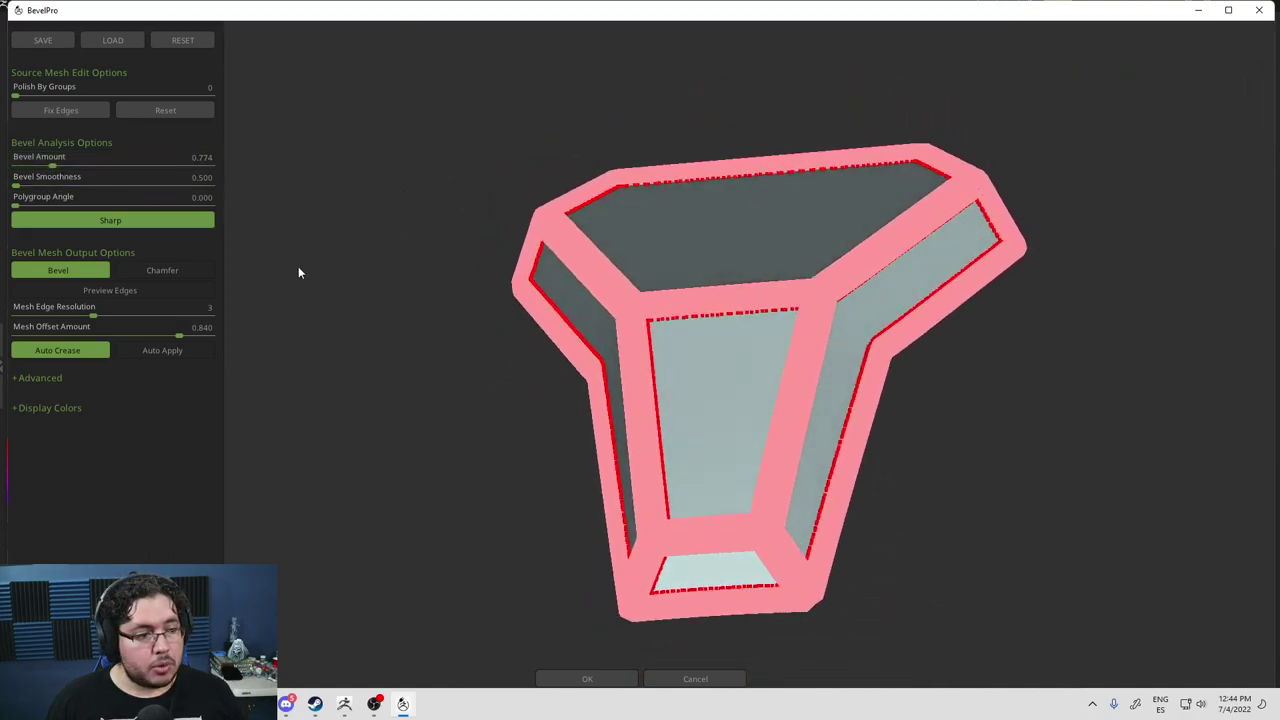
left_click(91, 315)
left_click_drag(99, 315, 133, 315)
left_click_drag(390, 318, 228, 217)
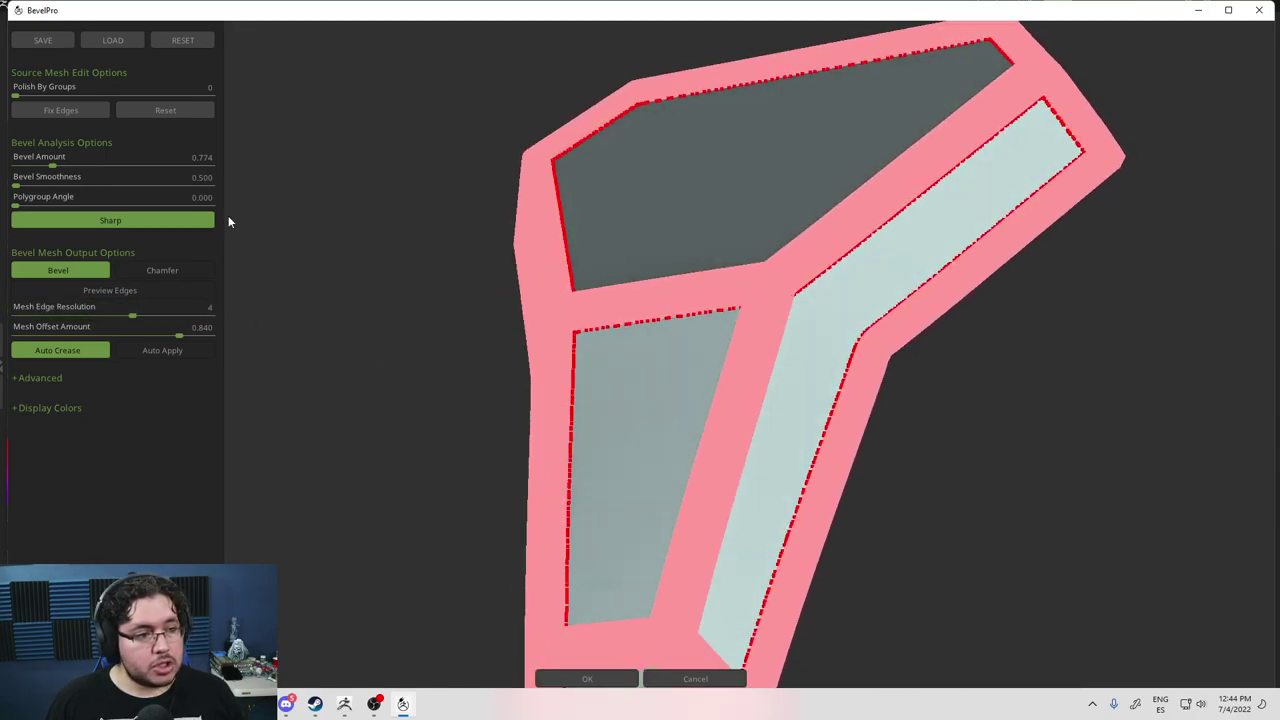
Try Fix Edges on the plate's source mesh, look through the display colour options, reset the source mesh and cancel BevelPro.
left_click(76, 110)
left_click_drag(400, 254, 121, 408)
left_click(16, 408)
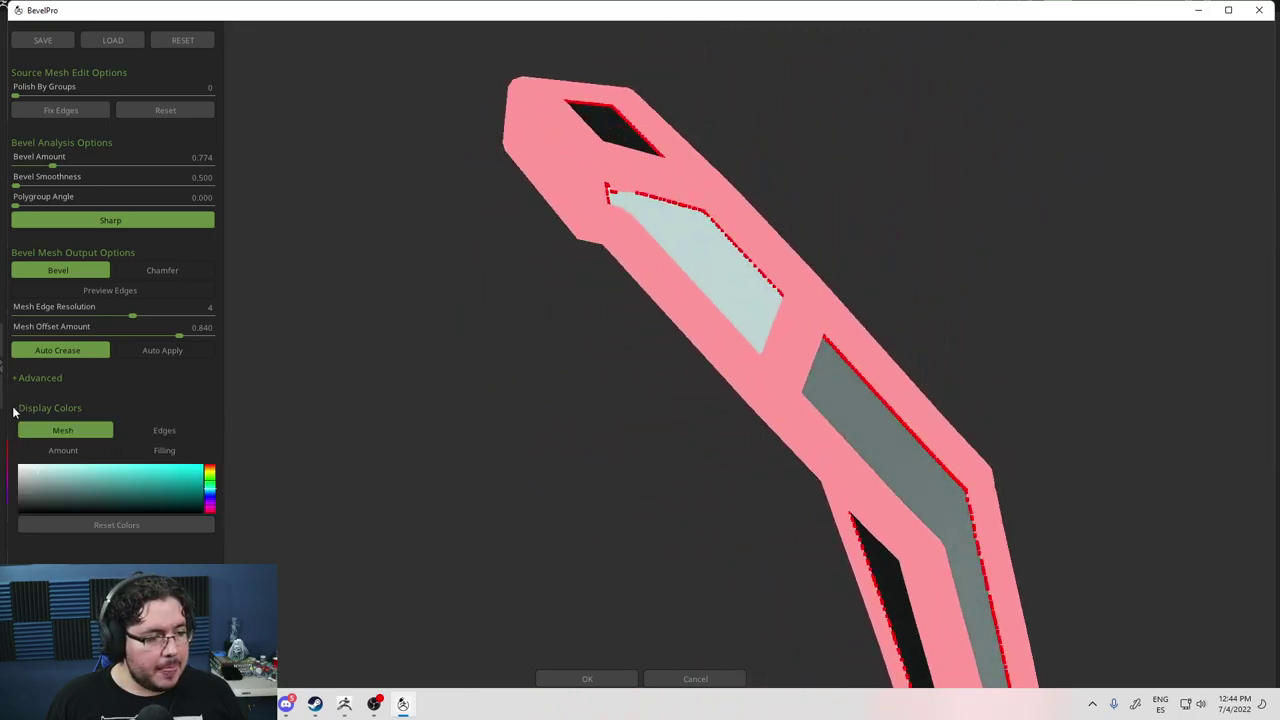
left_click(198, 430)
left_click(91, 432)
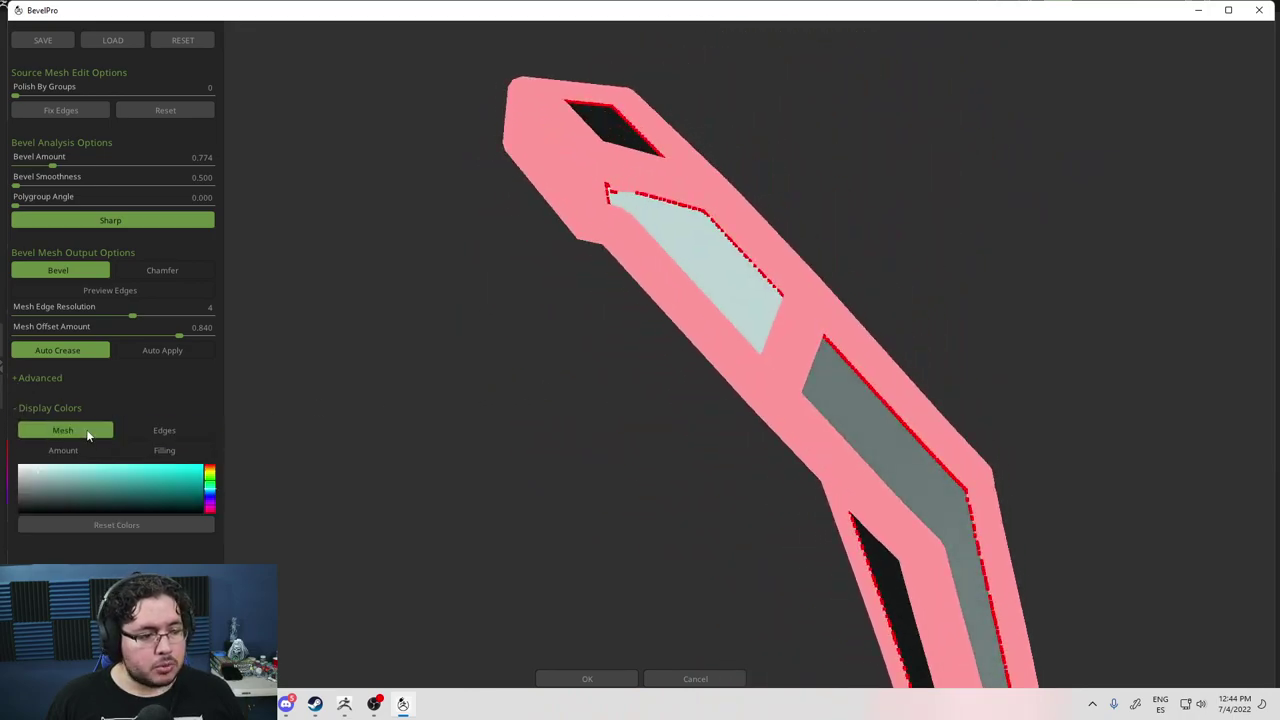
left_click_drag(240, 425, 138, 430)
left_click_drag(250, 415, 145, 236)
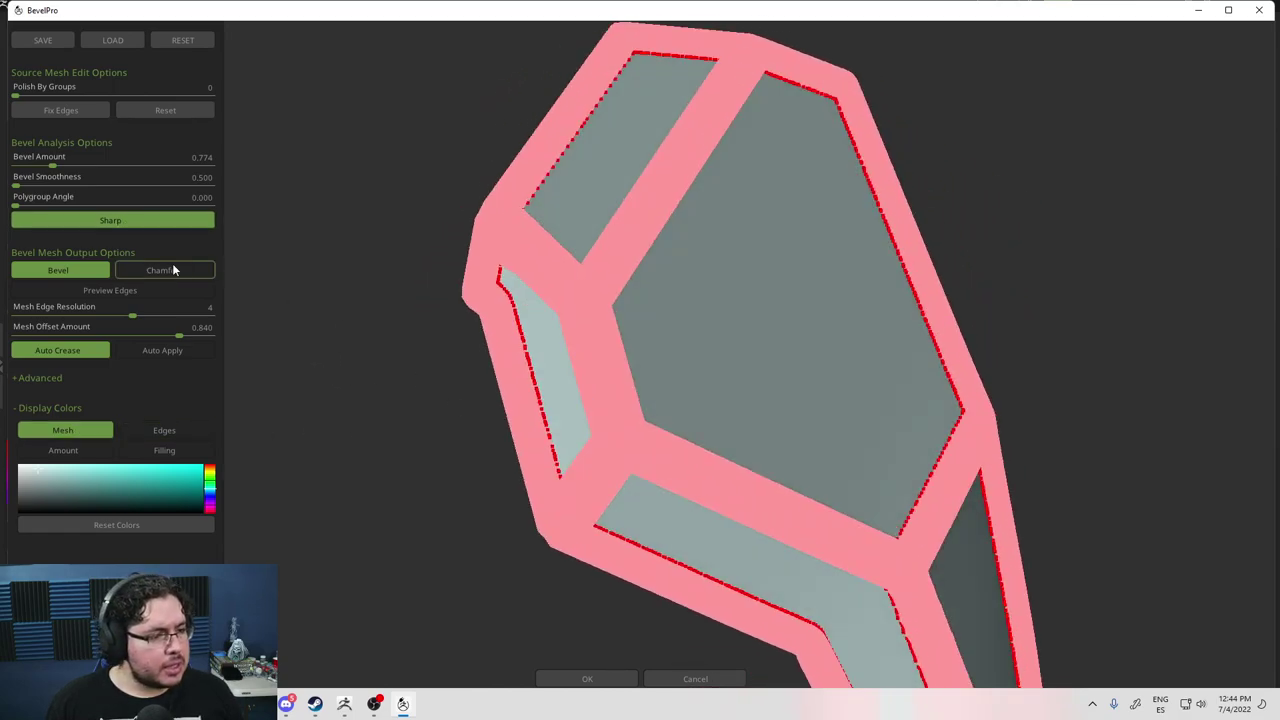
left_click(190, 120)
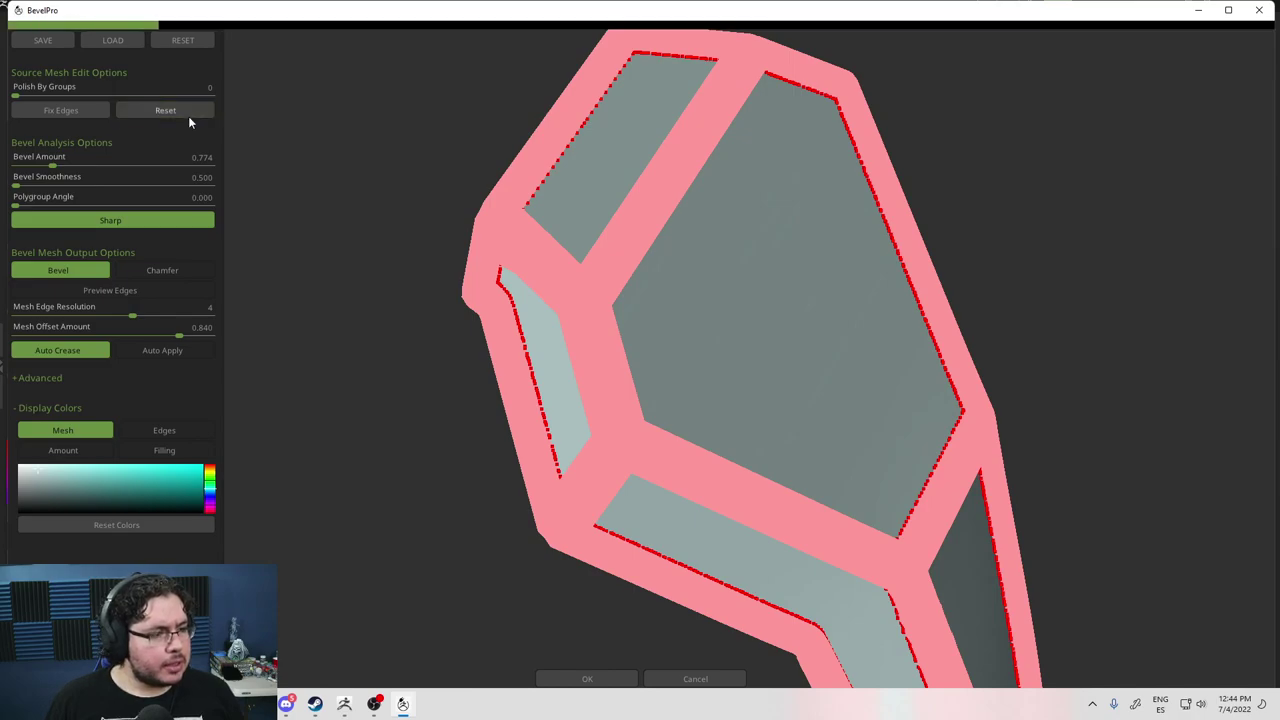
left_click(695, 679)
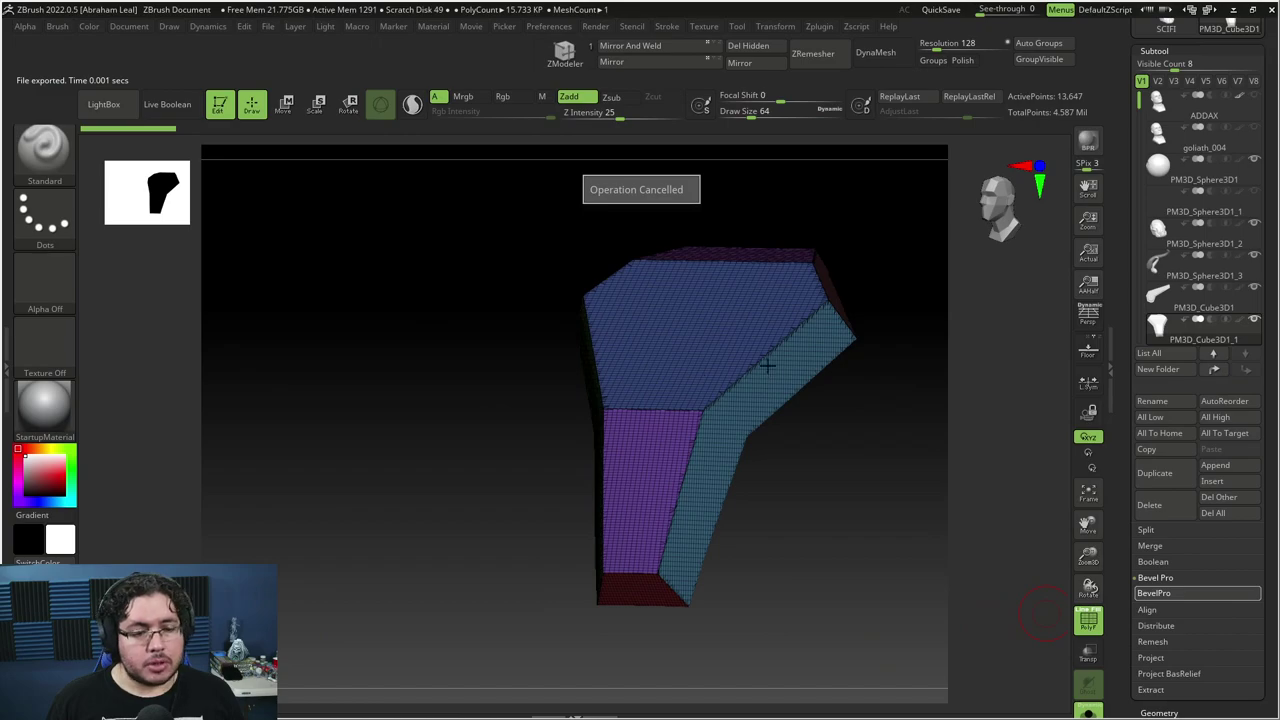
Reopen the forehead plate in BevelPro and turn on Preview Edges to inspect the bevel topology along its borders.
left_click_drag(820, 441, 926, 434)
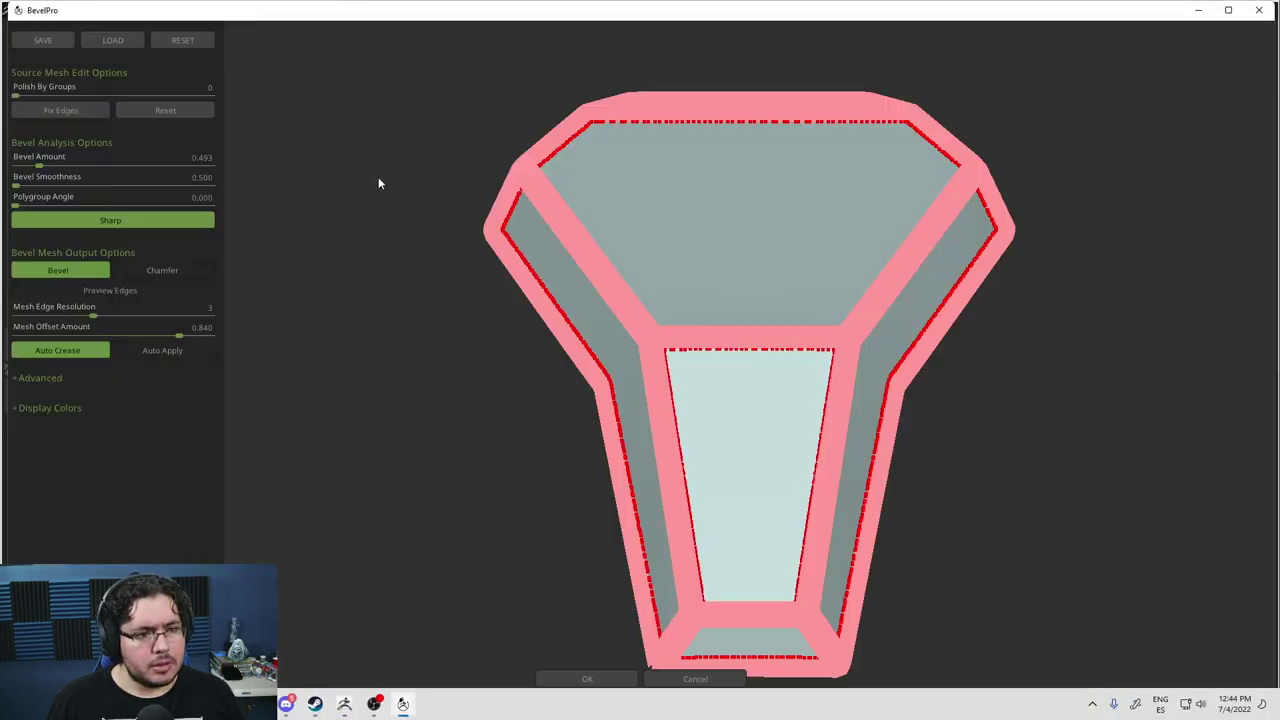
left_click_drag(371, 251, 495, 291)
left_click(143, 290)
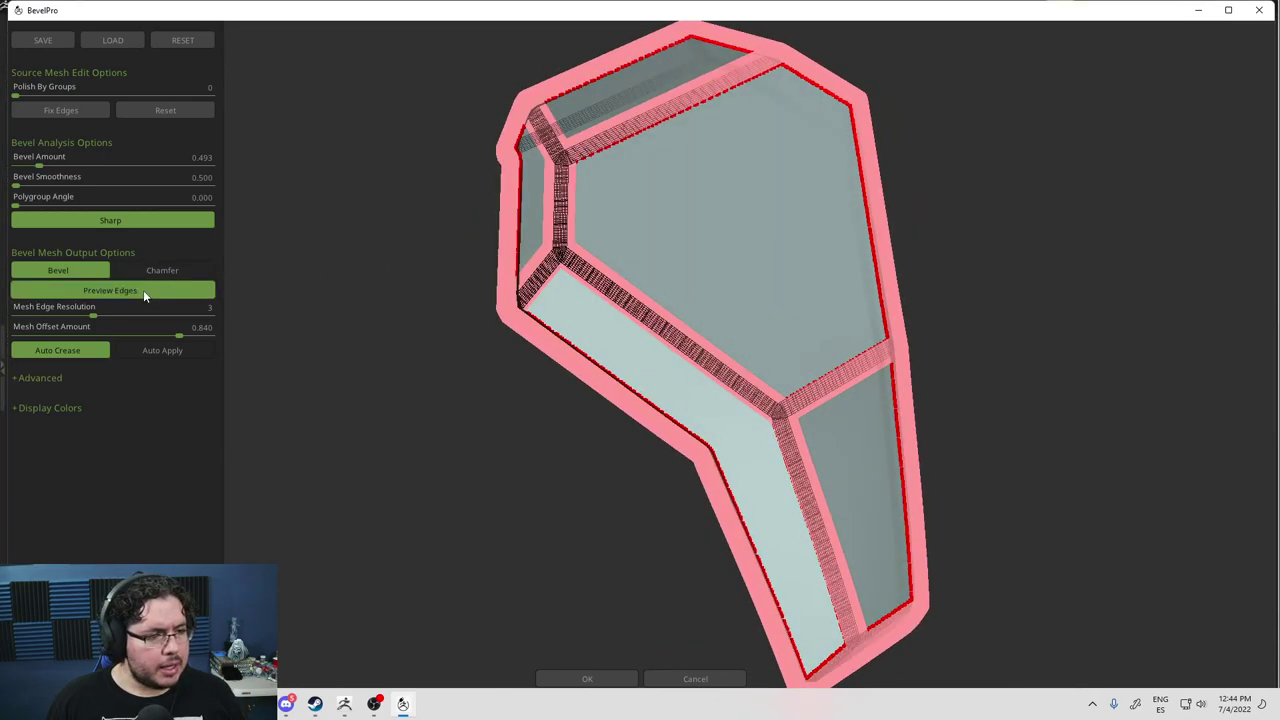
left_click_drag(398, 286, 403, 271)
right_click_drag(403, 271, 413, 328, "ctrl")
left_click_drag(413, 328, 326, 84)
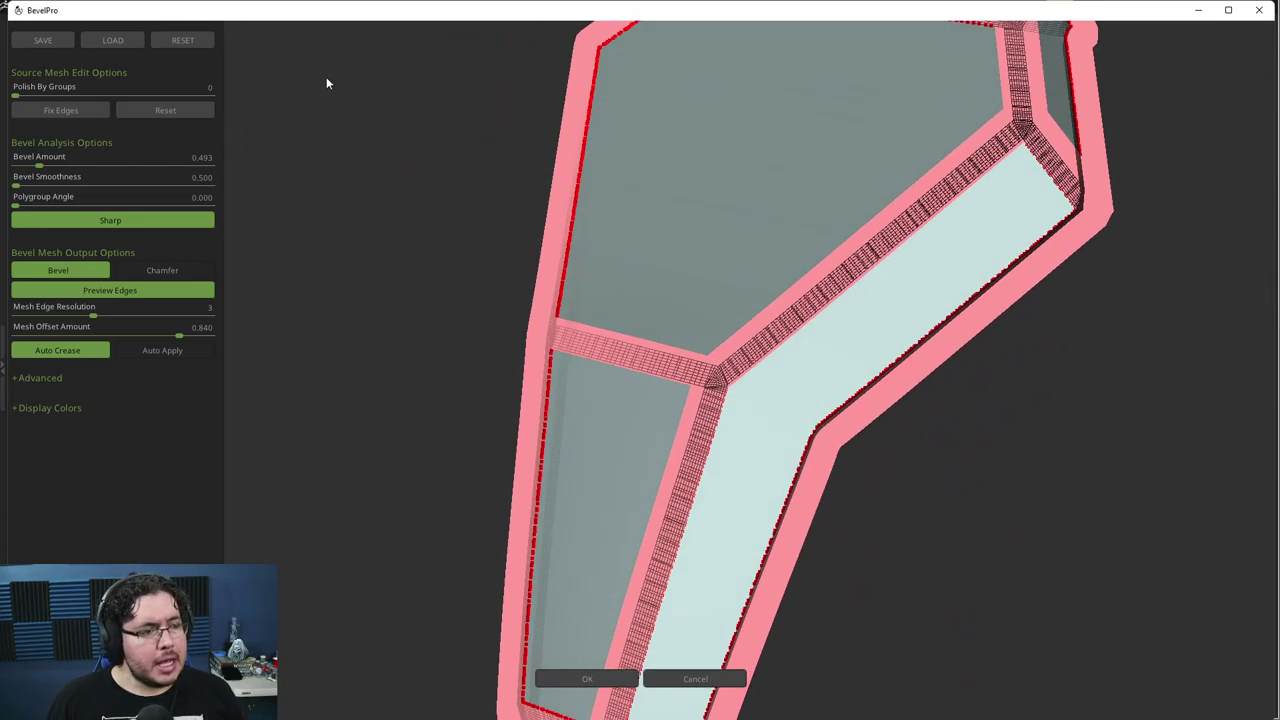
Try reducing the bevel amount to 0.212 and then to the minimum of 0.001, checking the plate's edges up close.
mouse_move(38, 167)
left_mouse_down()
mouse_move(24, 167)
mouse_move(35, 168)
left_mouse_up()
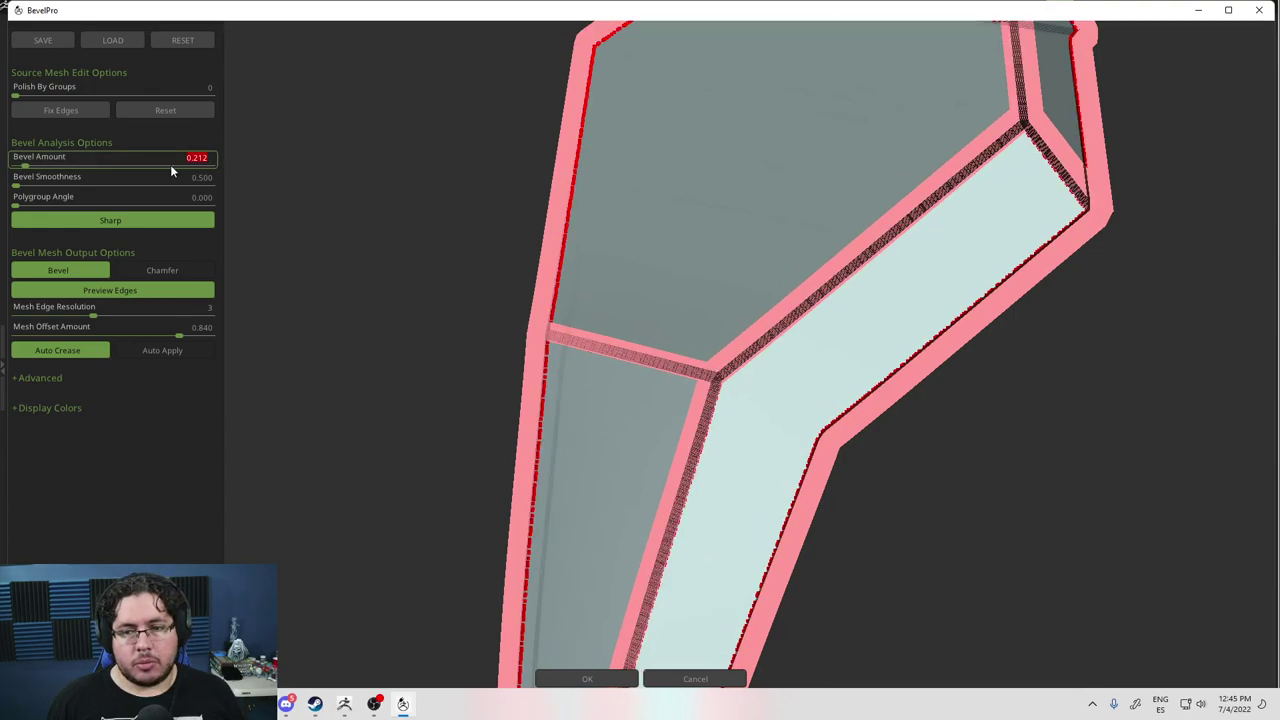
type("0")
key("Return")
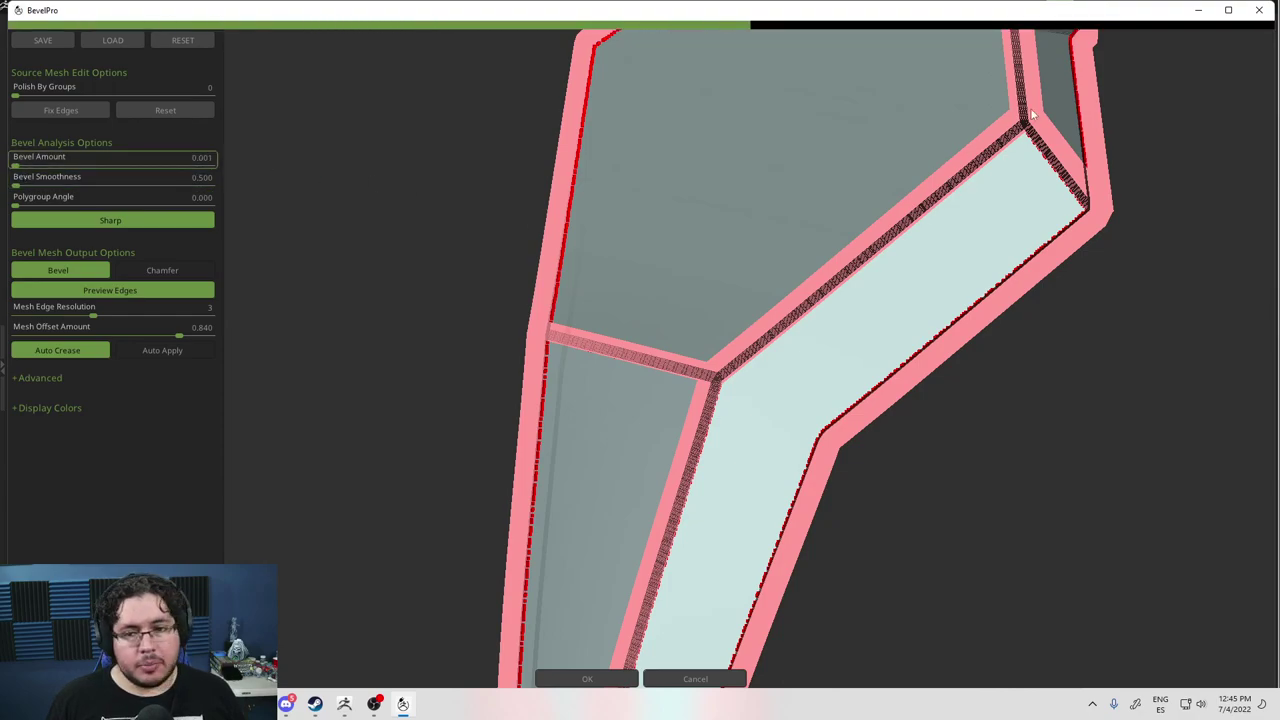
left_click_drag(1174, 208, 1107, 309)
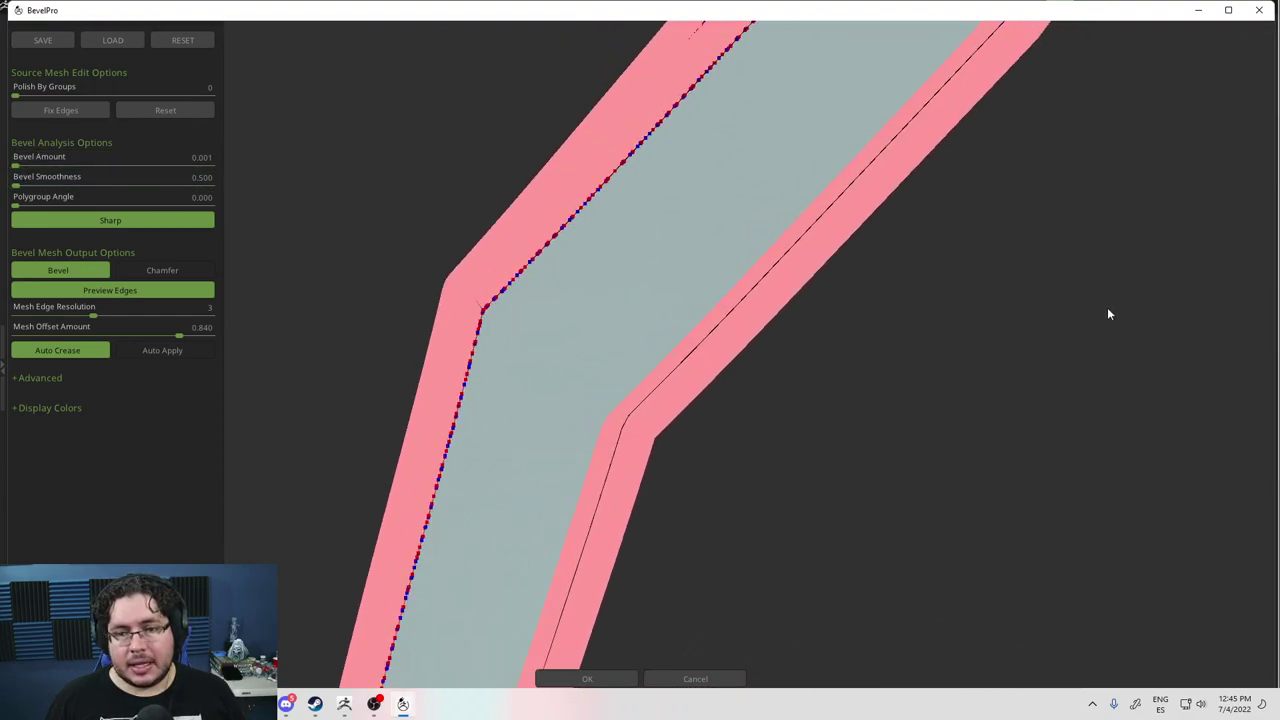
scroll(1066, 370, "down", 3)
scroll(689, 198, "up", 3)
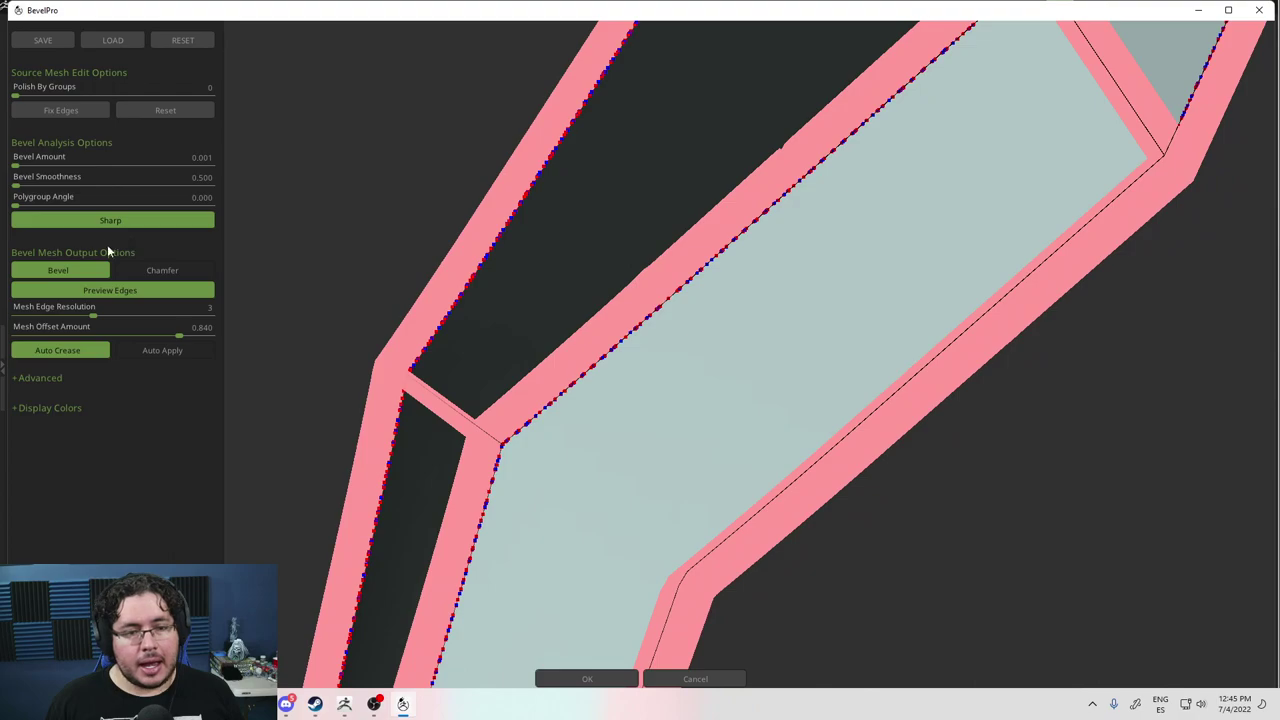
Set the plate's bevel amount to 0.552 and its bevel smoothness to 5.654.
left_click_drag(15, 168, 33, 168)
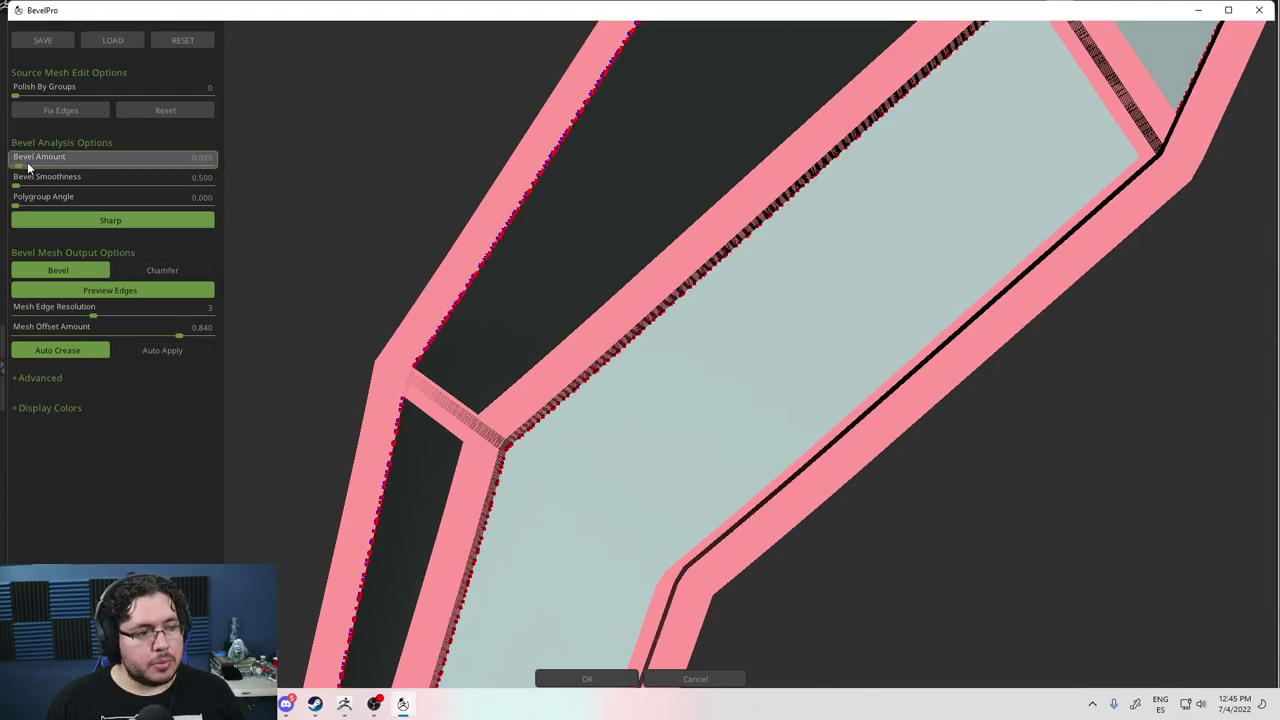
left_click_drag(45, 168, 50, 168)
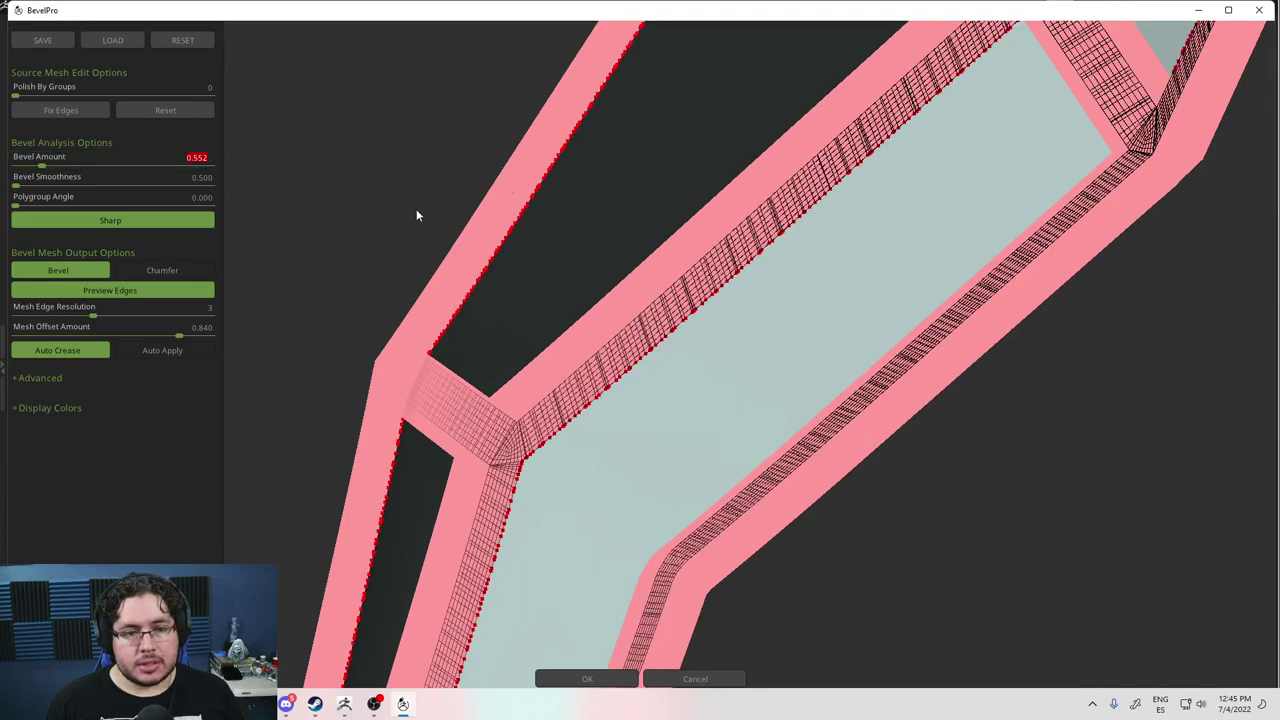
left_click_drag(376, 226, 366, 343)
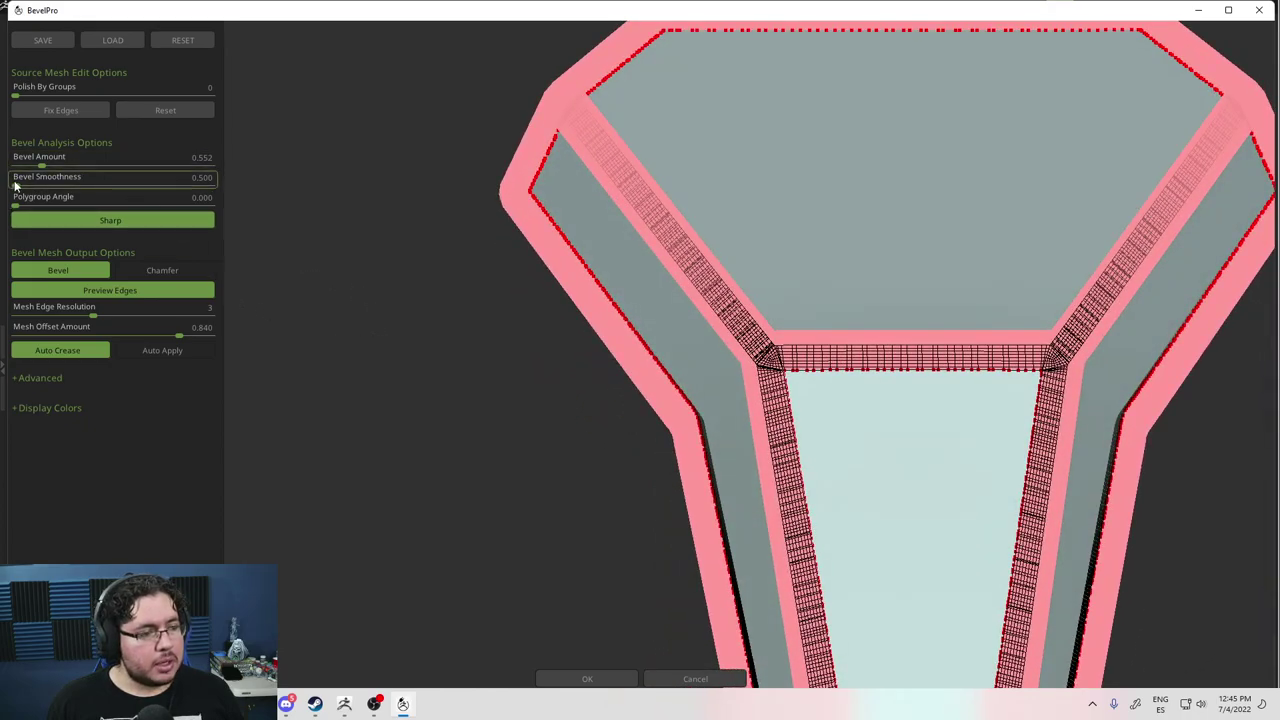
left_click_drag(15, 185, 34, 186)
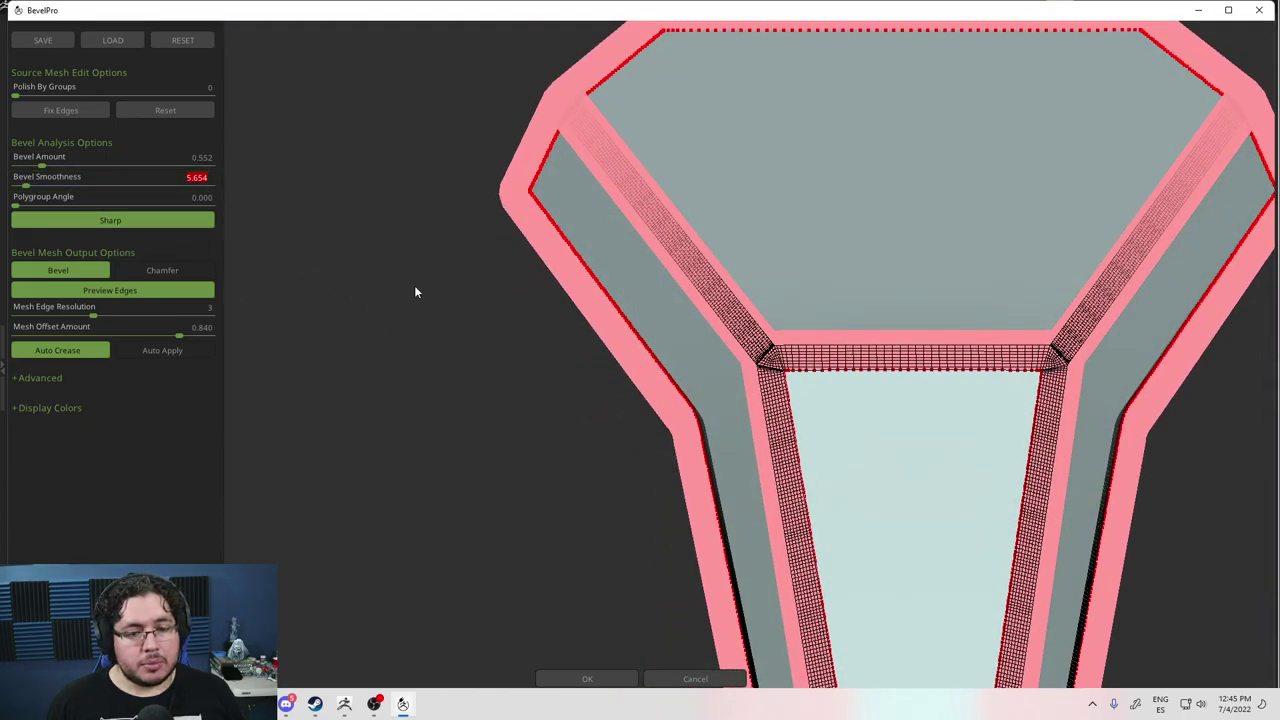
left_click_drag(416, 291, 240, 340)
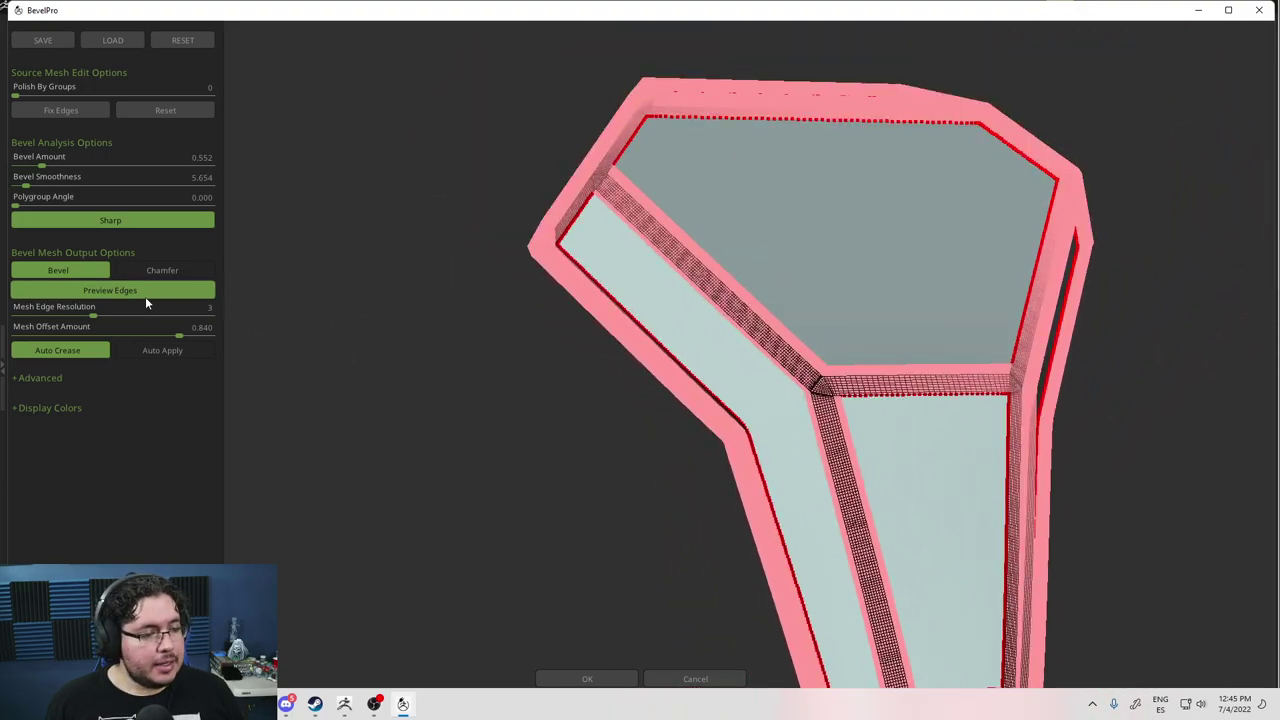
left_click(19, 379)
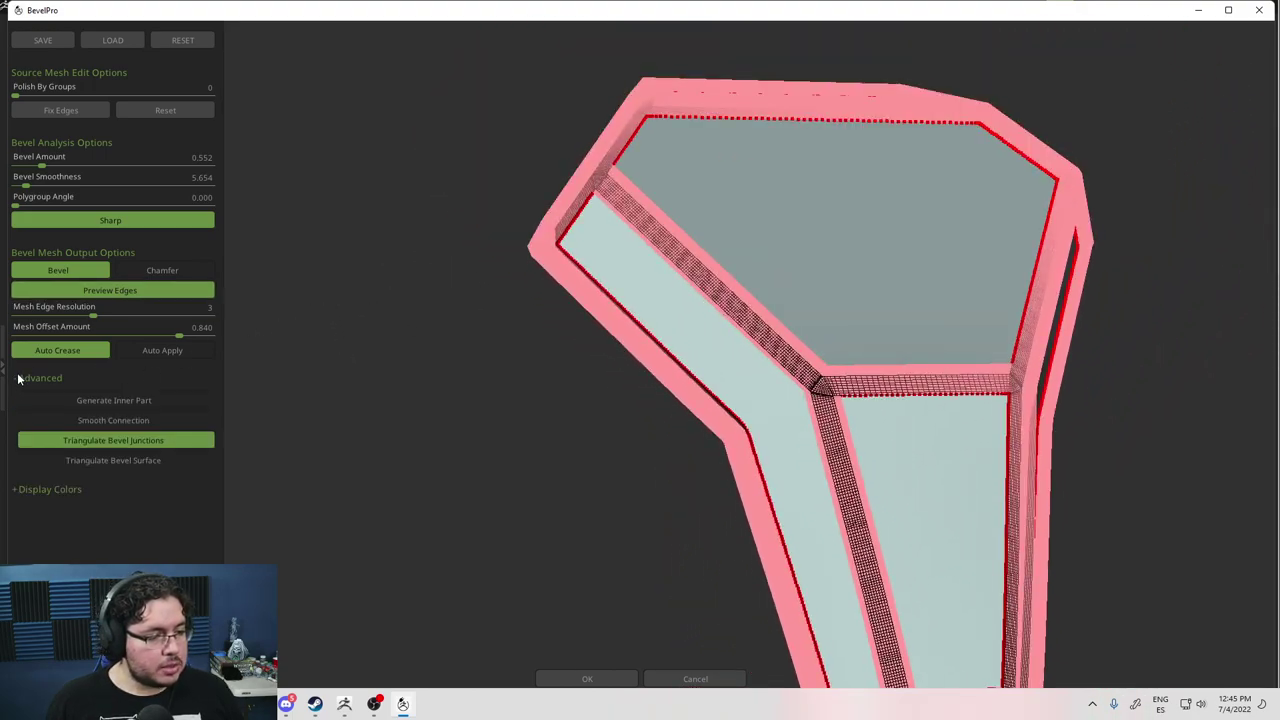
left_click(18, 378)
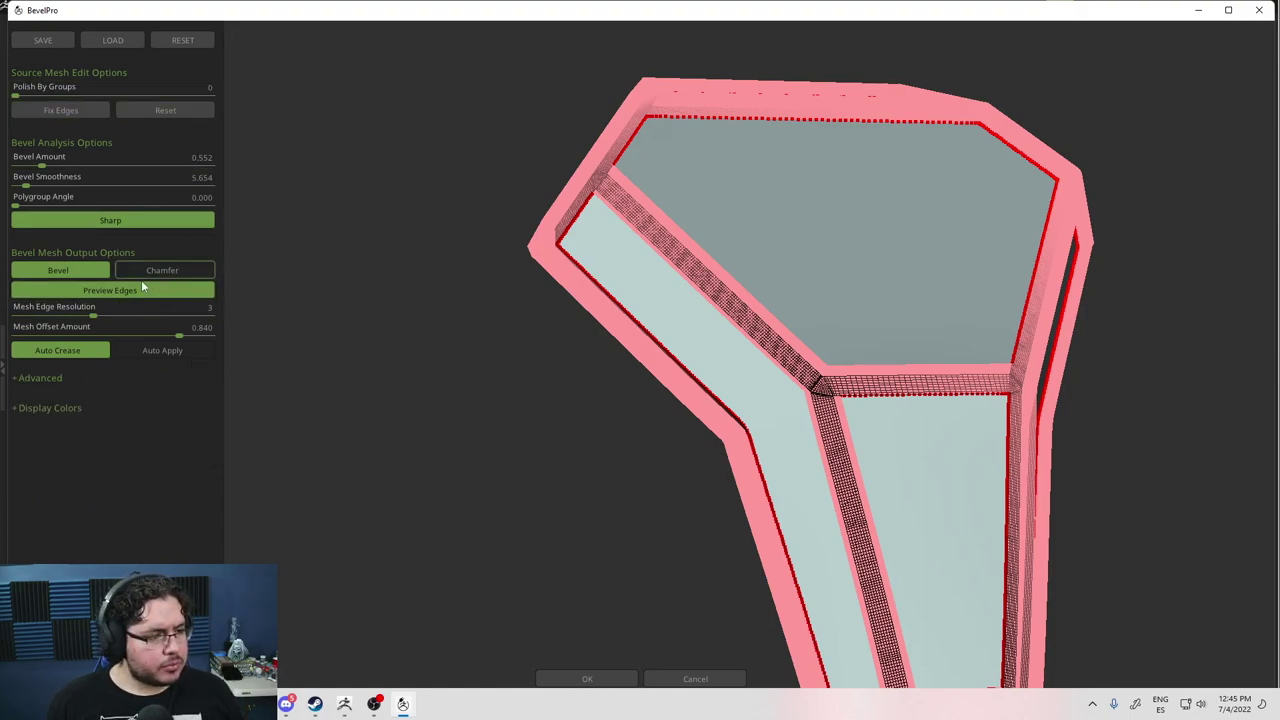
left_click(38, 40)
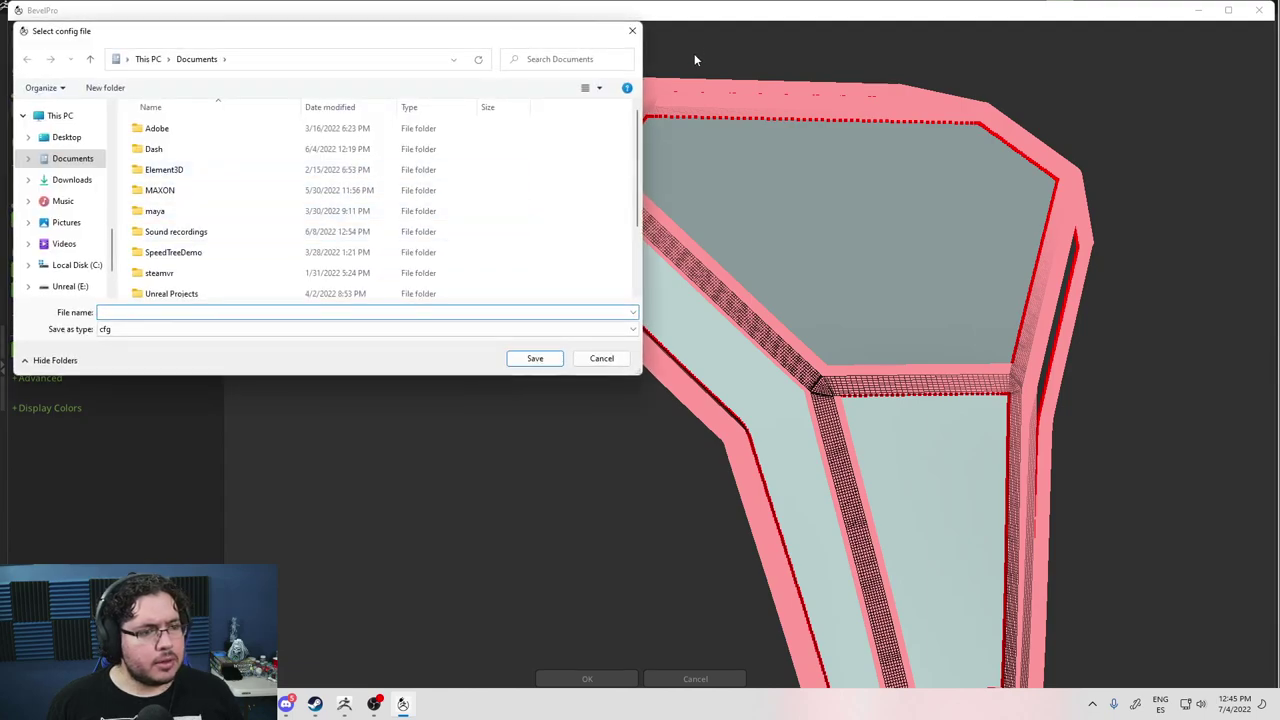
left_click(628, 33)
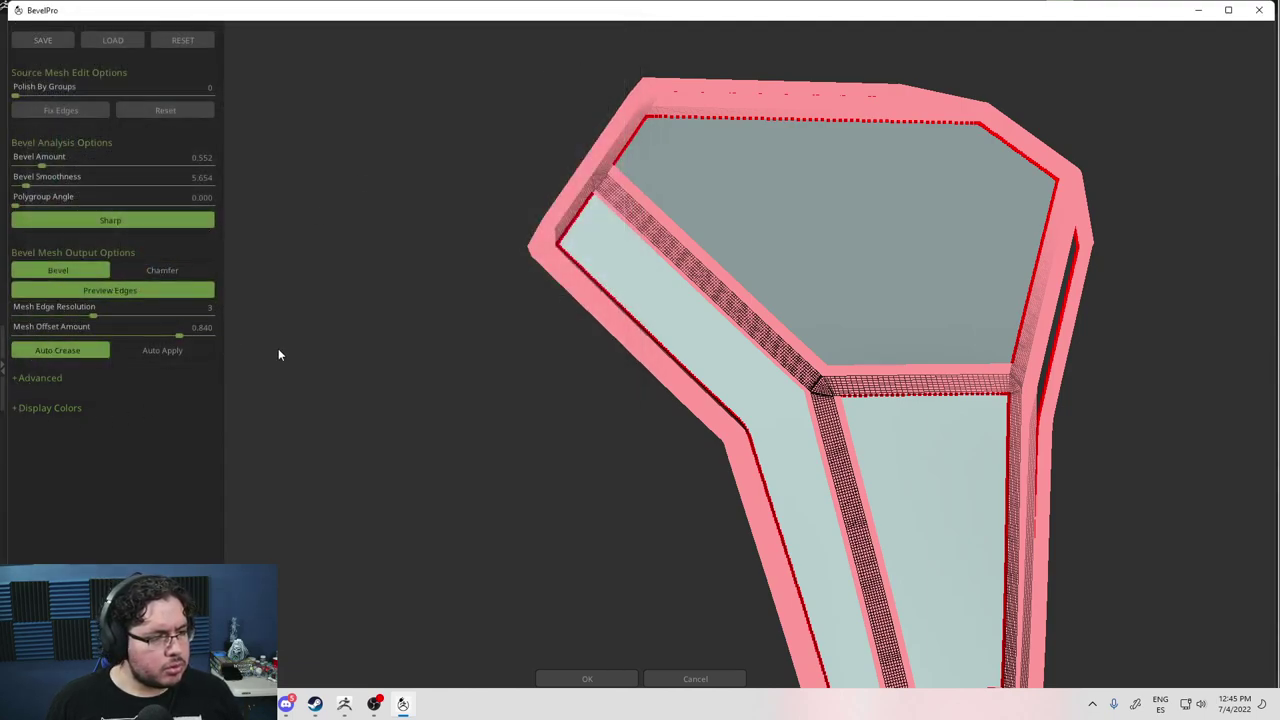
Try Auto Apply on the plate's bevel, inspect the bevelled edges from another angle and close BevelPro.
left_click(178, 351)
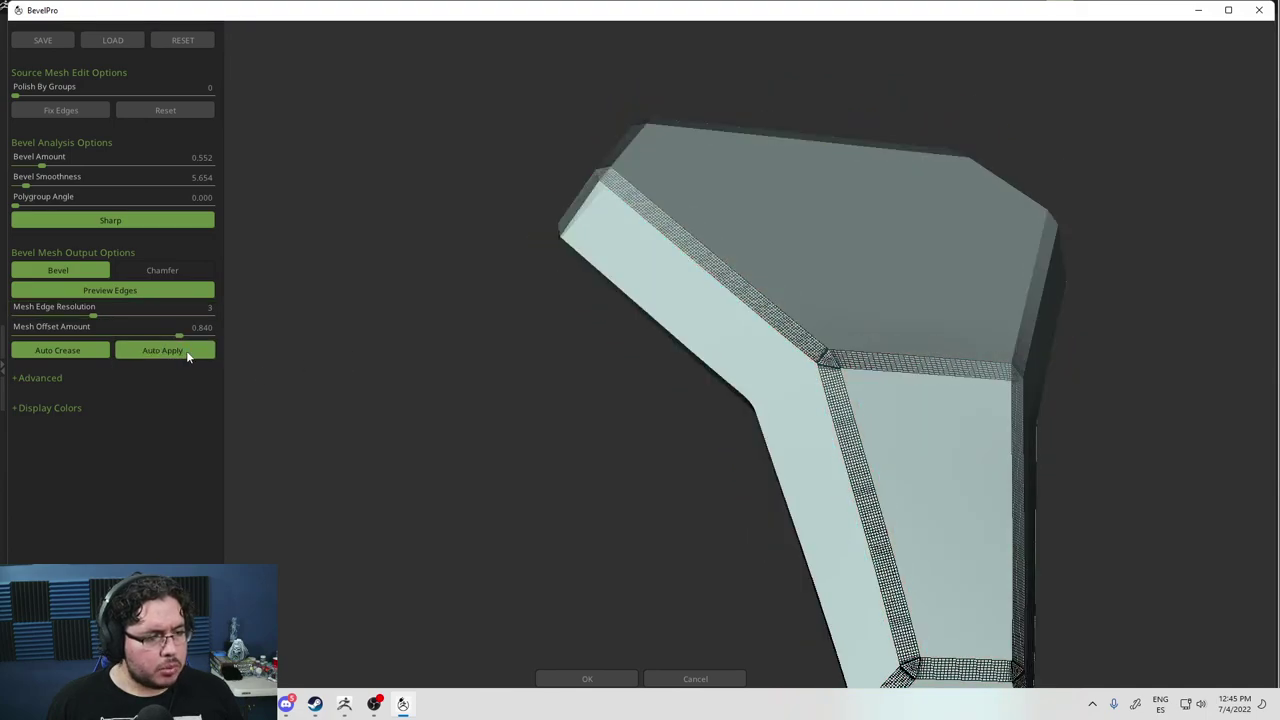
left_click_drag(546, 392, 617, 453)
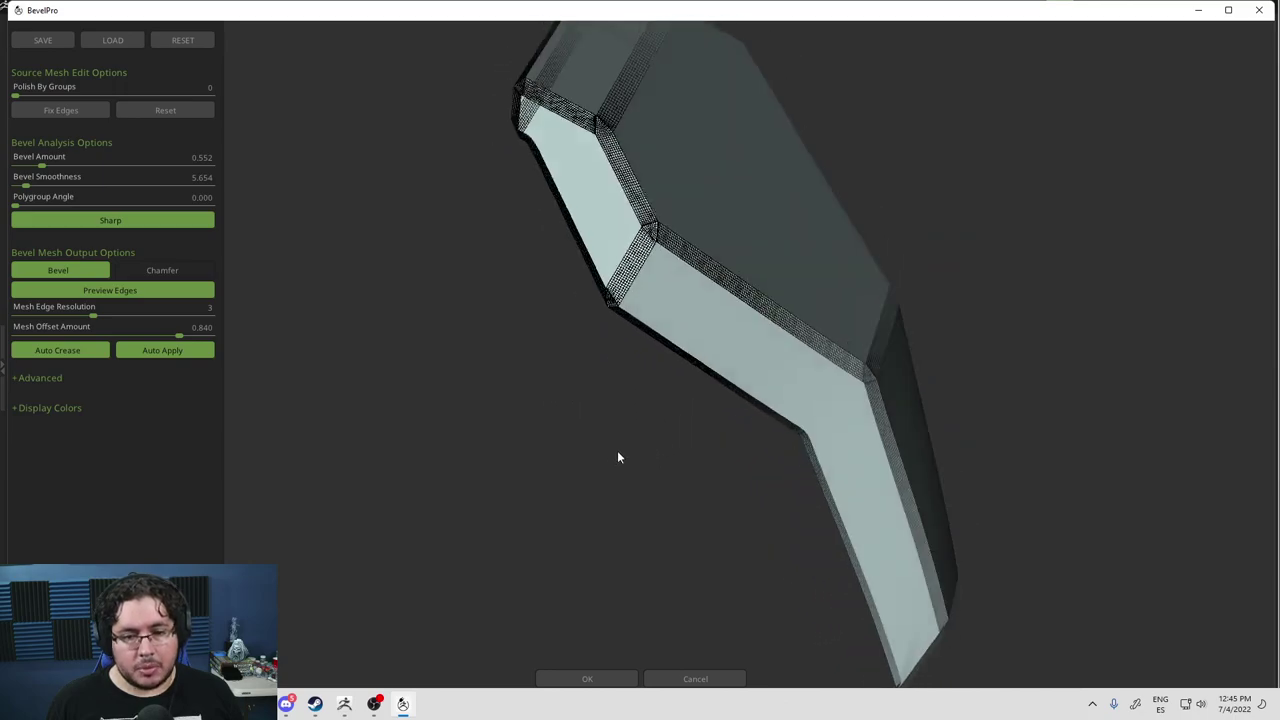
left_click(54, 44)
left_click(628, 33)
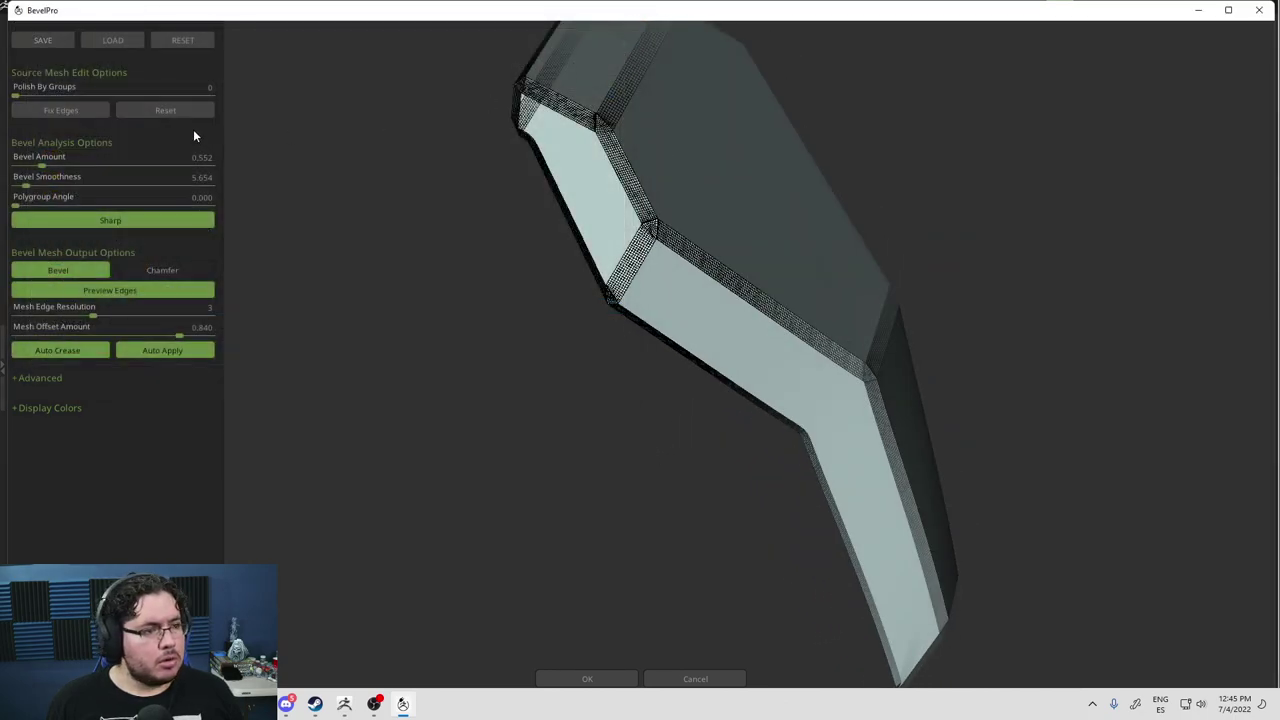
left_click(1260, 9)
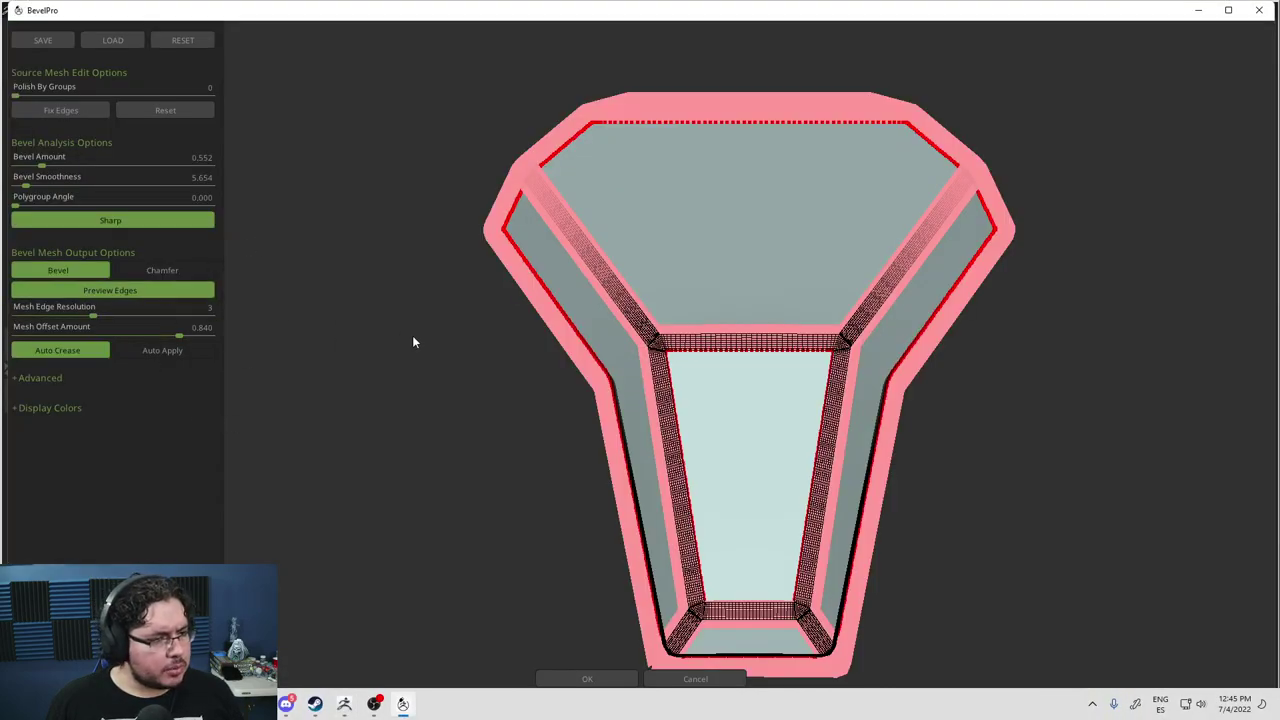
left_click_drag(412, 335, 476, 364)
left_click(39, 380)
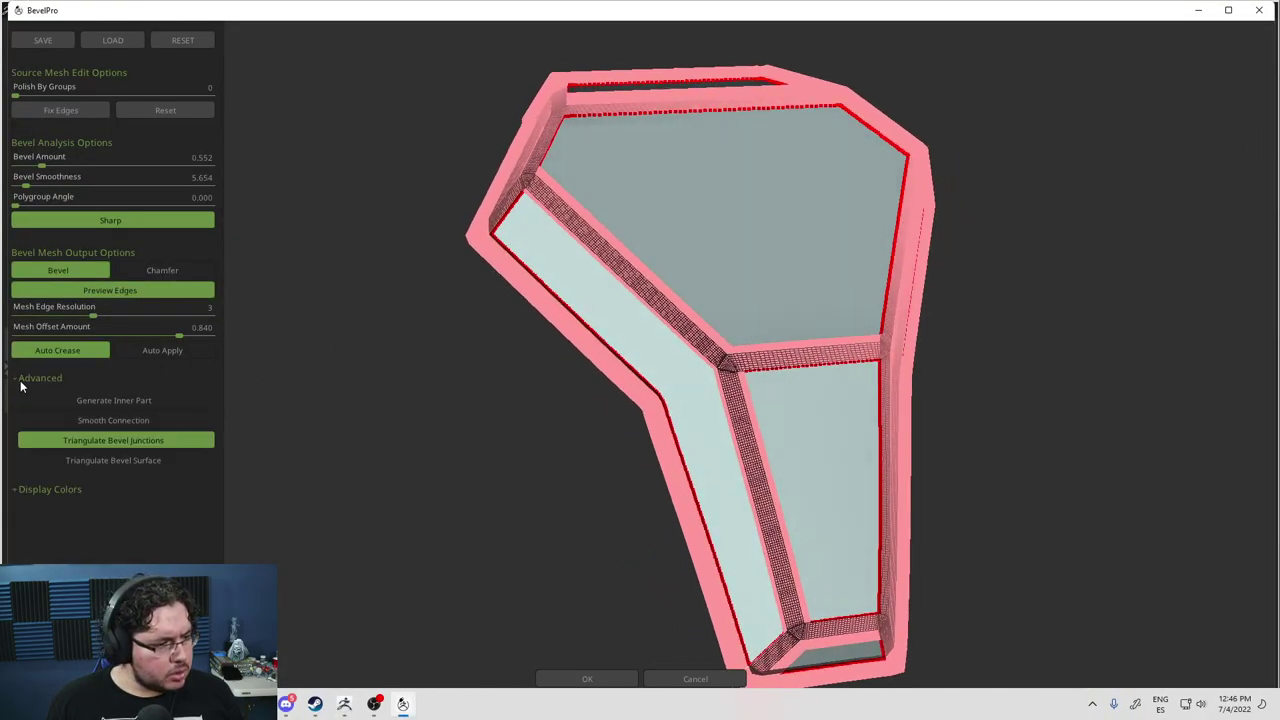
left_click(21, 382)
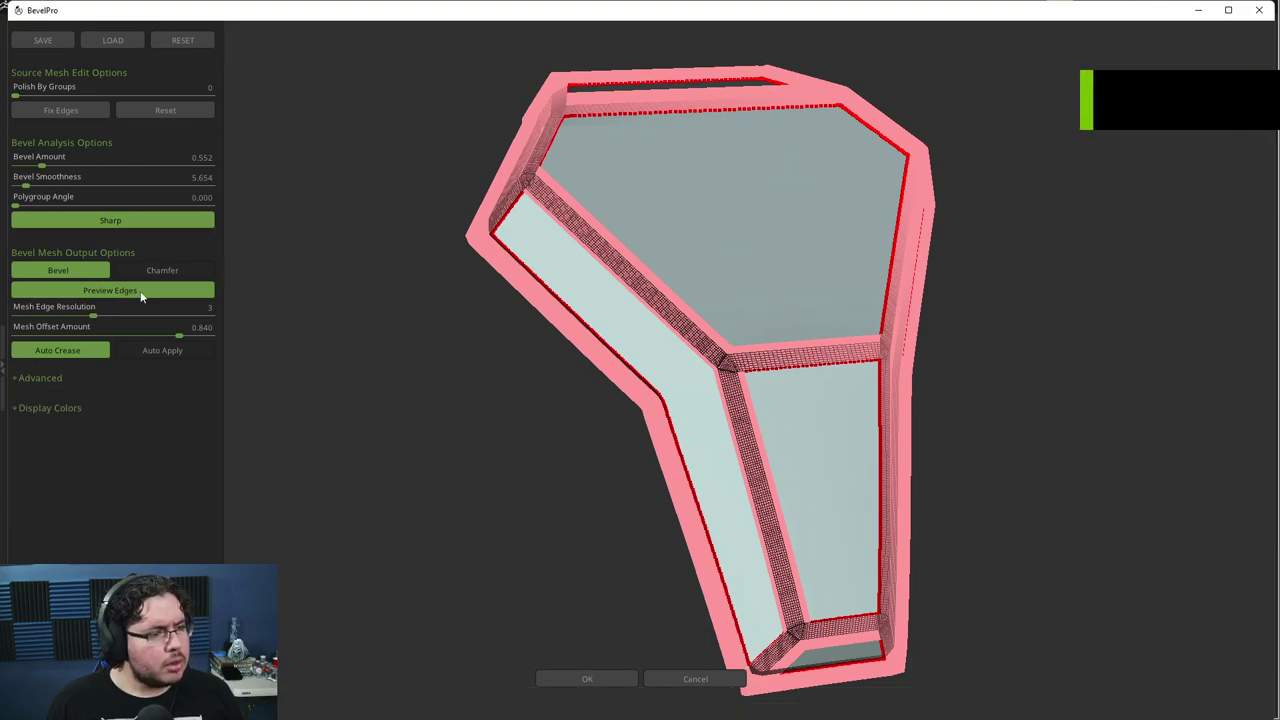
left_click_drag(280, 288, 371, 378)
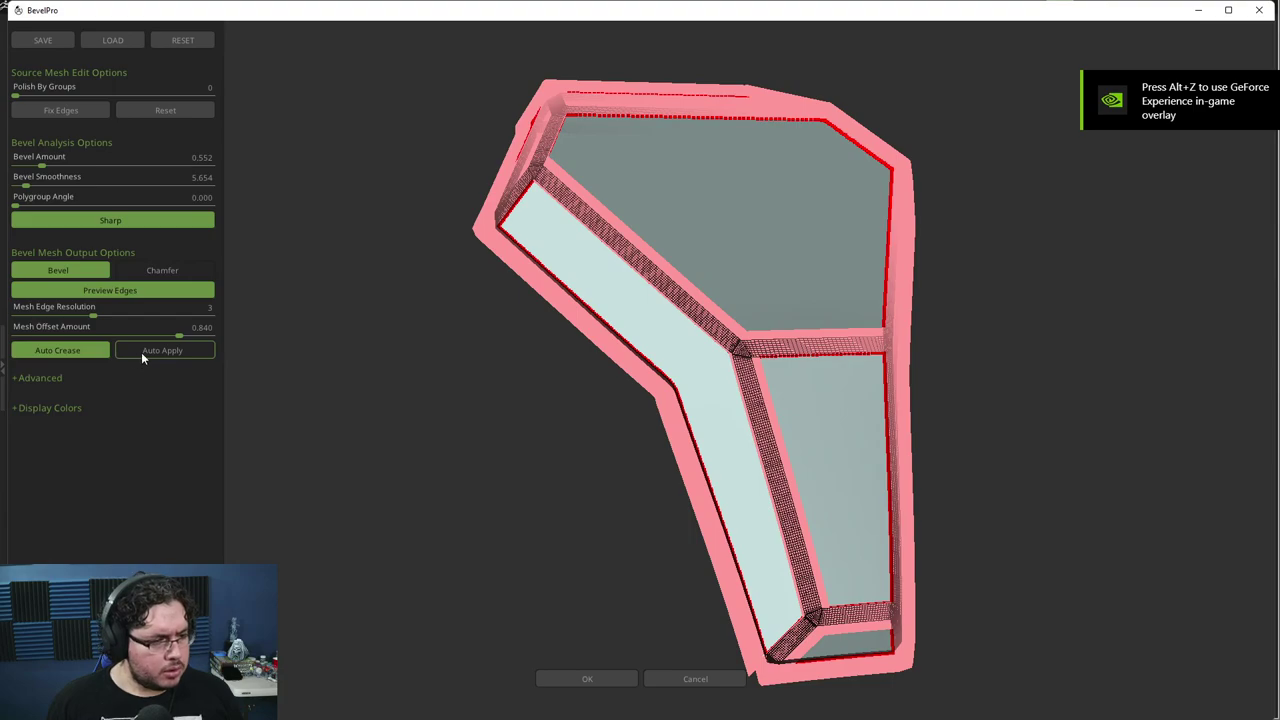
left_click(89, 350)
left_click(81, 352)
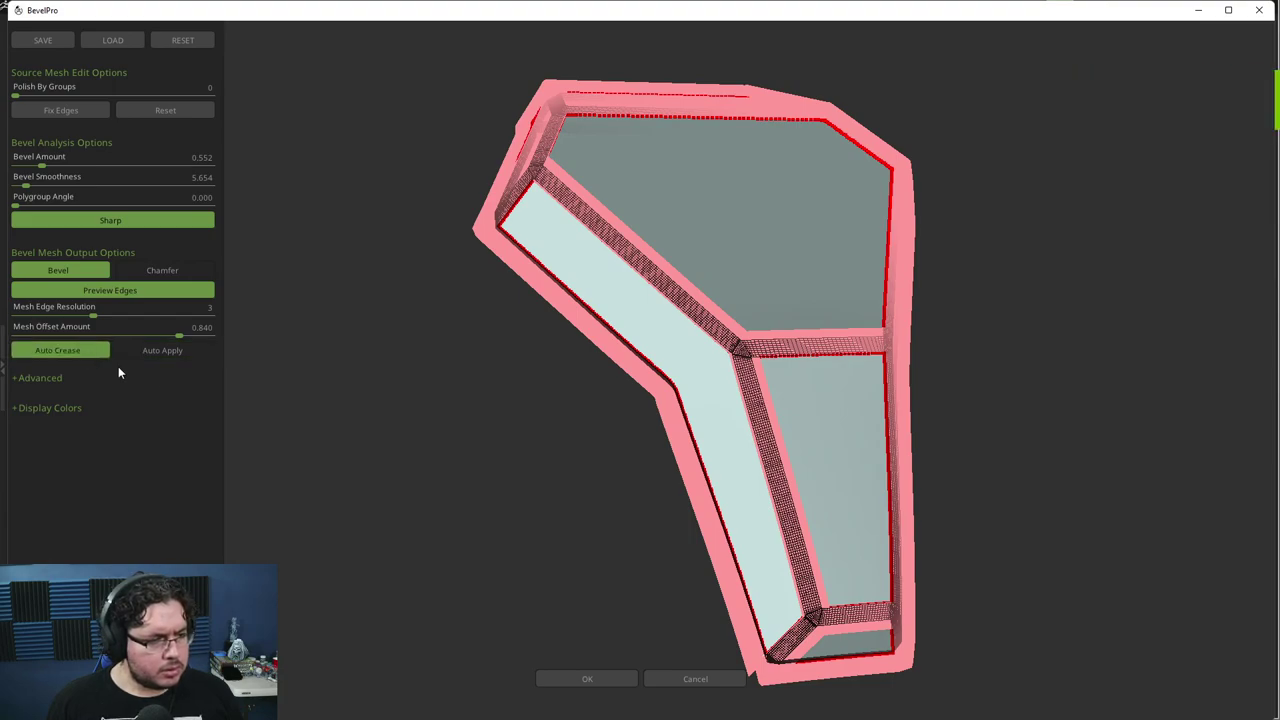
Turn on Auto Apply for the plate's bevel, inspect the bevelled edges up close and show the advanced output options.
left_click(158, 354)
left_click_drag(503, 437, 327, 334)
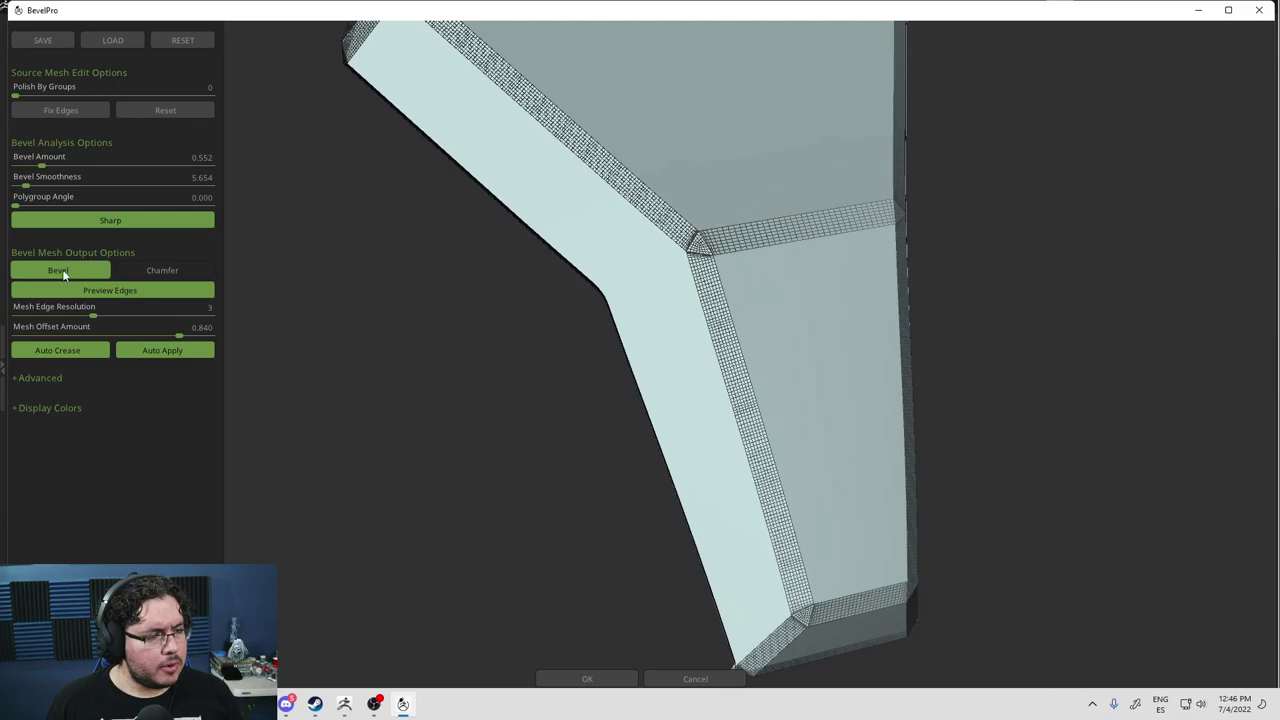
left_click(23, 387)
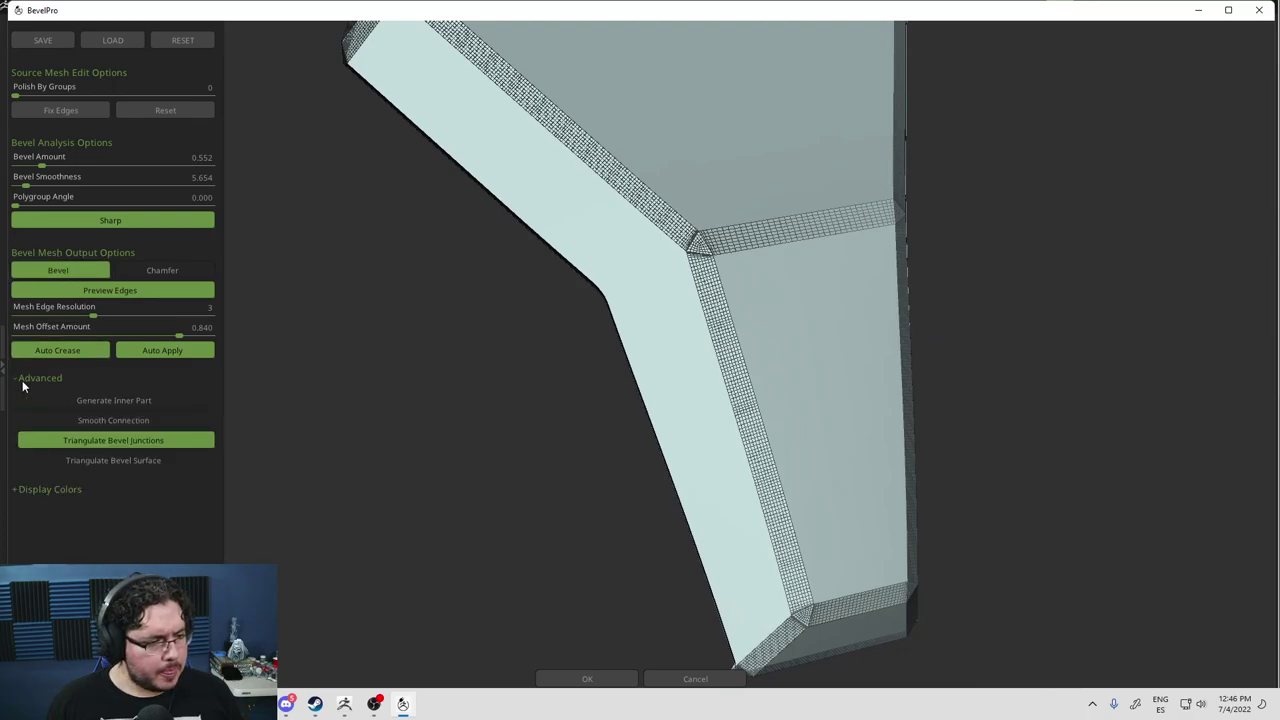
Hide the advanced output options and accept the BevelPro bevel on the forehead plate.
left_click(23, 384)
left_click(21, 410)
left_click(21, 410)
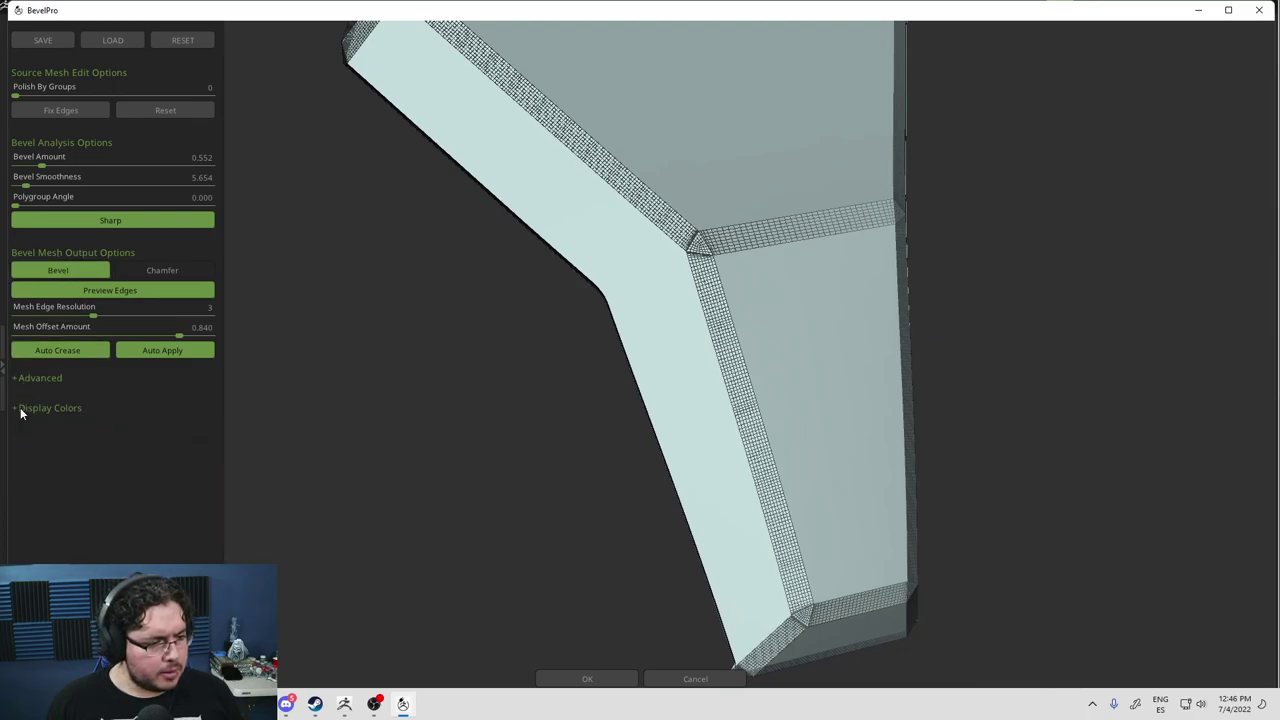
left_click(60, 110)
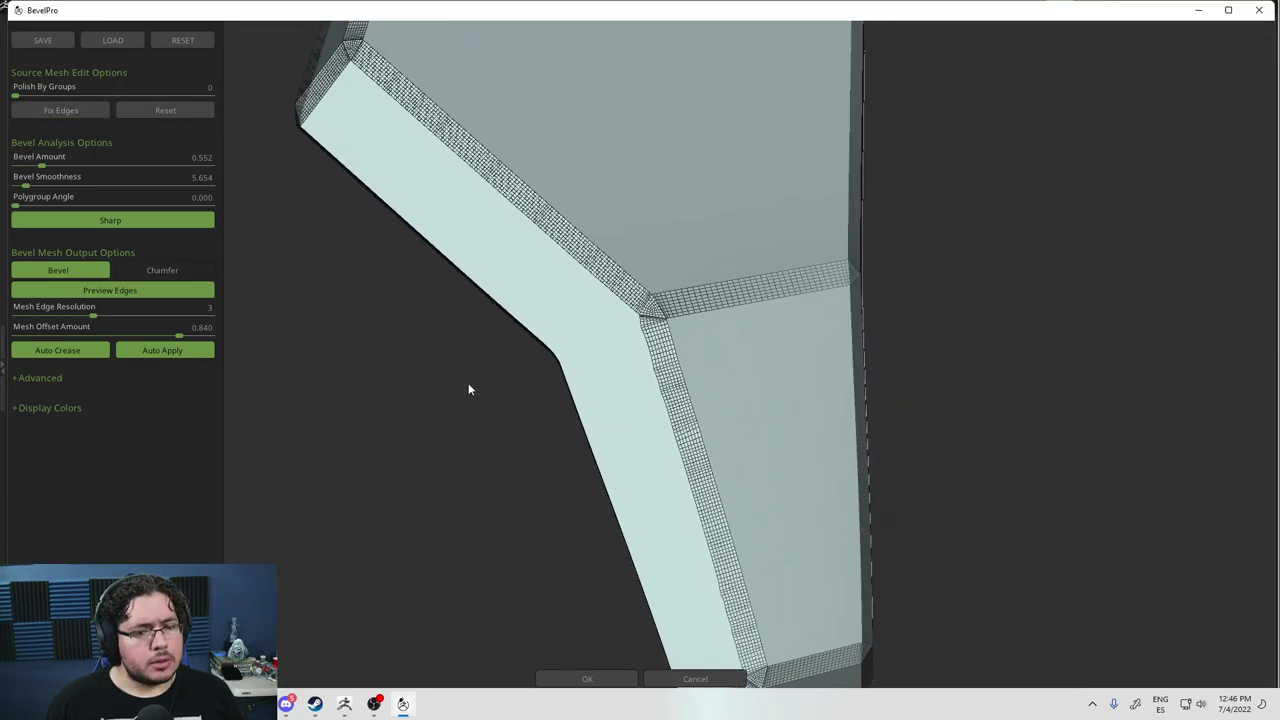
left_click_drag(469, 389, 438, 384)
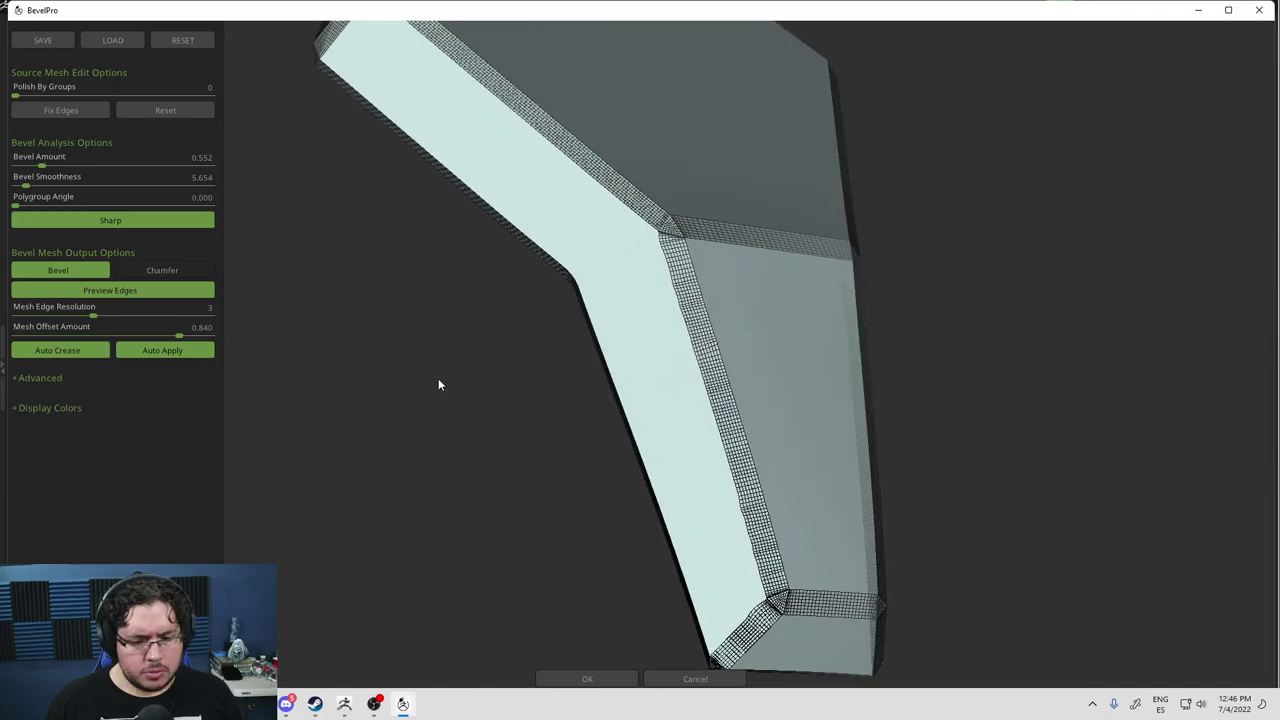
left_click(599, 681)
Turn off the polygroup wireframe display and inspect the plate's bevelled edges from the front and from below.
left_click_drag(843, 447, 873, 456)
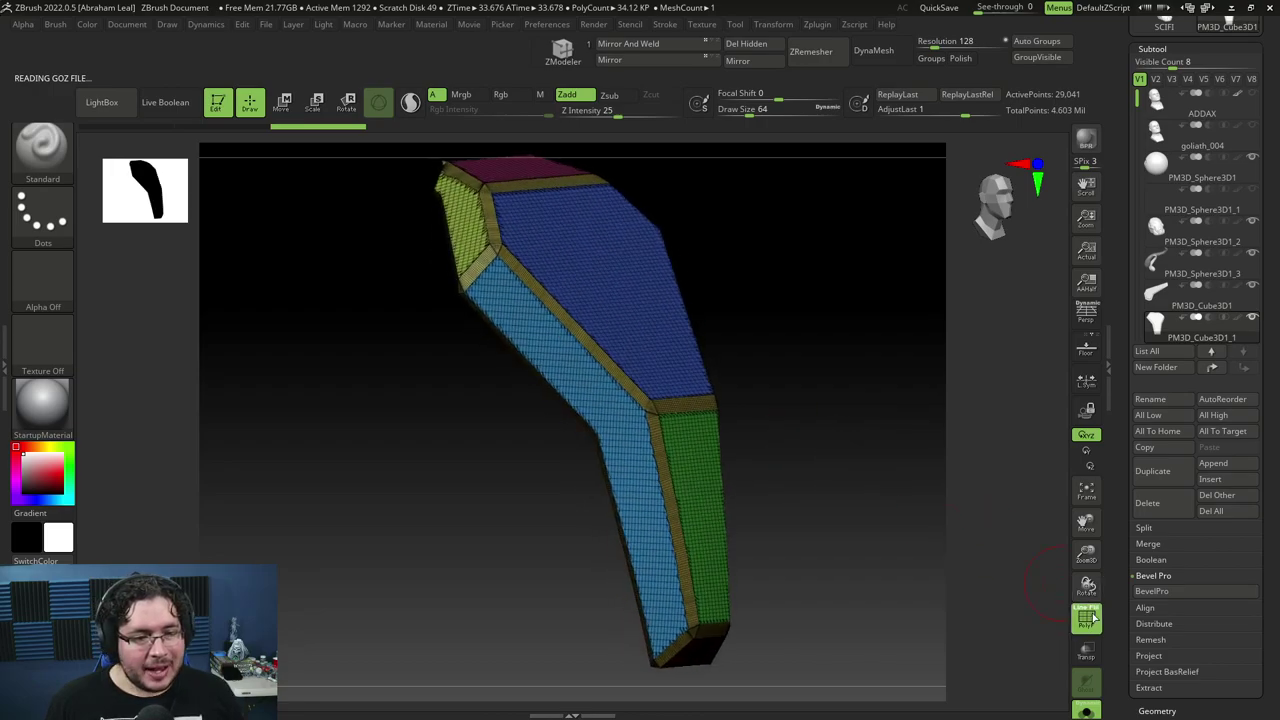
left_click(1087, 617)
left_click_drag(903, 474, 825, 430)
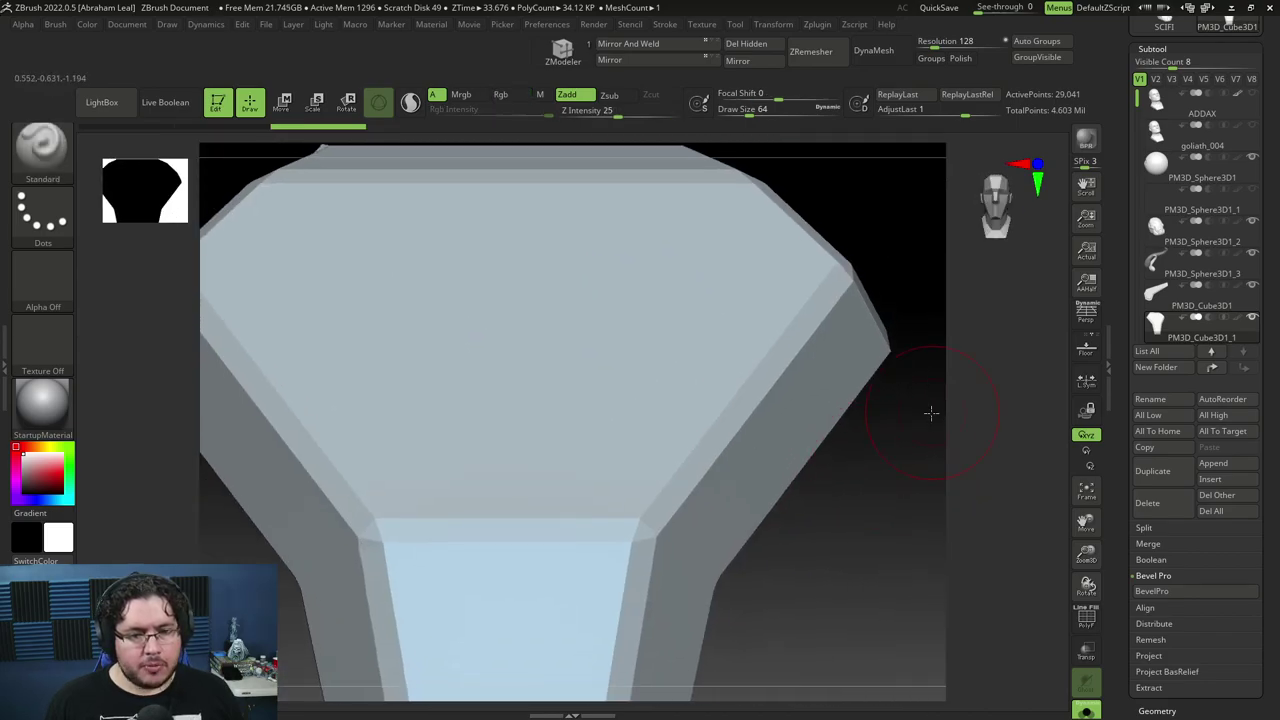
left_click_drag(930, 412, 874, 297)
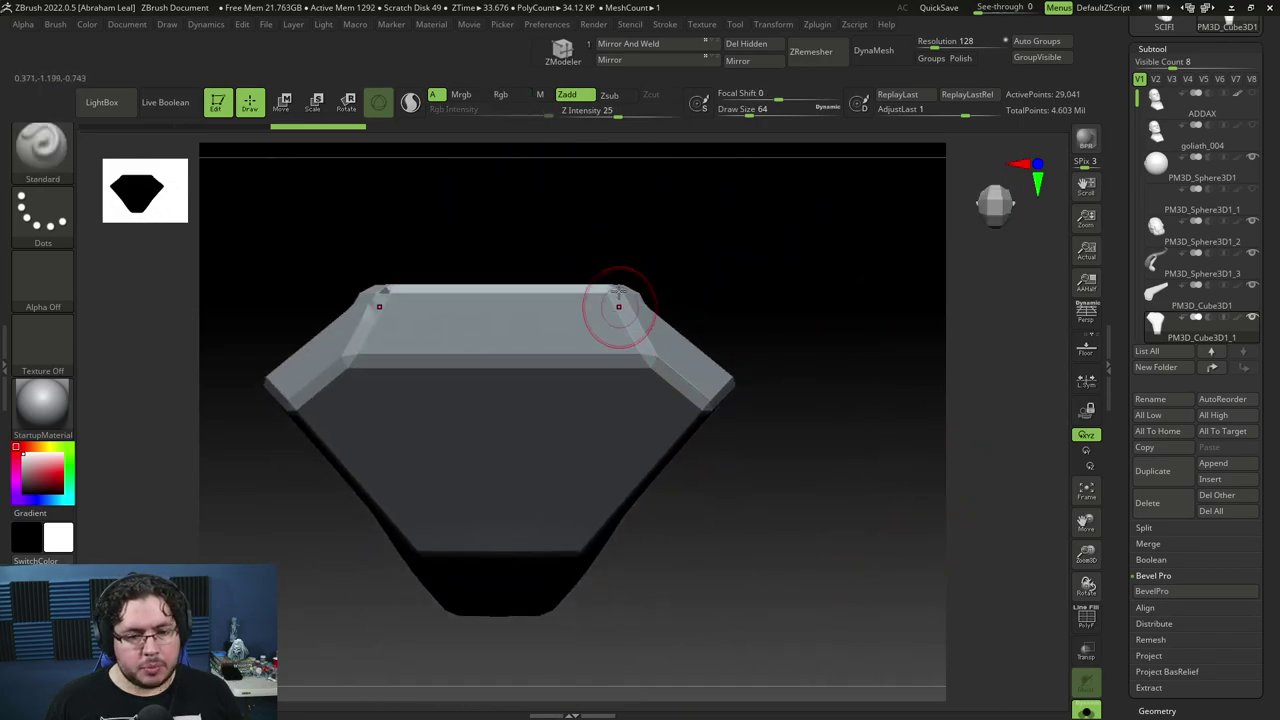
left_click_drag(618, 292, 597, 392)
left_click_drag(824, 332, 830, 493)
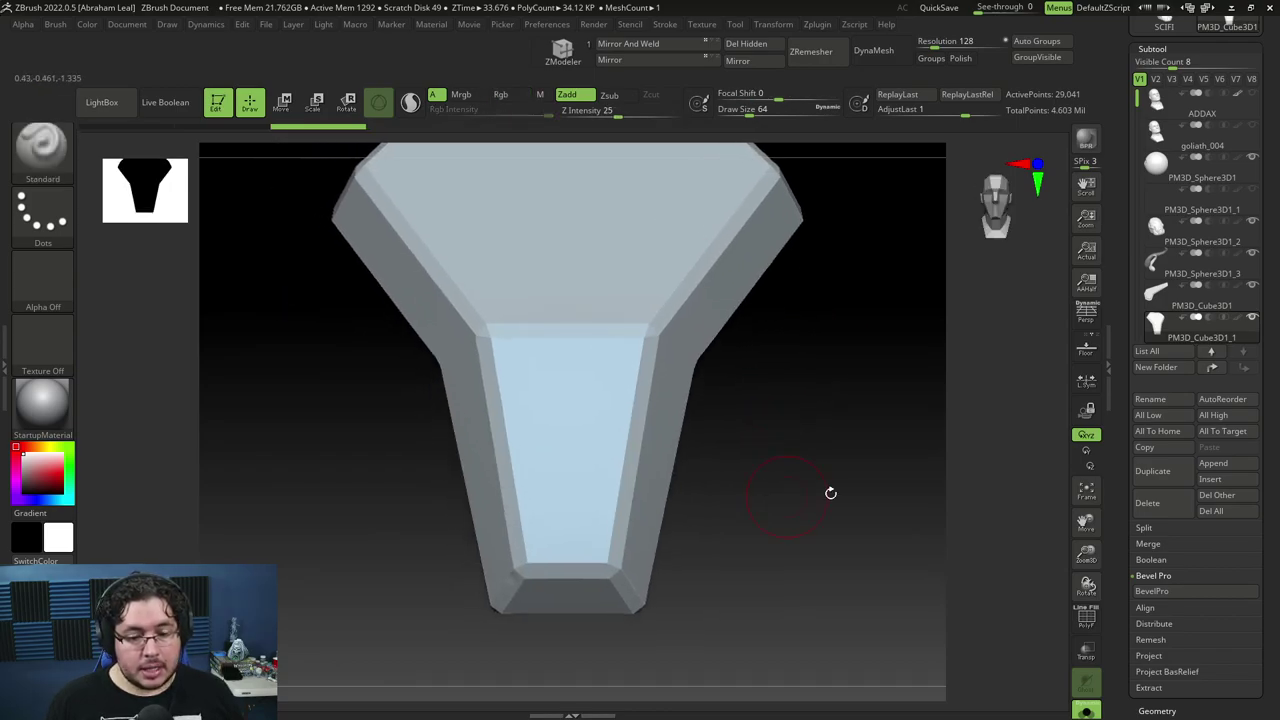
Mirror and weld the bevelled plate, then exit Solo mode to check it on the whole helmet.
left_click_drag(1266, 597, 1232, 457)
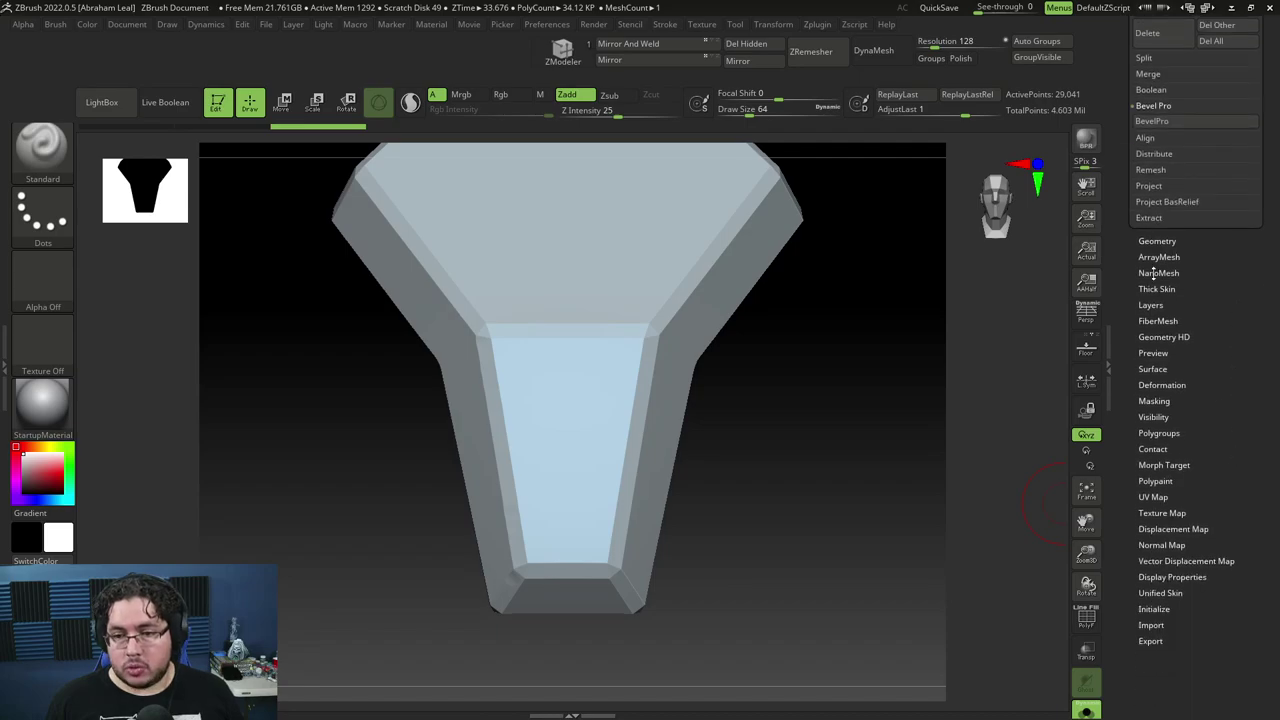
left_click(1162, 386)
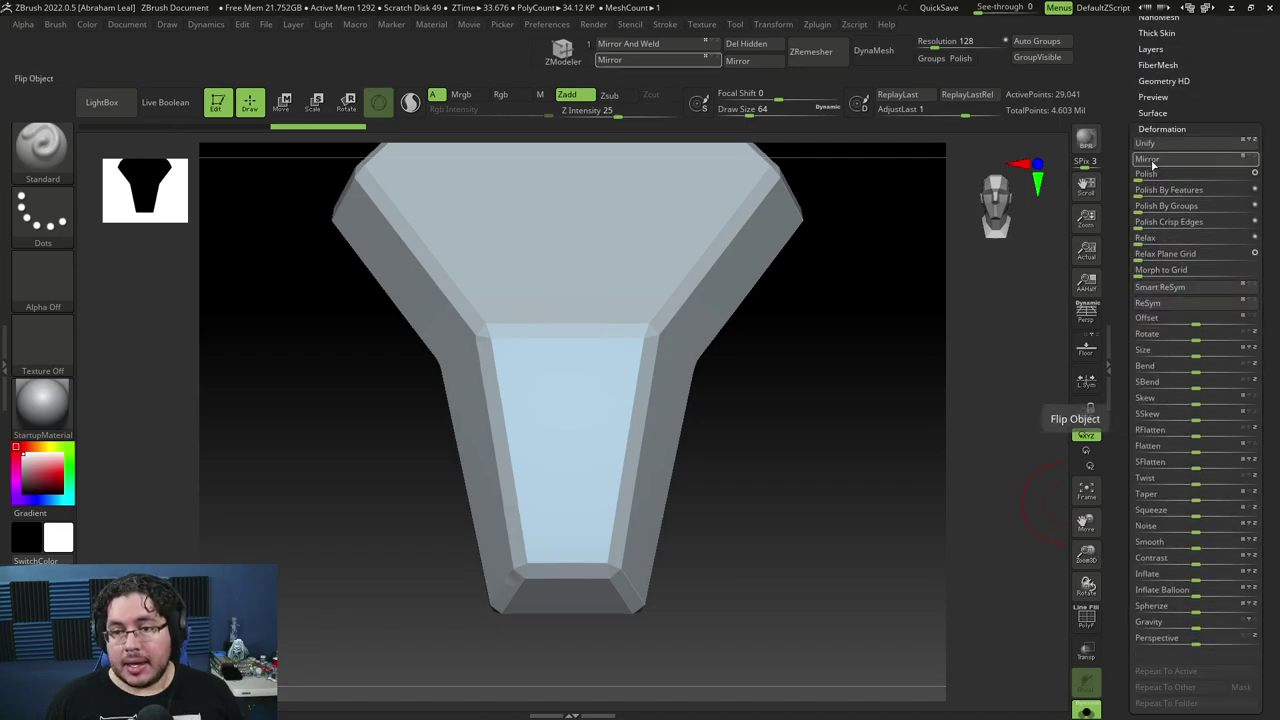
left_click_drag(866, 269, 897, 320)
left_click(656, 45)
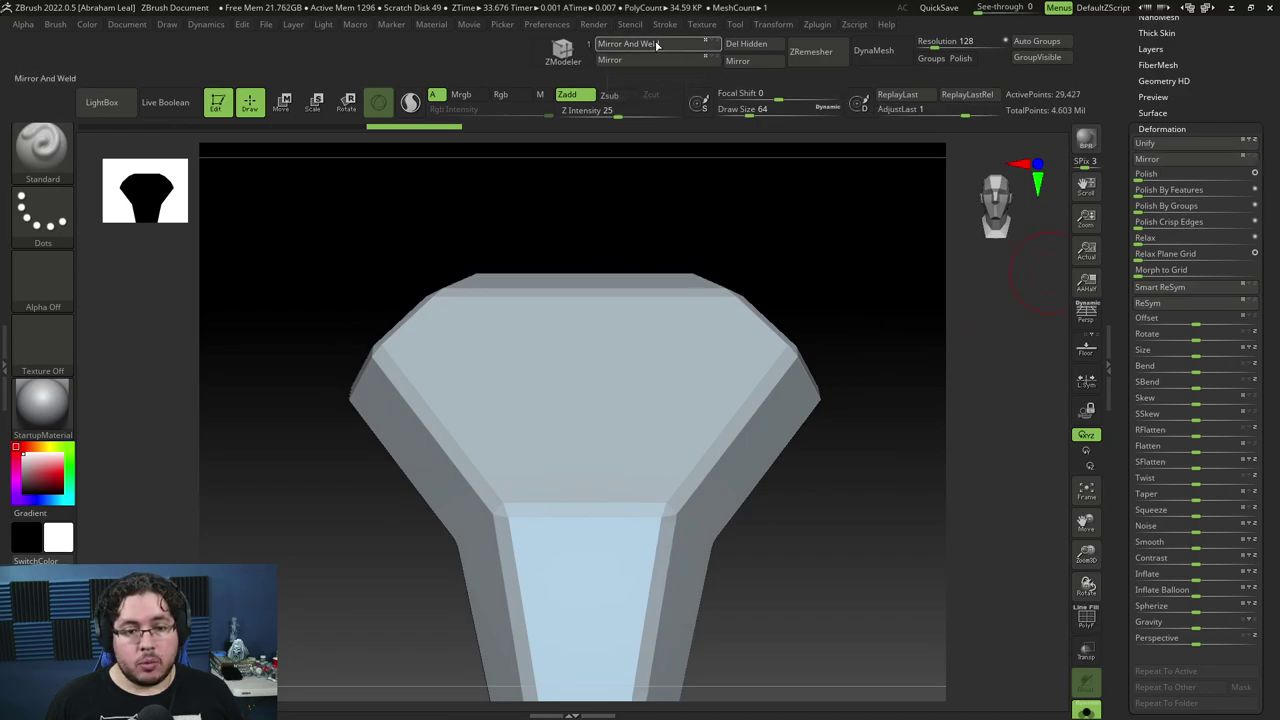
left_click_drag(809, 237, 387, 280)
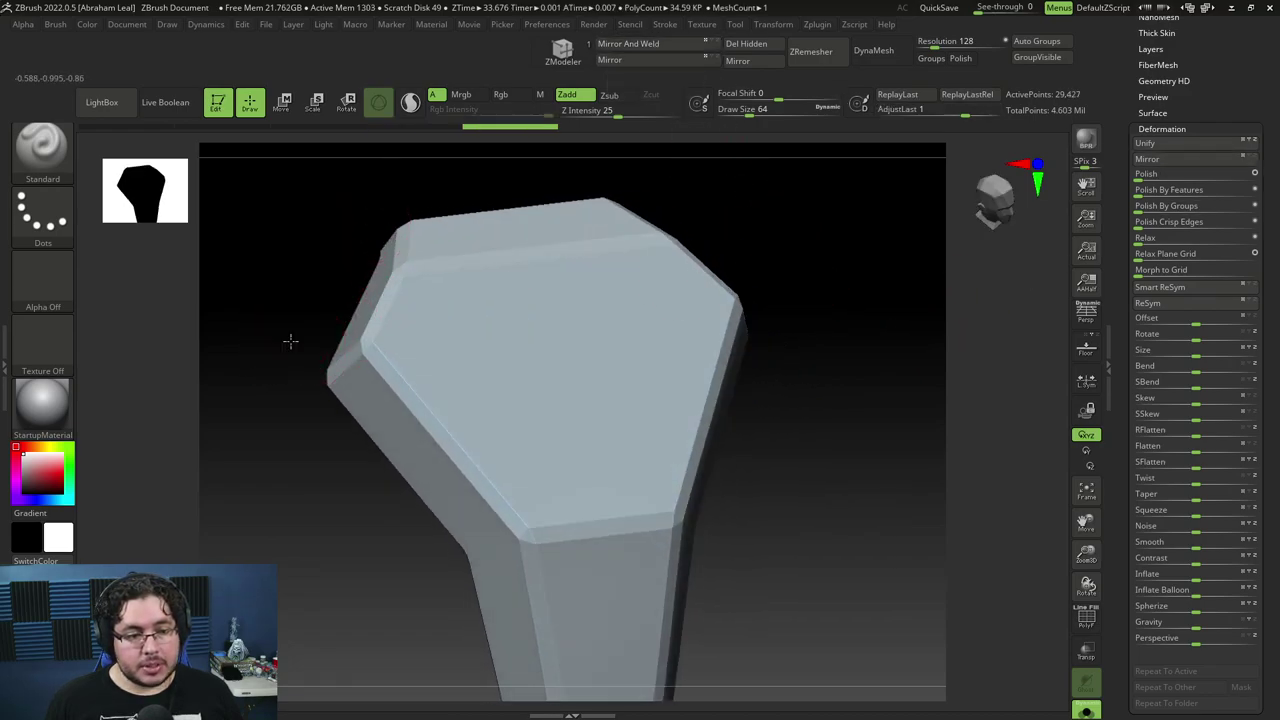
left_click_drag(290, 341, 423, 260)
left_click(1086, 710)
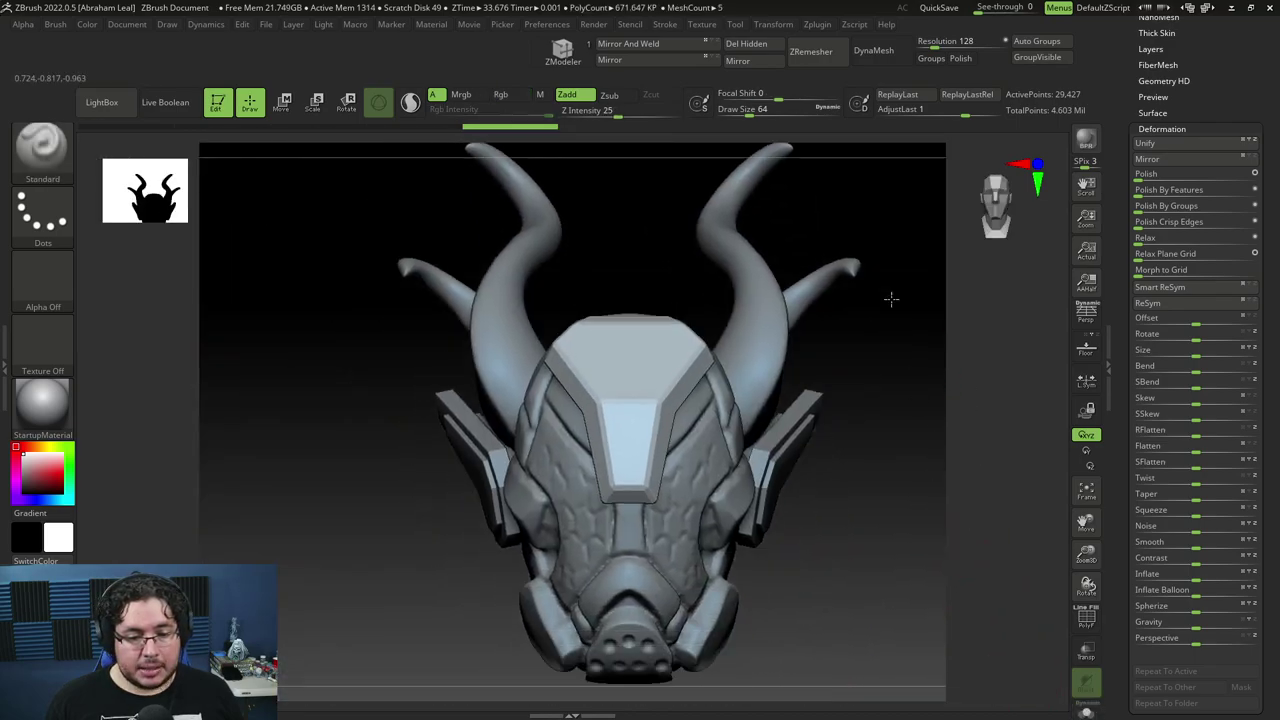
left_click_drag(891, 298, 904, 374)
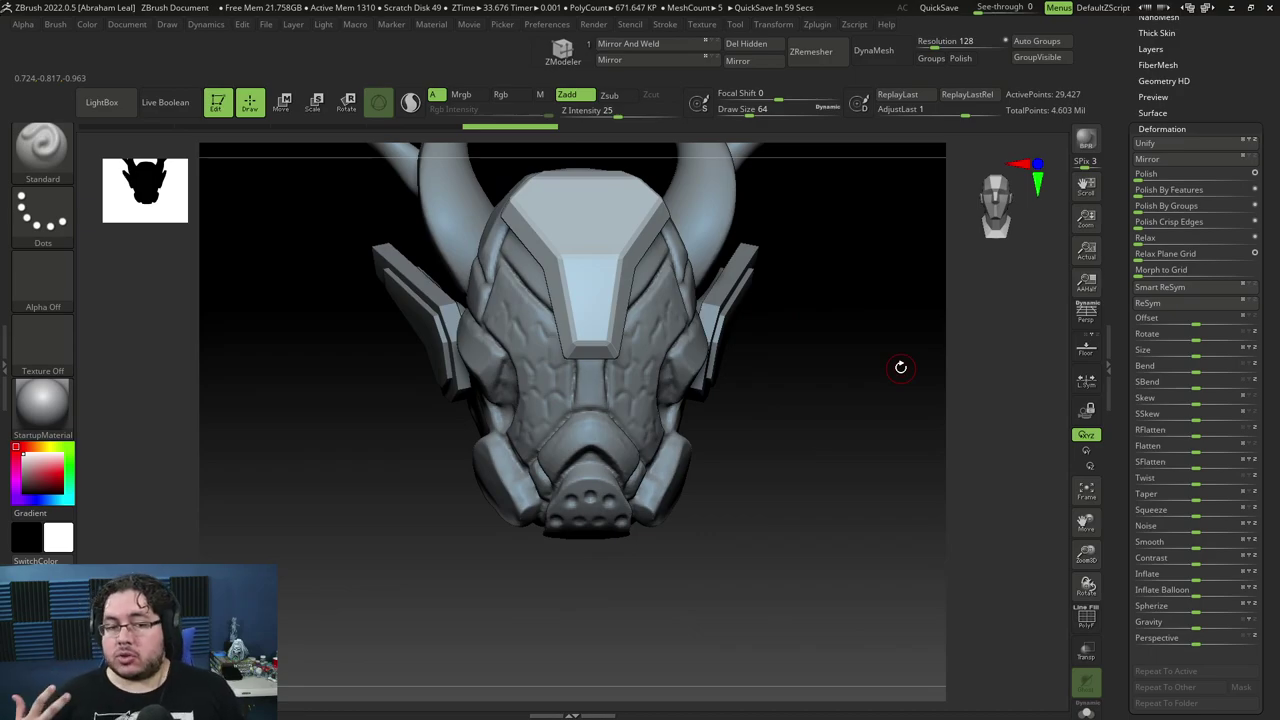
mouse_move(900, 367)
left_mouse_down()
mouse_move(923, 360)
mouse_move(854, 349)
mouse_move(726, 437)
mouse_move(886, 423)
mouse_move(795, 297)
left_mouse_up()
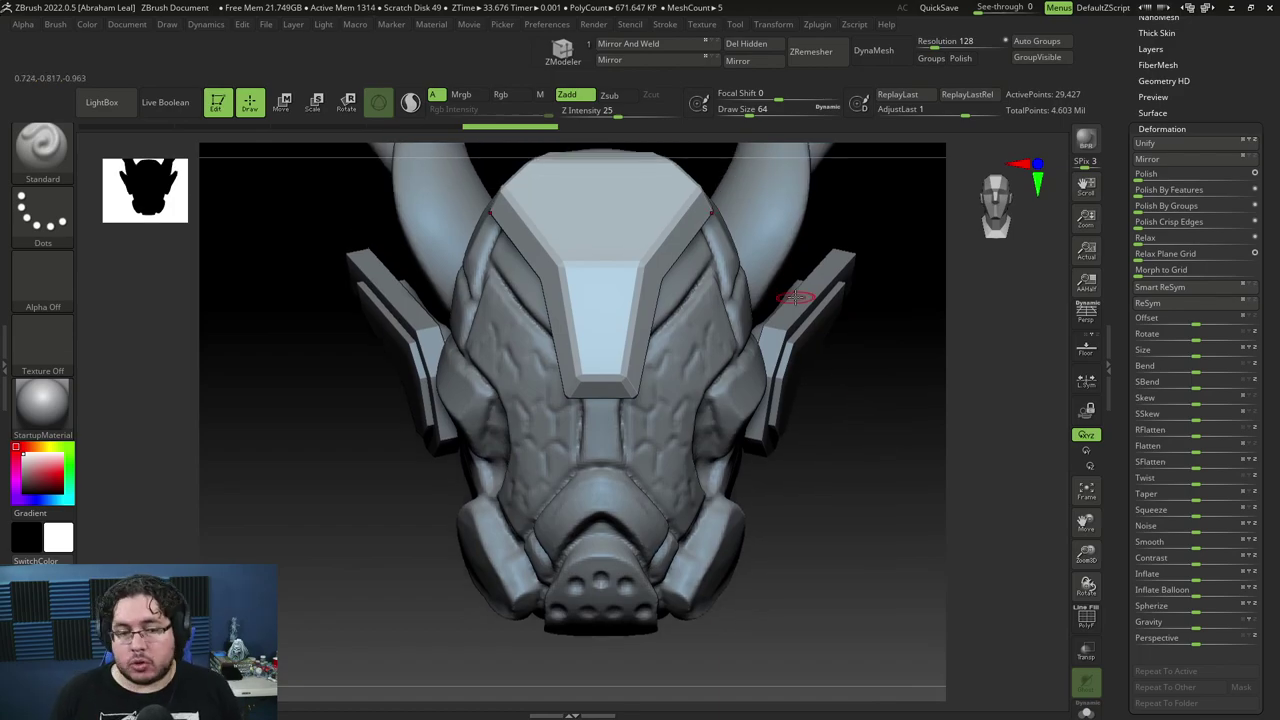
left_click_drag(845, 464, 832, 297, "alt")
Select the head subtool and mask the side of the arched band above the perforated mouthpiece with a draw size of about 41.
left_click(715, 378, "alt")
left_click_drag(822, 393, 748, 395)
left_click_drag(443, 412, 752, 286)
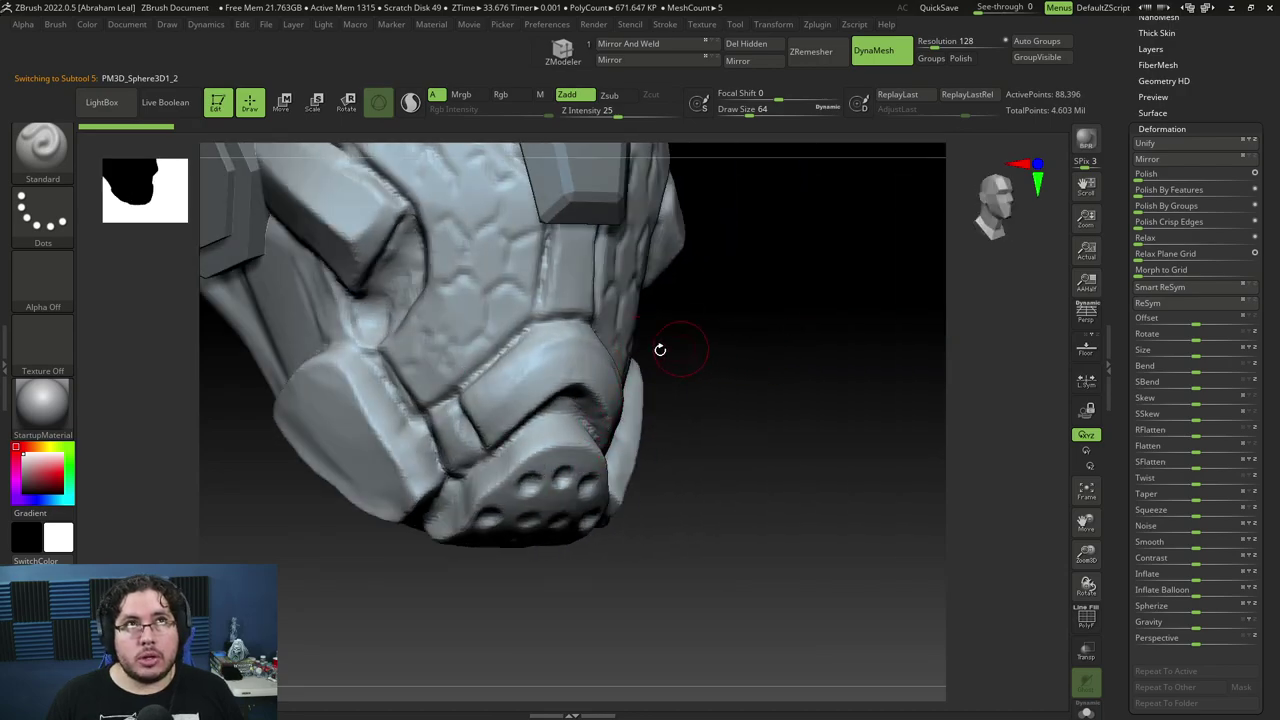
mouse_move(728, 379)
left_mouse_down()
mouse_move(766, 377)
mouse_move(721, 291)
mouse_move(645, 340)
left_mouse_up()
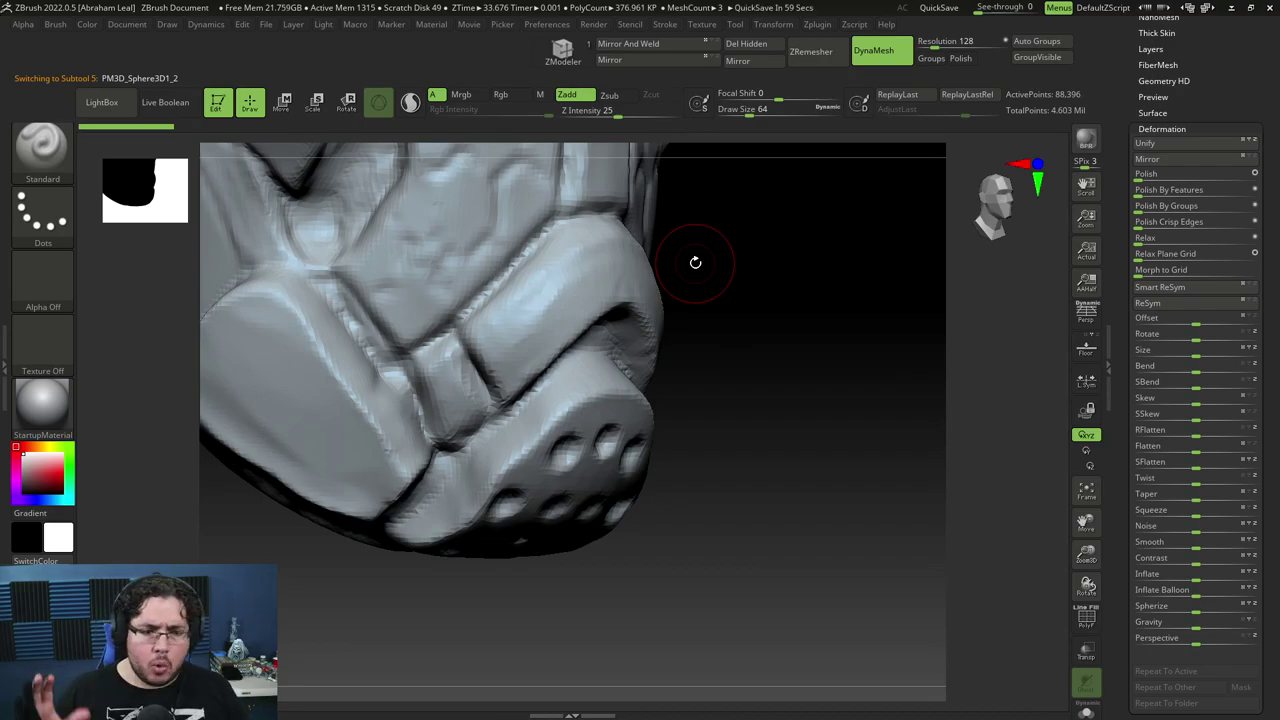
mouse_move(695, 262)
left_mouse_down()
mouse_move(746, 289)
mouse_move(717, 306)
mouse_move(723, 277)
mouse_move(734, 289)
left_mouse_up()
key("space")
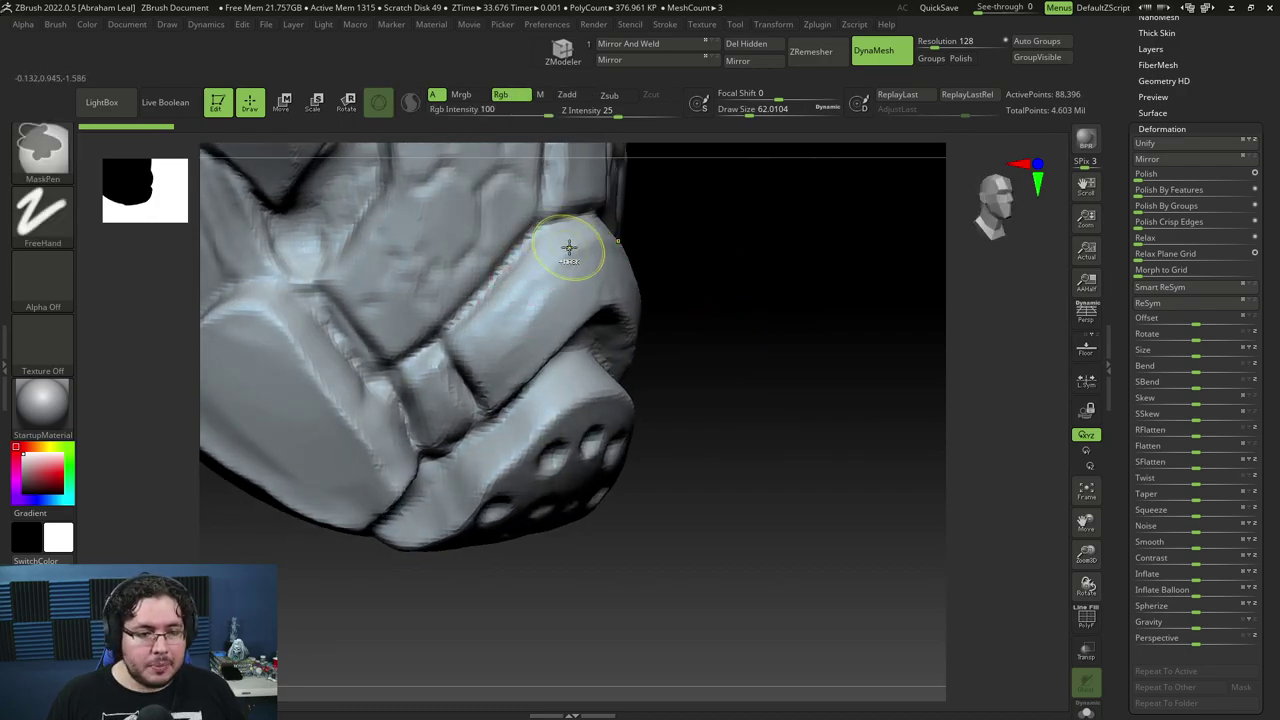
key("space")
left_click_drag(580, 243, 488, 334)
key("space")
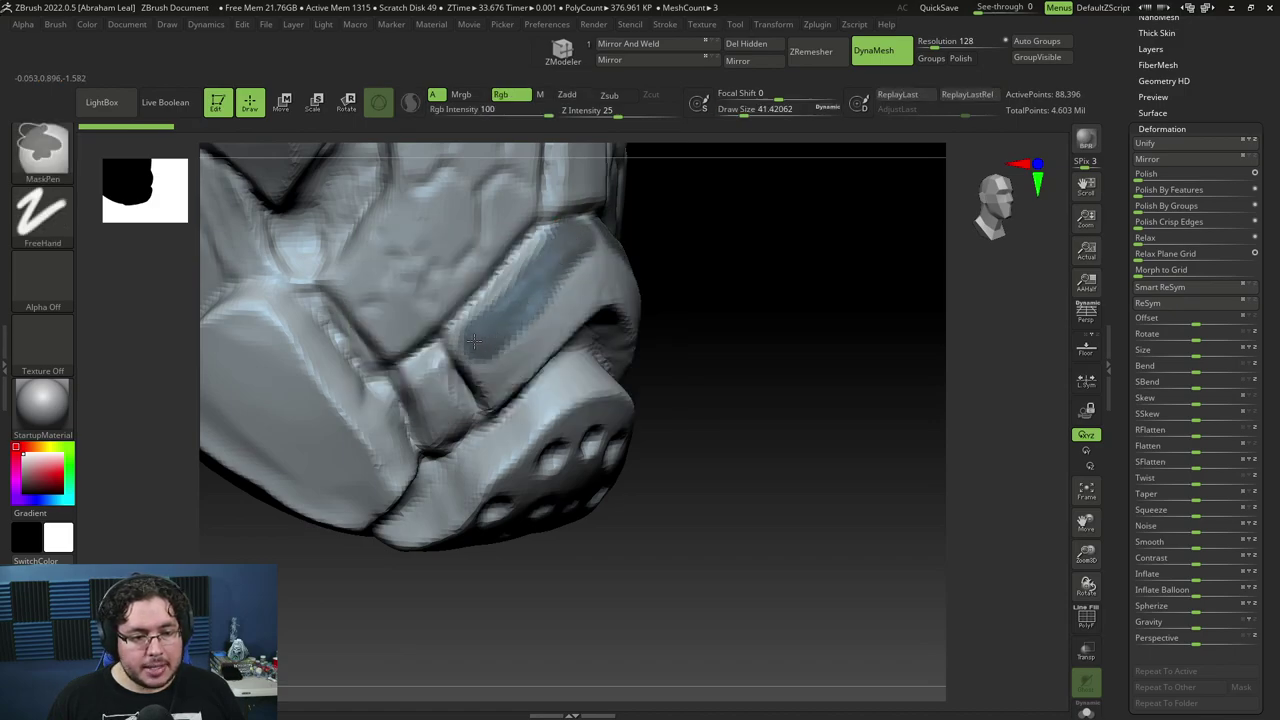
left_click_drag(605, 241, 514, 361, "ctrl")
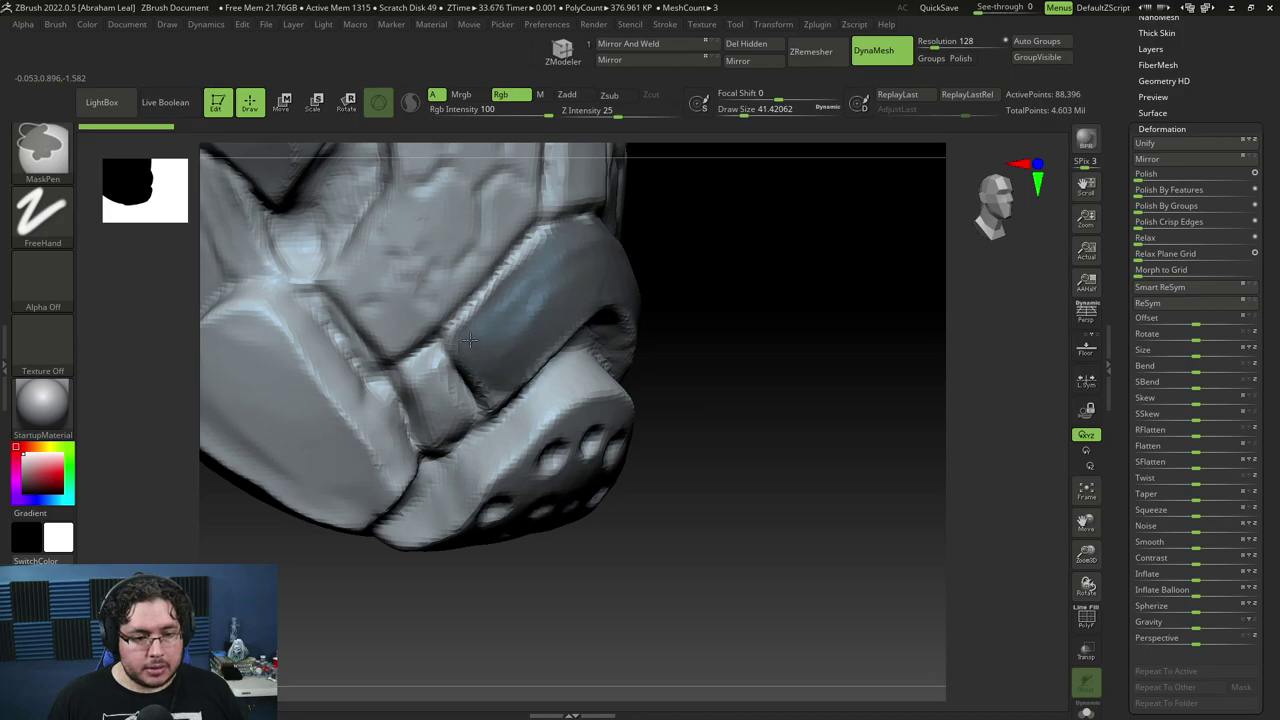
Complete the mask over the front of the arched band and trim it along the band's upper edge.
left_click_drag(780, 322, 685, 322)
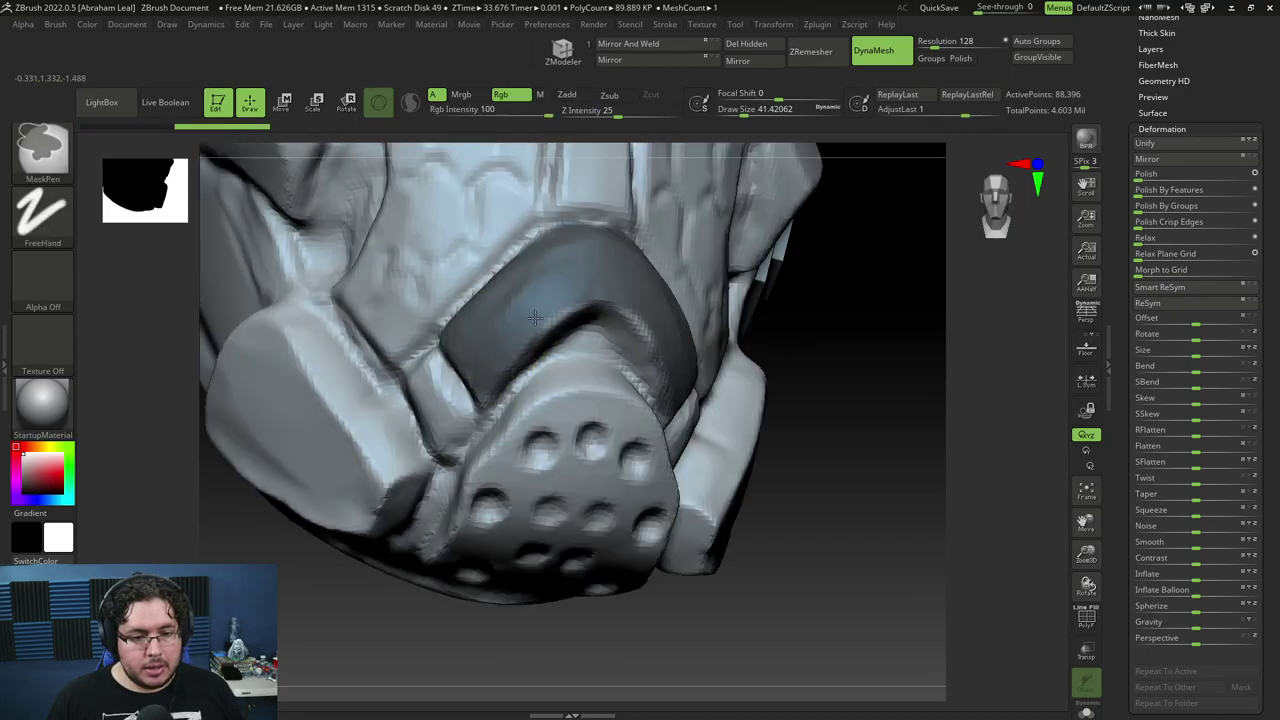
left_click_drag(830, 330, 640, 335)
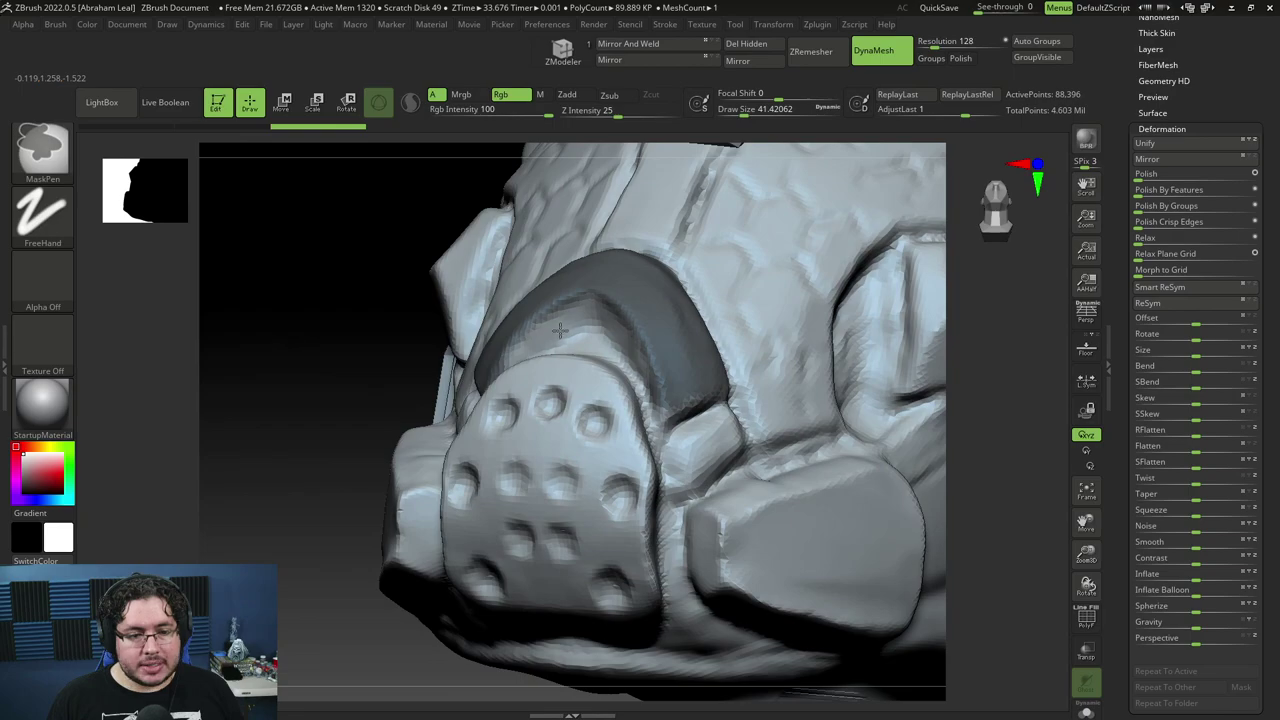
left_click_drag(351, 420, 540, 428)
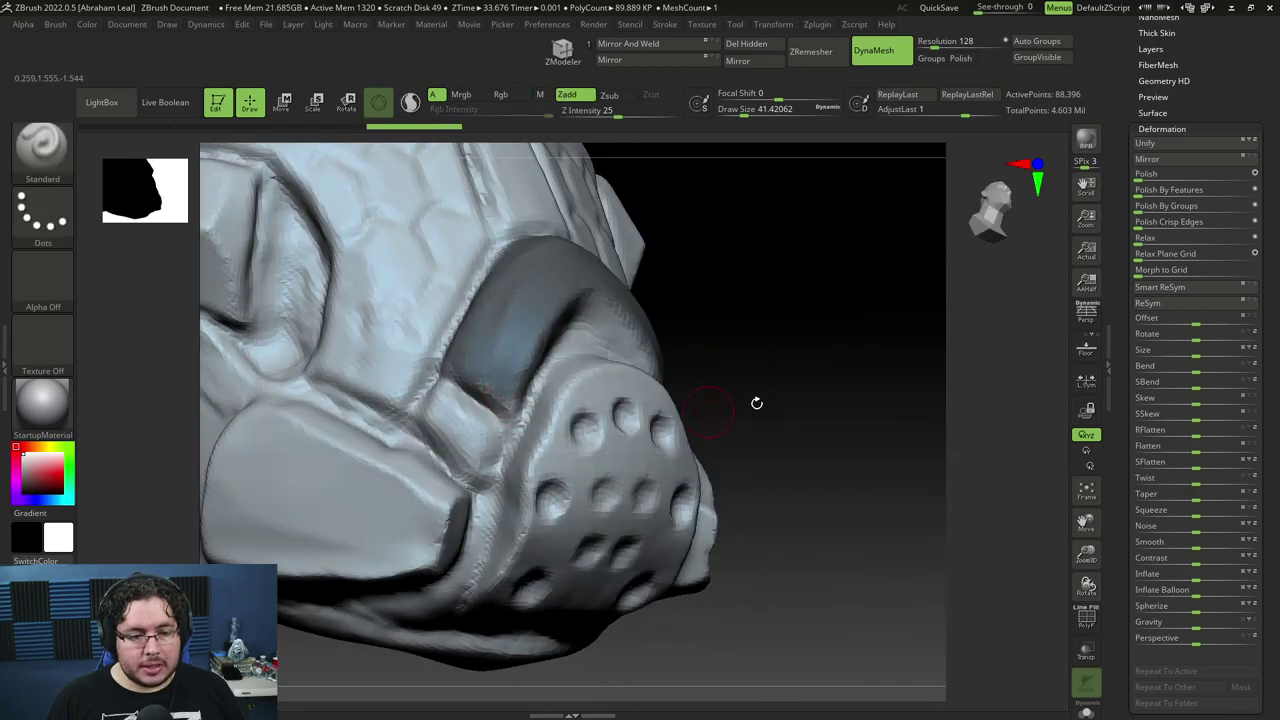
left_click_drag(757, 403, 665, 398)
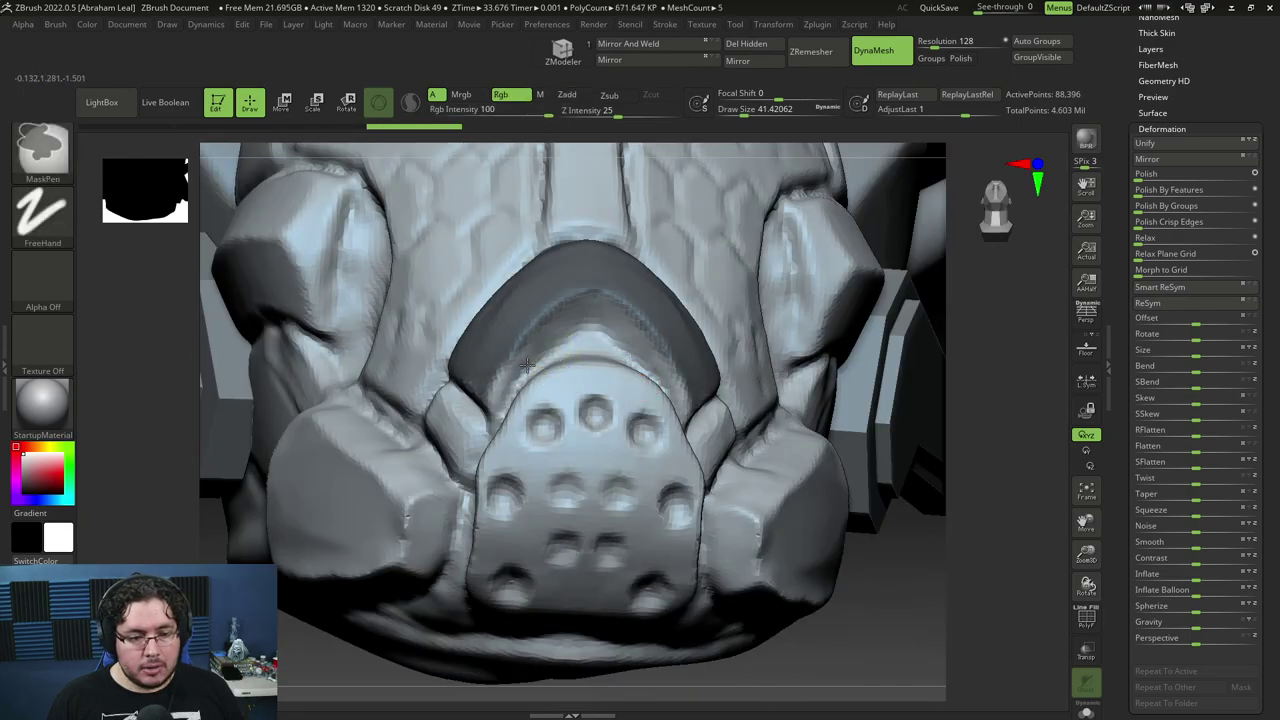
key("ctrl+shift+z")
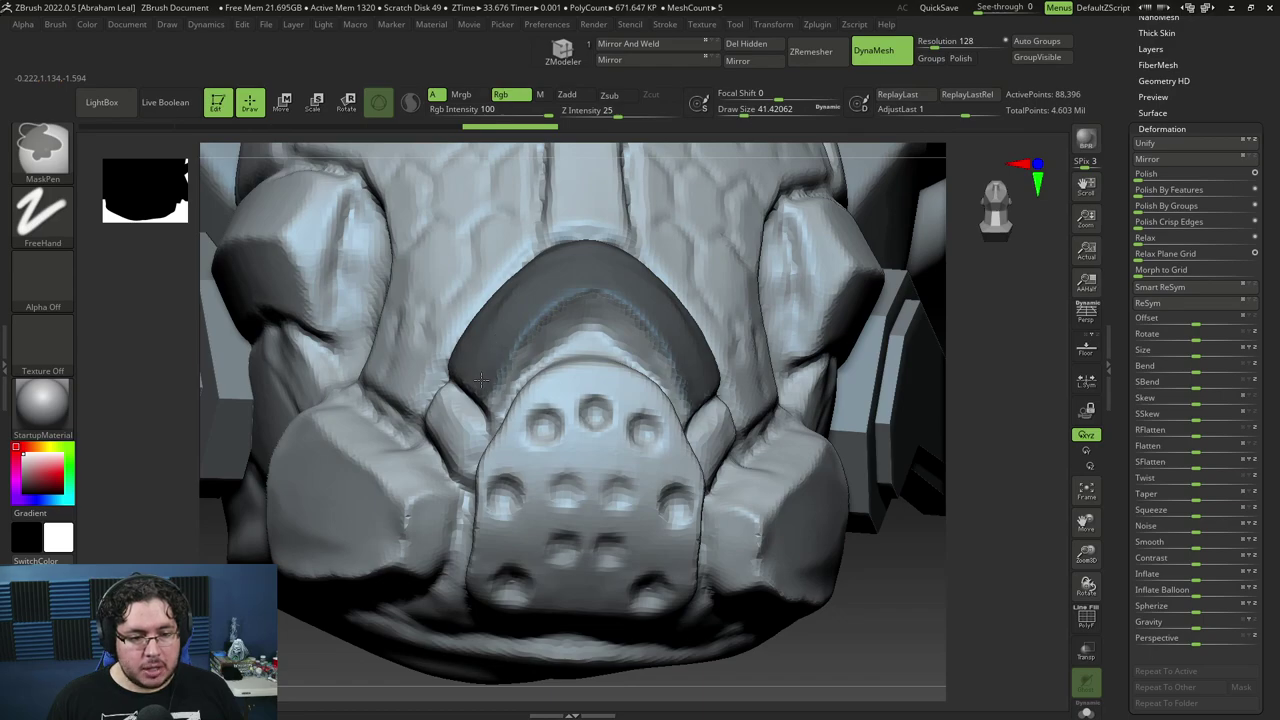
mouse_move(931, 574)
left_mouse_down()
mouse_move(808, 511)
mouse_move(660, 391)
mouse_move(688, 324)
left_mouse_up()
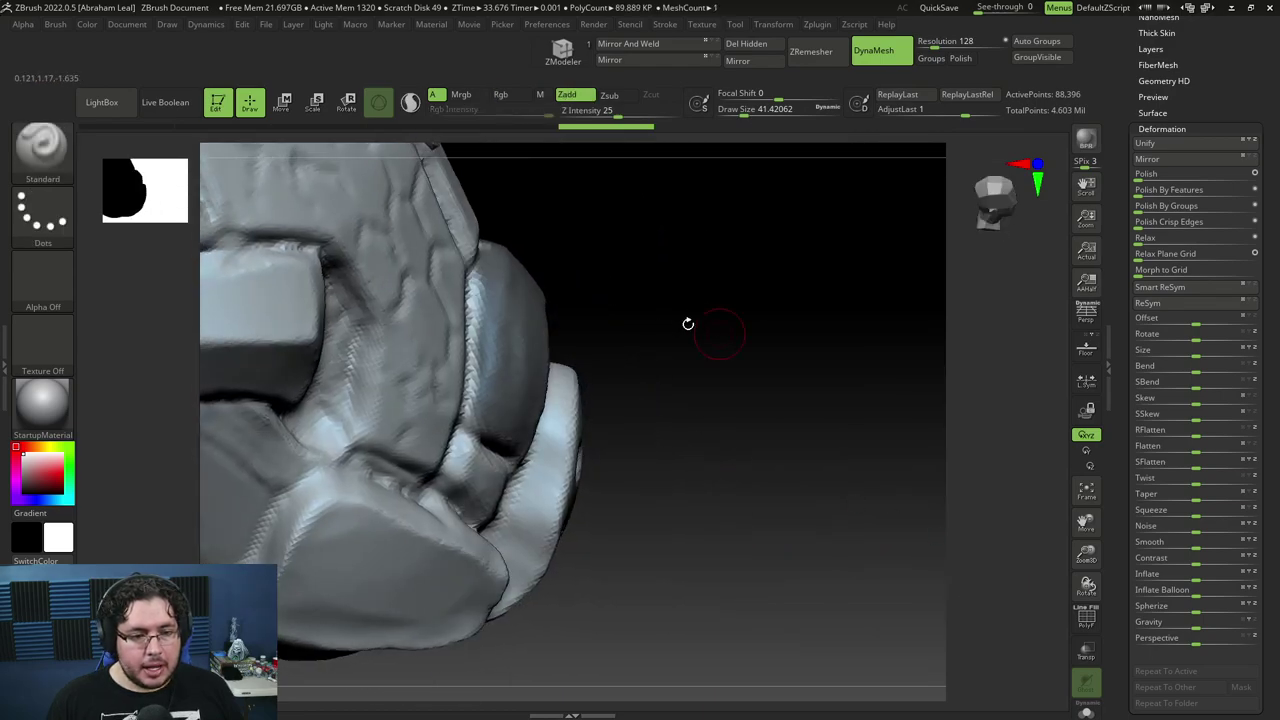
key("ctrl")
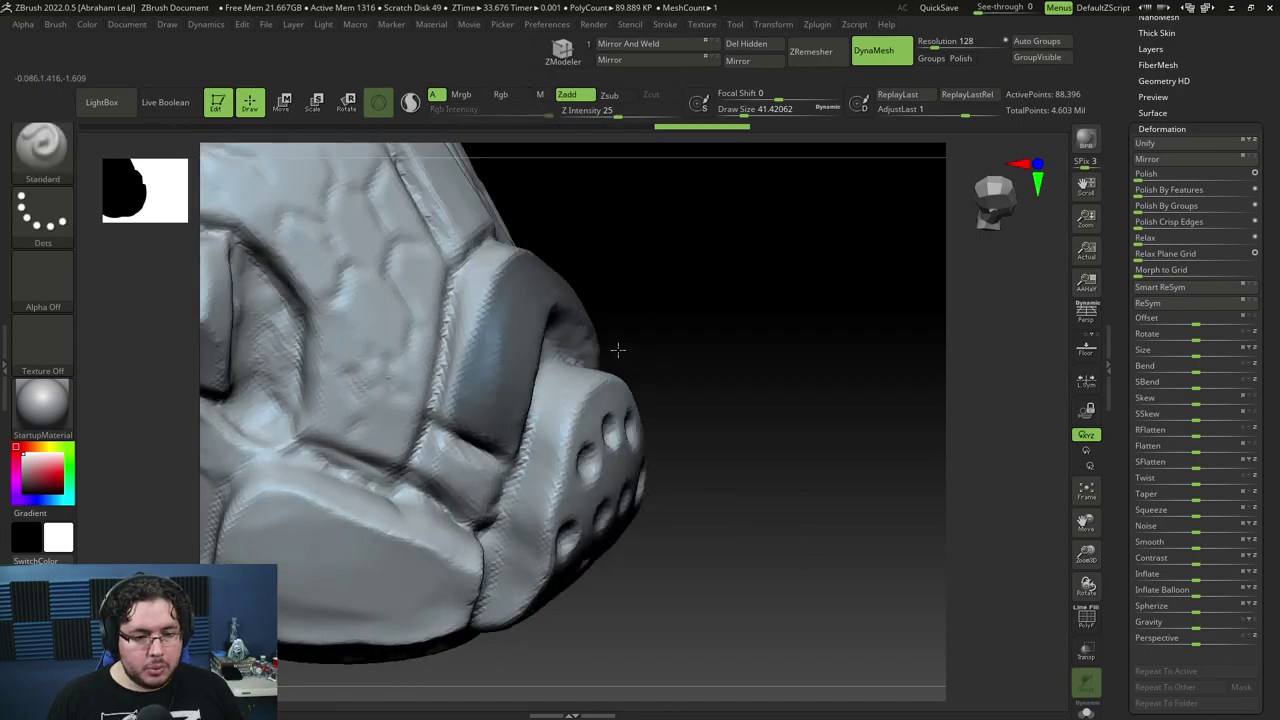
left_click_drag(617, 349, 840, 371)
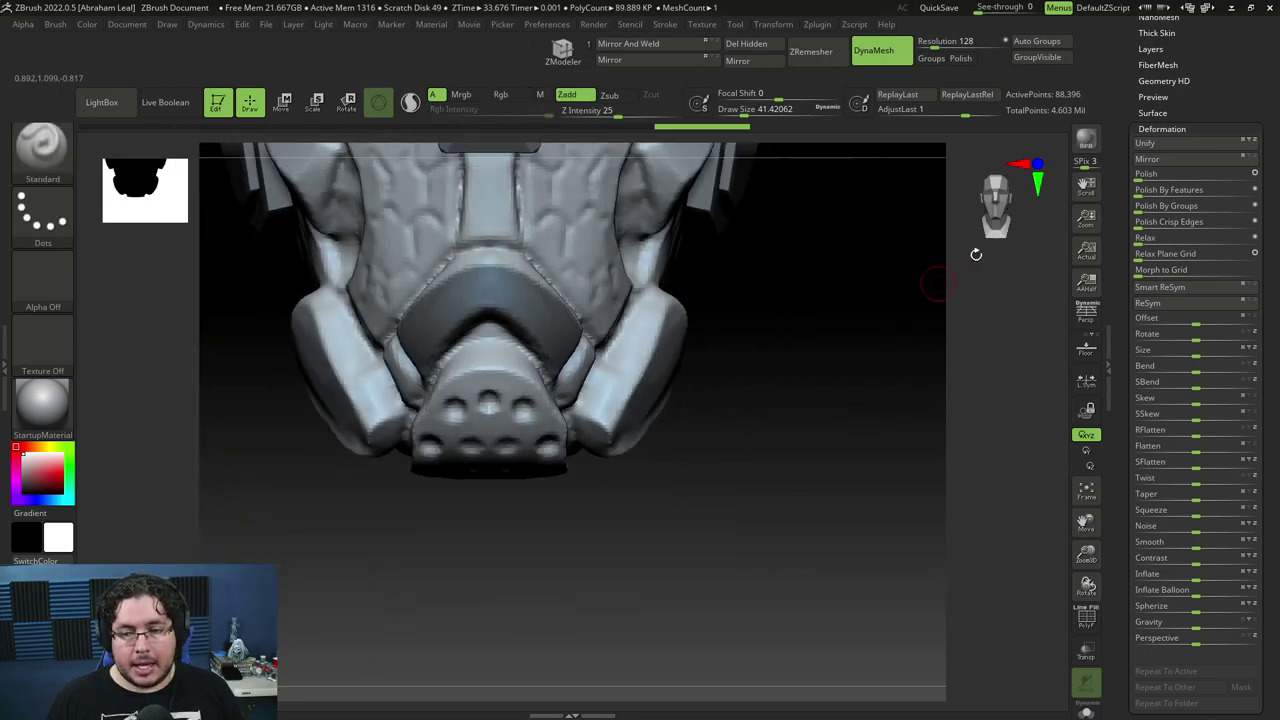
Extract the masked band as a new subtool with a thickness of 0 and accept the extraction.
left_click_drag(1221, 50, 1221, 124)
scroll(1221, 124, "up", 3)
left_click(1183, 124)
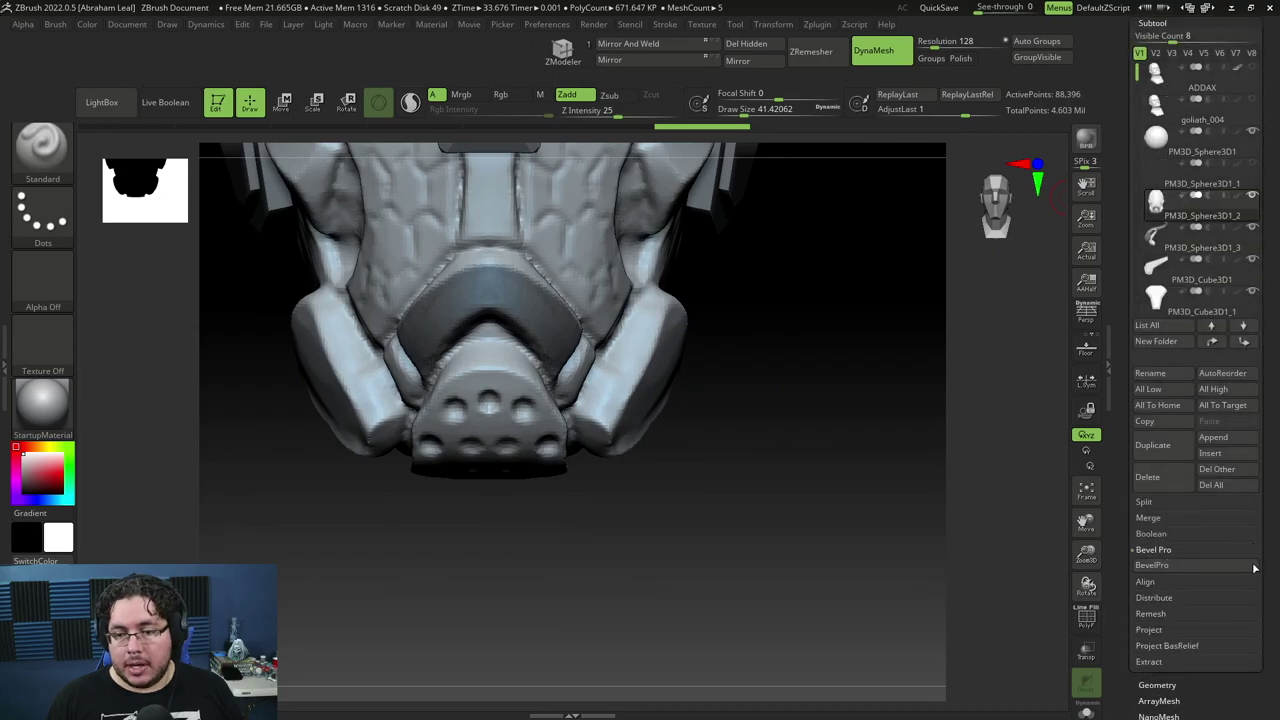
left_click(1158, 662)
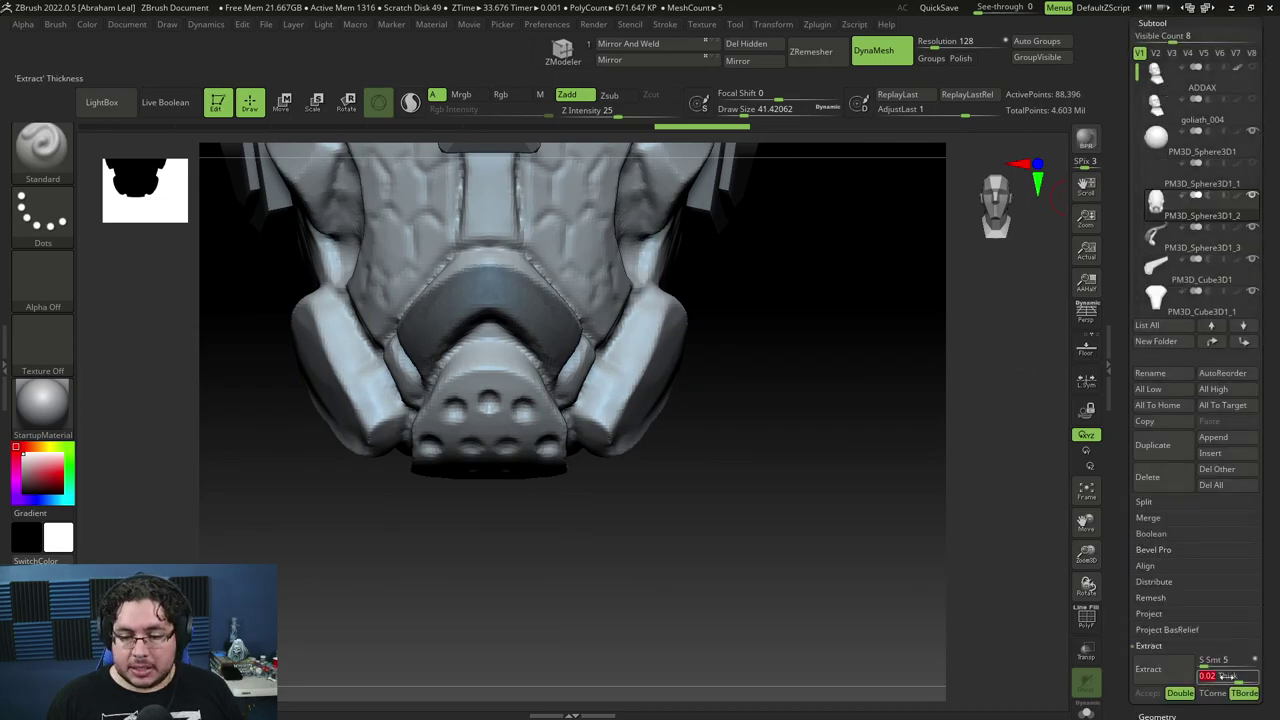
type("0")
left_click(1170, 673)
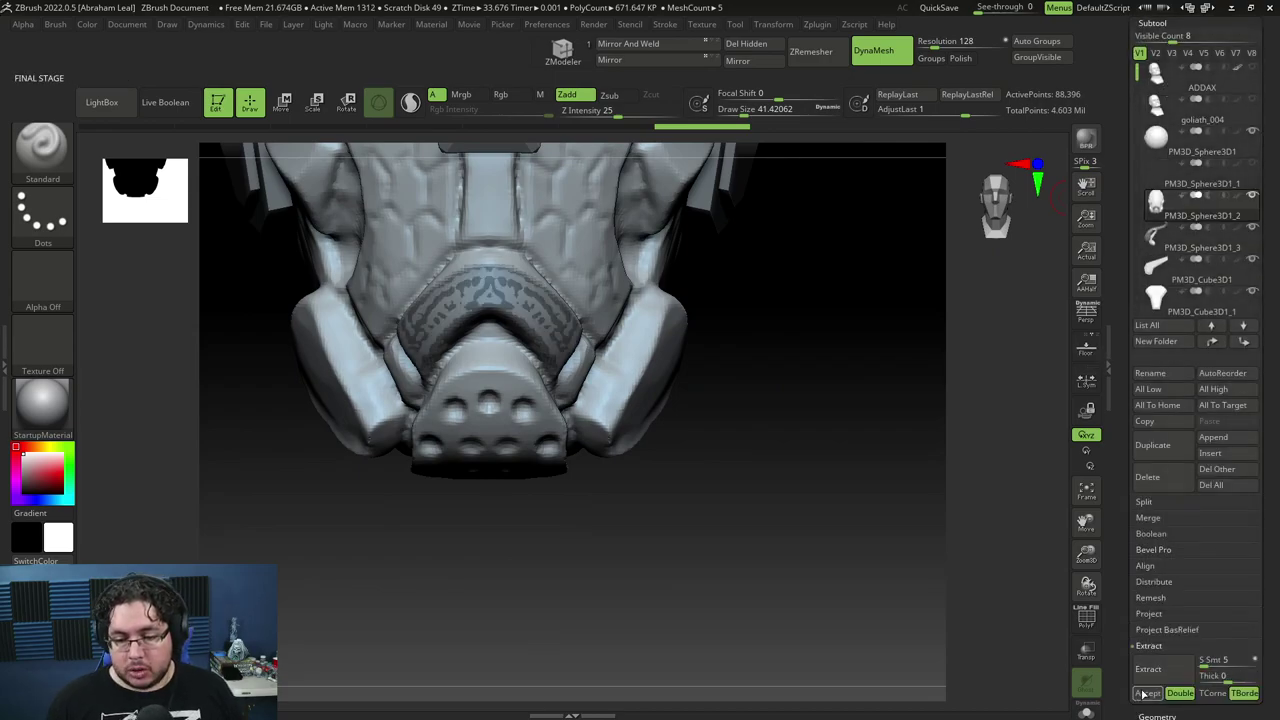
left_click(1146, 693)
Isolate the newly extracted band in Solo mode.
left_click(1086, 712)
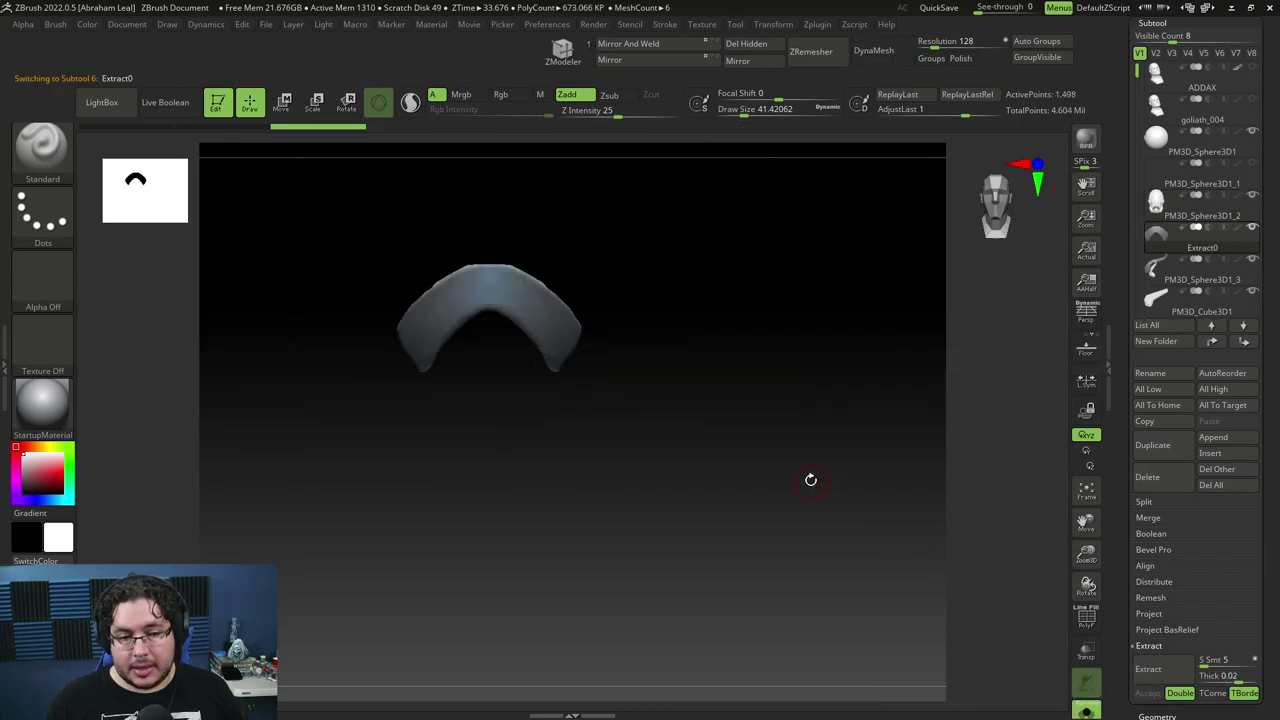
left_click_drag(811, 477, 772, 414)
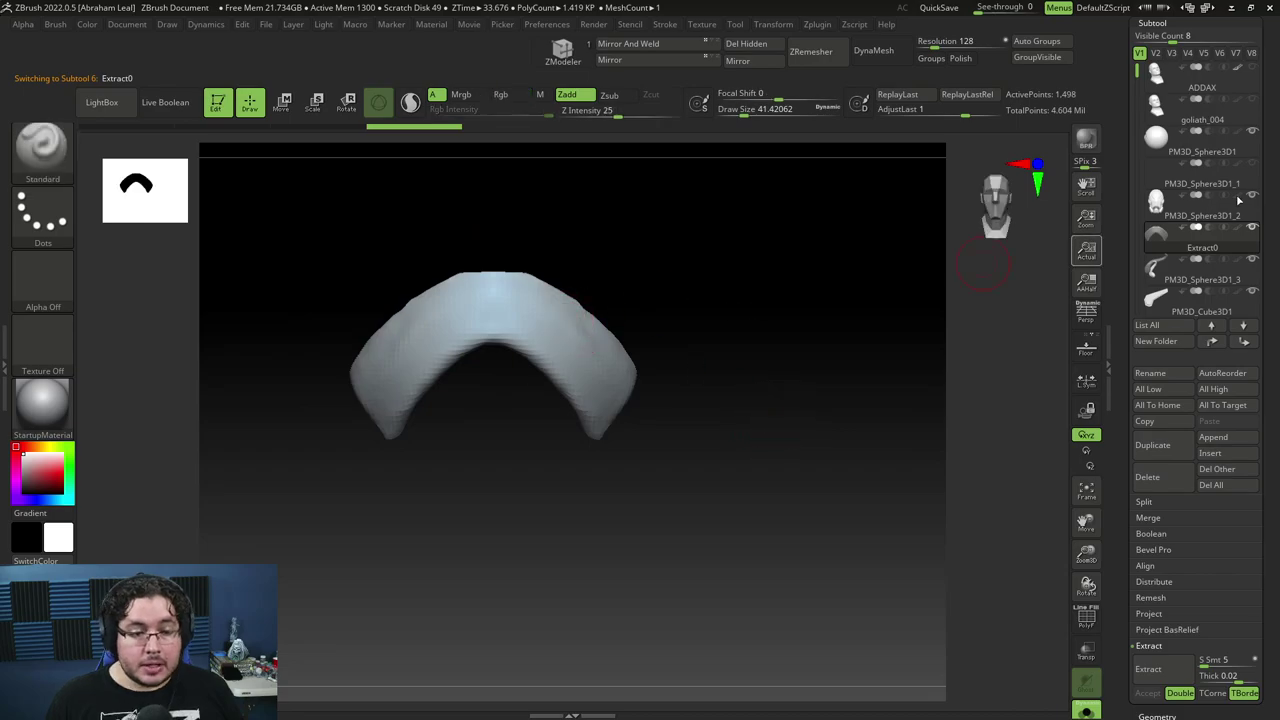
Try to remesh the extracted band with ZRemesher at a target polygon count of 5.
scroll(1174, 302, "down", 5)
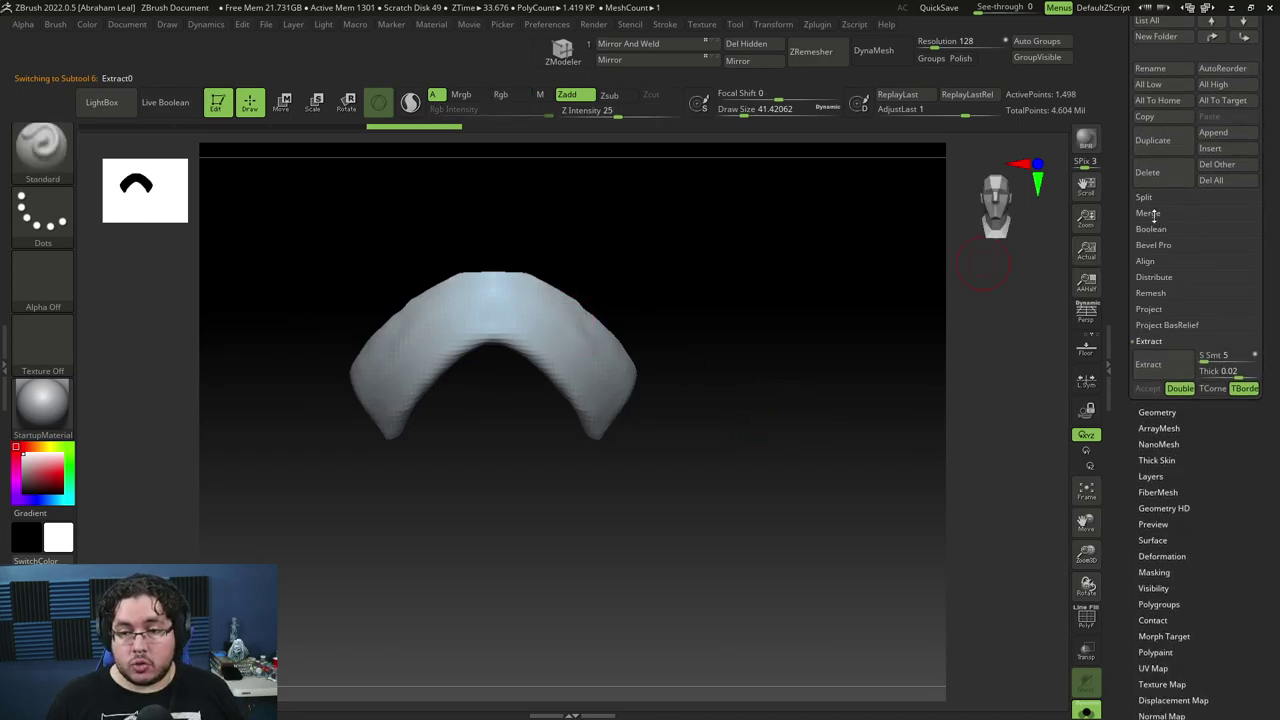
left_click(1160, 413)
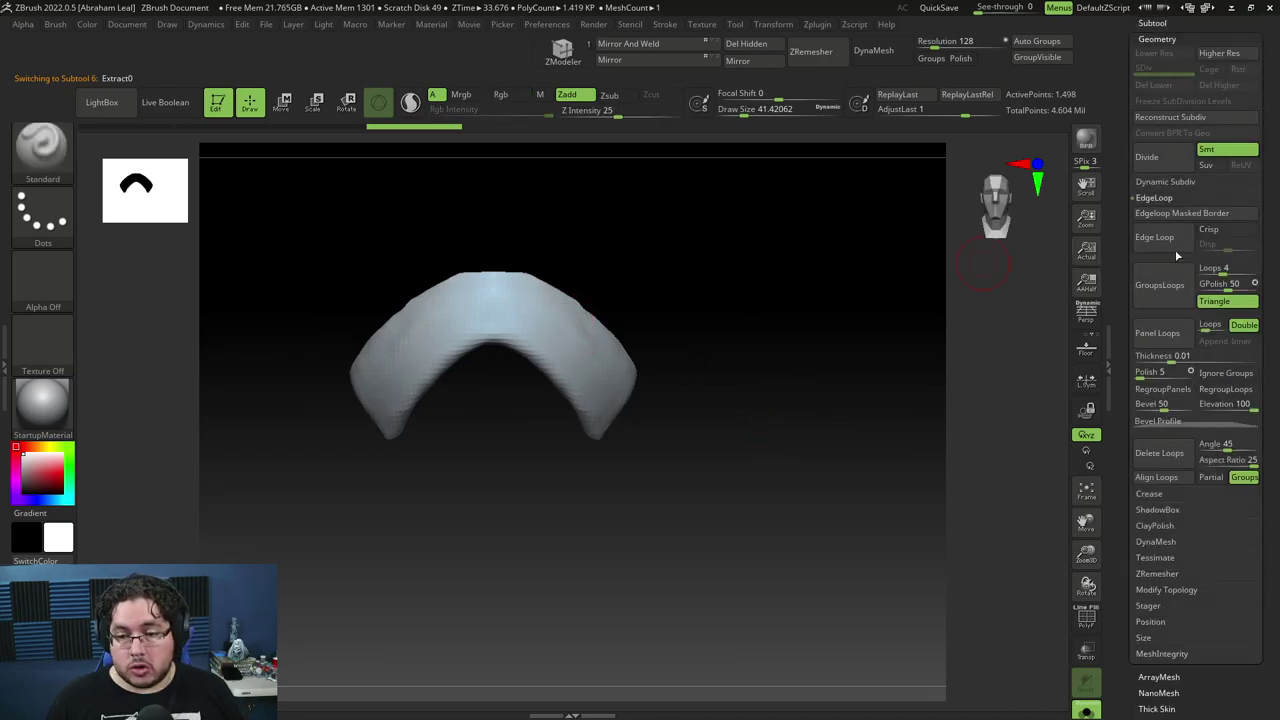
left_click(1158, 574)
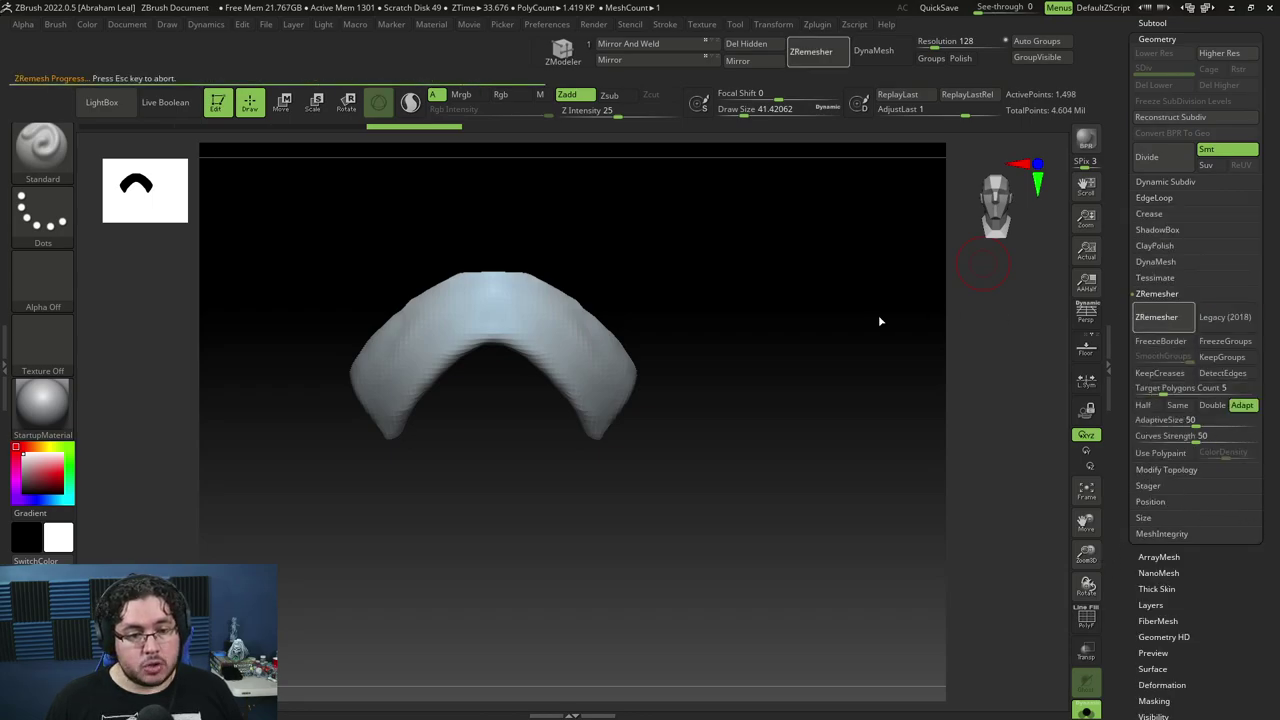
left_click_drag(714, 400, 757, 357)
right_click_drag(757, 357, 930, 480, "ctrl")
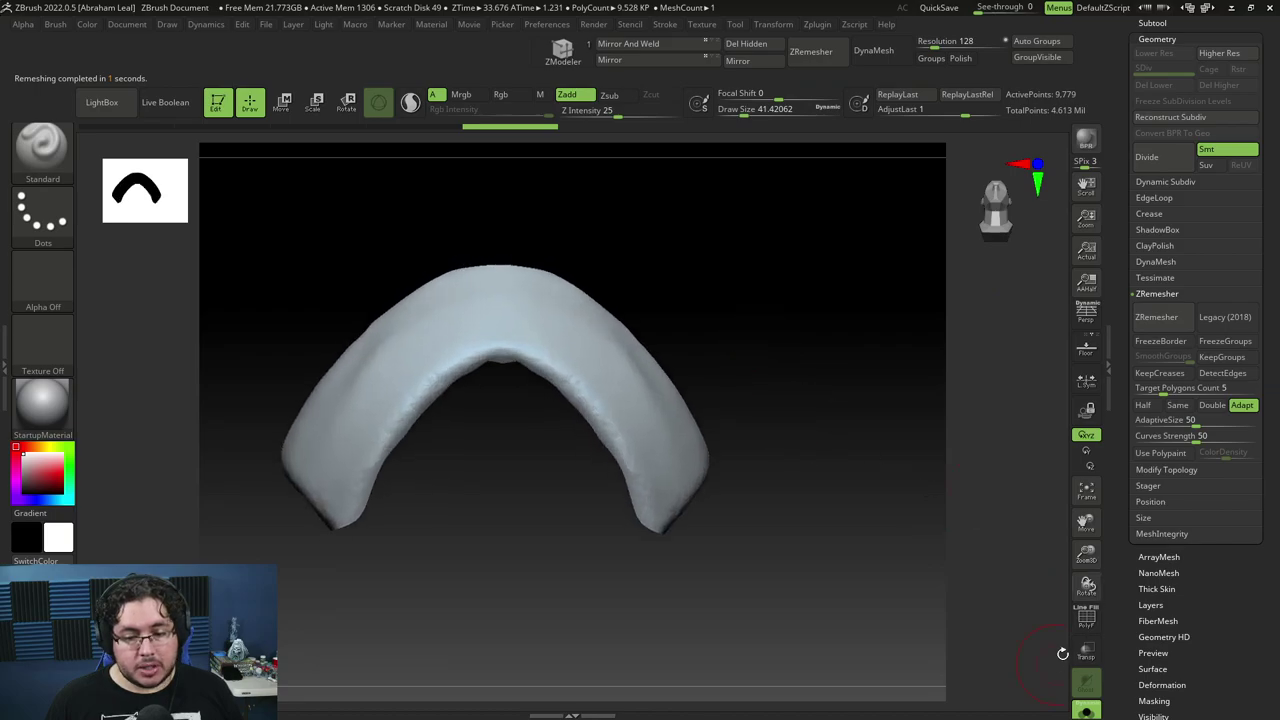
Display the band's polygon wireframe and smooth its uneven borders with Polish By Groups.
left_click(1086, 618)
left_click_drag(880, 483, 886, 391)
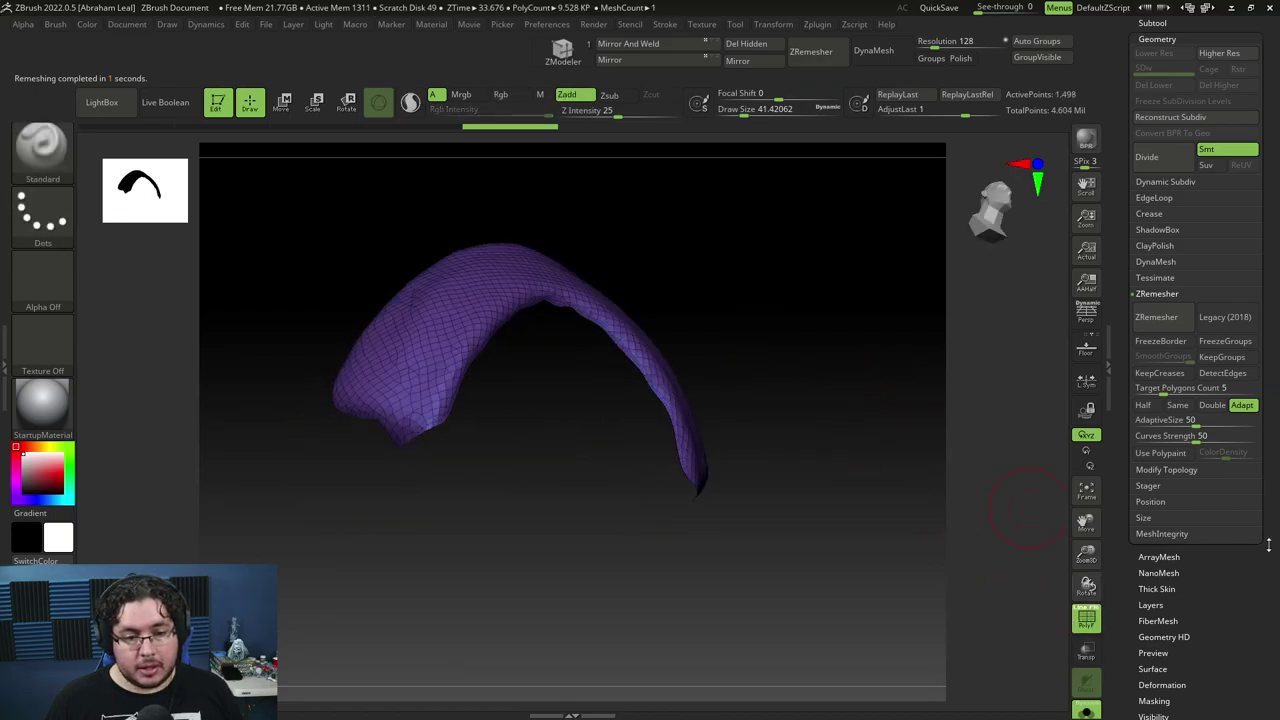
left_click_drag(880, 473, 803, 455, "shift")
left_click_drag(1194, 617, 1193, 499)
left_click(1160, 388)
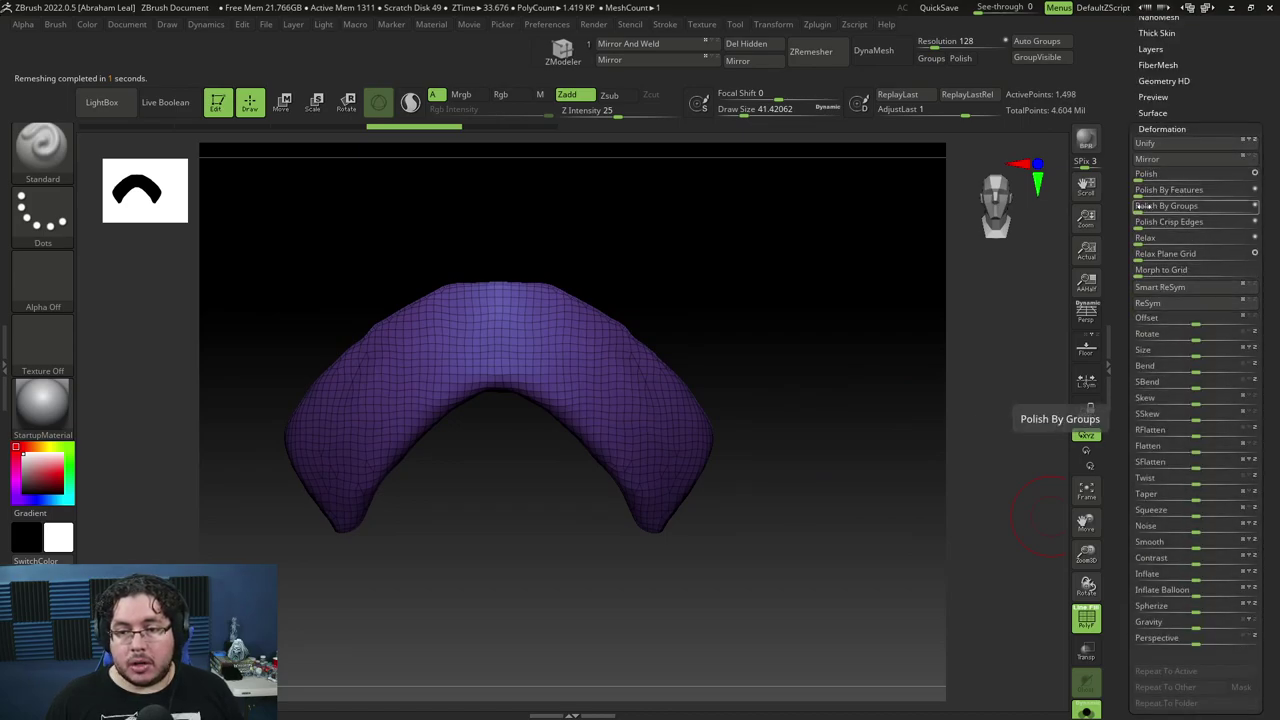
left_click_drag(1190, 206, 1220, 210)
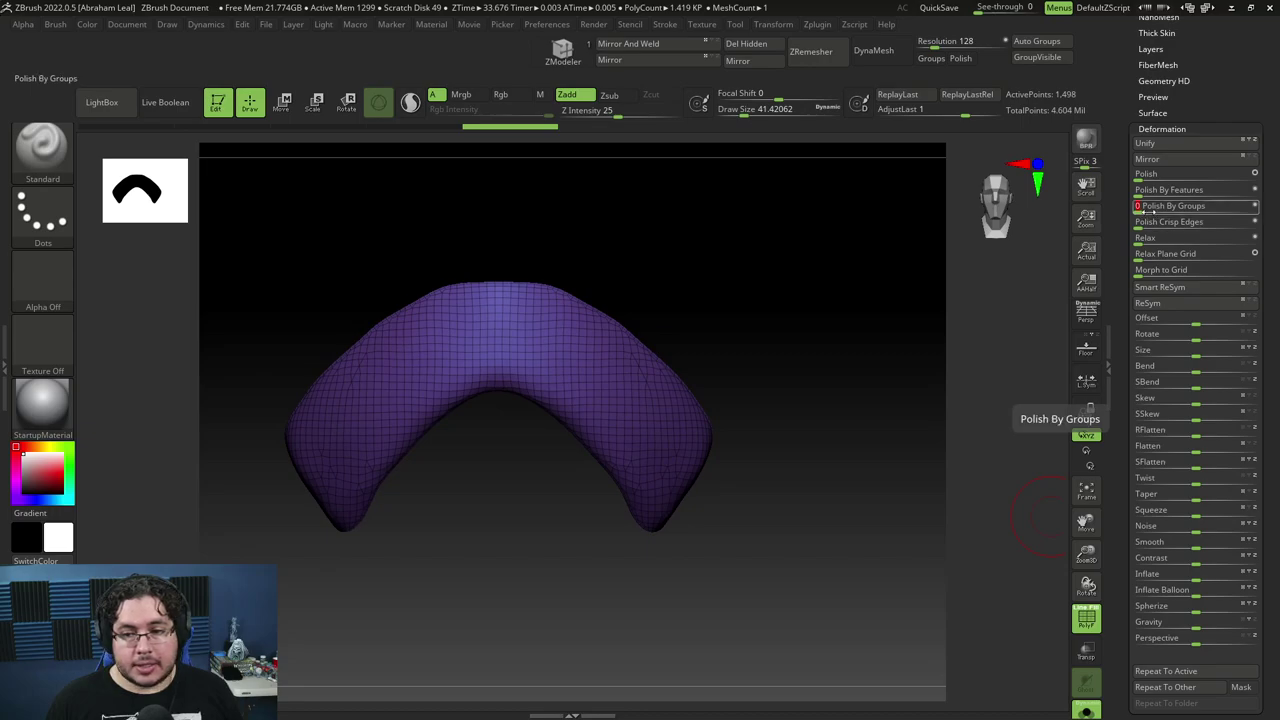
left_click_drag(1142, 209, 1266, 202)
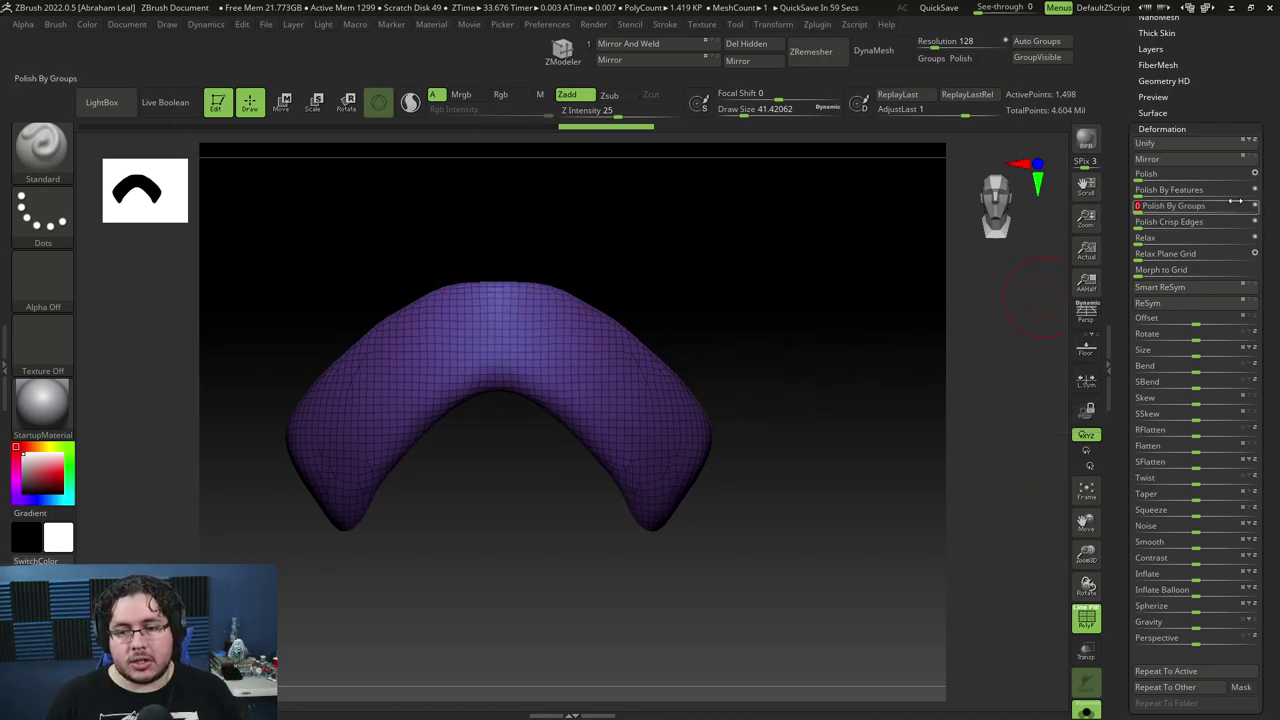
left_click_drag(910, 310, 873, 341)
Reduce the polished band to clean low-poly topology by running ZRemesher three times with the Half option.
left_click_drag(1208, 66, 1205, 151)
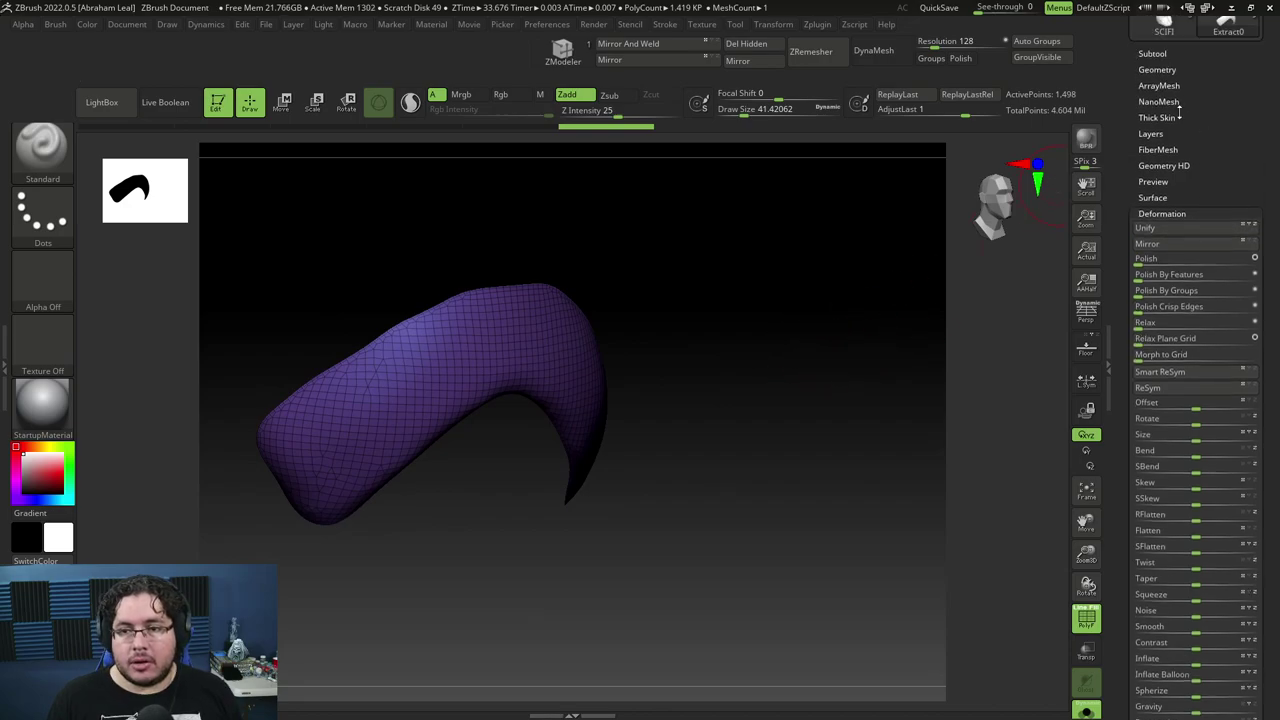
left_click(1162, 71)
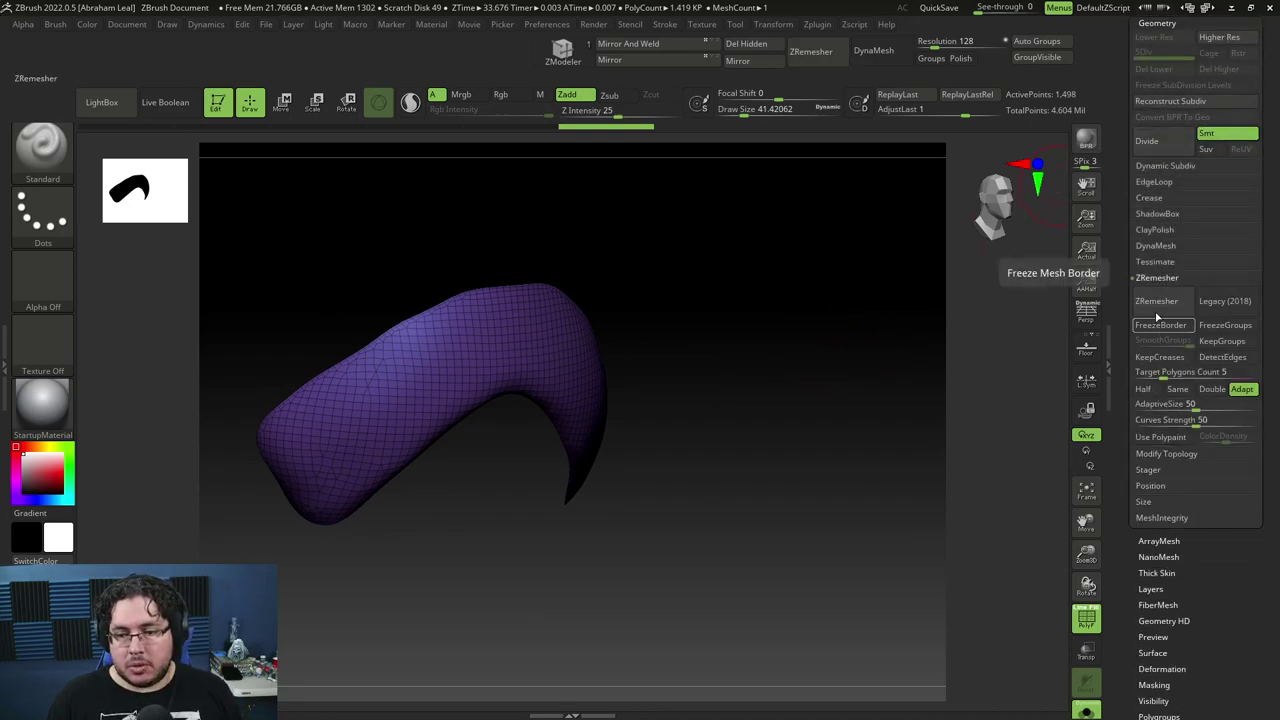
left_click(1143, 388)
left_click(1157, 301)
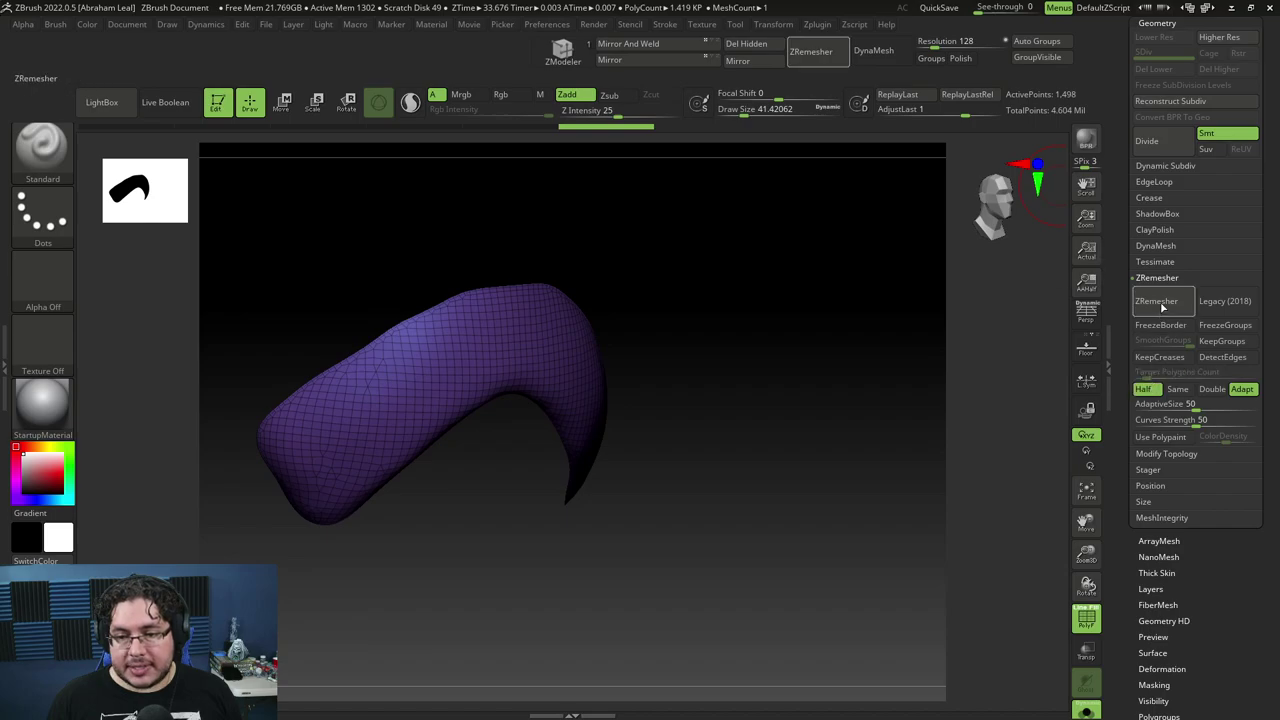
left_click_drag(824, 343, 784, 359)
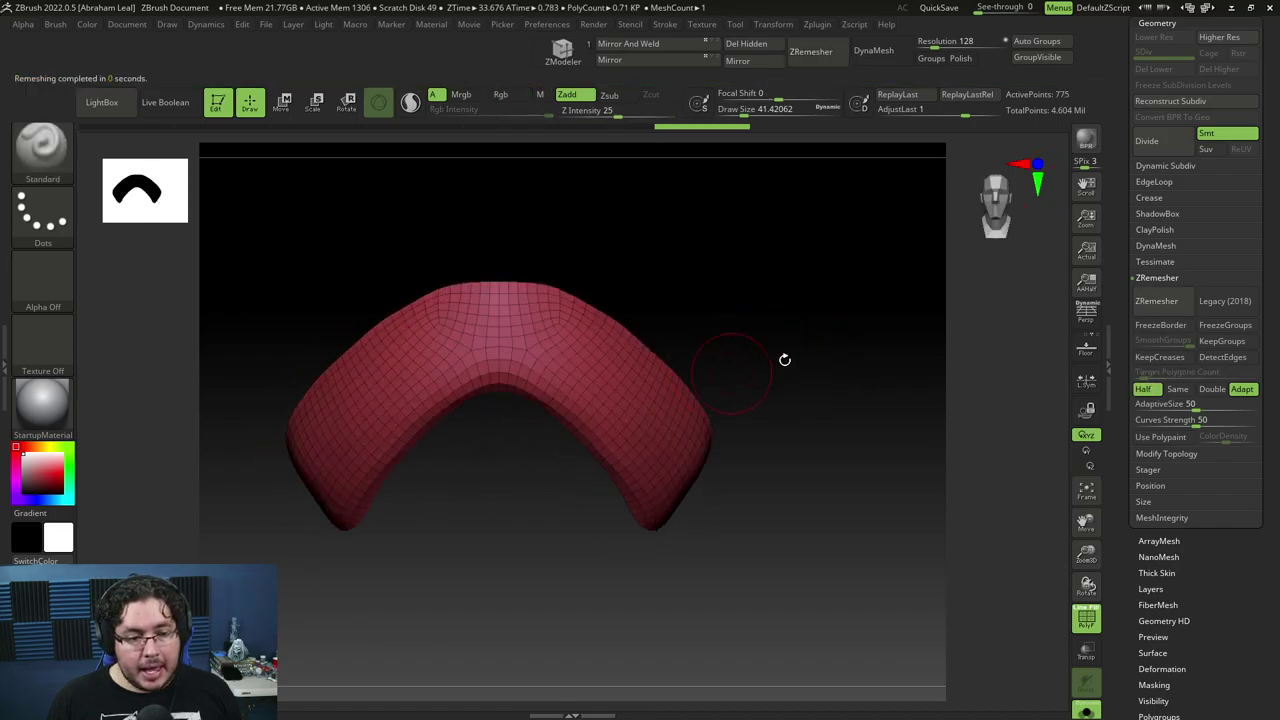
left_click(1159, 302)
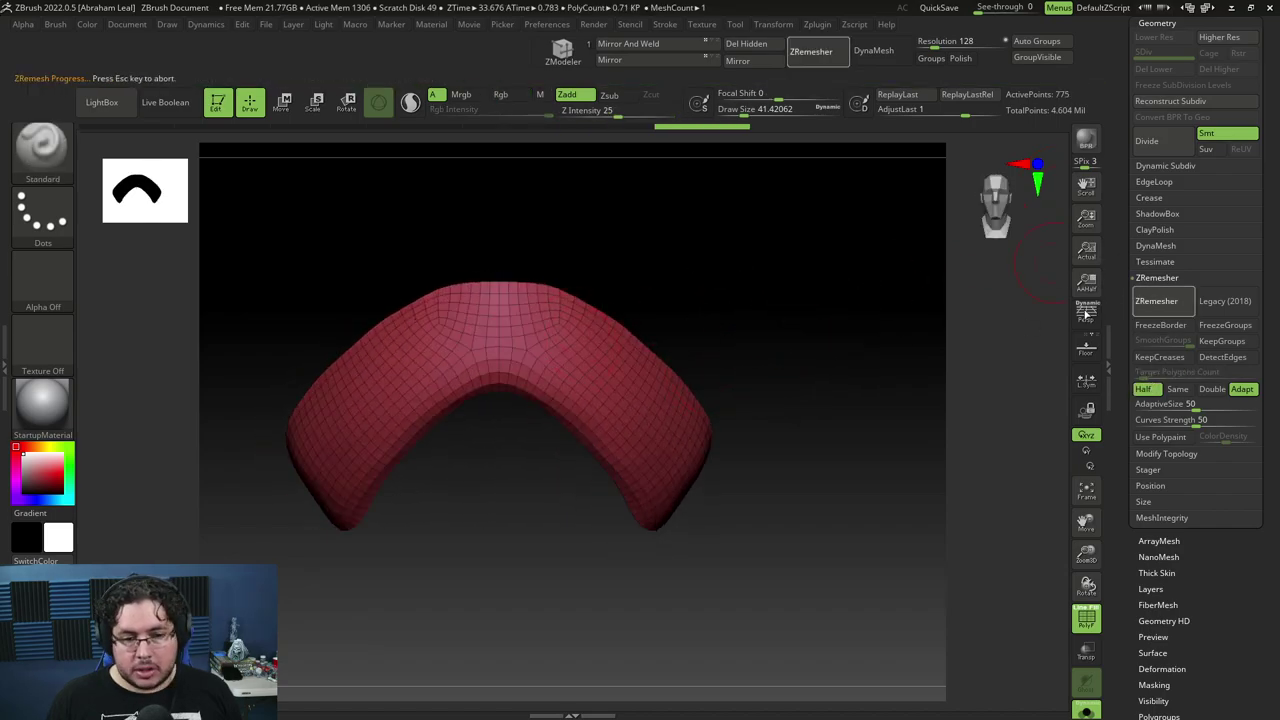
left_click(1155, 302)
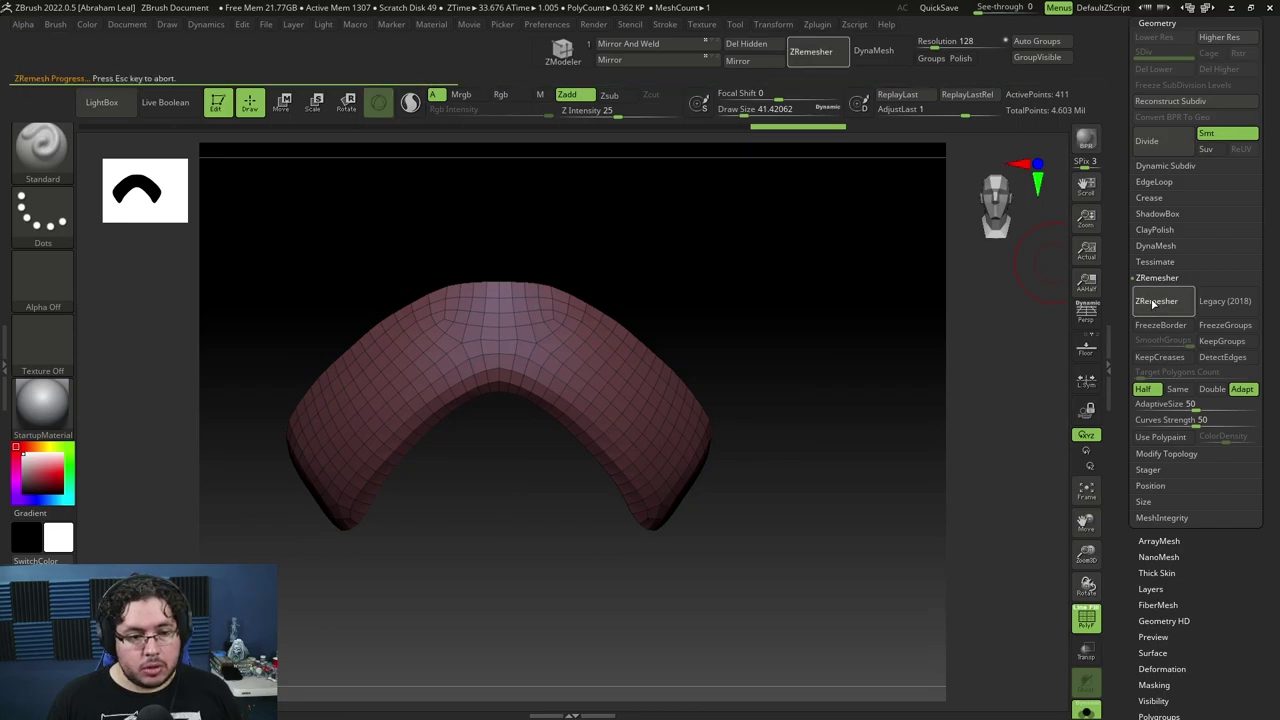
left_click_drag(878, 318, 758, 350)
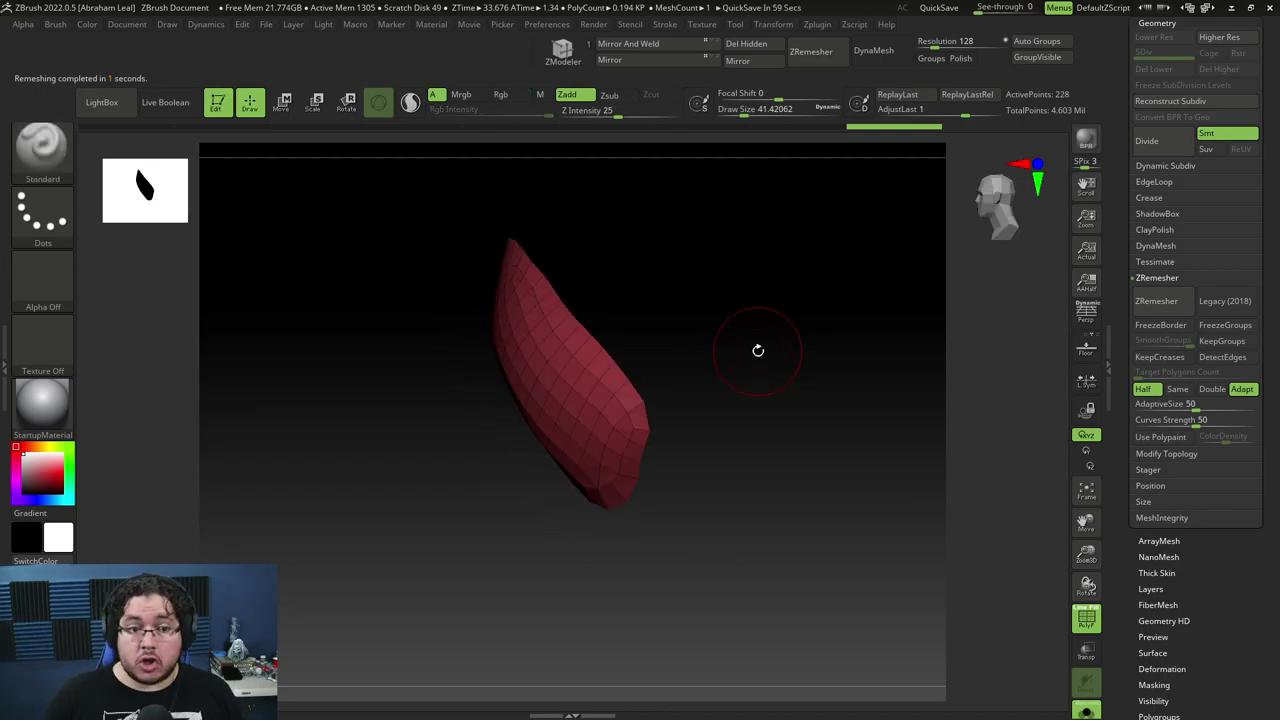
left_click_drag(734, 326, 823, 291)
left_click_drag(749, 257, 746, 336)
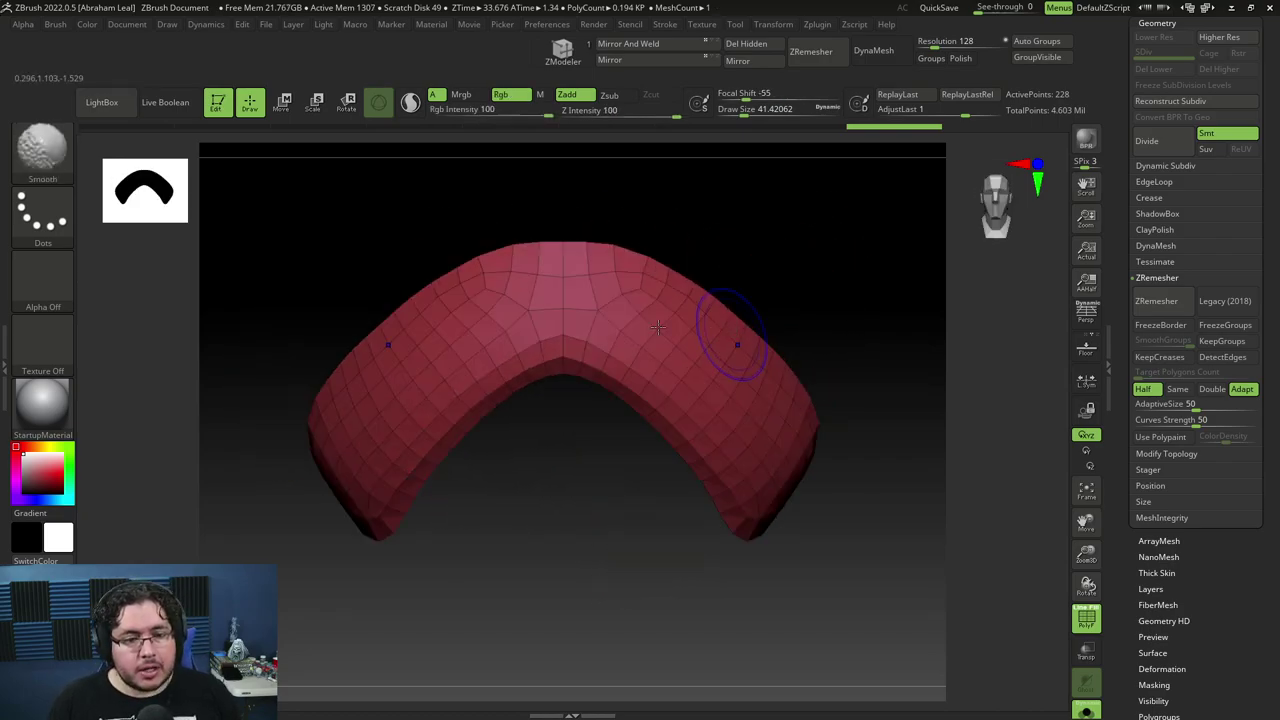
left_click_drag(803, 289, 744, 290)
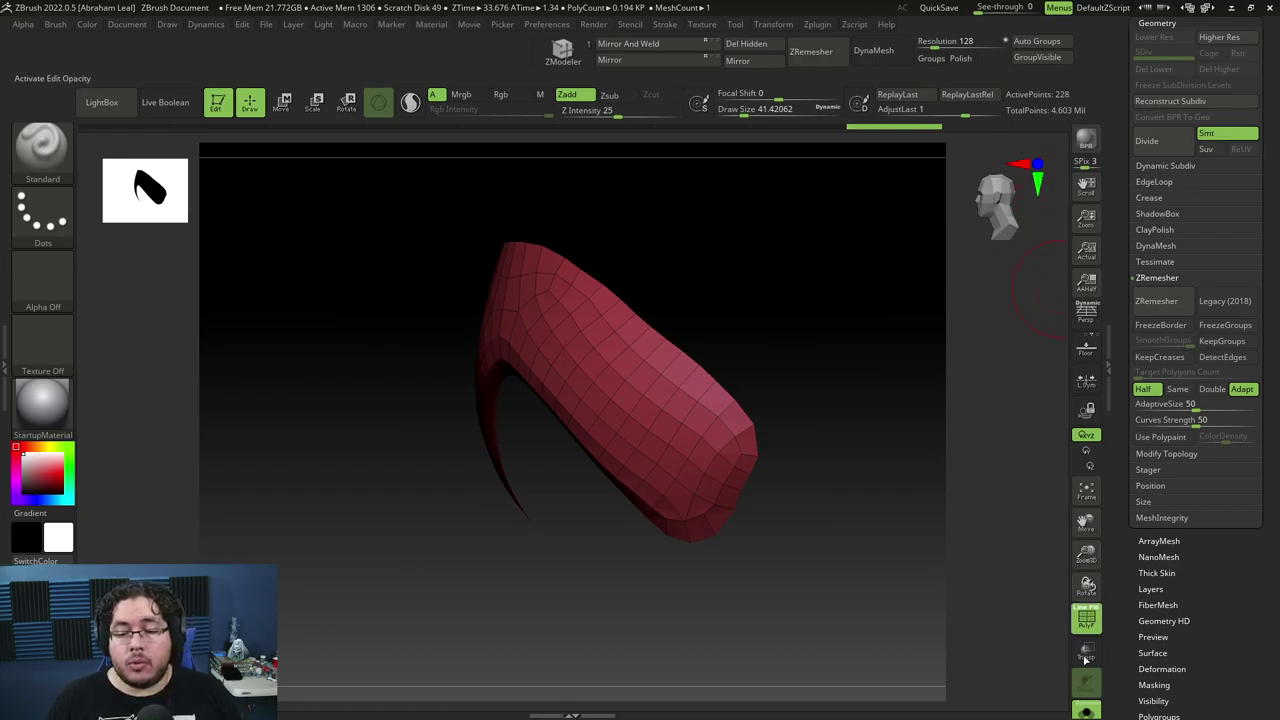
Exit Solo mode and check how the remeshed band sits on the helmet.
left_click(1092, 710)
left_click_drag(377, 404, 660, 276)
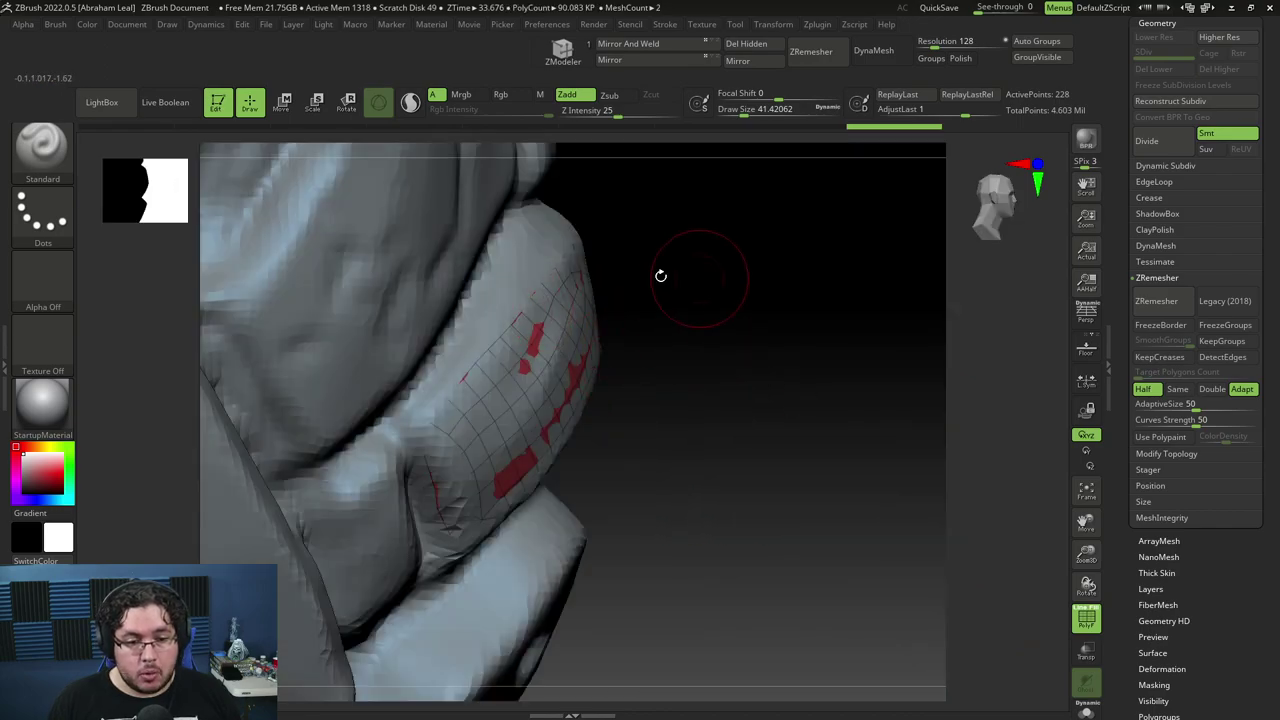
left_click(1086, 620)
left_click_drag(974, 583, 856, 531)
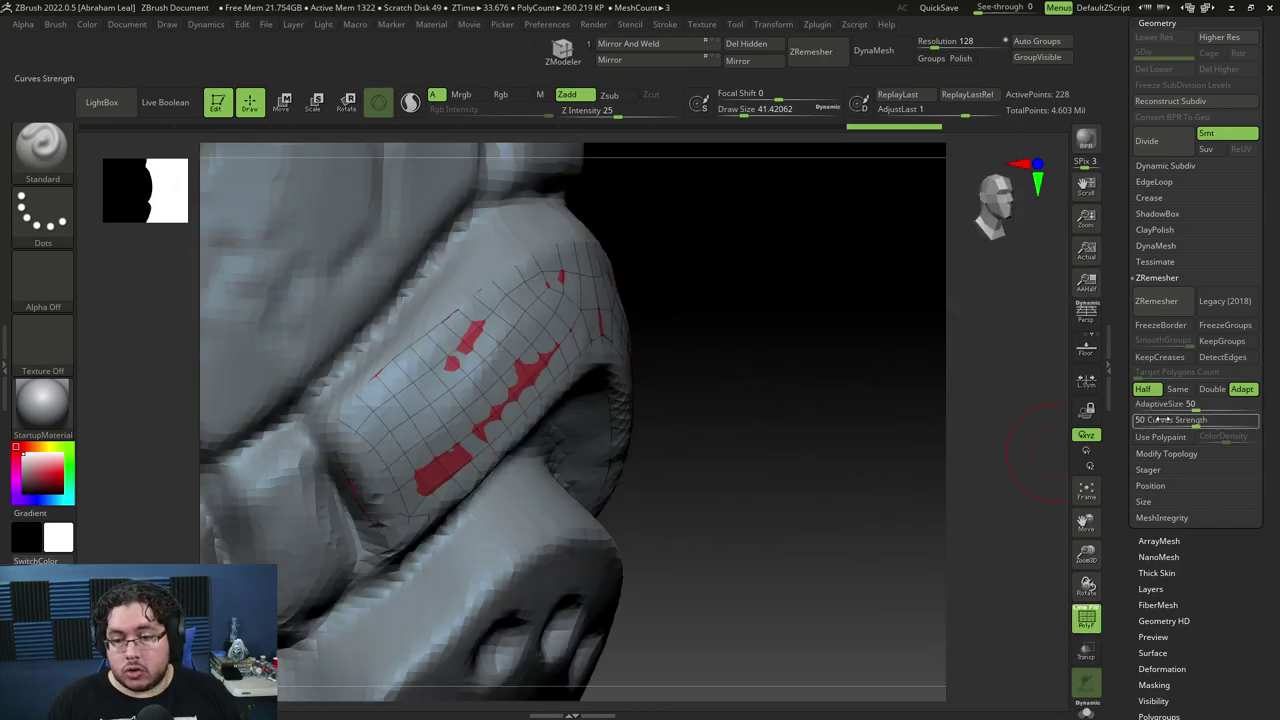
Turn on Dynamic Subdiv for the band with a thickness of about 0.178 and an offset of -100.
left_click_drag(1270, 161, 1135, 224)
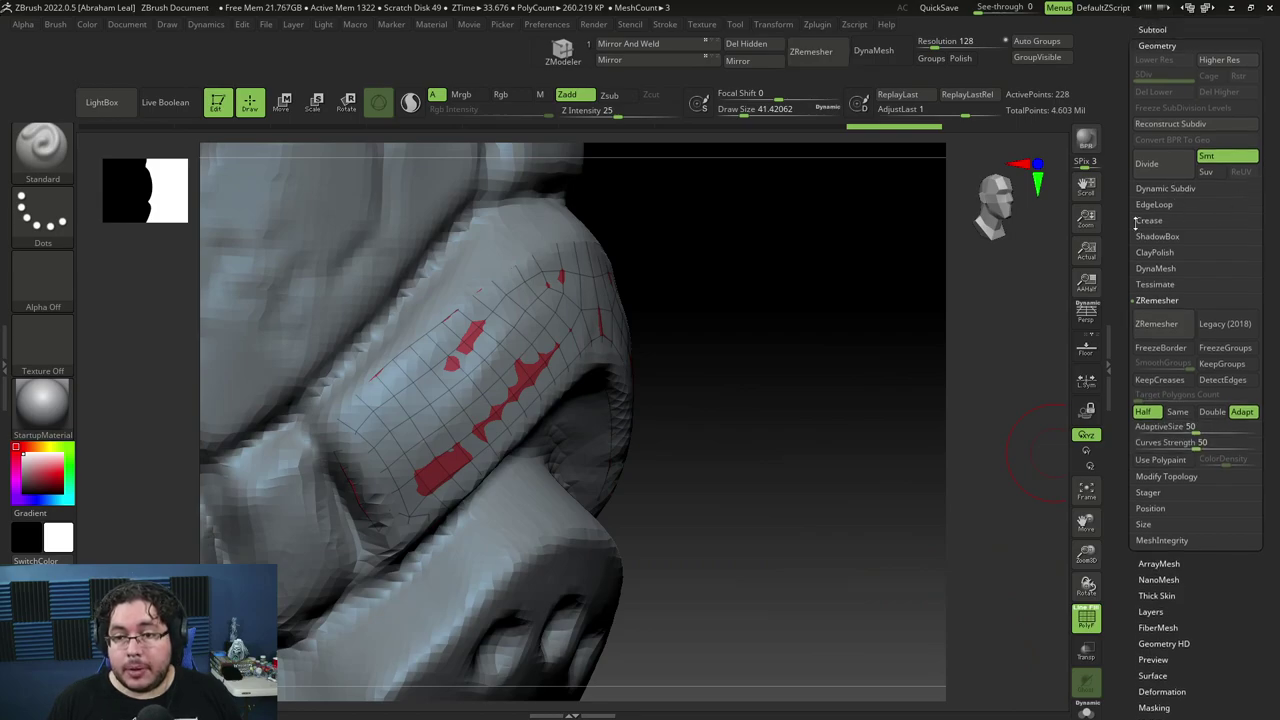
left_click(1165, 188)
left_click(1151, 204)
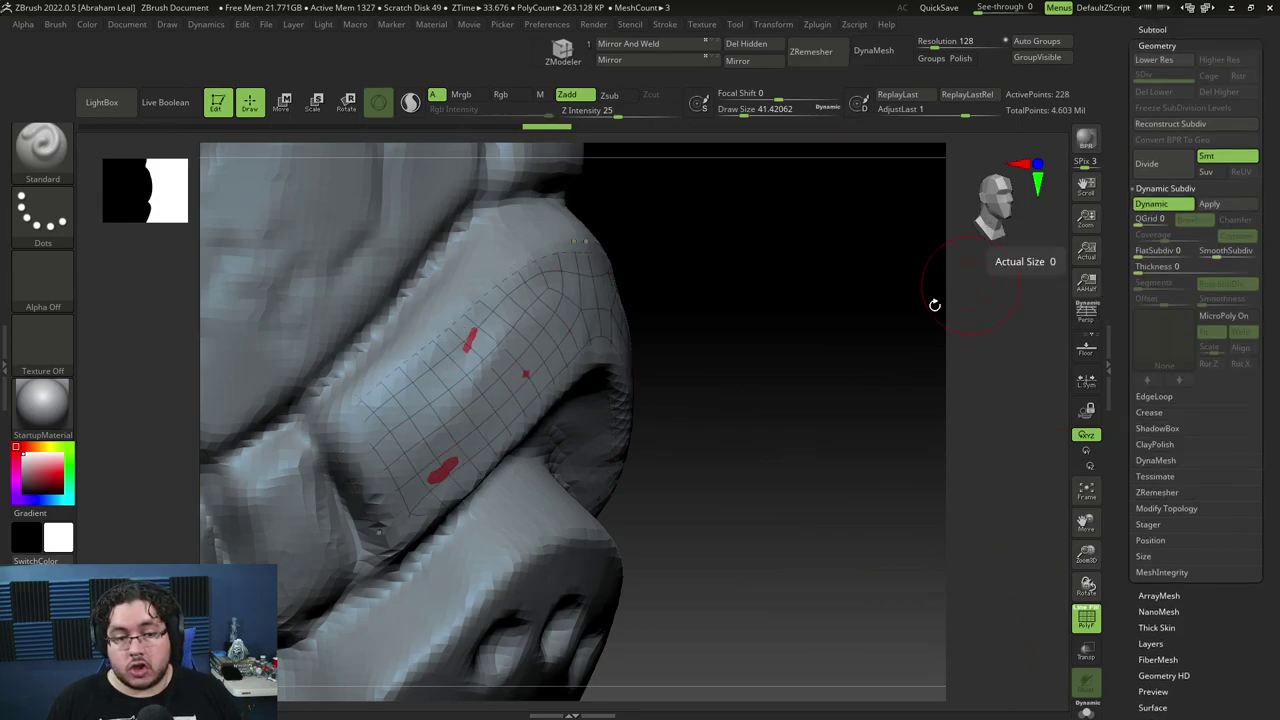
left_click_drag(1143, 265, 1187, 267)
left_click(1188, 267)
left_click_drag(828, 349, 843, 373)
left_click_drag(843, 373, 828, 386)
left_click_drag(1195, 267, 1208, 267)
left_click(1138, 301)
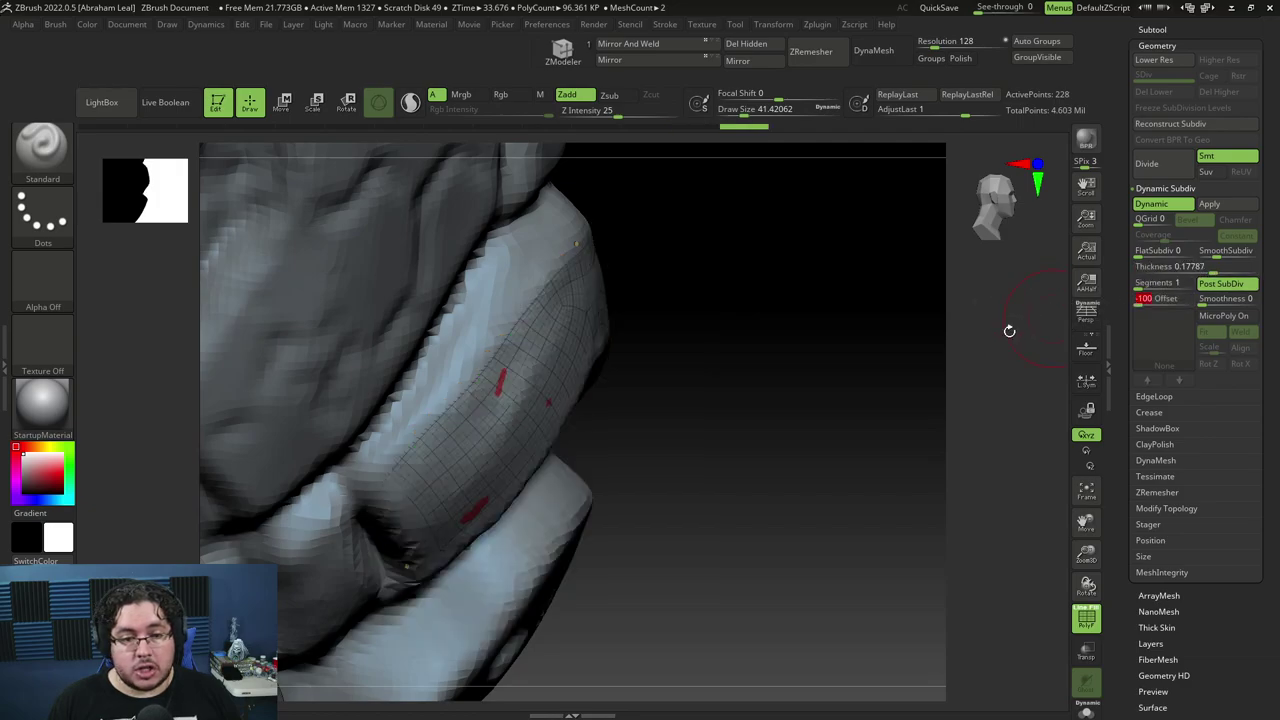
left_click_drag(830, 345, 850, 380)
left_click_drag(791, 434, 830, 439)
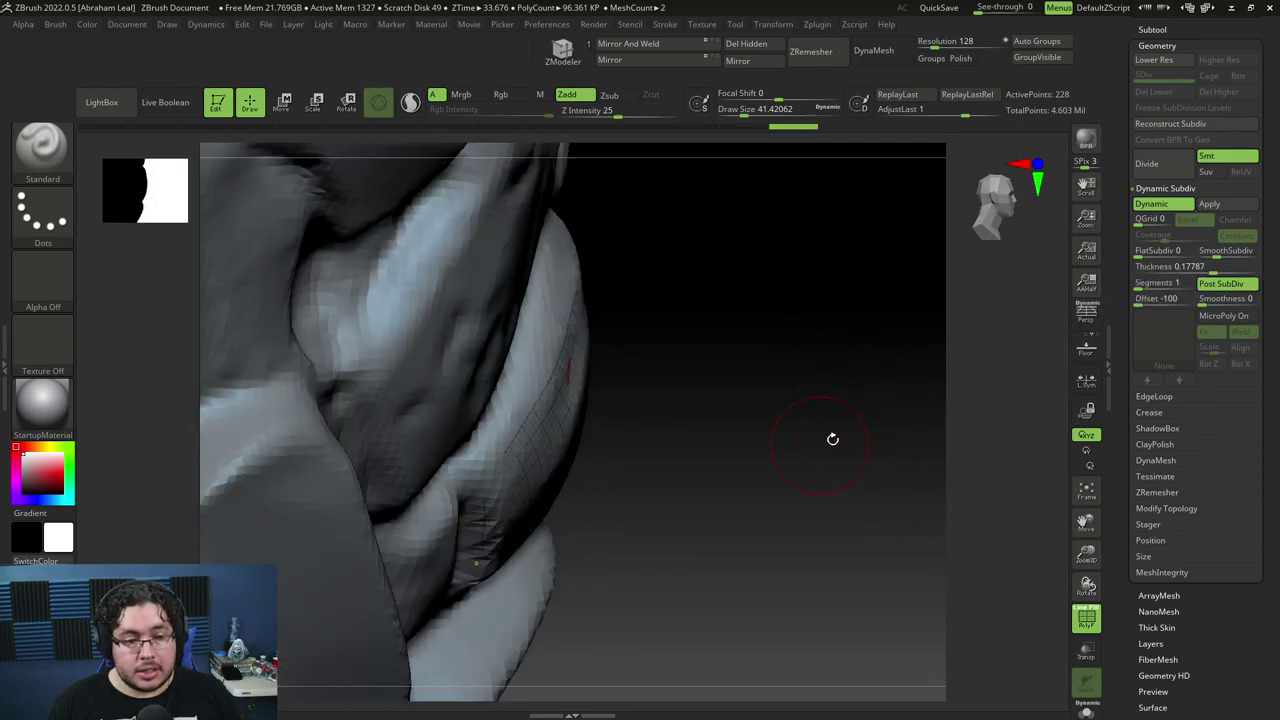
Isolate the band in Solo mode and reduce its dynamic thickness to about 0.023.
left_click(1172, 267)
left_click_drag(806, 346, 818, 360)
left_click(1086, 709)
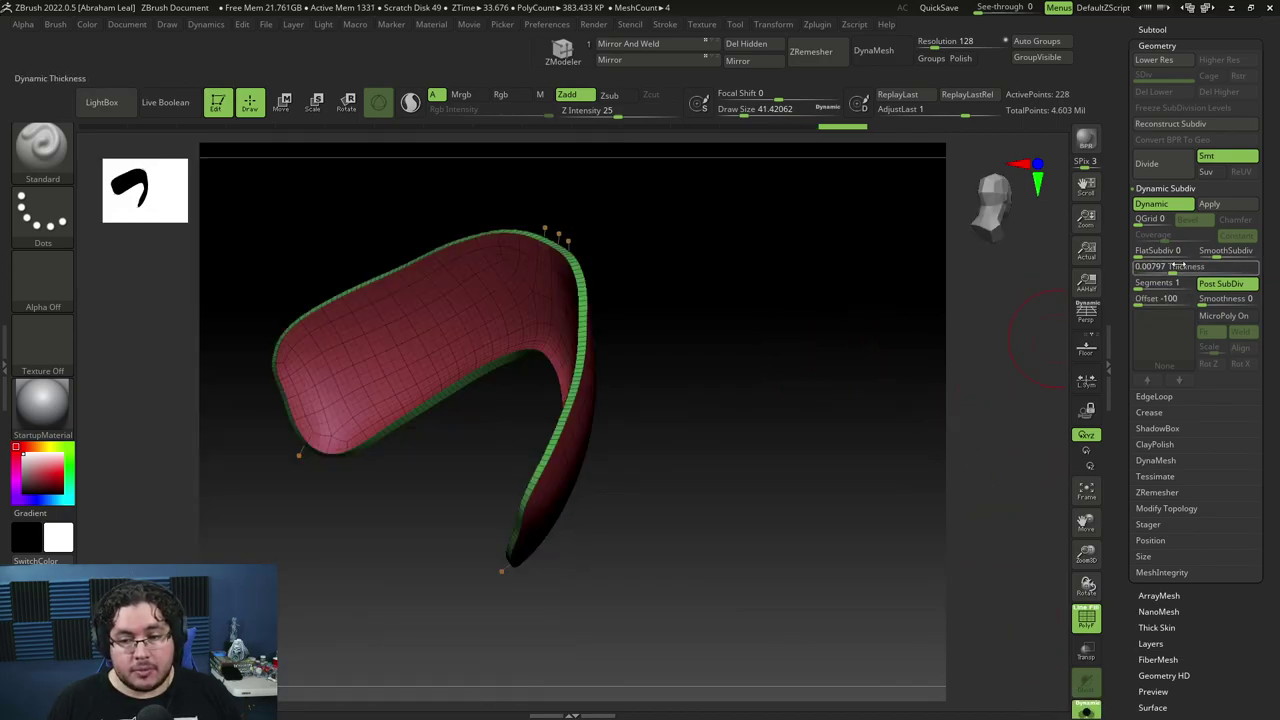
mouse_move(1180, 265)
left_mouse_down()
mouse_move(1208, 268)
mouse_move(1191, 268)
left_mouse_up()
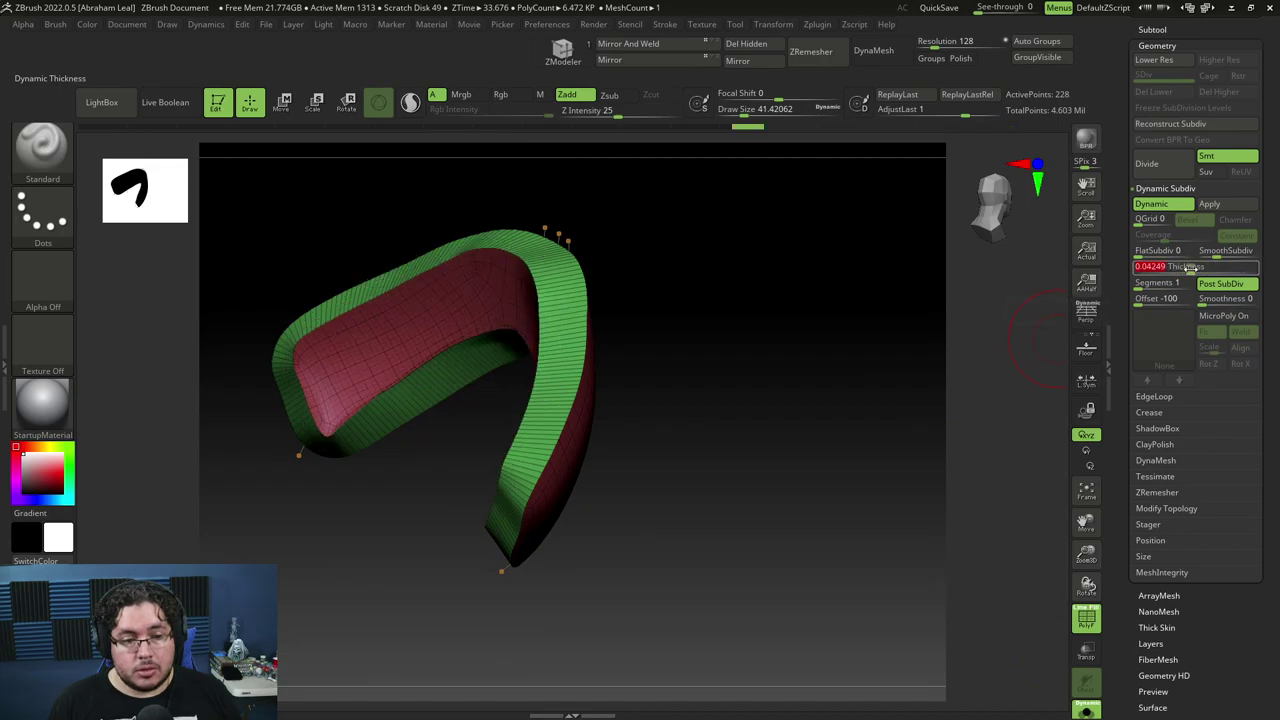
left_click_drag(818, 383, 863, 299)
left_click_drag(1185, 266, 1165, 266)
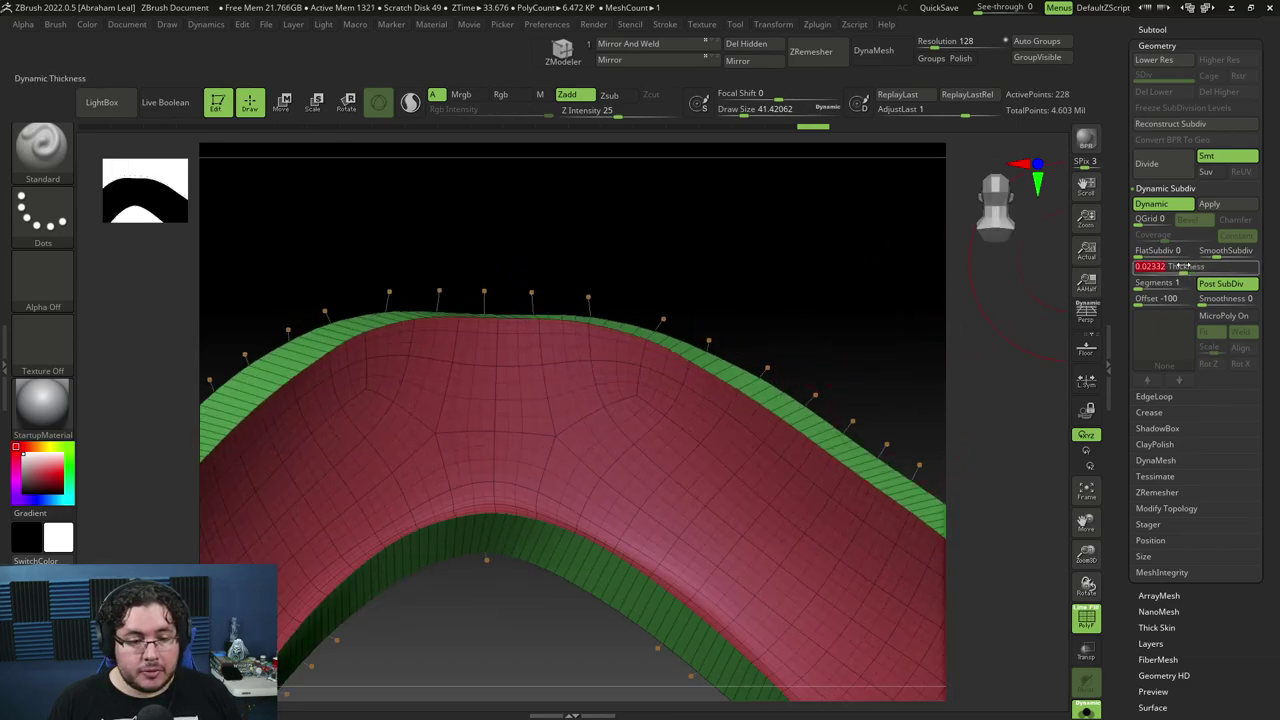
left_click_drag(880, 320, 527, 350)
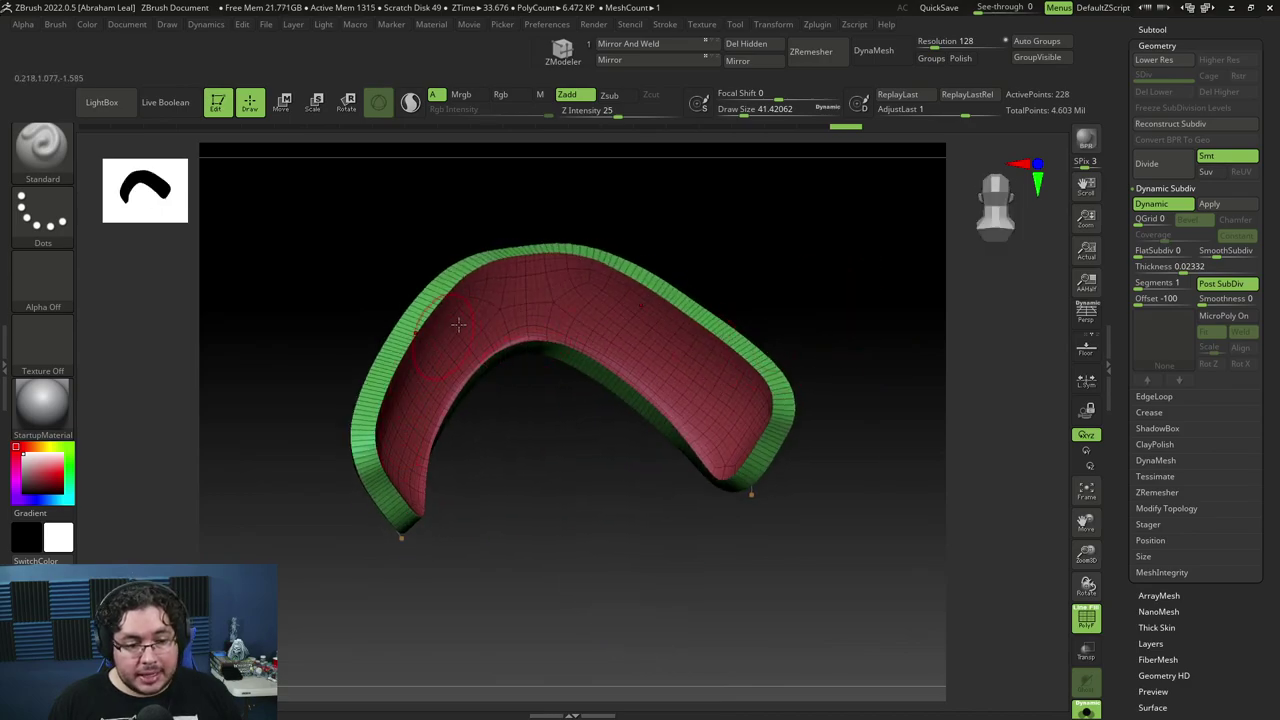
Apply the dynamic subdivision to convert the thickened band into real geometry.
key("ctrl")
key("ctrl+shift")
key("ctrl")
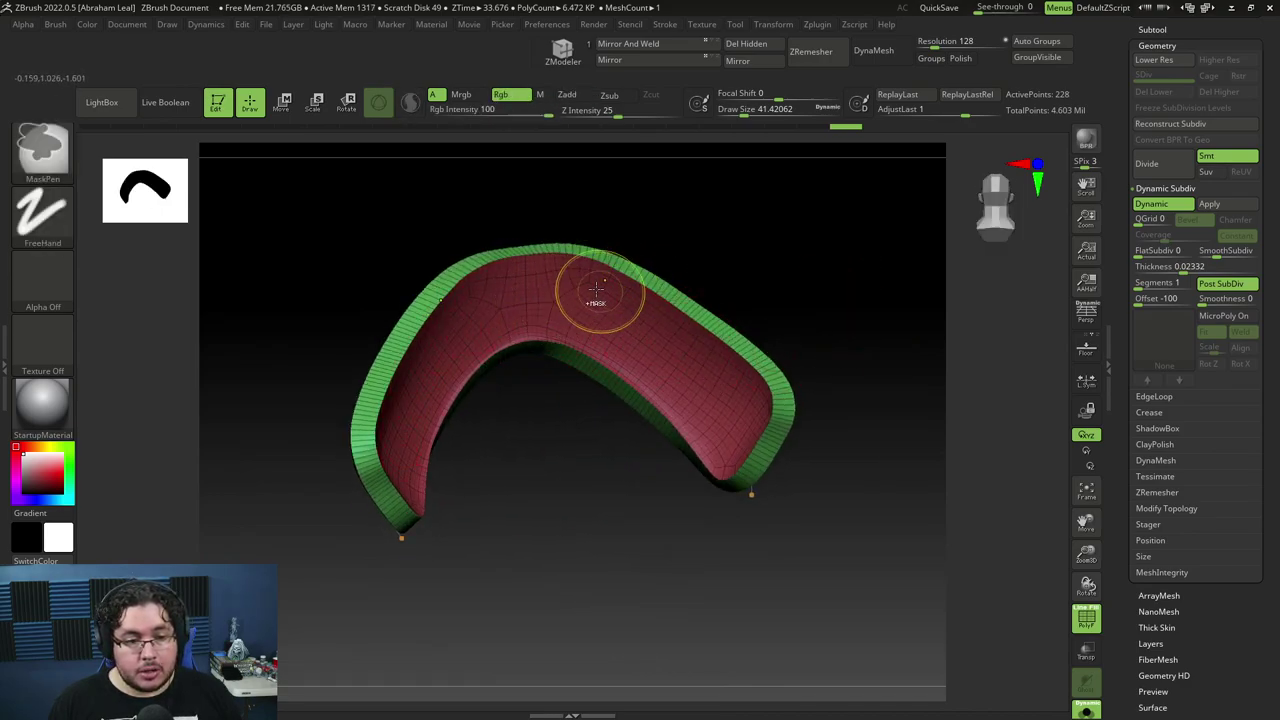
key("ctrl")
left_click_drag(694, 261, 634, 320)
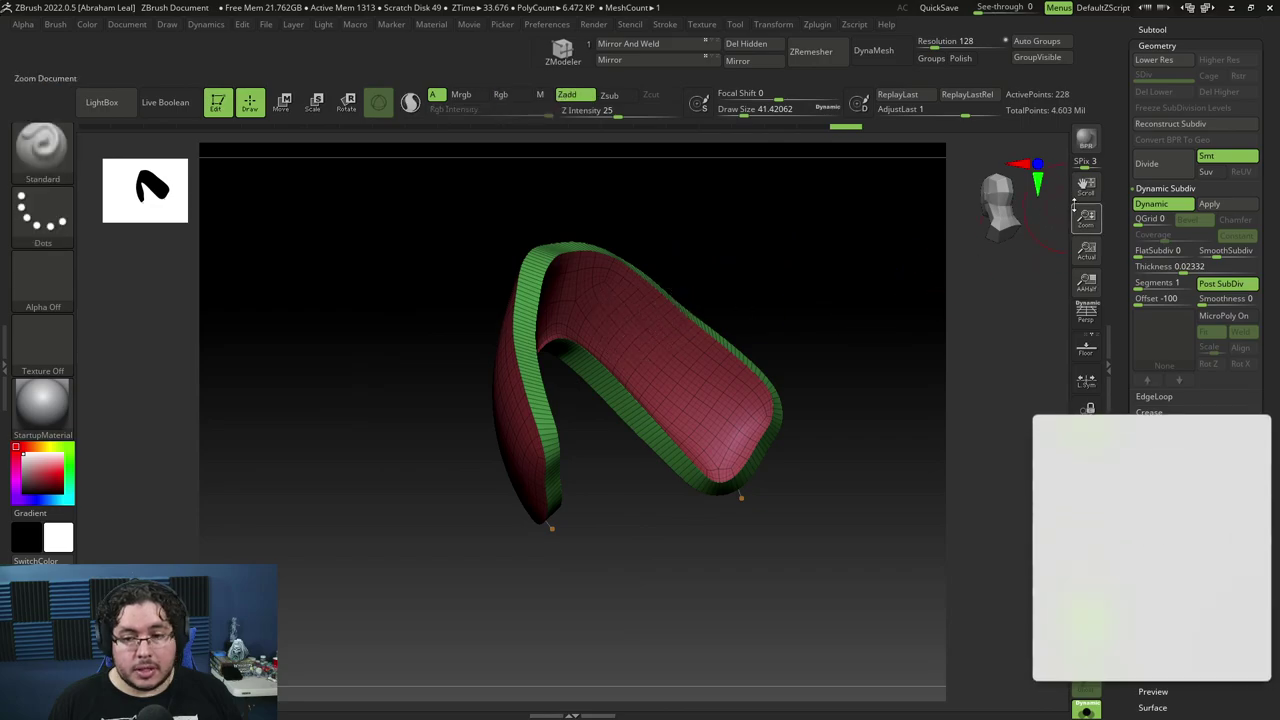
left_click(1232, 208)
Isolate the band's red polygroup, run Auto Groups on it, and unhide the rest of the mesh.
left_click_drag(774, 281, 776, 361)
left_click(700, 360, "ctrl+shift")
scroll(1140, 630, "down", 3)
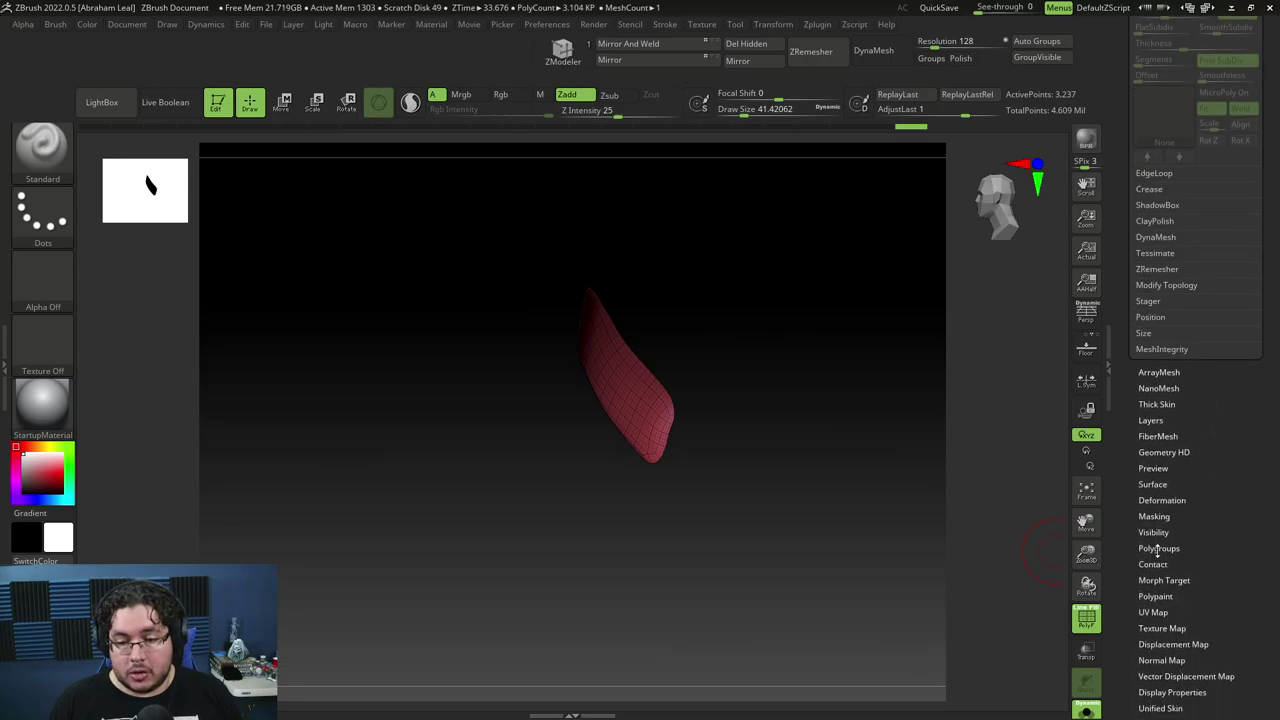
left_click(1158, 549)
left_click(1158, 229)
mouse_move(823, 363)
left_mouse_down()
mouse_move(854, 343)
mouse_move(863, 354)
mouse_move(845, 352)
left_mouse_up()
left_click(854, 343, "ctrl+shift")
Isolate the band's inner surface, give it its own polygroup with GroupVisible, and show the whole mesh again.
left_click_drag(768, 346, 830, 342)
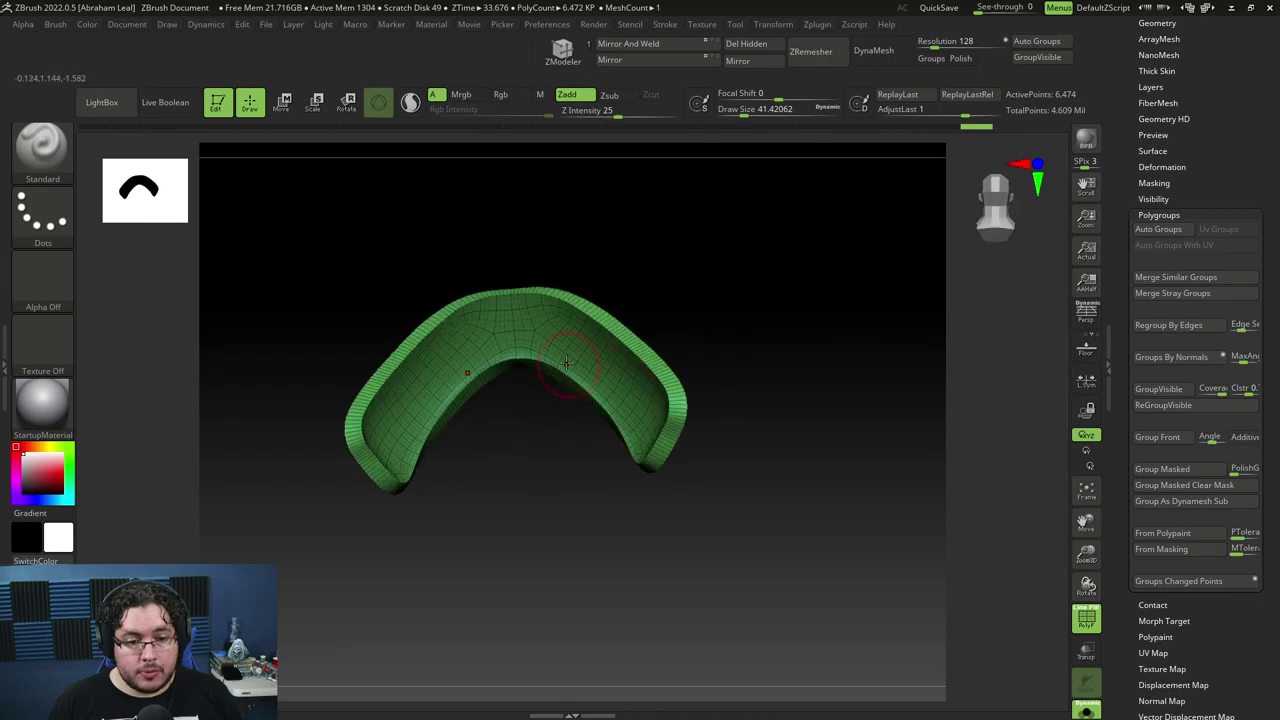
left_click_drag(612, 288, 660, 306)
left_click(591, 346, "ctrl+shift")
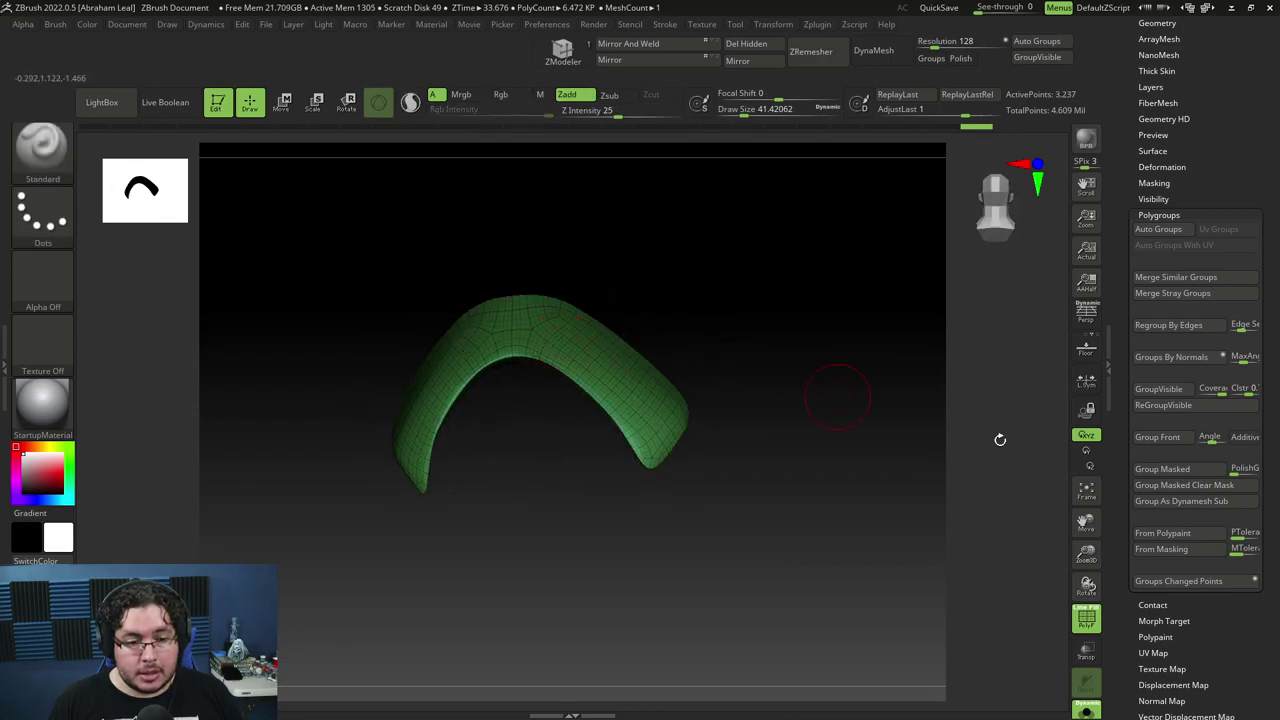
left_click(1158, 389)
left_click(849, 423, "ctrl+shift")
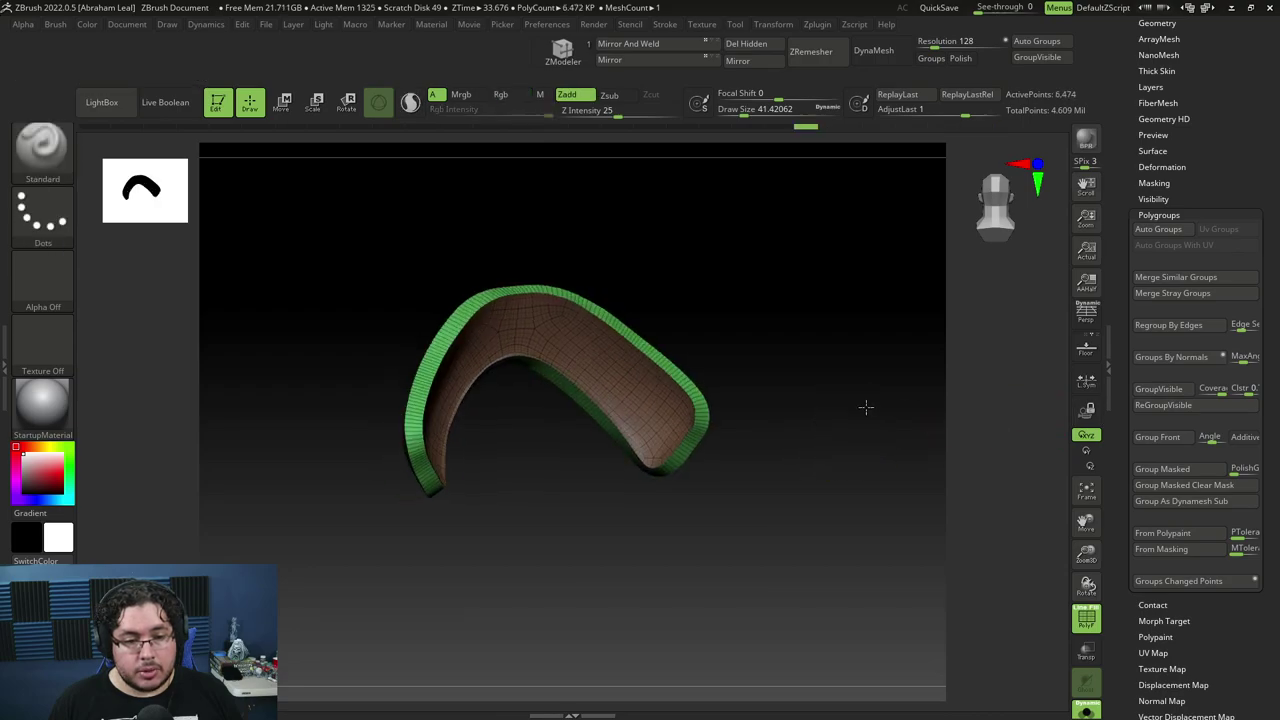
Isolate the band's inner-surface polygroup to check it, and bring the rest of the band back.
left_click(580, 345, "ctrl+shift")
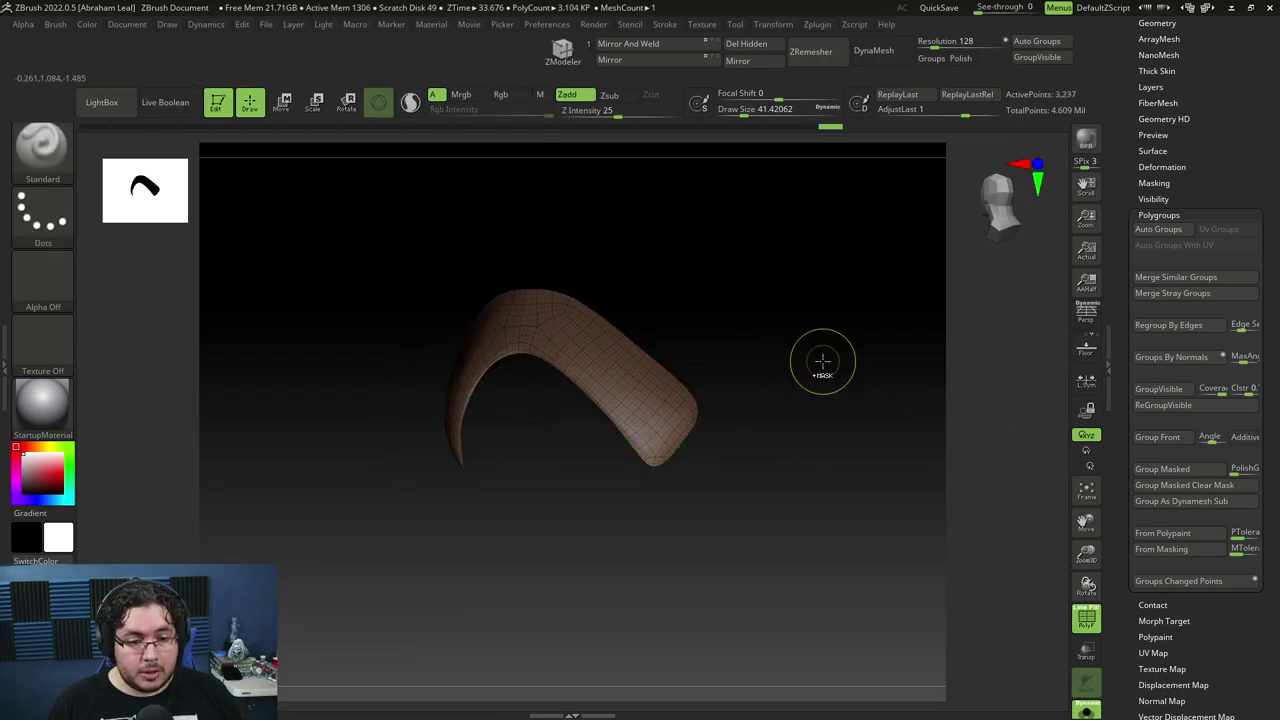
left_click(858, 354, "ctrl+shift")
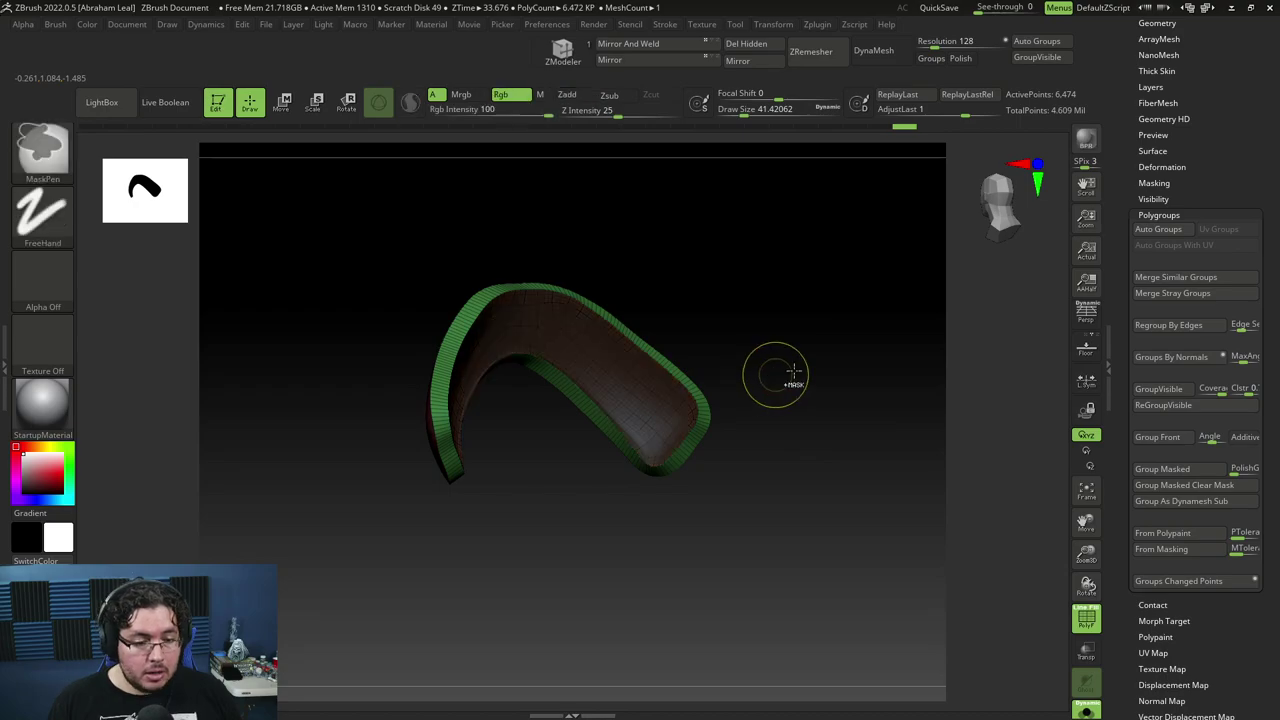
mouse_move(771, 354)
left_mouse_down()
mouse_move(863, 343)
mouse_move(800, 347)
left_mouse_up()
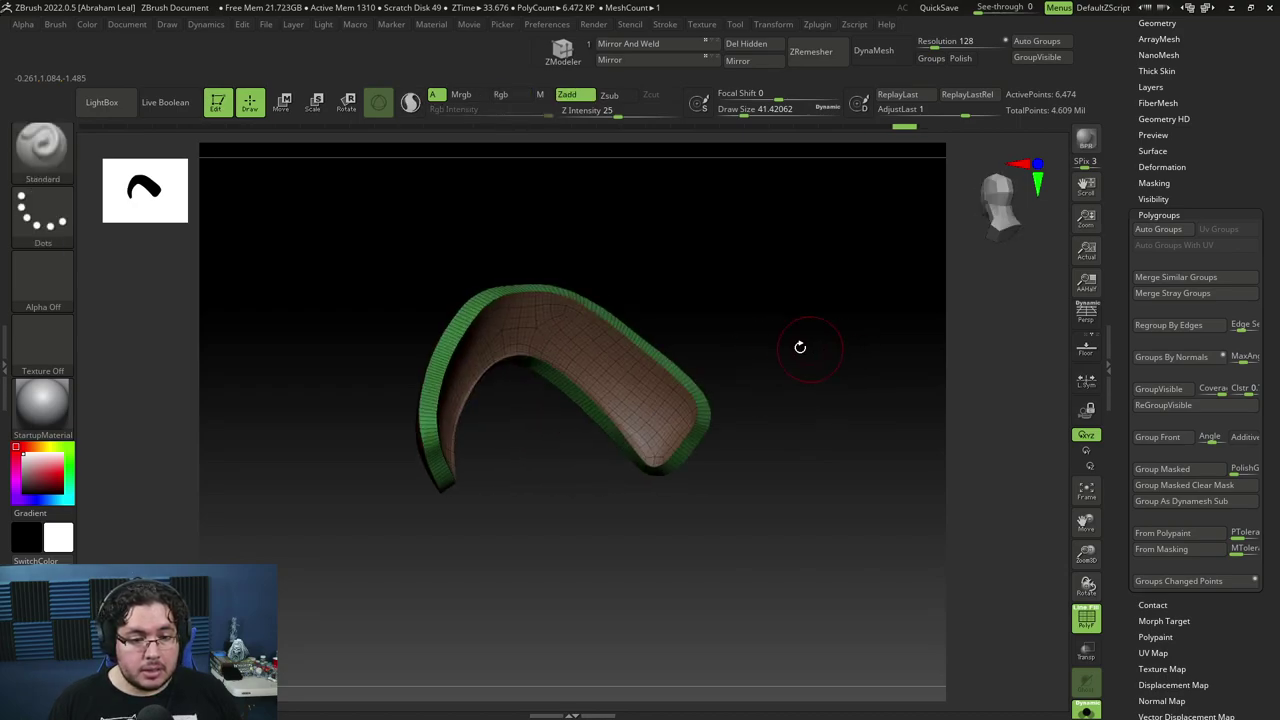
Bring up the transform gizmo on the band and scale the whole piece up slightly.
key("r")
key("t")
left_click(545, 411)
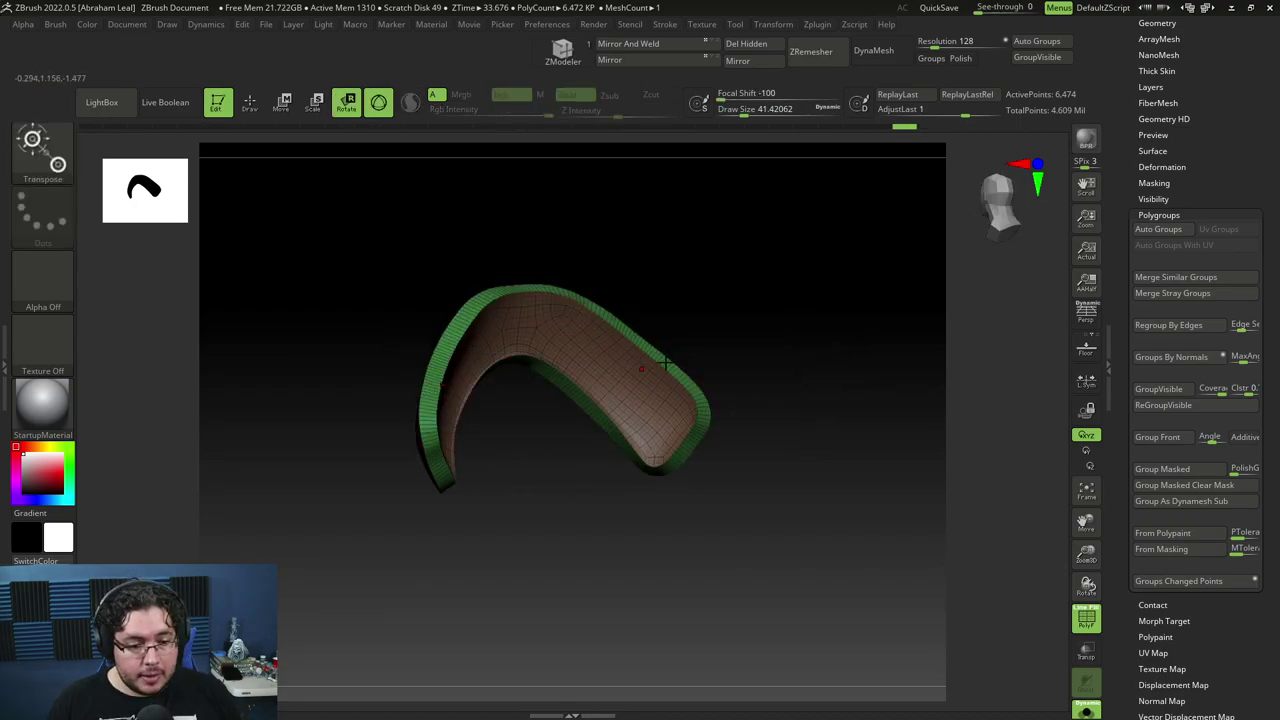
left_click_drag(690, 328, 530, 331, "alt")
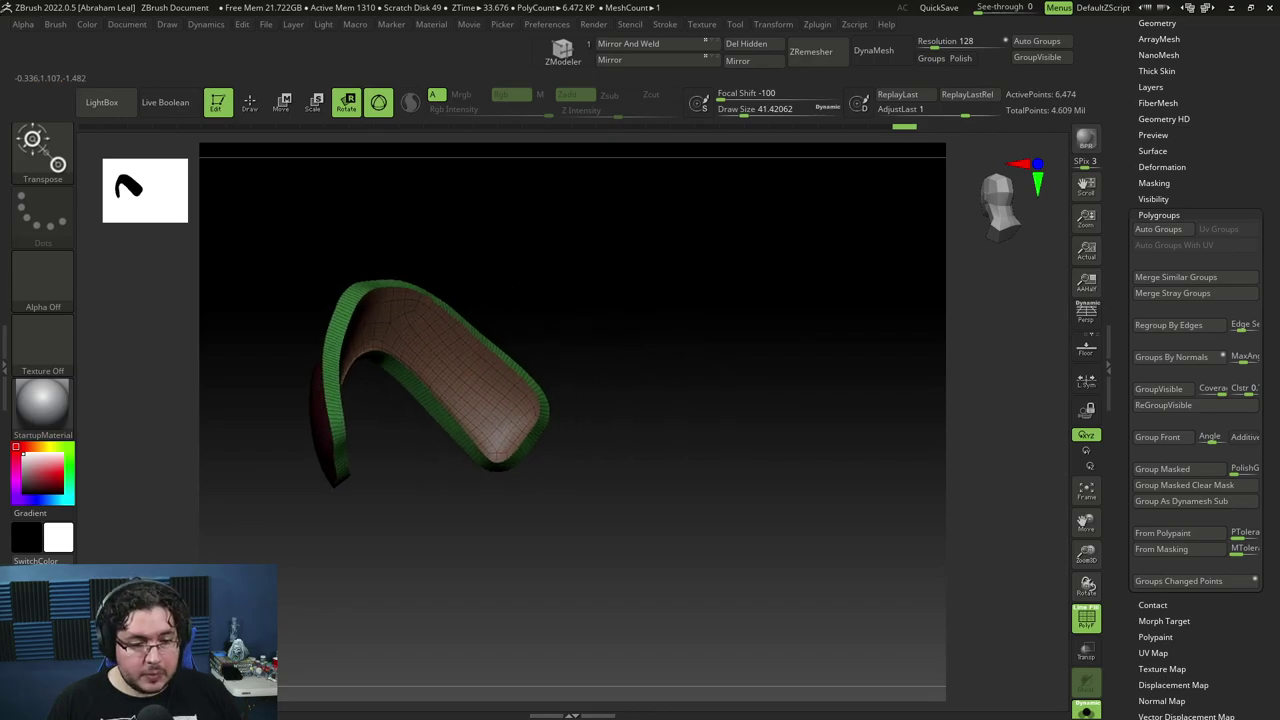
key("w")
left_click_drag(530, 400, 791, 423, "alt")
left_click_drag(937, 248, 724, 472, "alt")
left_click(685, 240, "alt")
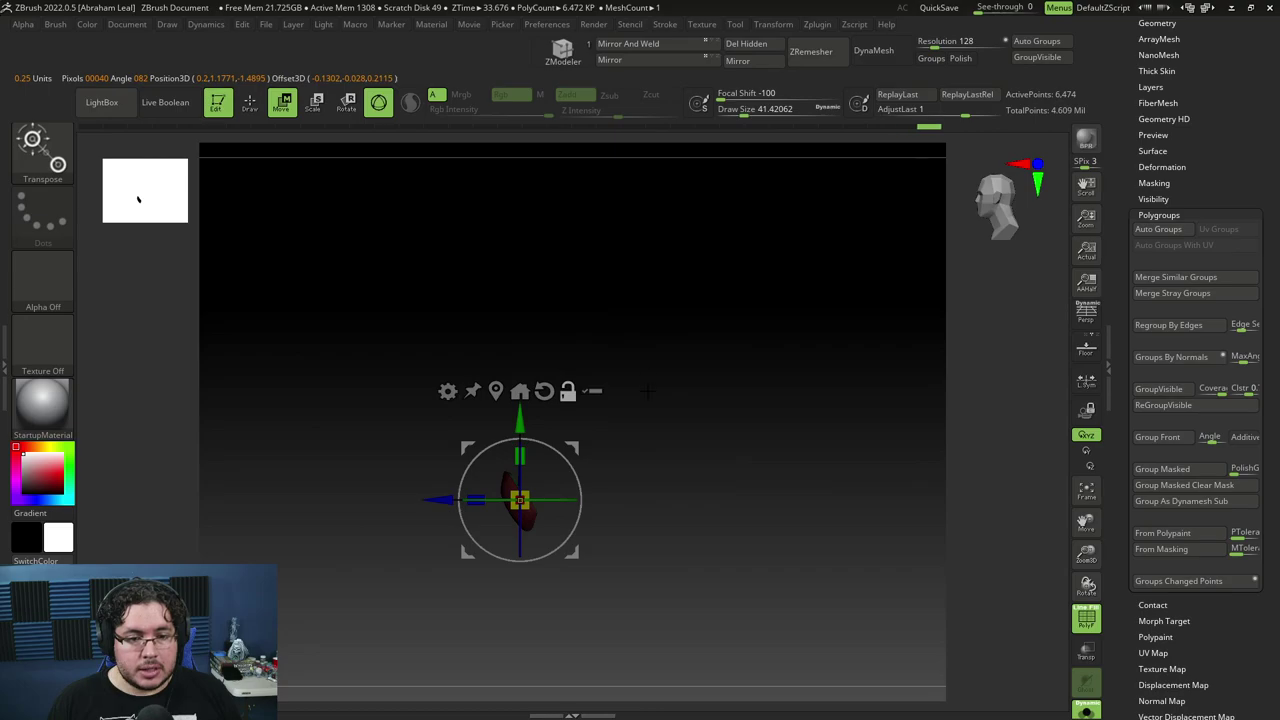
left_click_drag(648, 391, 757, 437, "alt")
left_click_drag(757, 437, 848, 441)
left_click_drag(525, 426, 535, 420)
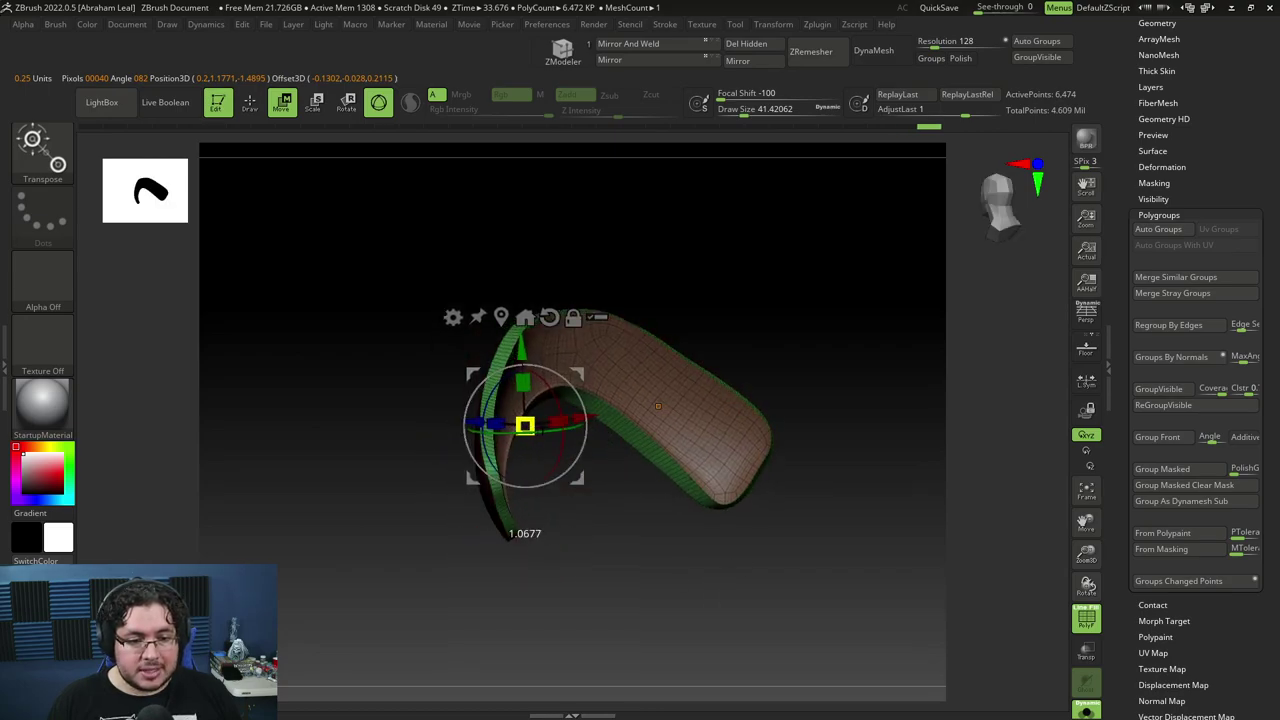
left_click_drag(658, 406, 761, 428)
left_click_drag(588, 387, 587, 377)
Move the band slightly outward along its depth axis and return to Draw mode.
left_click_drag(735, 440, 625, 418)
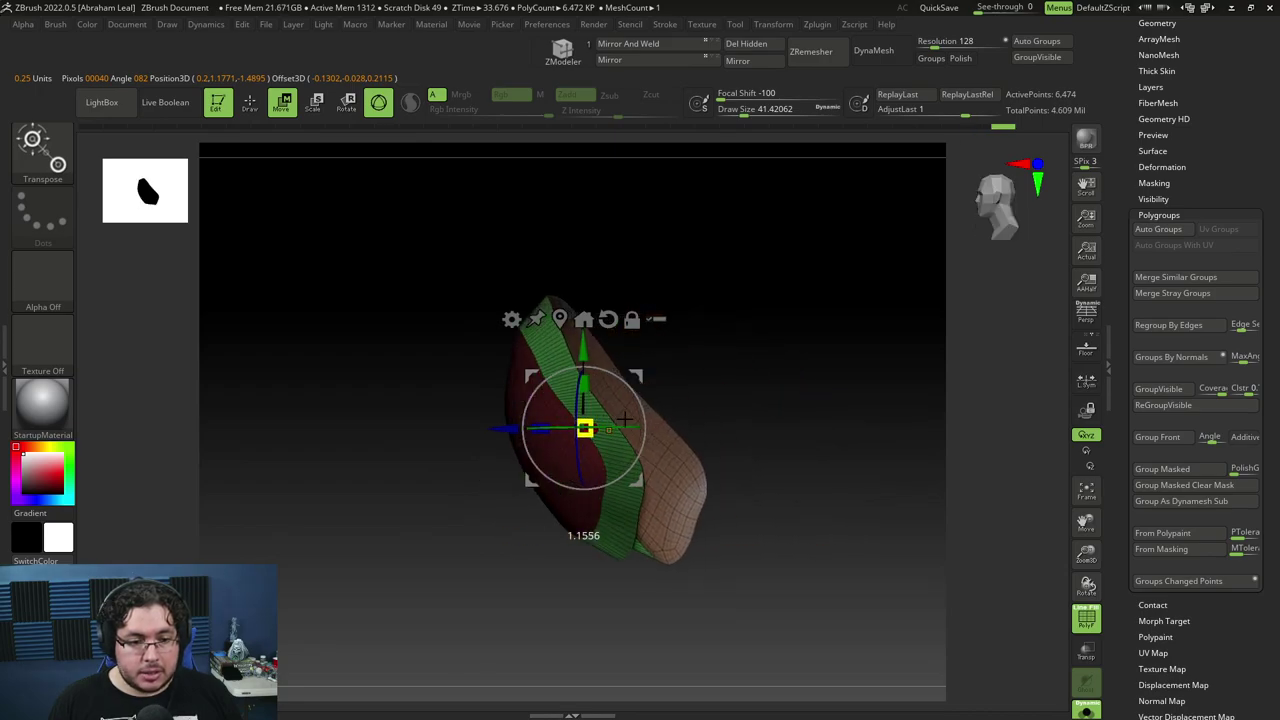
left_click_drag(510, 428, 492, 428)
left_click_drag(757, 330, 749, 439)
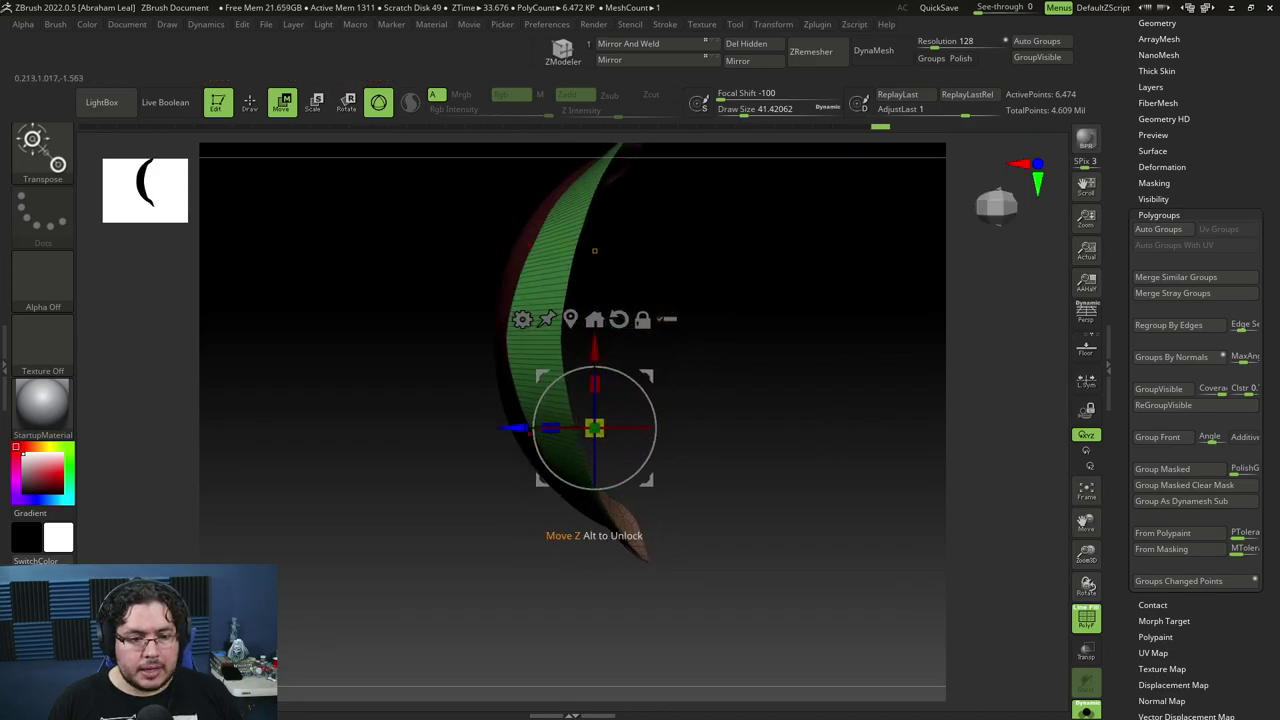
left_click_drag(594, 251, 614, 424)
mouse_move(745, 415)
left_mouse_down()
mouse_move(824, 496)
mouse_move(826, 480)
mouse_move(786, 531)
mouse_move(770, 518)
mouse_move(780, 451)
mouse_move(820, 463)
mouse_move(832, 490)
mouse_move(854, 480)
mouse_move(877, 437)
mouse_move(925, 472)
left_mouse_up()
key("q")
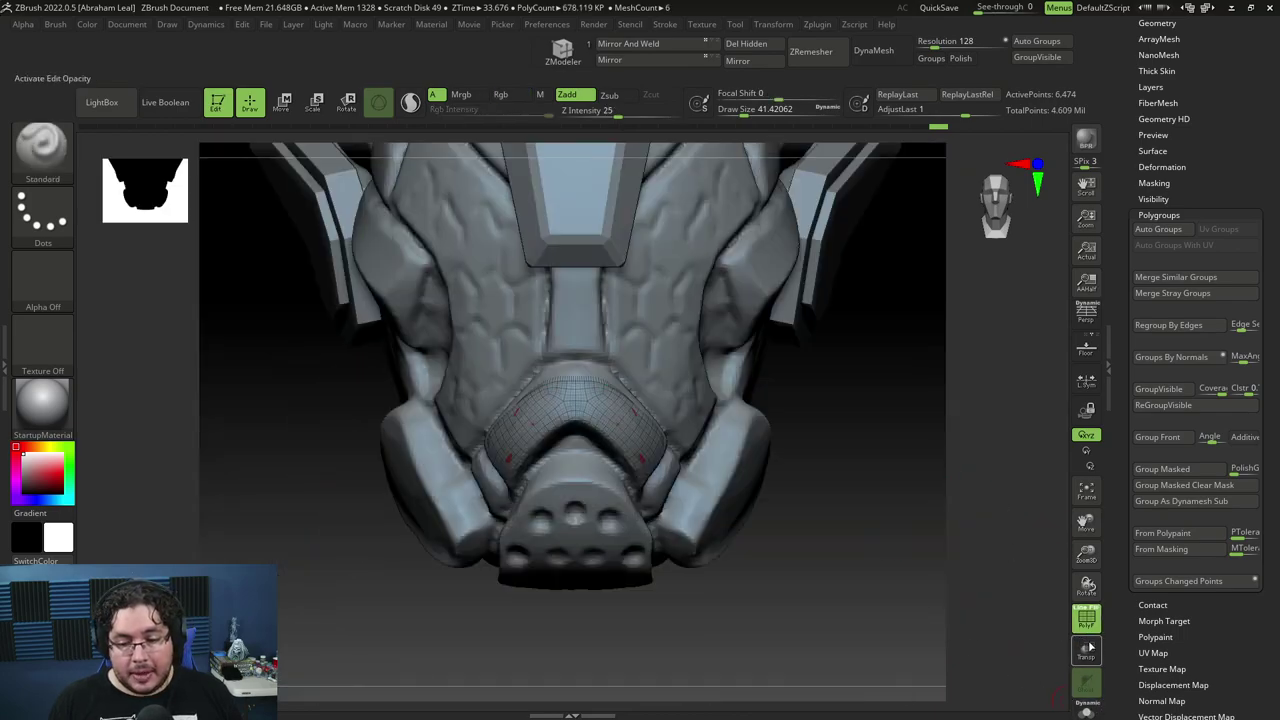
Toggle the polyframe display off and on, and isolate the band in Solo mode.
left_click(1086, 619)
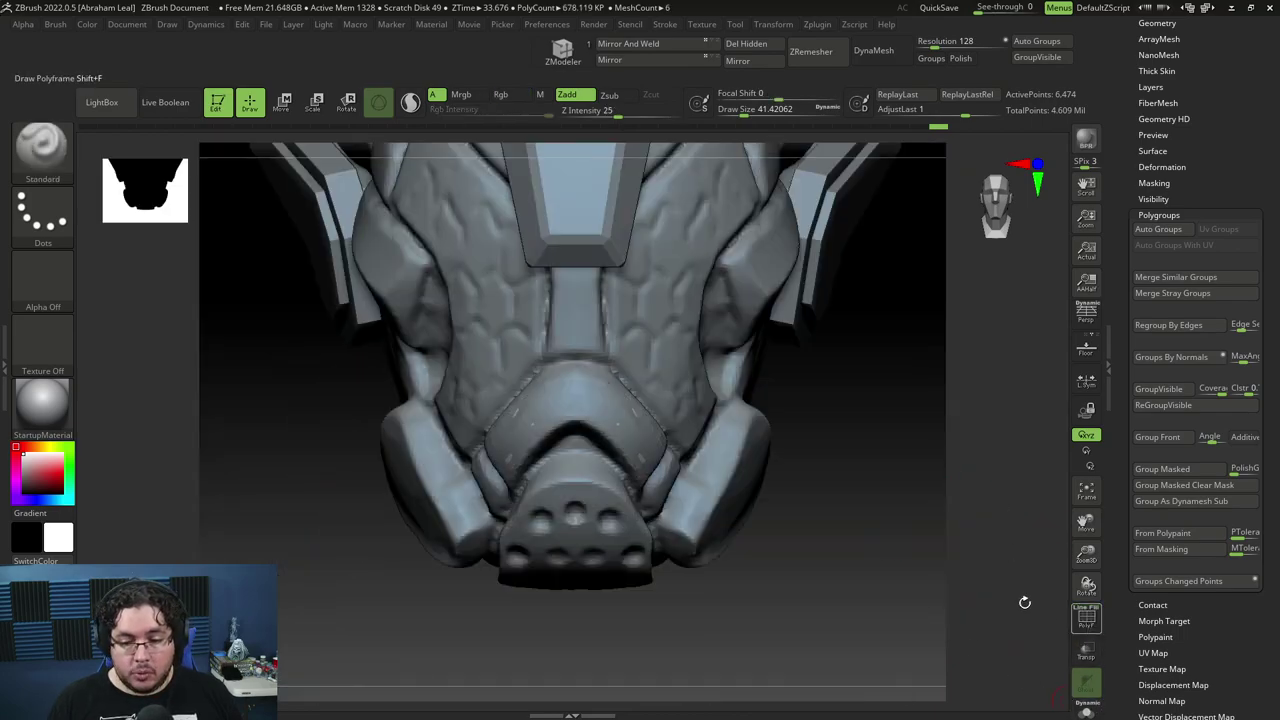
left_click(1084, 620)
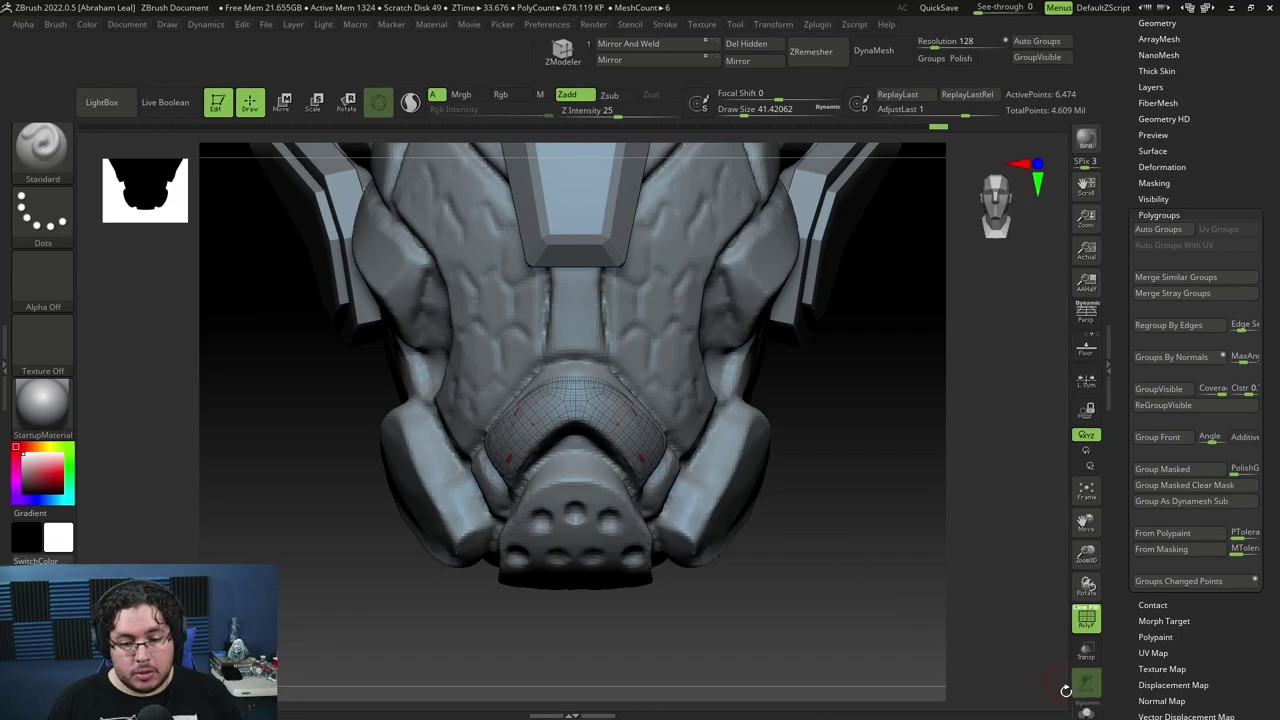
left_click(1086, 711)
left_click_drag(848, 551, 1065, 440)
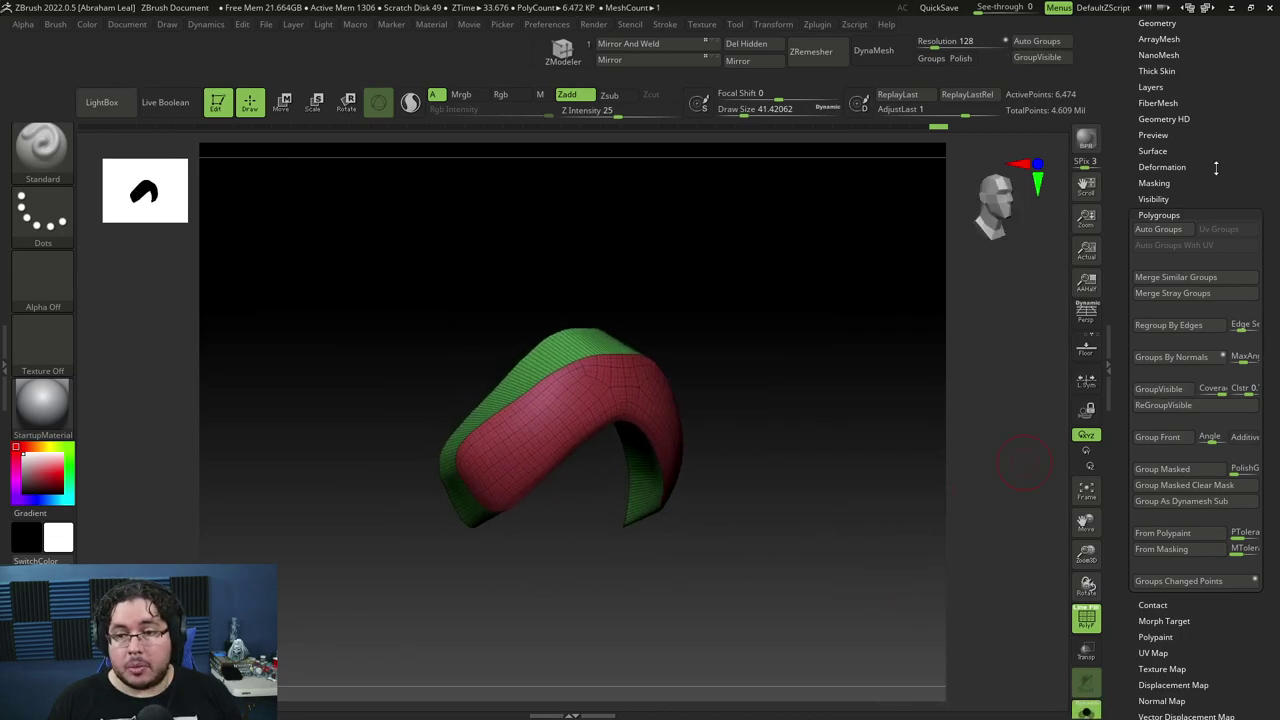
Launch BevelPro on the isolated band, raise the Bevel Amount to about 1.424 and accept the bevel.
scroll(1216, 168, "up", 10)
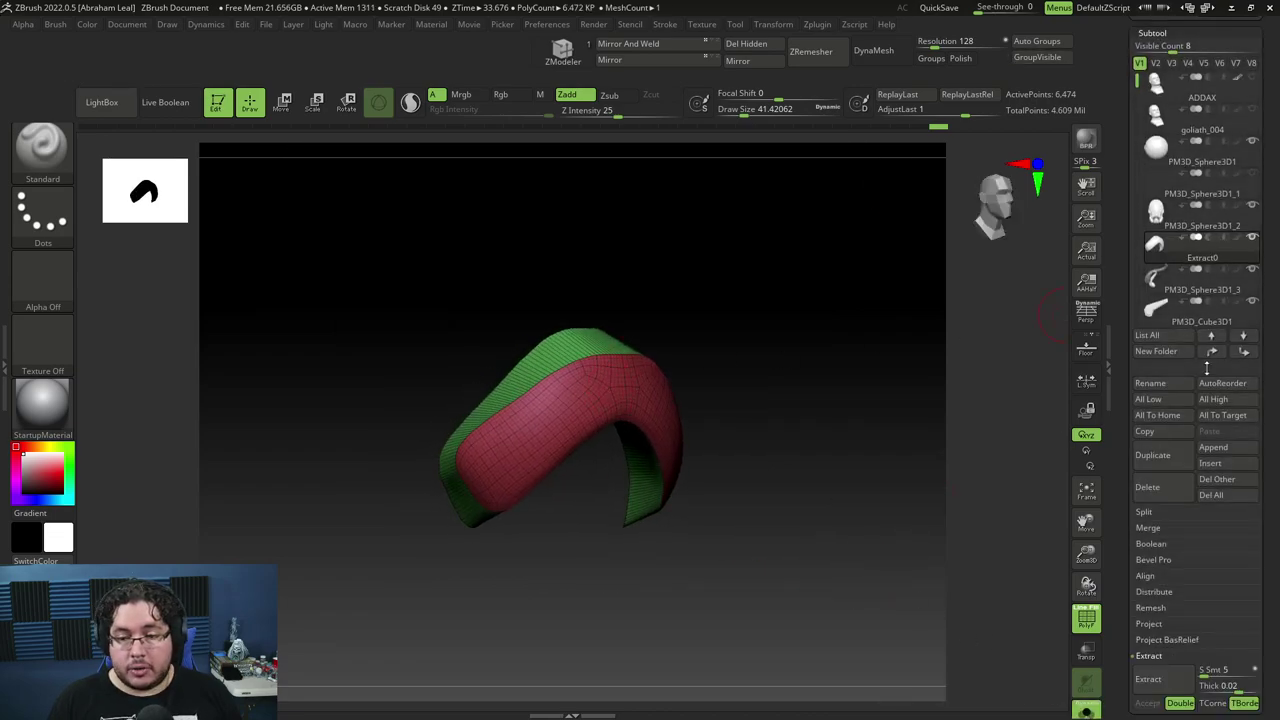
scroll(1240, 470, "down", 4)
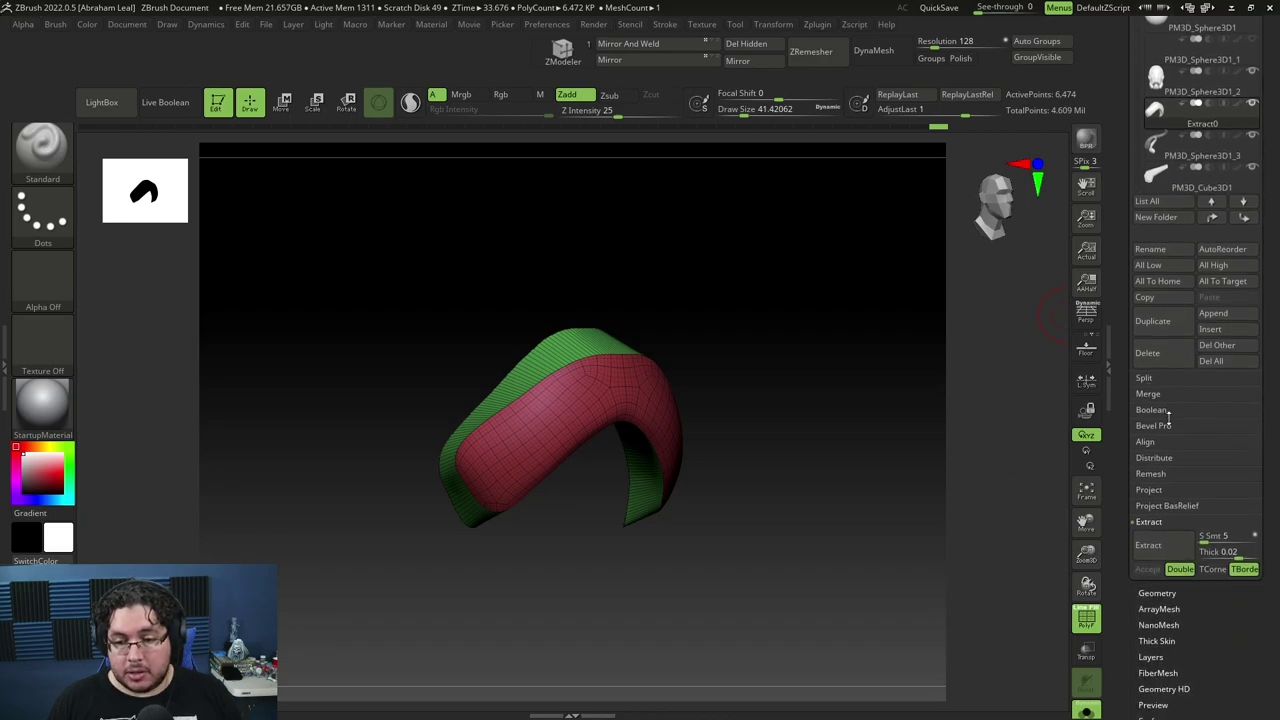
left_click(1155, 425)
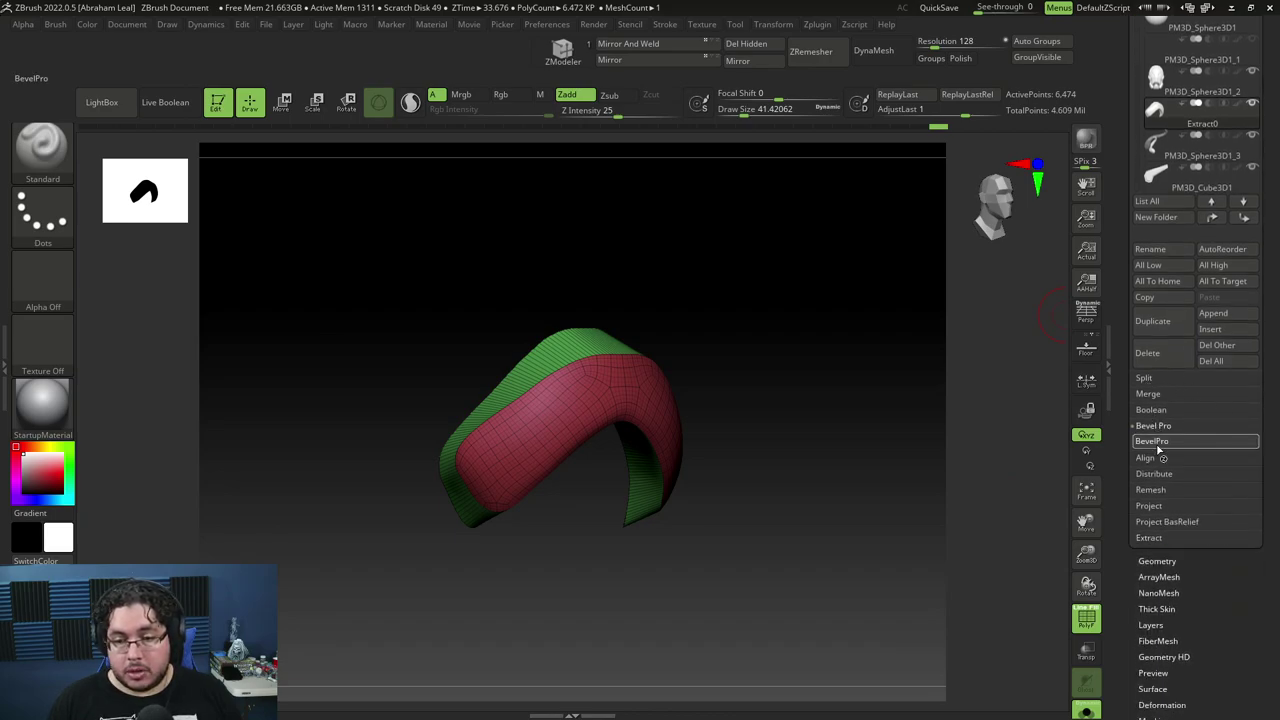
left_click(1155, 442)
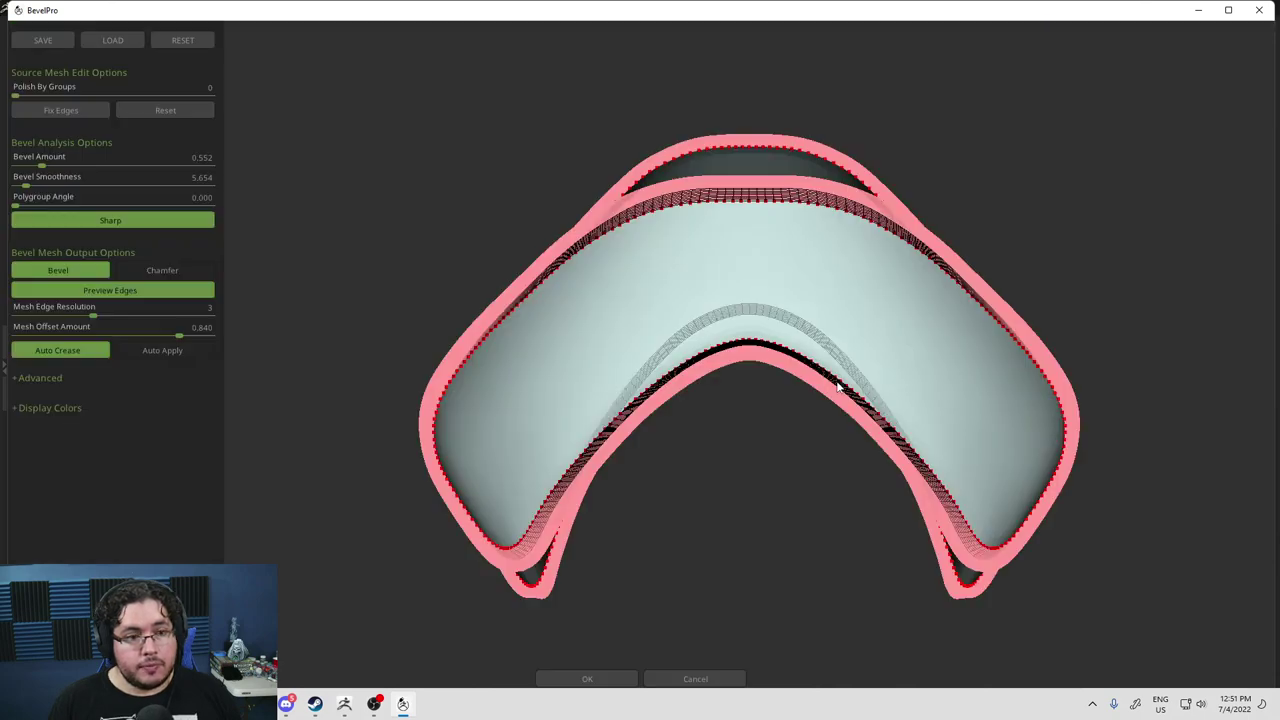
left_click_drag(706, 474, 842, 480)
left_click_drag(47, 162, 87, 166)
left_click(56, 162)
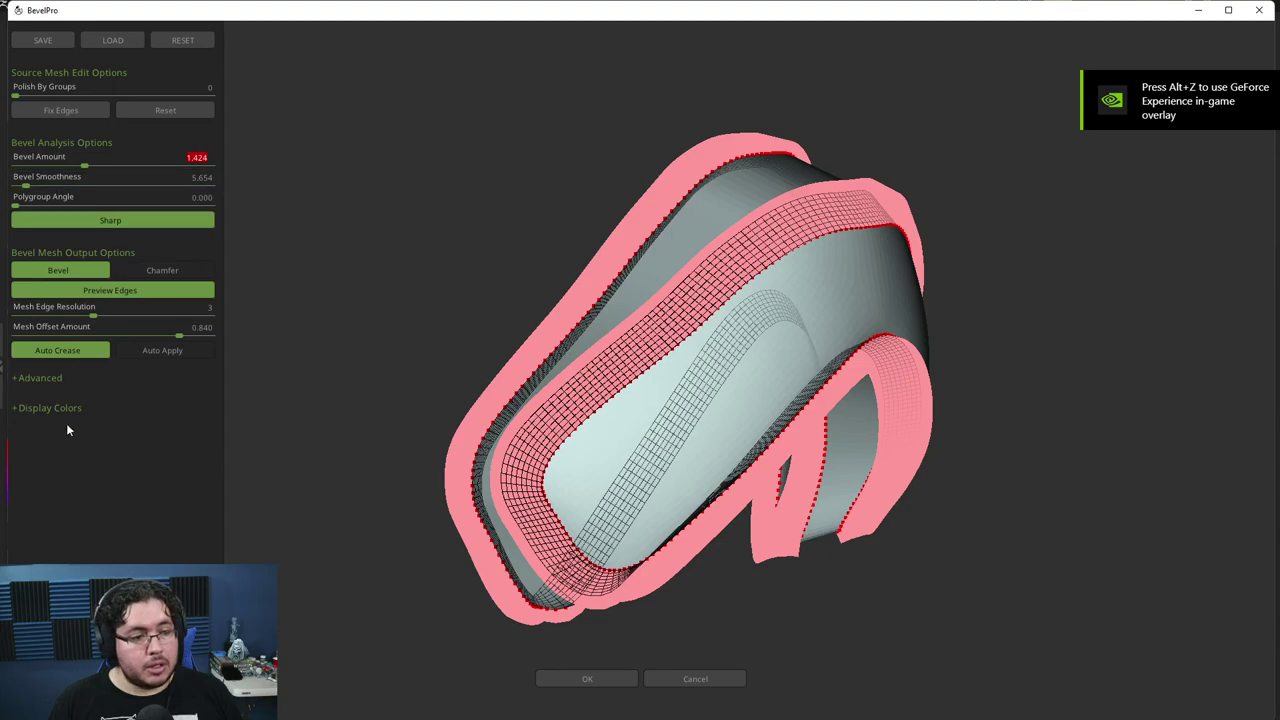
left_click(600, 679)
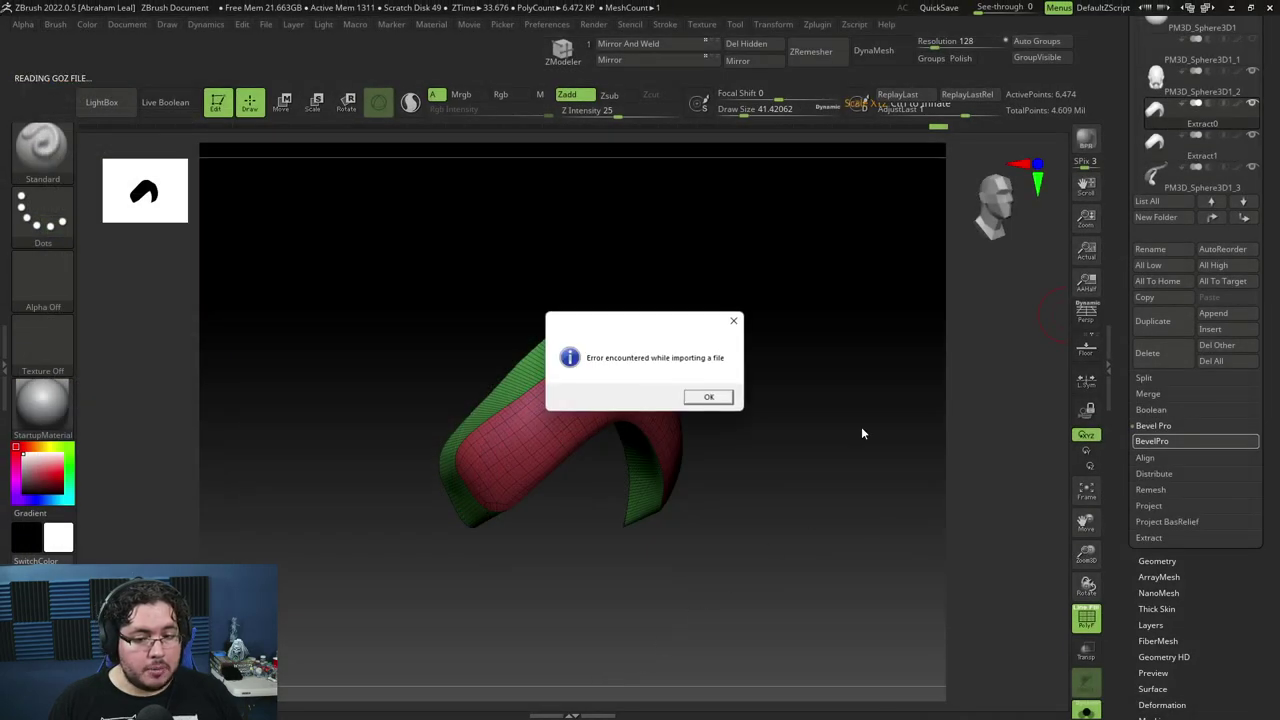
left_click(707, 399)
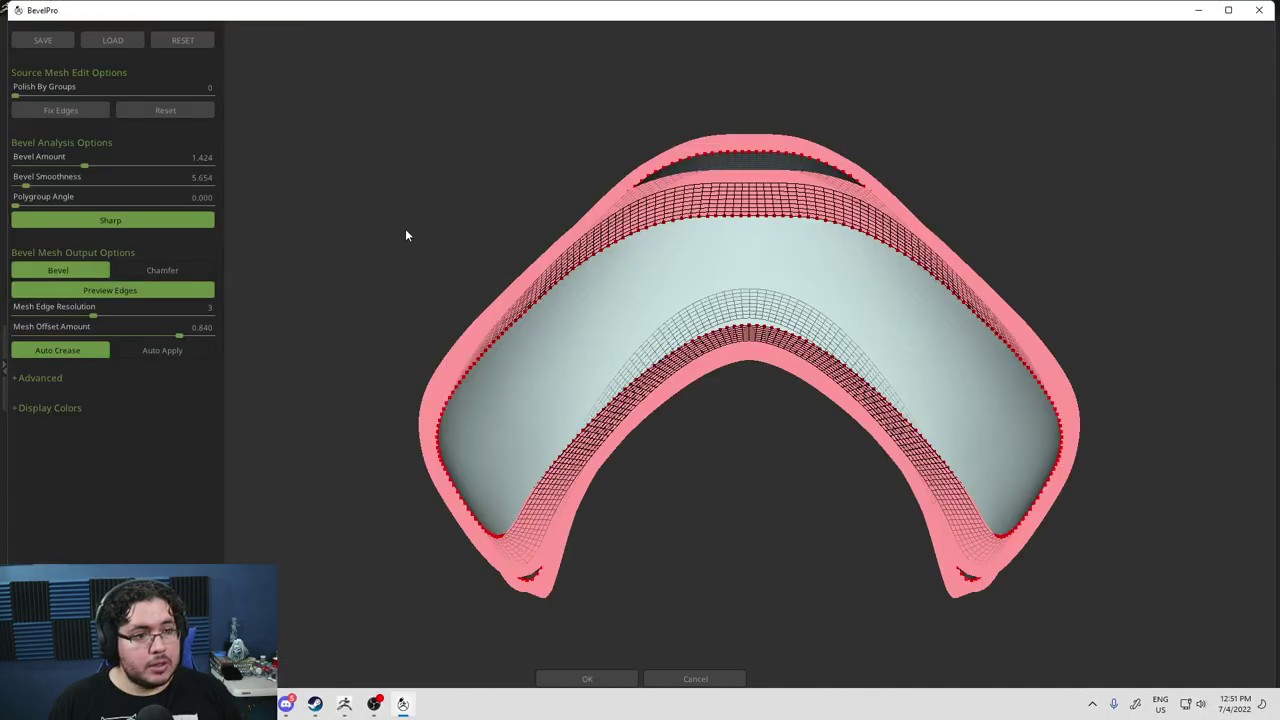
Enable Auto Apply for the band in BevelPro and accept the bevel.
left_click_drag(405, 228, 454, 301)
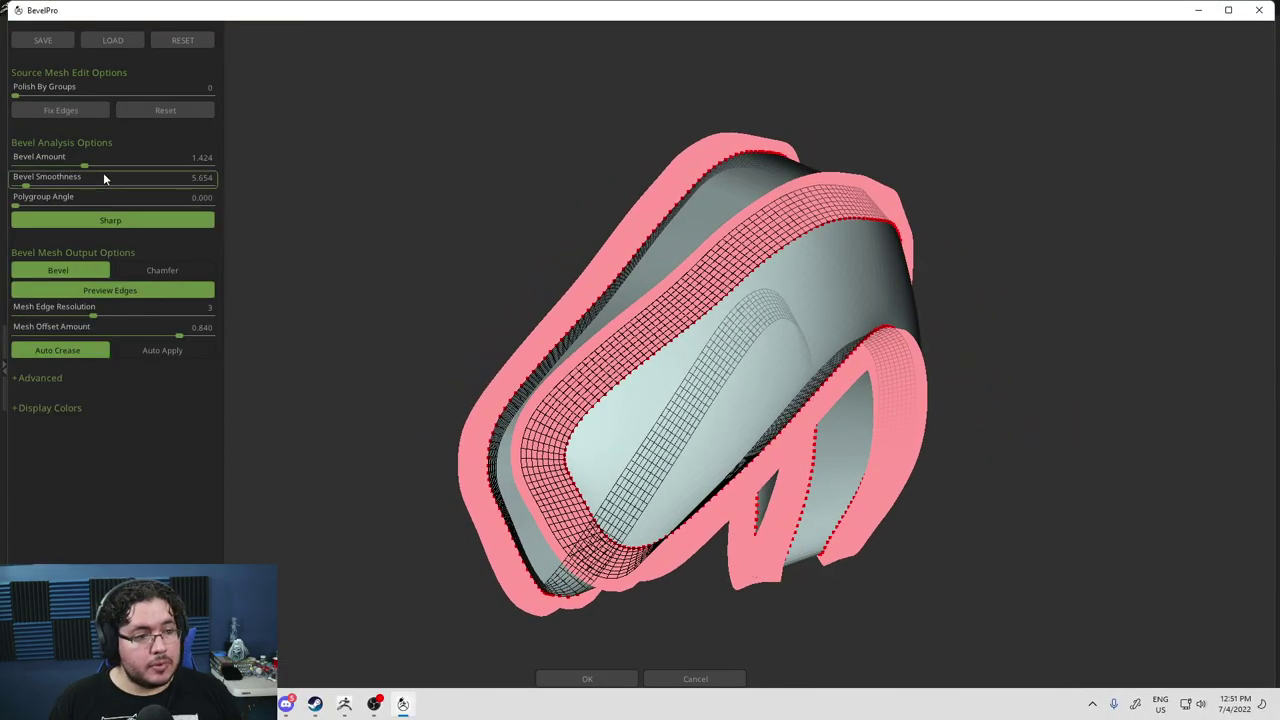
left_click(160, 350)
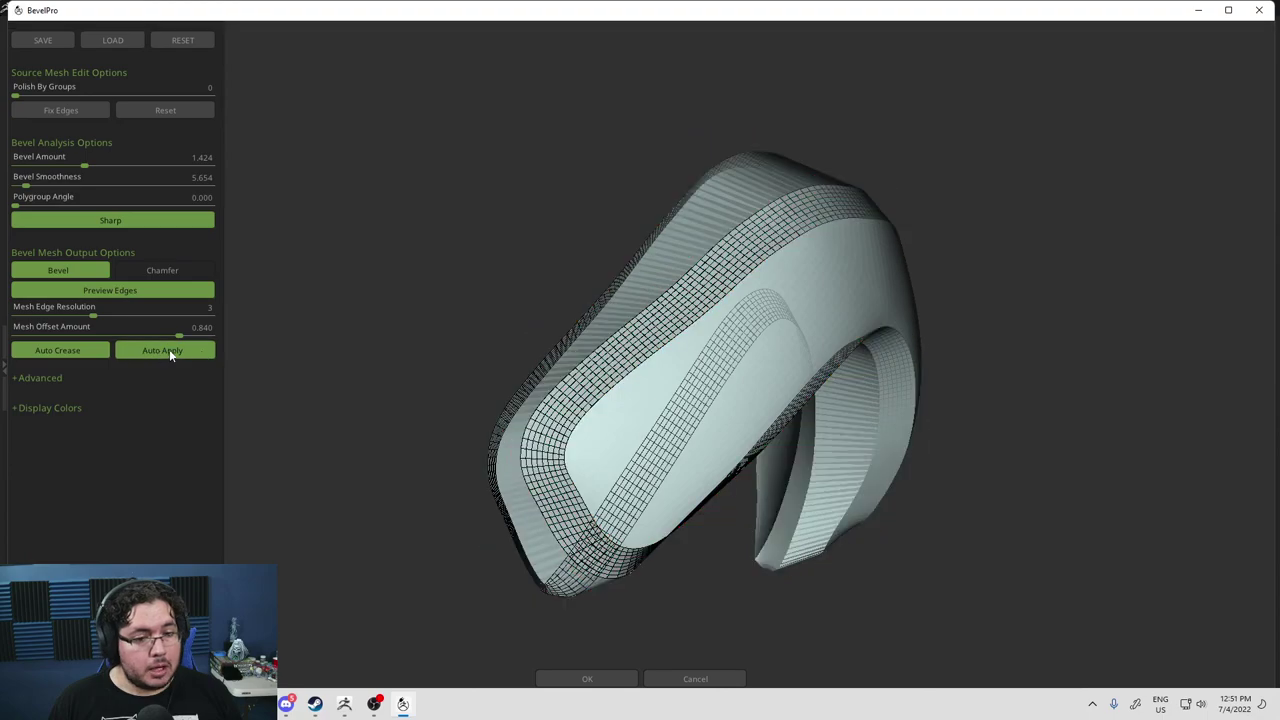
left_click(588, 677)
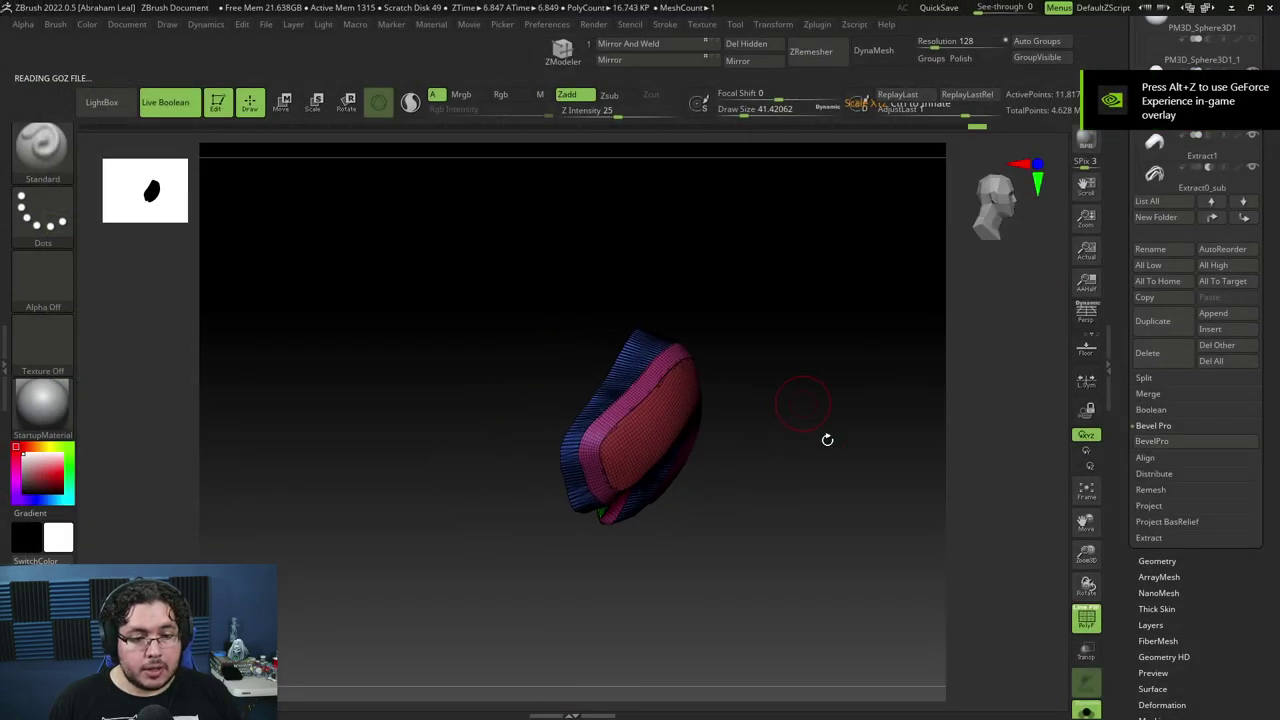
Hide the polyframe, show the full model and turn off Live Boolean to inspect the bevelled band on the face.
left_click(1087, 617)
left_click_drag(996, 577, 804, 488)
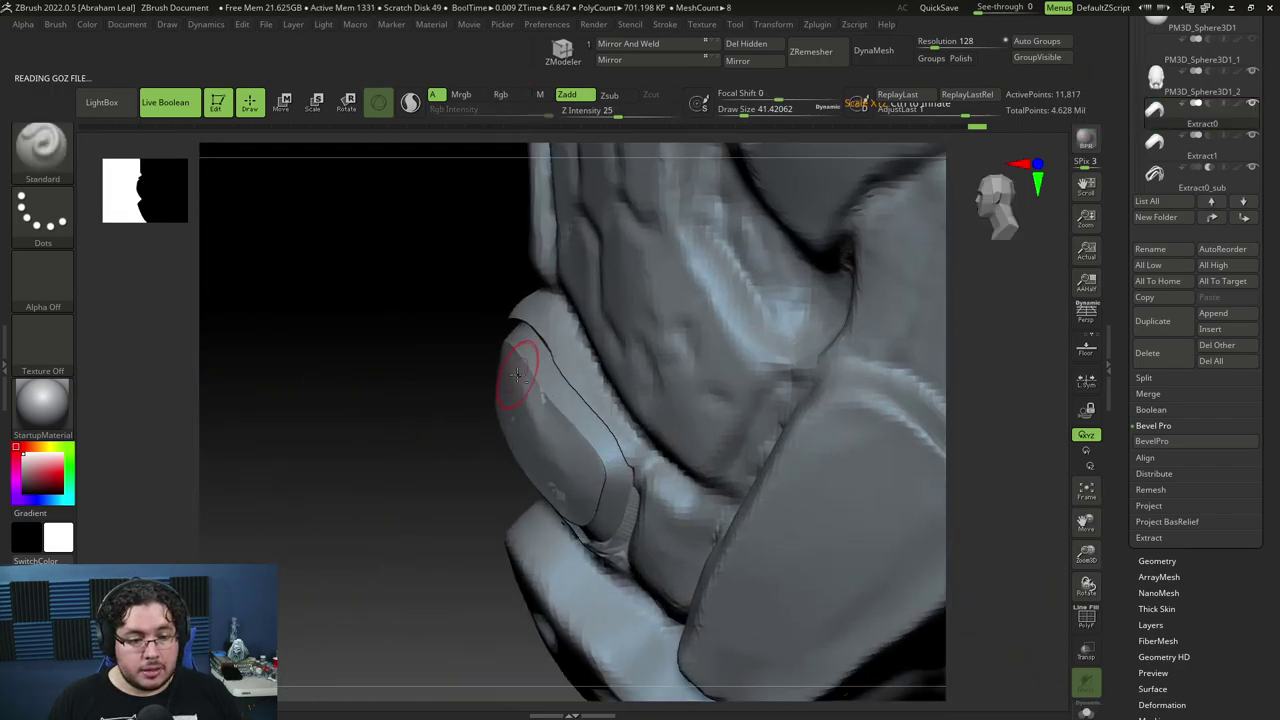
left_click(514, 362, "alt")
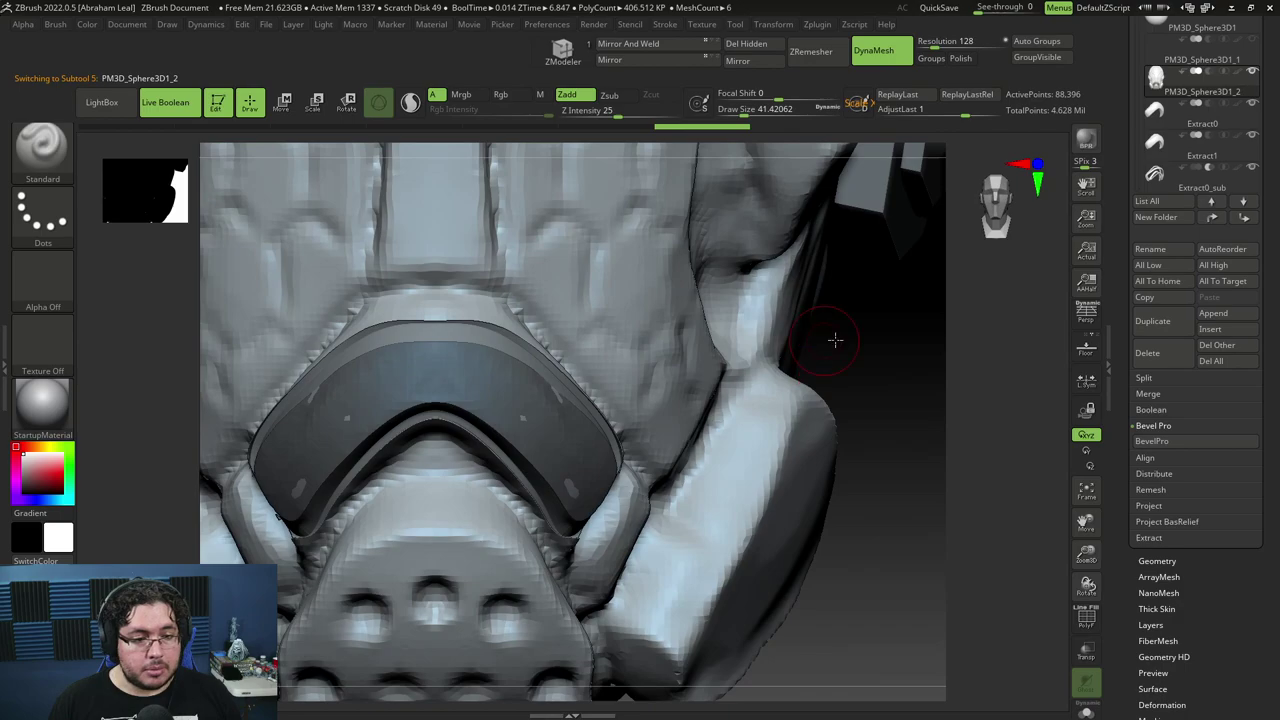
left_click_drag(800, 342, 722, 349)
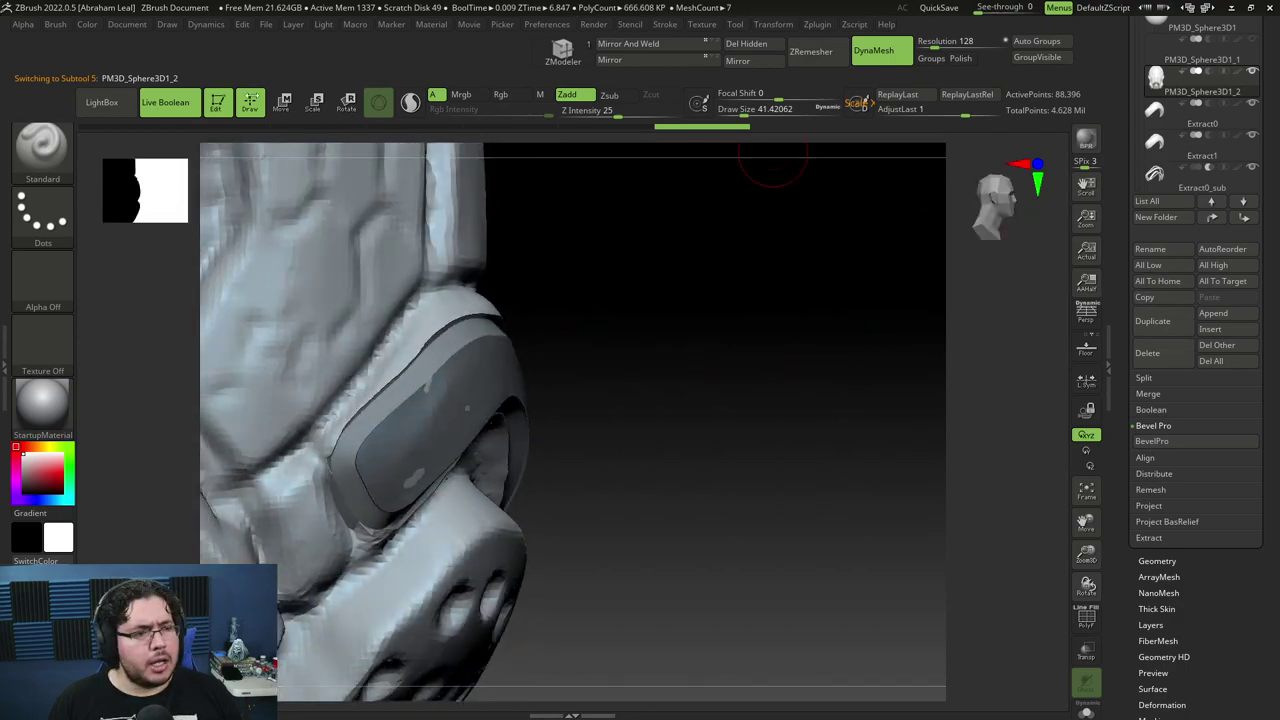
left_click(167, 103)
left_click_drag(596, 316, 555, 318)
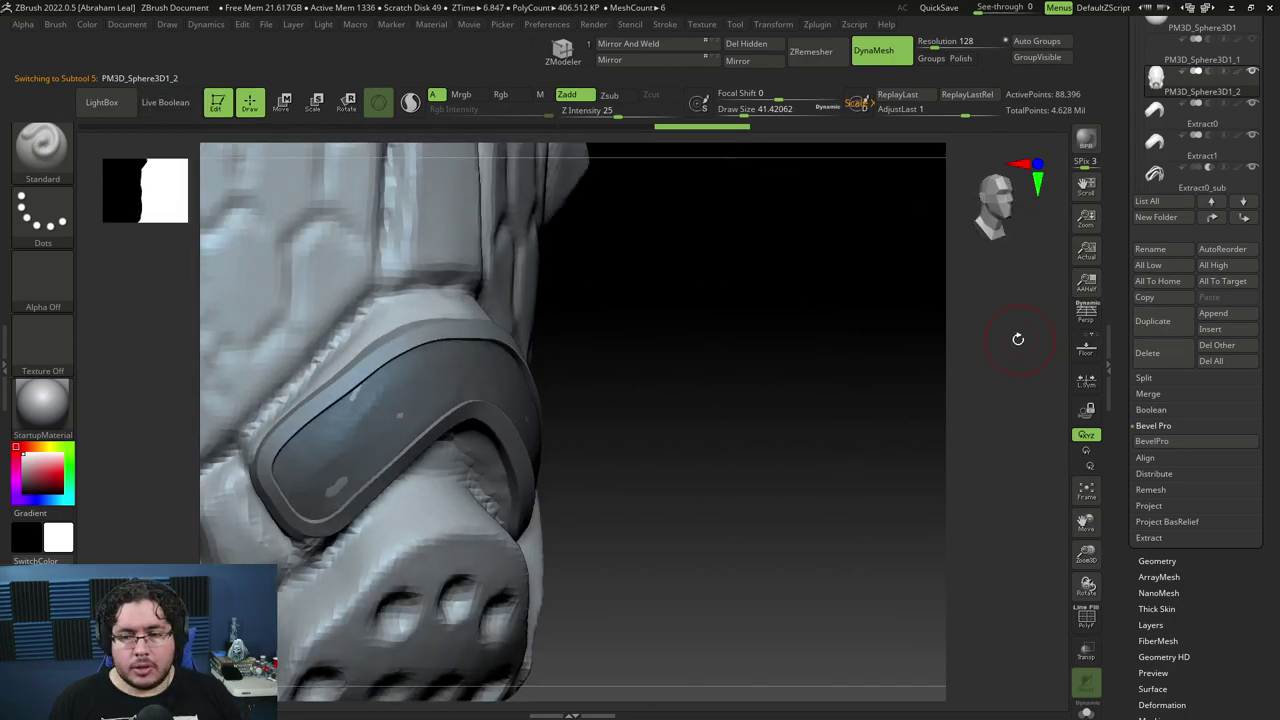
Delete the Extract0_sub subtool left over from the bevel.
left_click(1164, 187)
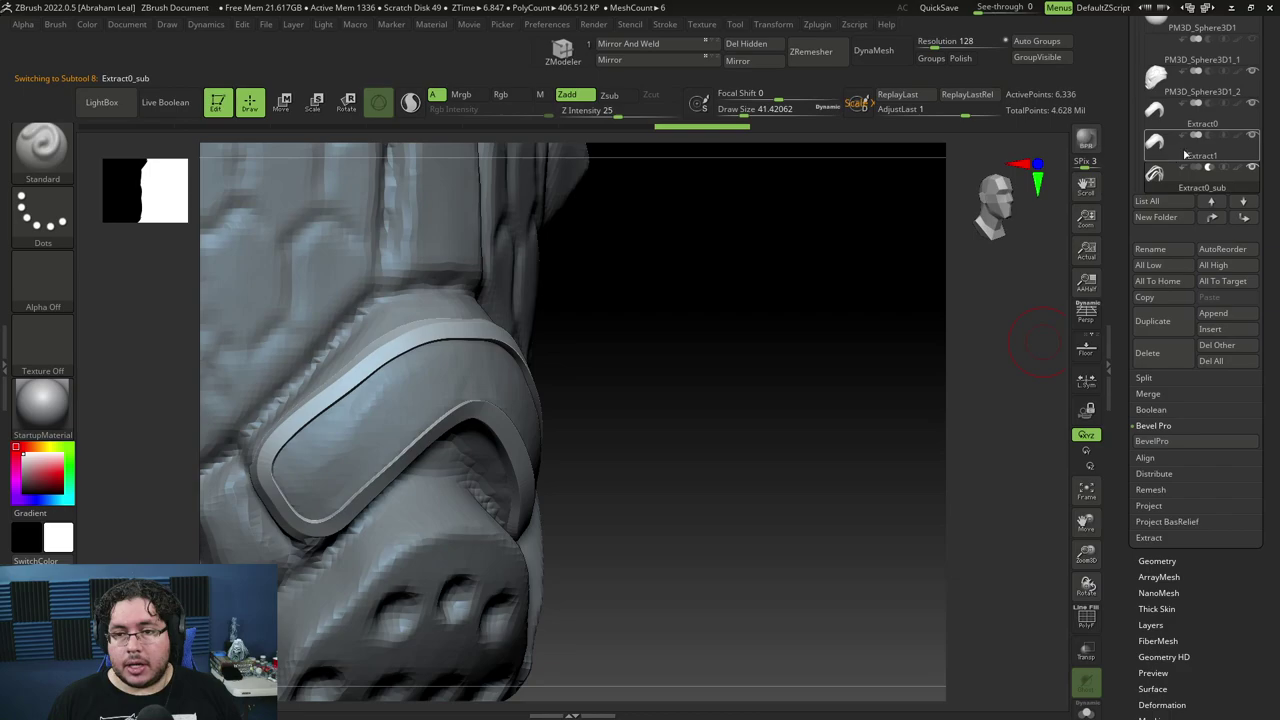
left_click(1162, 356)
left_click(1036, 390)
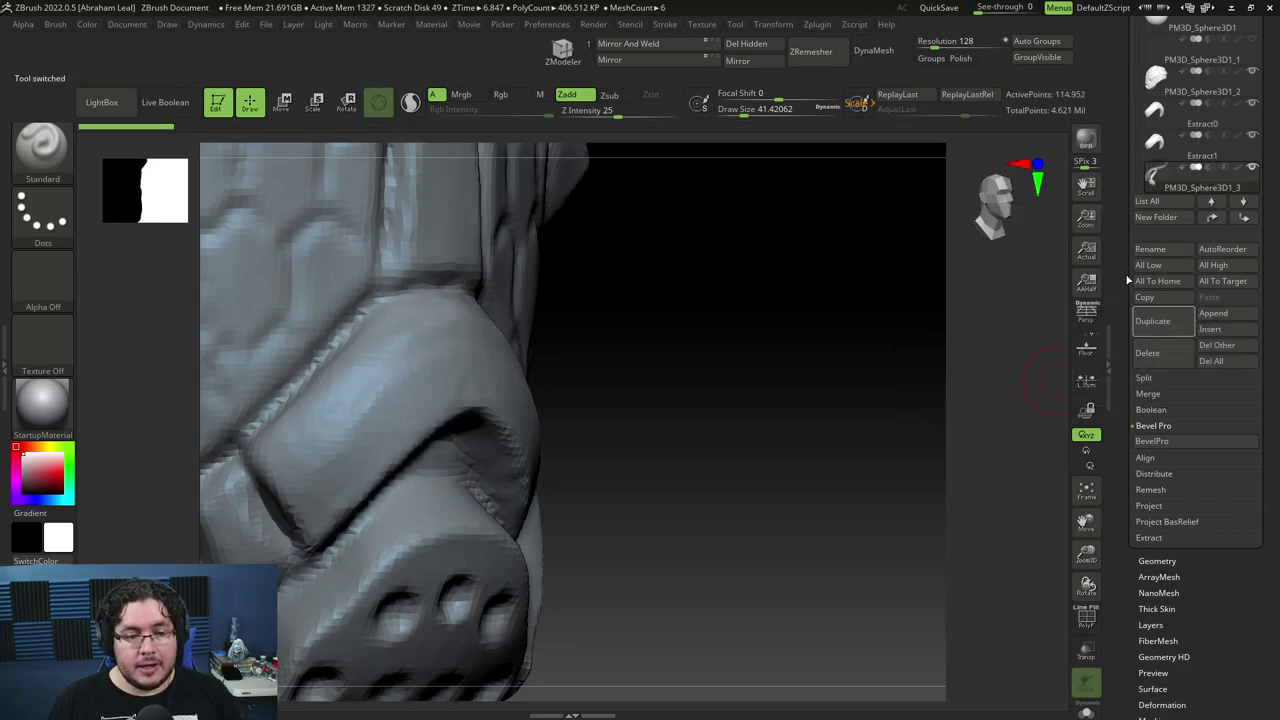
Compare Extract1 with the bevelled Extract0 in Solo mode, delete Extract1 and show the full model again.
left_click(1161, 145)
left_click(1087, 708)
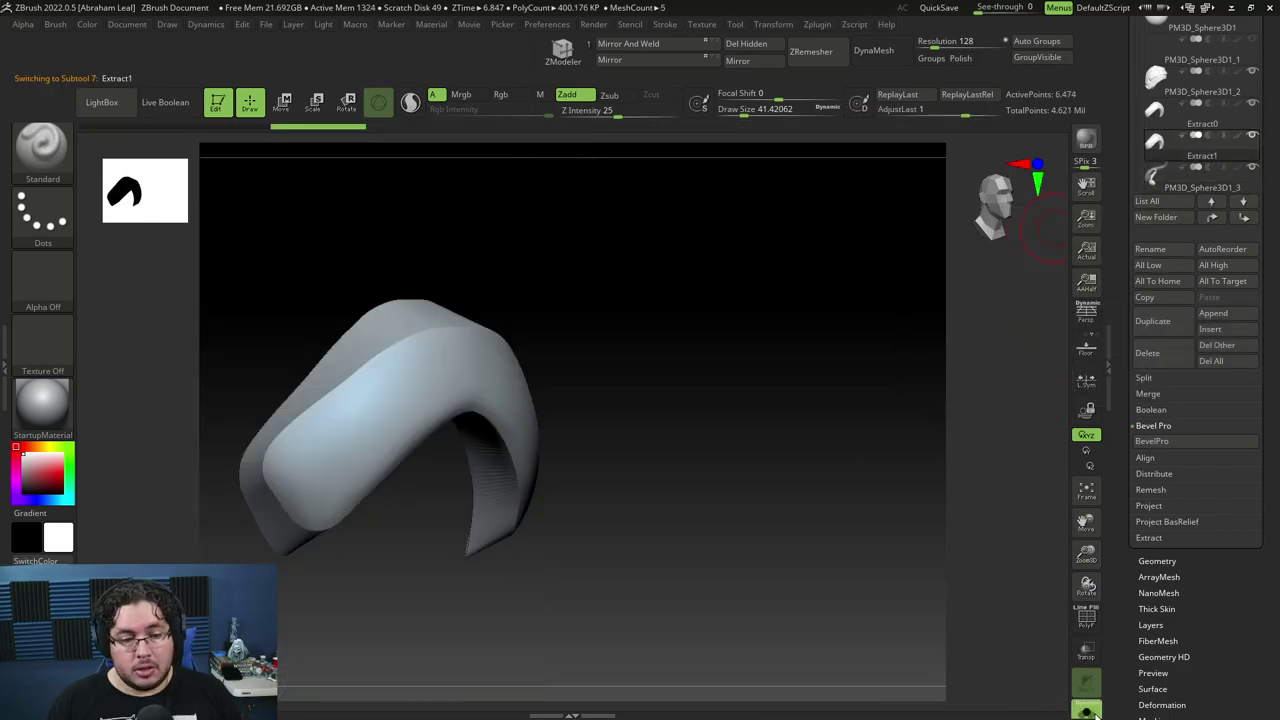
left_click(1157, 112)
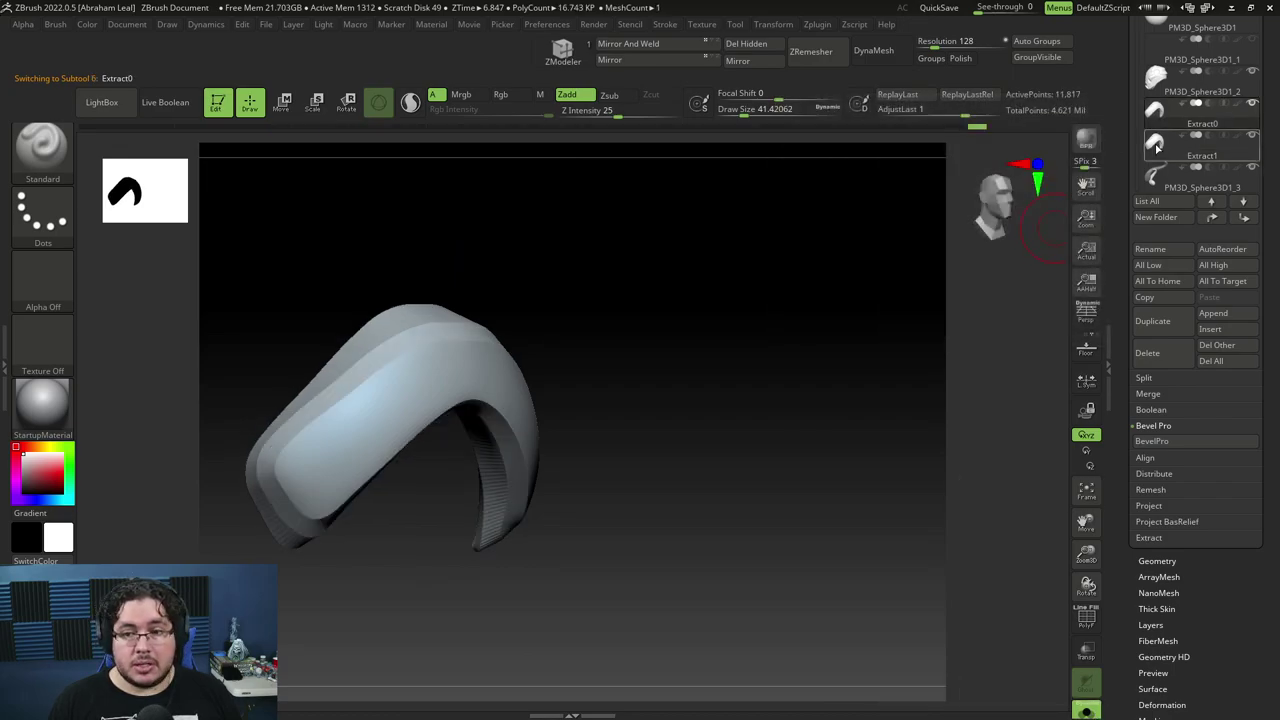
left_click(1157, 145)
left_click(1147, 353)
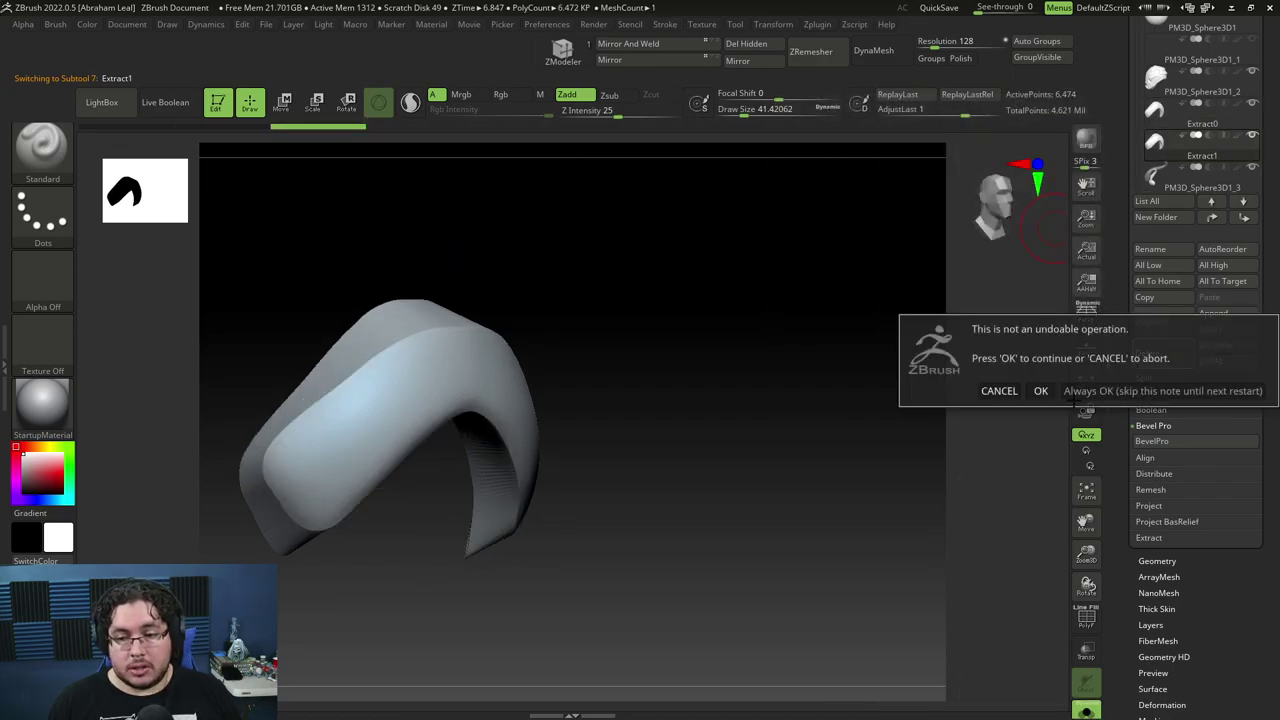
left_click(962, 391)
left_click(1087, 706)
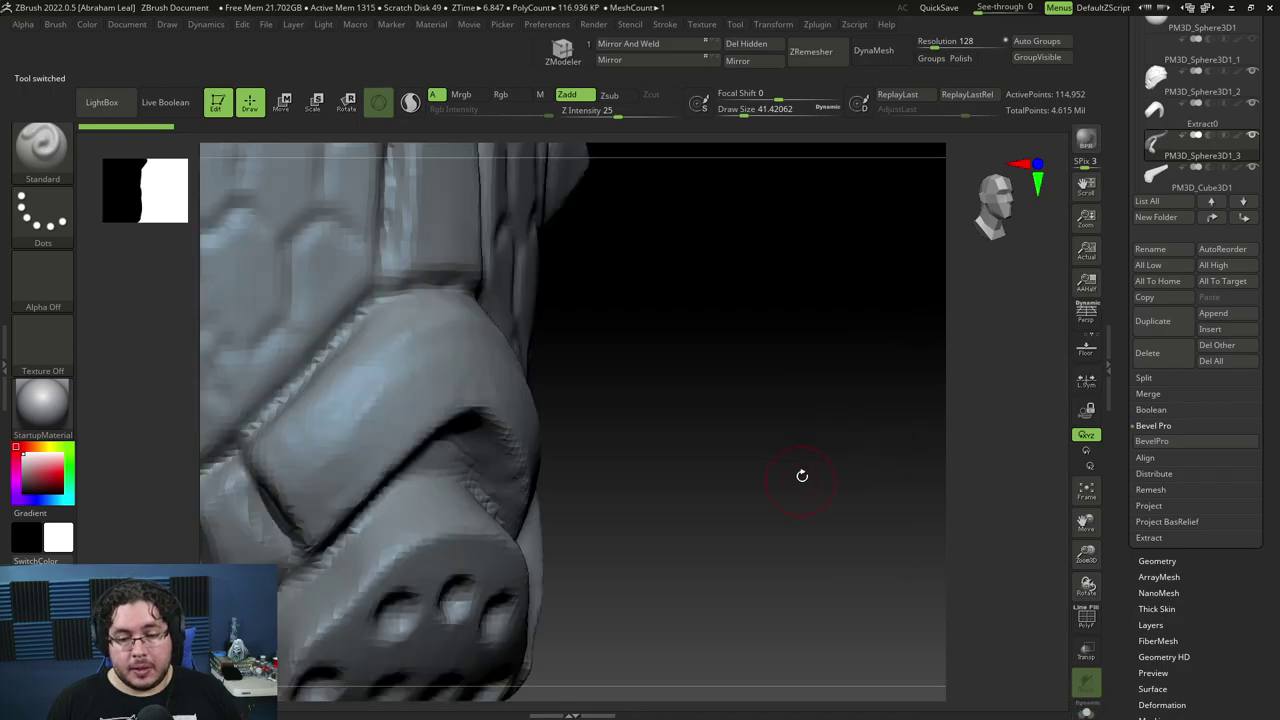
Select the bevelled Extract0 band and scale it up slightly so it sits proud of the face above the mouthpiece.
left_click(1166, 124)
left_click_drag(758, 322, 814, 331)
key("w")
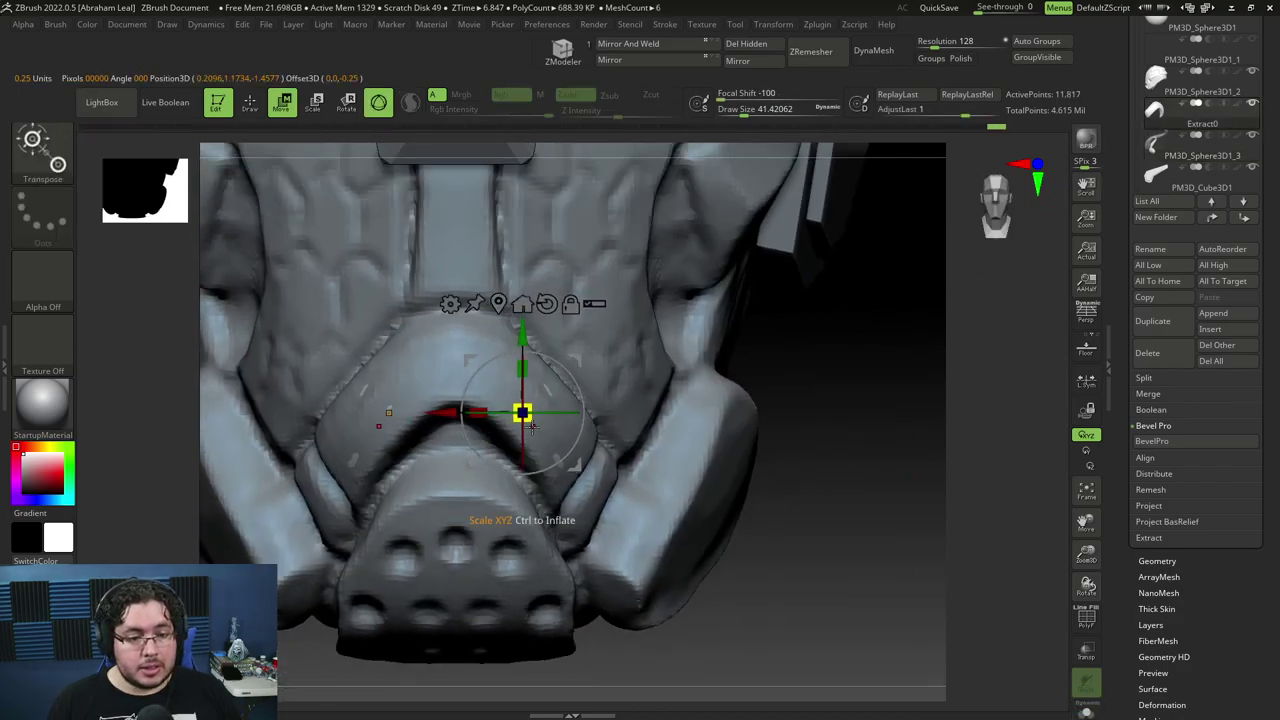
mouse_move(524, 415)
left_mouse_down()
mouse_move(566, 428)
mouse_move(535, 418)
left_mouse_up()
left_click_drag(535, 373, 536, 357)
left_click_drag(775, 352, 829, 344, "shift")
left_click_drag(610, 412, 607, 411)
key("q")
left_click_drag(823, 377, 786, 379)
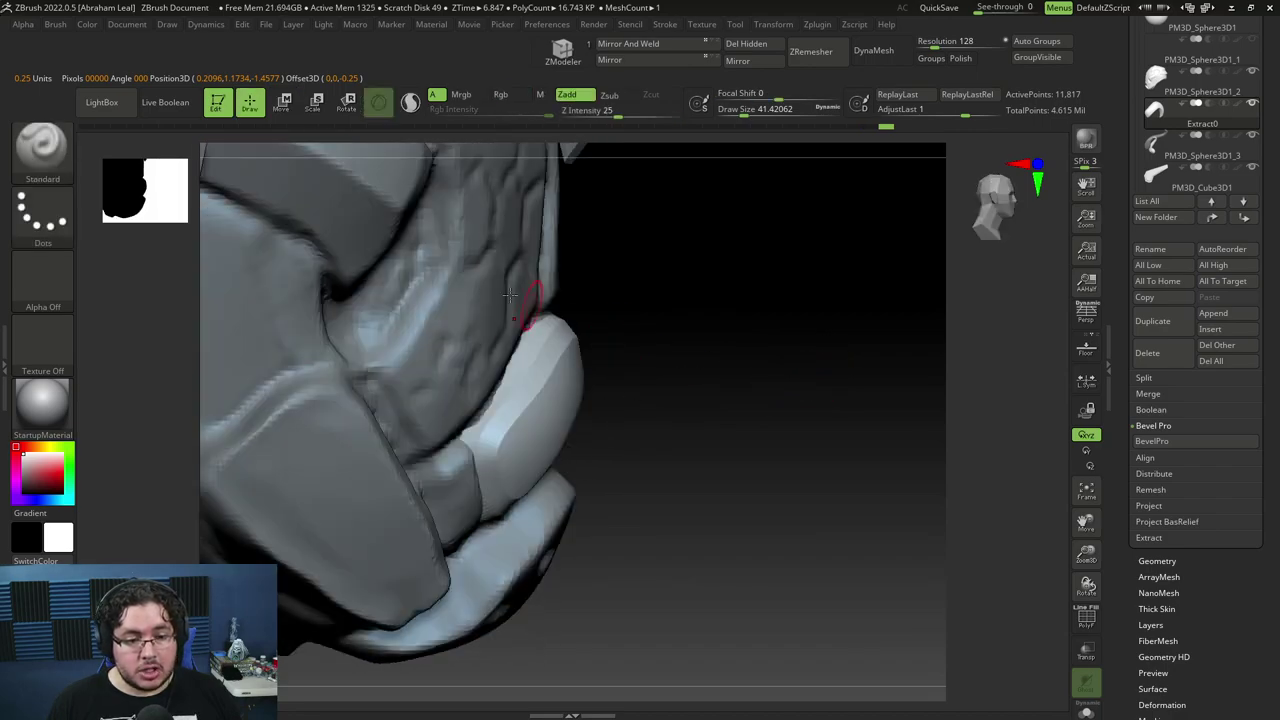
Select PM3D_Sphere3D1_2 and build up the surface beneath the band around the mouthpiece with ClayBuildup at draw size about 87.
left_click(510, 292, "alt")
left_click_drag(768, 327, 697, 319, "shift")
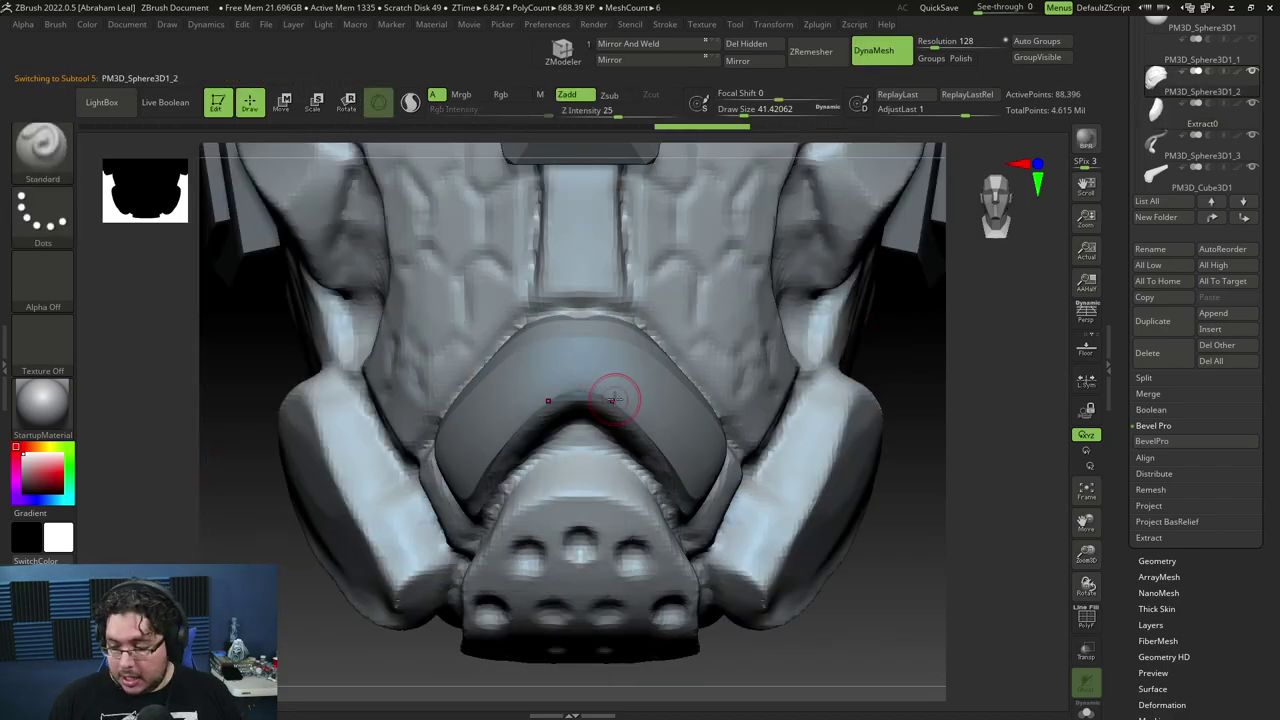
mouse_move(880, 545)
left_mouse_down()
mouse_move(920, 517)
mouse_move(932, 486)
left_mouse_up()
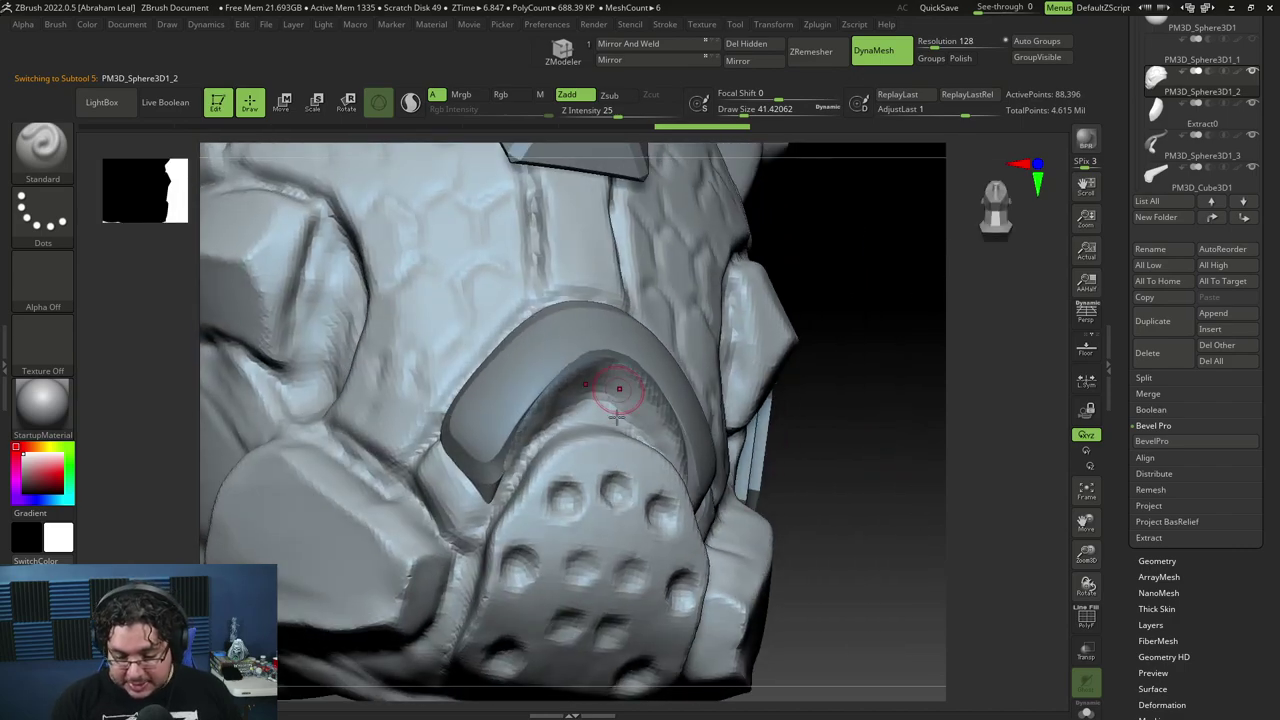
left_click_drag(828, 430, 856, 394, "ctrl")
mouse_move(803, 430)
left_mouse_down()
mouse_move(836, 437)
mouse_move(750, 375)
mouse_move(774, 369)
mouse_move(762, 378)
left_mouse_up()
key("b")
key("c")
key("b")
key("space")
key("space")
left_click_drag(762, 378, 796, 371)
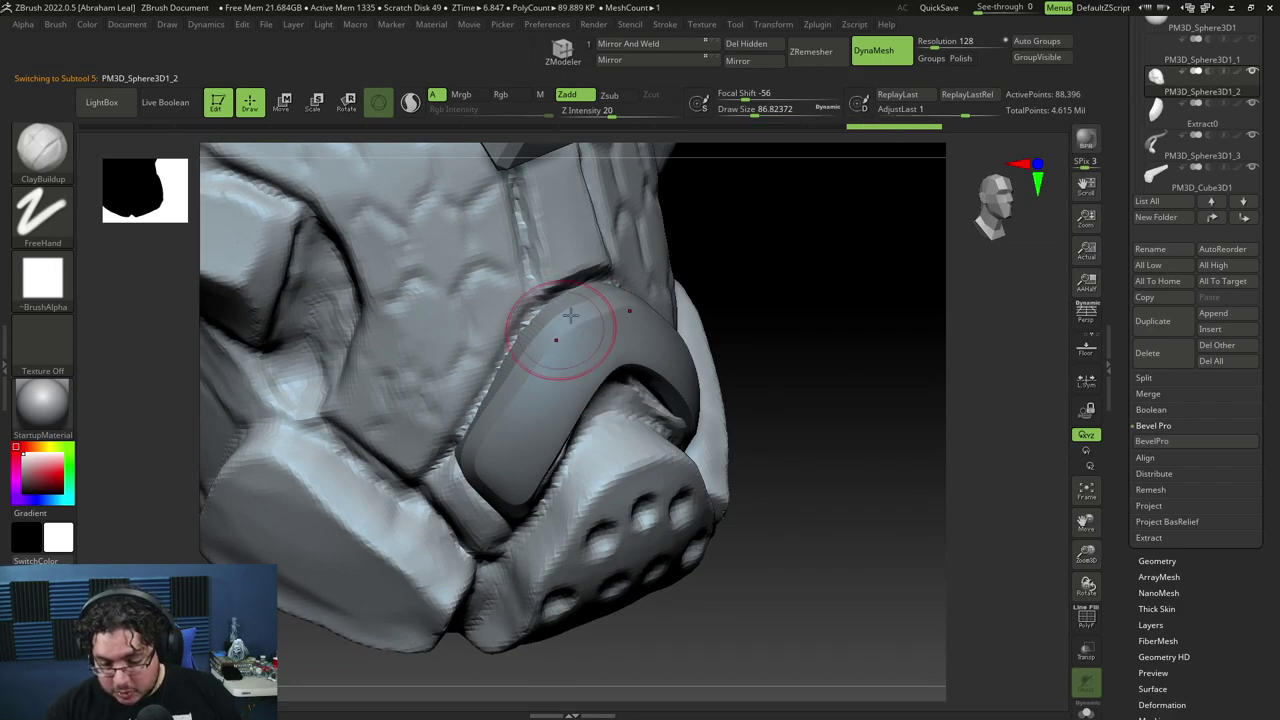
right_click_drag(620, 349, 751, 300)
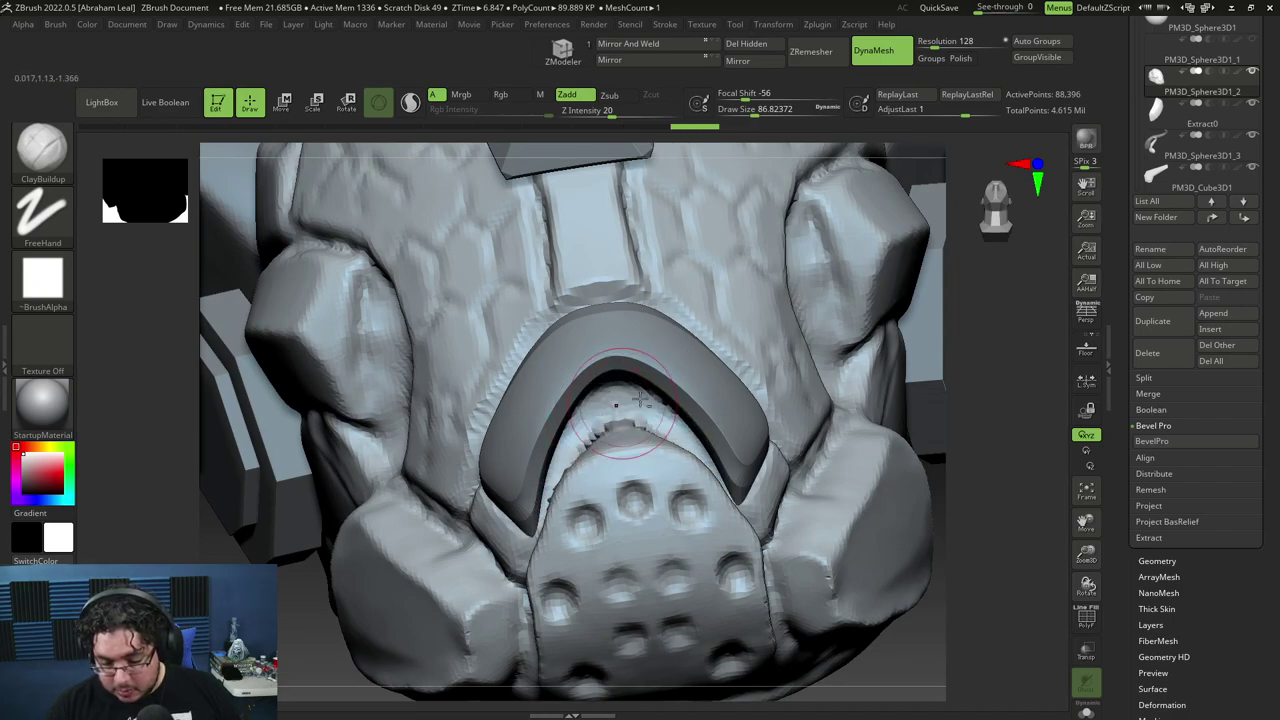
right_click_drag(977, 380, 705, 418)
Select the Extract0 band and pull its lower centre edge down towards the mouthpiece with the Move brush at draw size about 202.
left_click(694, 419, "alt")
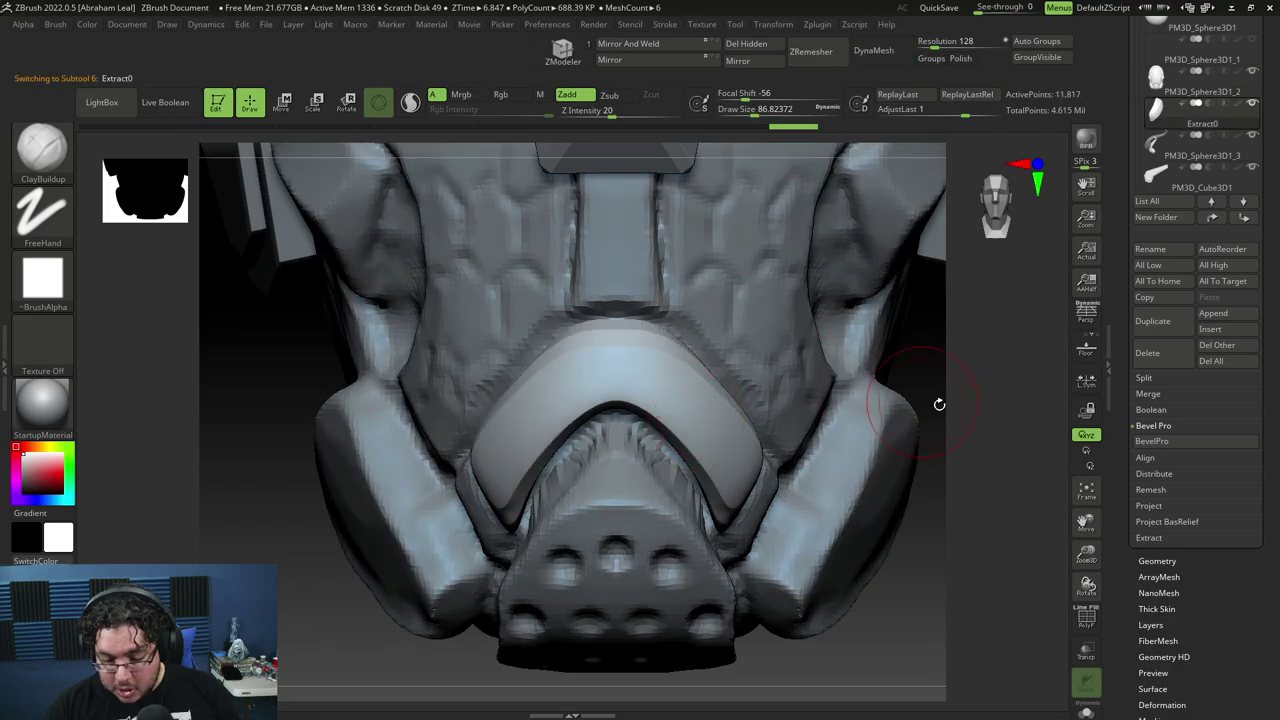
left_click_drag(937, 405, 931, 364, "alt")
key("b")
key("m")
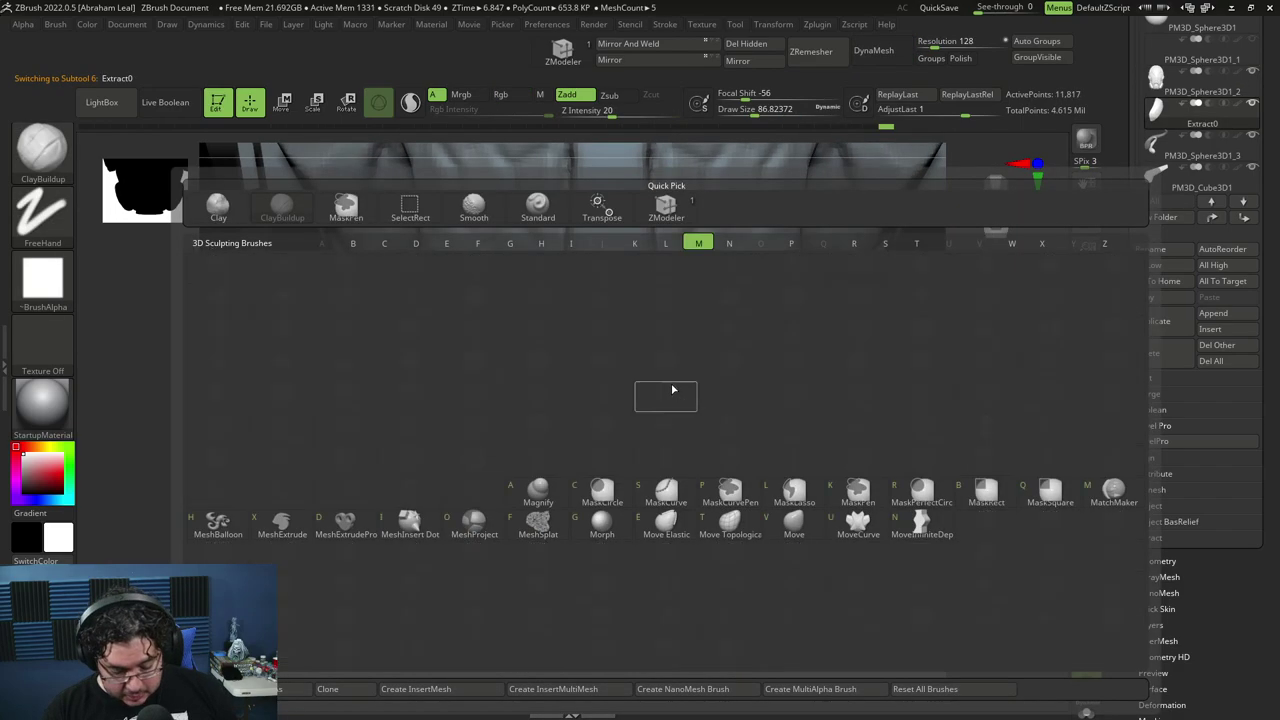
key("v")
key("space")
left_click_drag(674, 361, 693, 360)
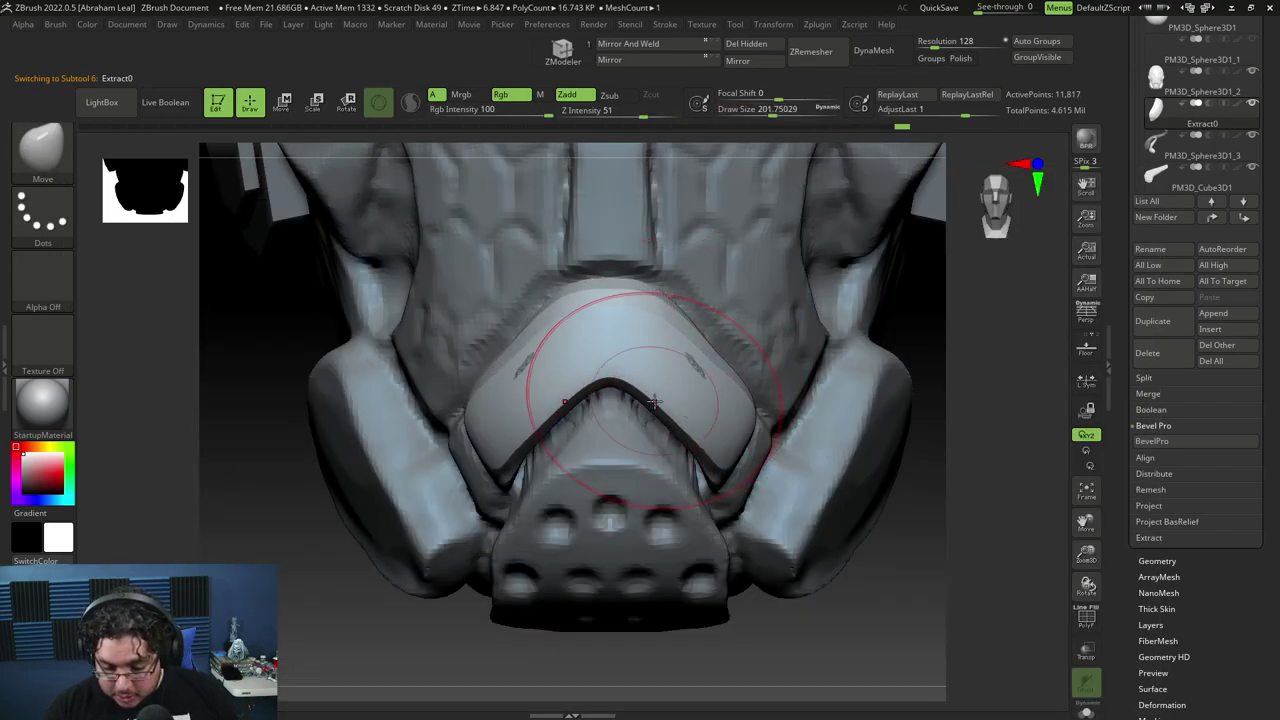
left_click_drag(654, 402, 656, 411)
key("bracketleft")
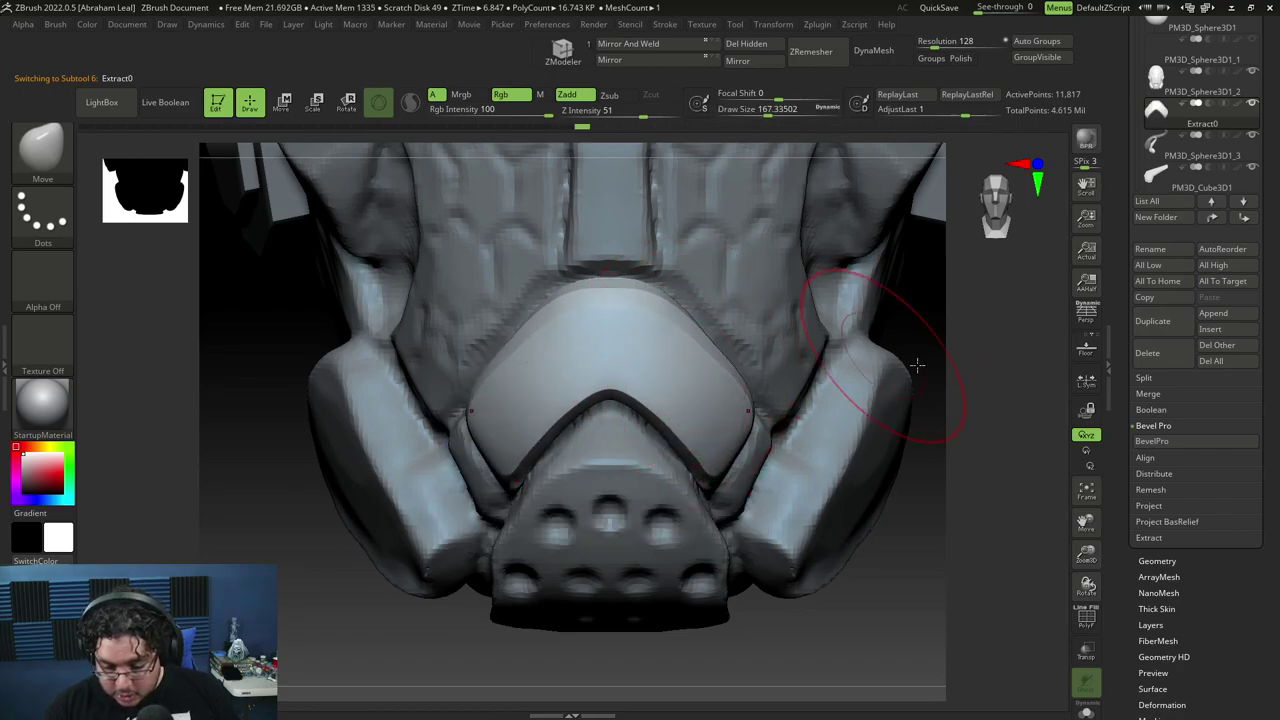
Shape the band's side profile and outer ends against the face with the Move brush at draw size about 187.
left_click_drag(917, 365, 755, 367)
key("bracketright")
key("bracketright")
left_click_drag(786, 396, 820, 361)
key("bracketleft")
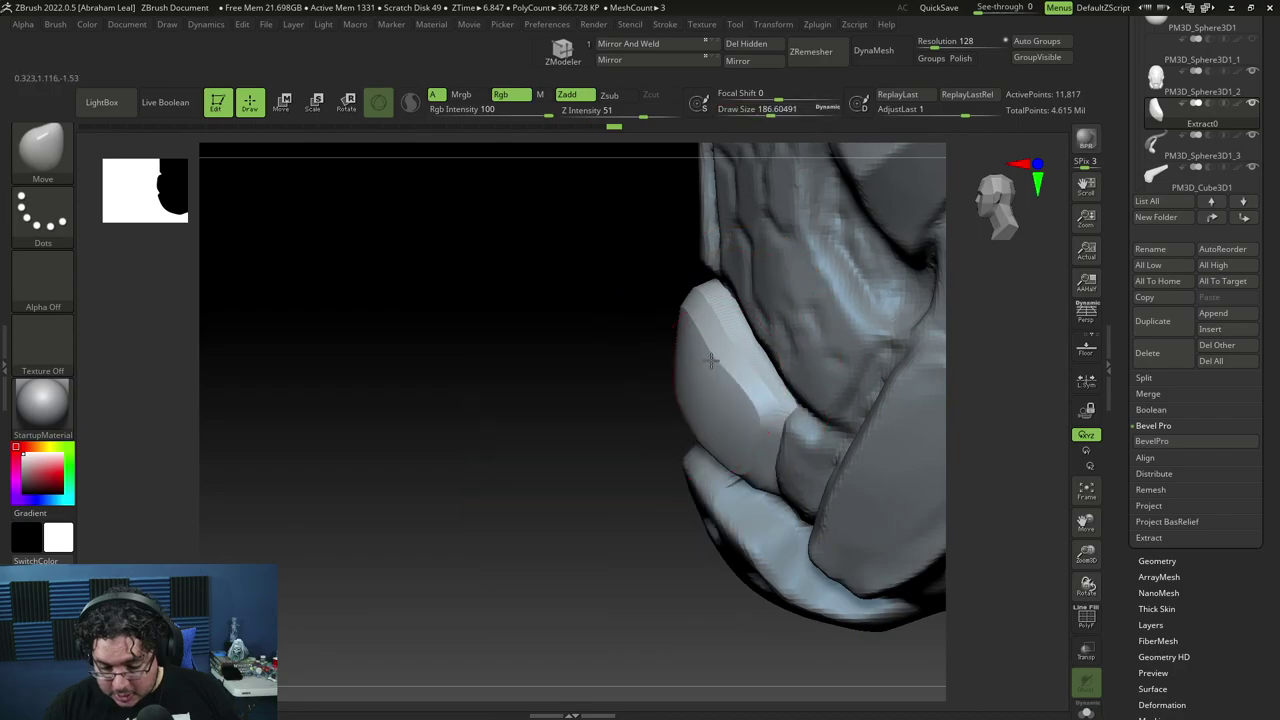
mouse_move(600, 419)
left_mouse_down()
mouse_move(707, 366)
mouse_move(644, 312)
left_mouse_up()
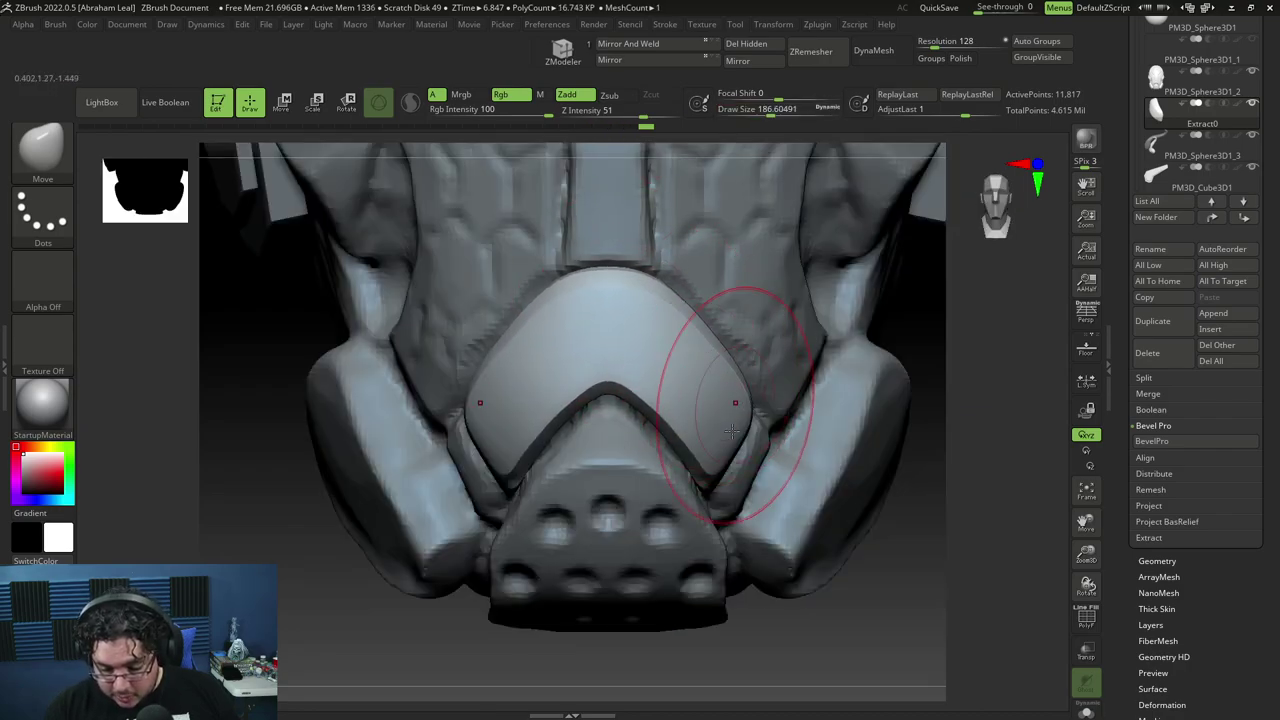
Refine the band's overall curve with the Move brush at draw size about 331, and its side profile at about 182.
key("bracketright")
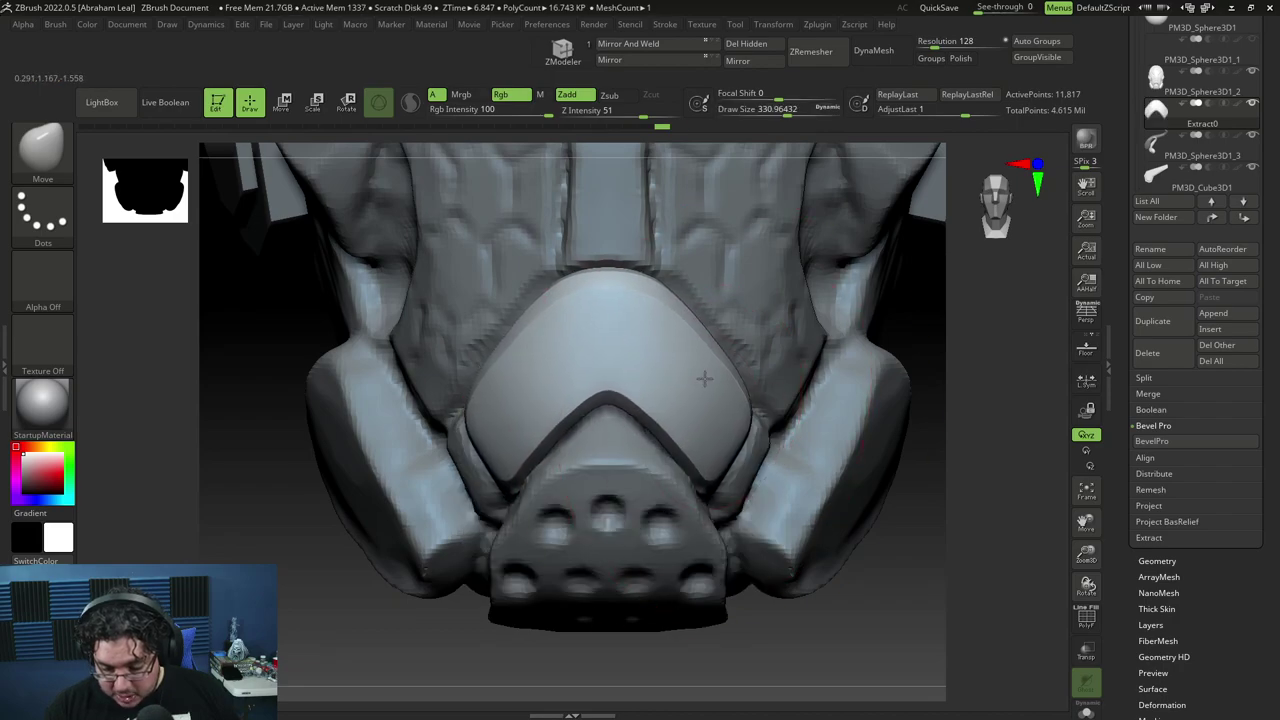
right_click_drag(872, 414, 769, 433)
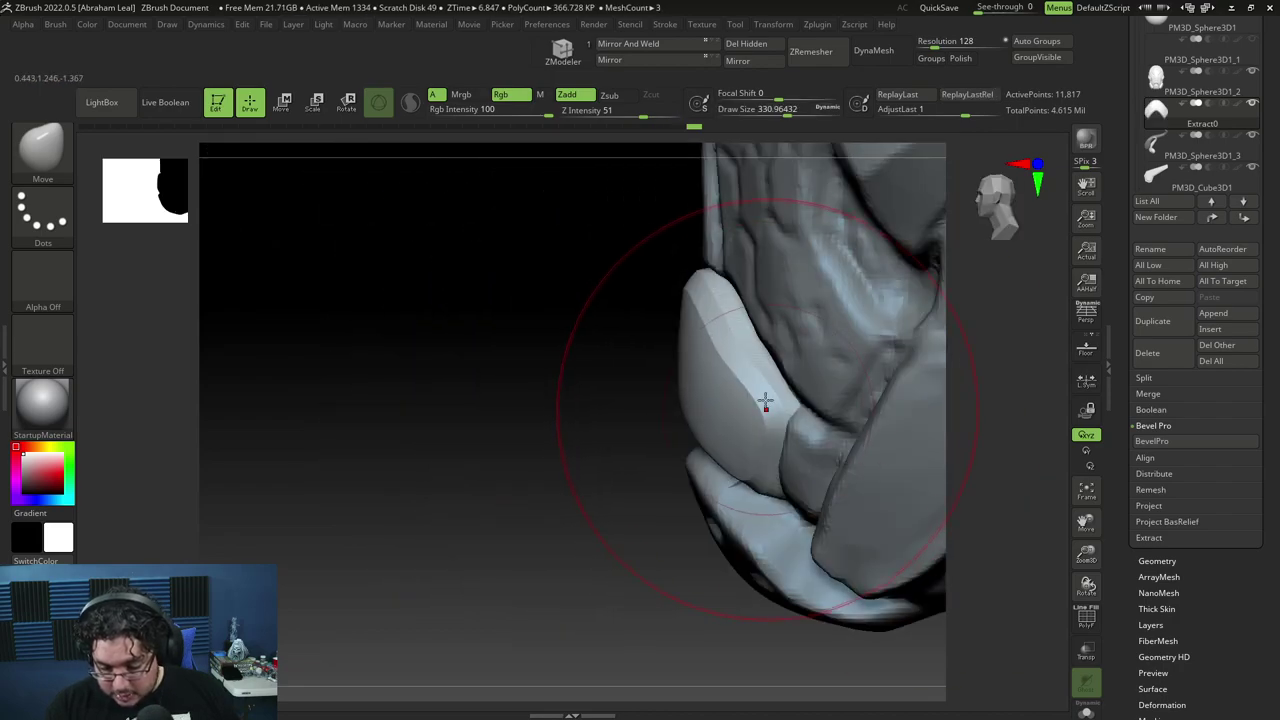
key("space")
left_click_drag(766, 397, 752, 397)
left_click_drag(600, 454, 650, 482)
key("space")
left_click_drag(737, 357, 729, 357)
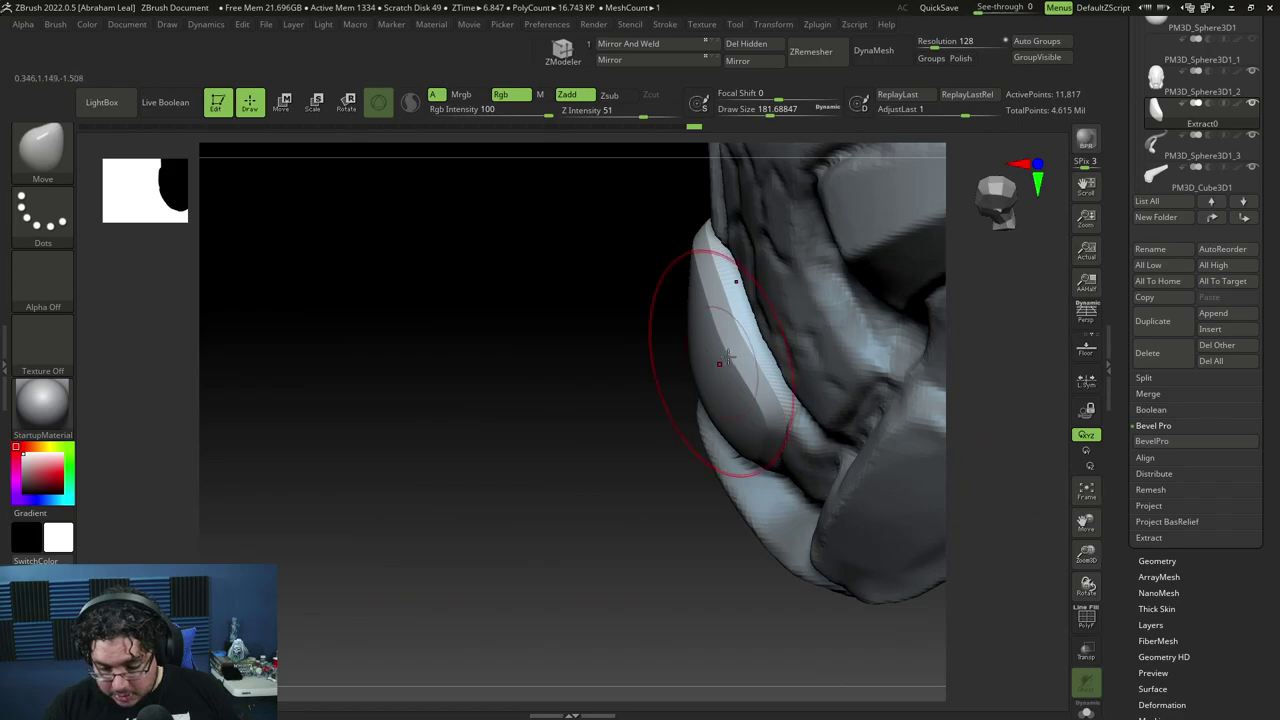
left_click_drag(628, 380, 729, 377)
Inspect from several angles how the reshaped band sits on the whole mask, and select PM3D_Sphere3D1_2.
mouse_move(915, 428)
left_mouse_down("alt")
mouse_move(929, 389)
mouse_move(889, 503)
mouse_move(880, 451)
mouse_move(820, 486)
mouse_move(749, 490)
left_mouse_up("alt")
key("space")
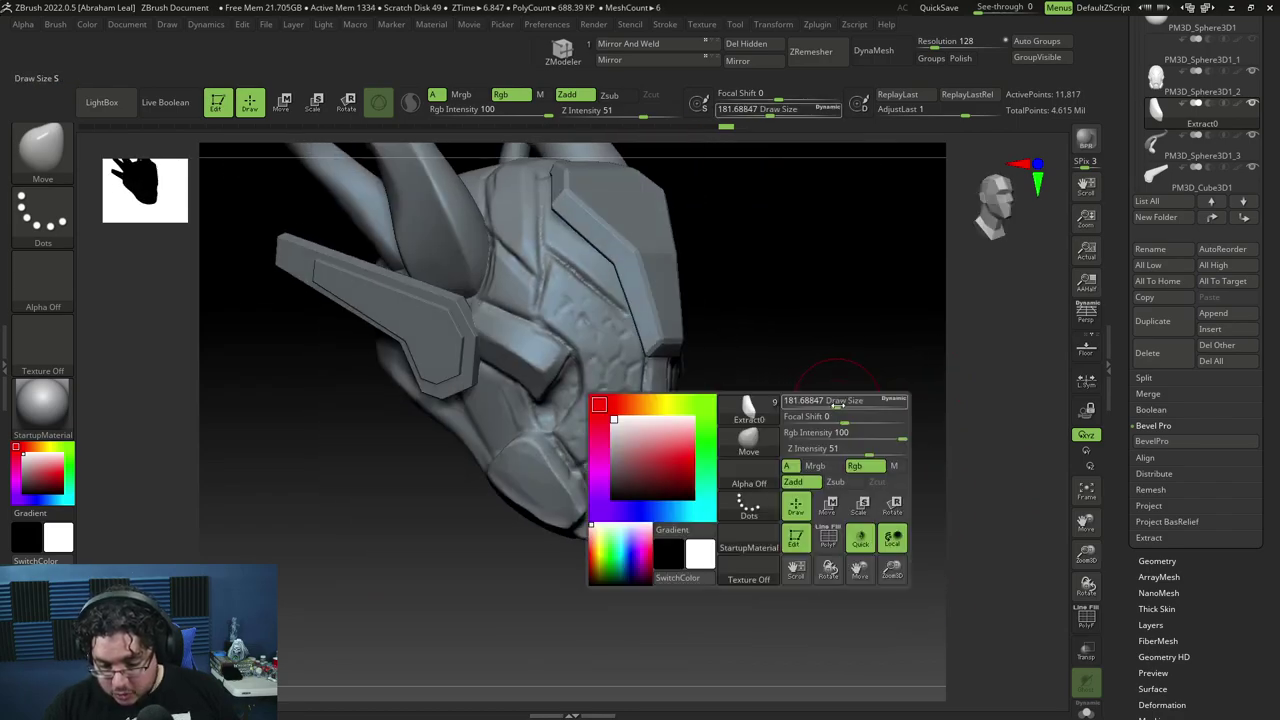
left_click_drag(836, 403, 824, 403)
left_click(681, 314, "alt")
left_click(670, 430, "alt")
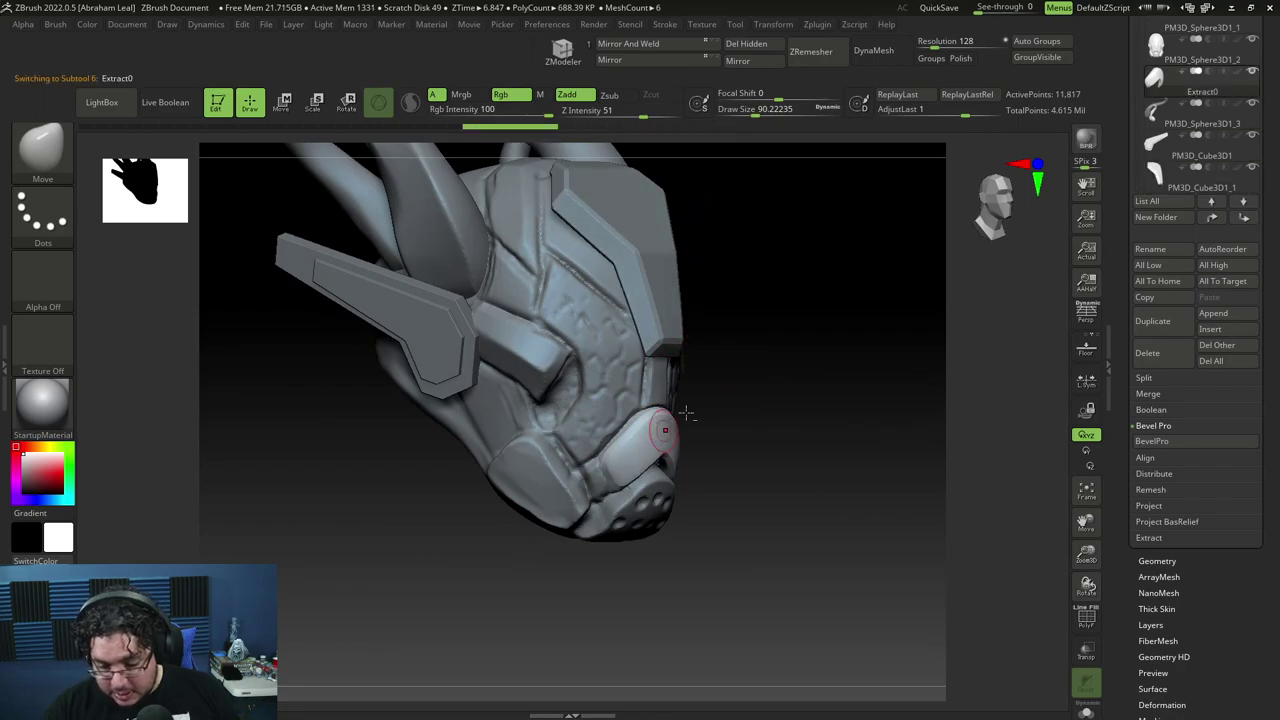
left_click_drag(690, 414, 796, 533, "alt")
left_click(662, 461, "alt")
left_click_drag(938, 385, 920, 357)
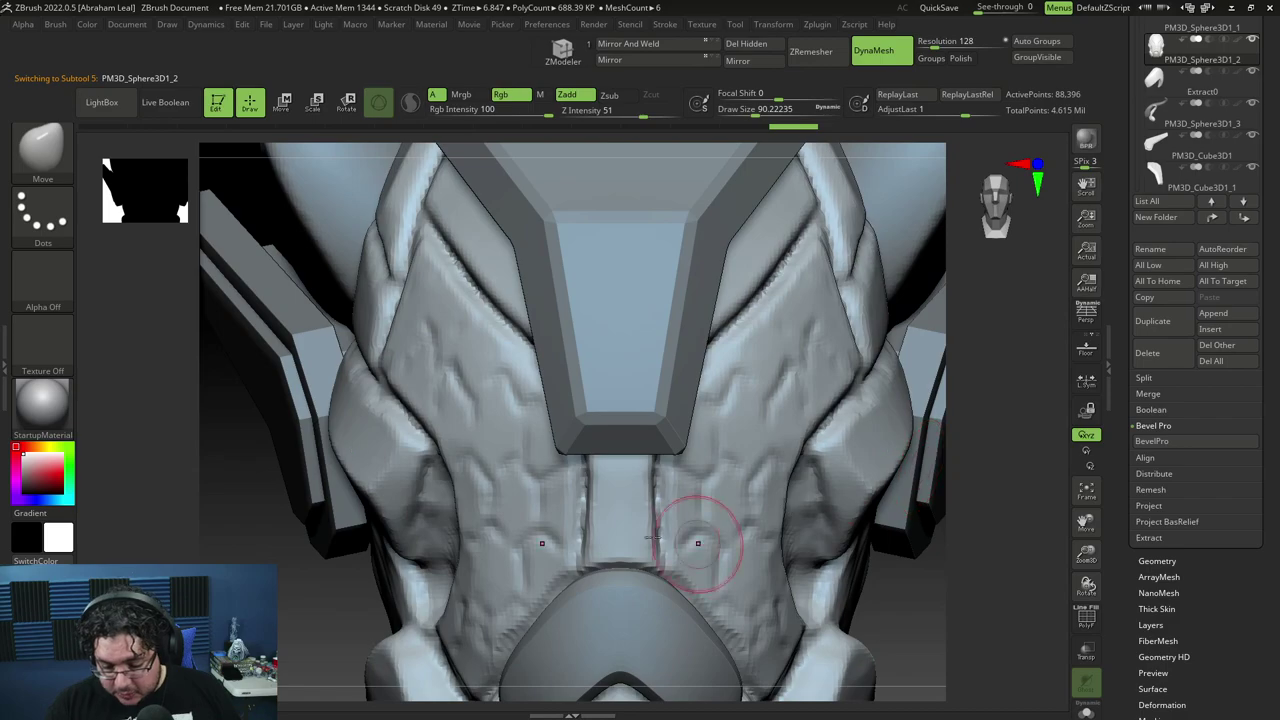
left_click_drag(904, 579, 886, 471, "alt")
left_click_drag(886, 471, 677, 438)
mouse_move(460, 508)
left_mouse_down()
mouse_move(485, 530)
mouse_move(594, 482)
left_mouse_up()
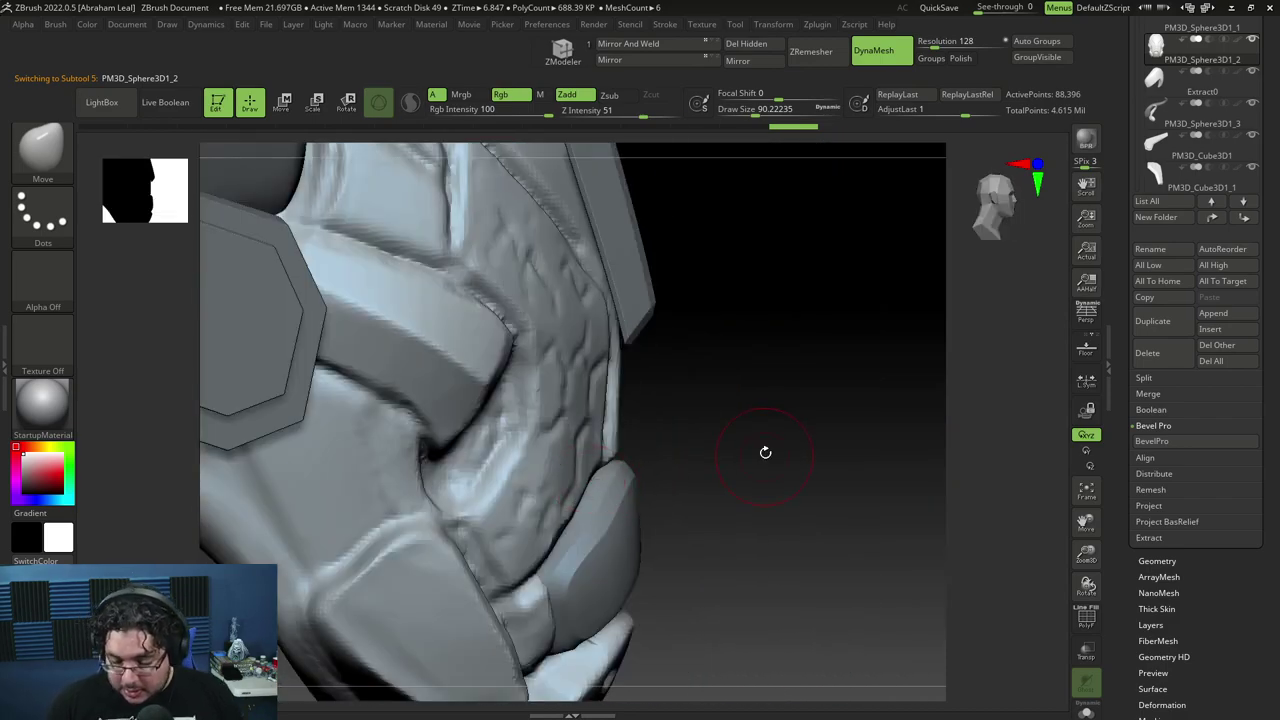
left_click_drag(765, 452, 829, 477)
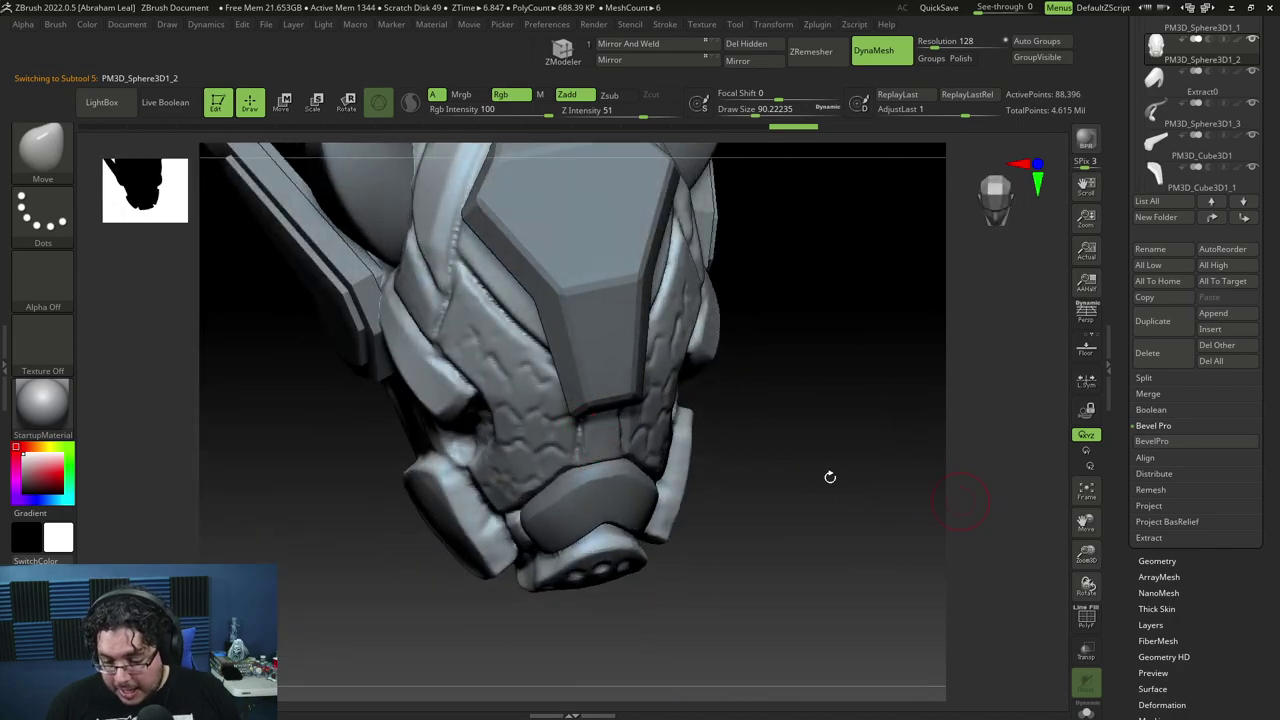
Isolate PM3D_Sphere3D1_2 in Solo mode and start masking the forehead panel inside its raised border.
left_click_drag(1030, 680, 836, 543)
left_click_drag(673, 325, 645, 345)
key("space")
left_click_drag(627, 288, 642, 288)
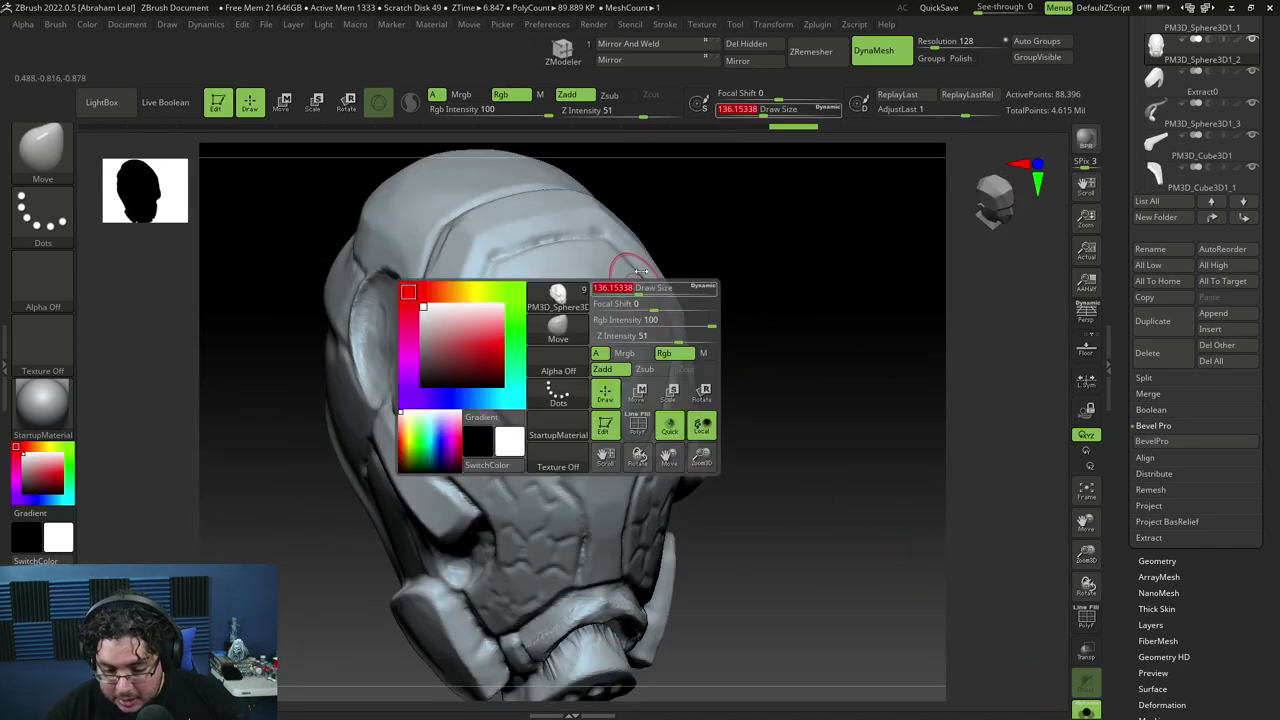
key("space")
left_click_drag(511, 291, 518, 291)
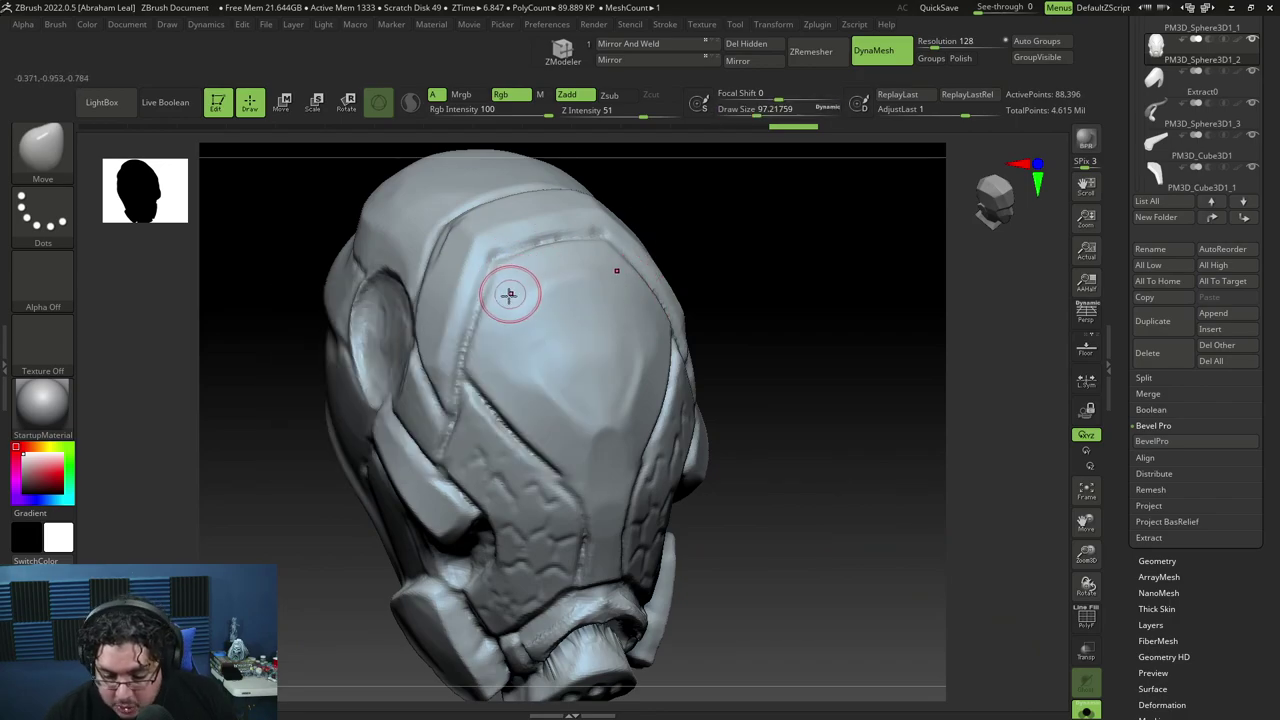
mouse_move(497, 345)
left_mouse_down("ctrl")
mouse_move(508, 290)
mouse_move(533, 265)
mouse_move(480, 355)
mouse_move(535, 422)
mouse_move(600, 300)
mouse_move(600, 390)
mouse_move(580, 314)
mouse_move(606, 425)
left_mouse_up("ctrl")
Extend the mask down the nose bridge with MaskPen at draw size about 68, and refine its edges at about 54.
mouse_move(786, 377)
left_mouse_down()
mouse_move(757, 211)
mouse_move(745, 212)
left_mouse_up()
key("space")
mouse_move(551, 301)
left_mouse_down()
mouse_move(576, 395)
mouse_move(571, 448)
left_mouse_up()
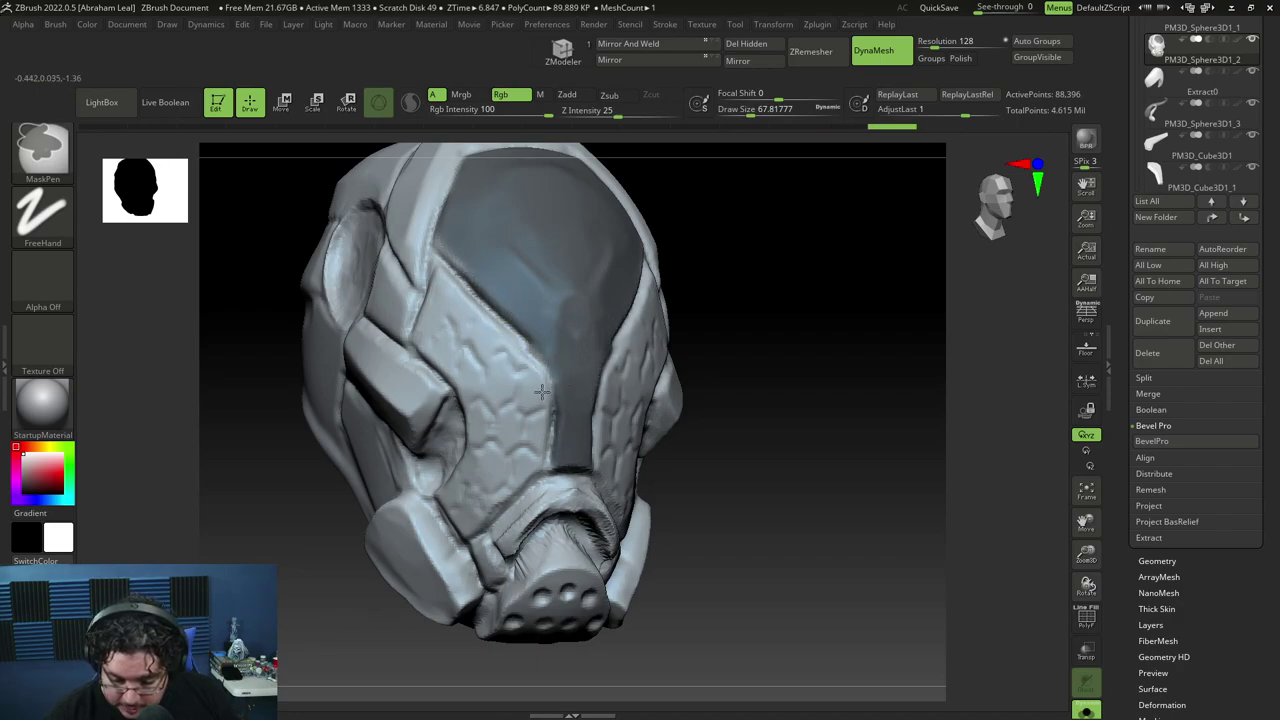
key("space")
left_click_drag(593, 345, 589, 345)
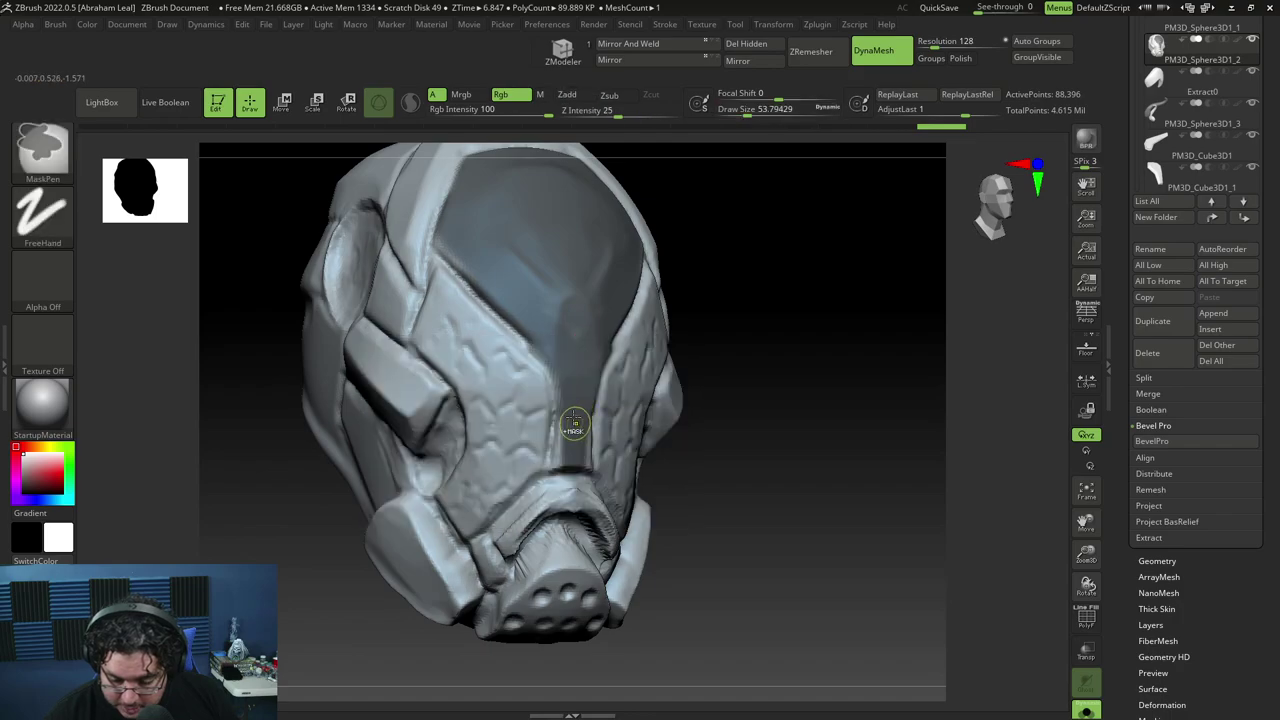
left_click(440, 237, "ctrl")
Extract the masked forehead and nose bridge as a new subtool with S Smt 5 and Thick 0, and accept it.
left_click(1148, 538)
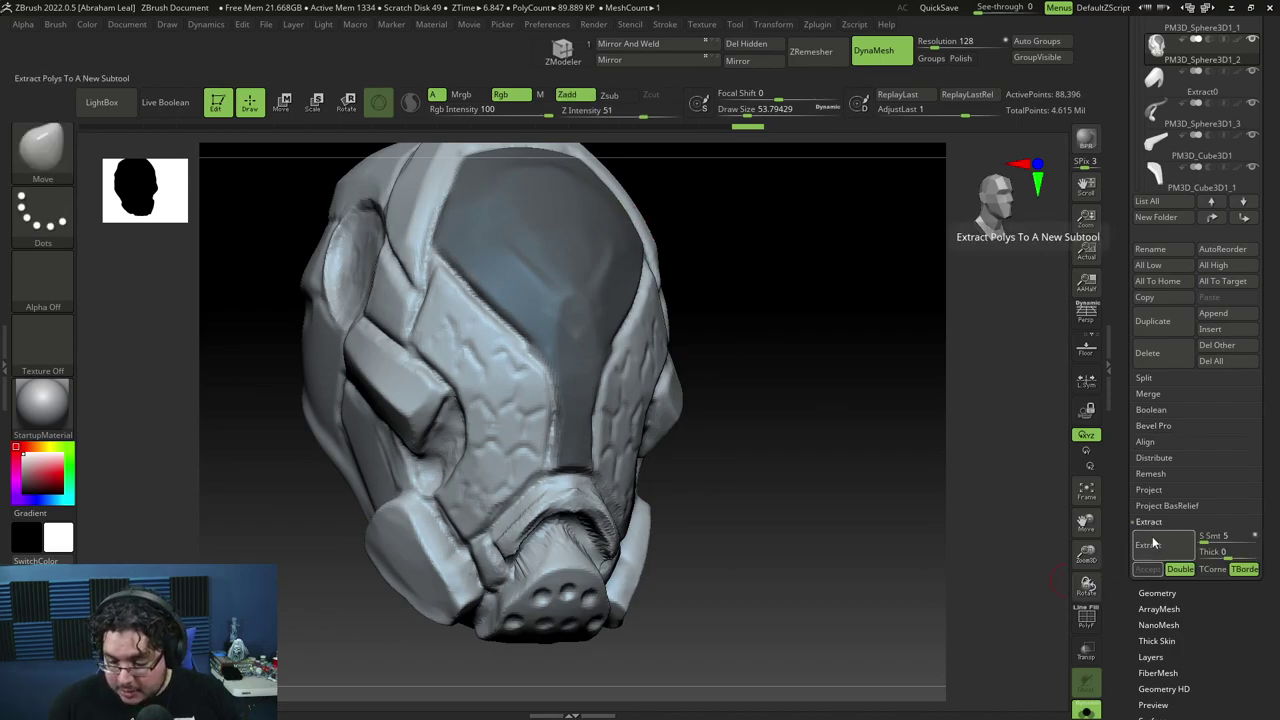
left_click(1158, 546)
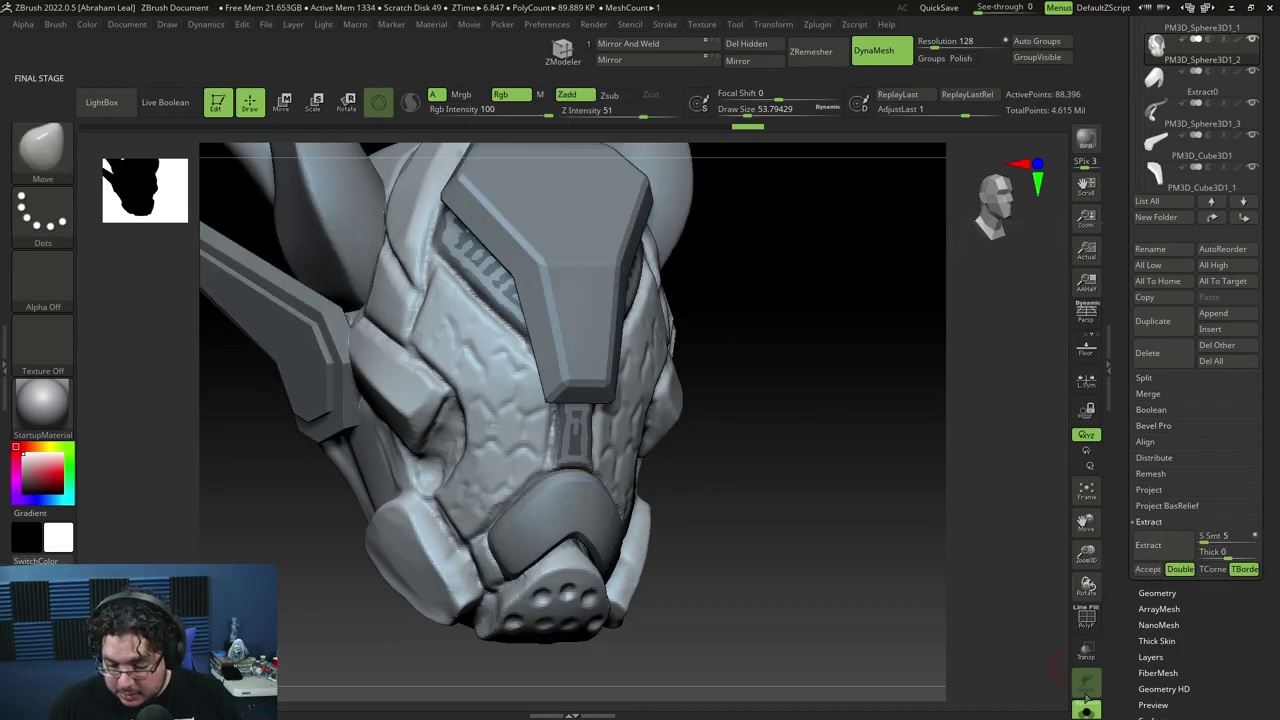
left_click(1147, 569)
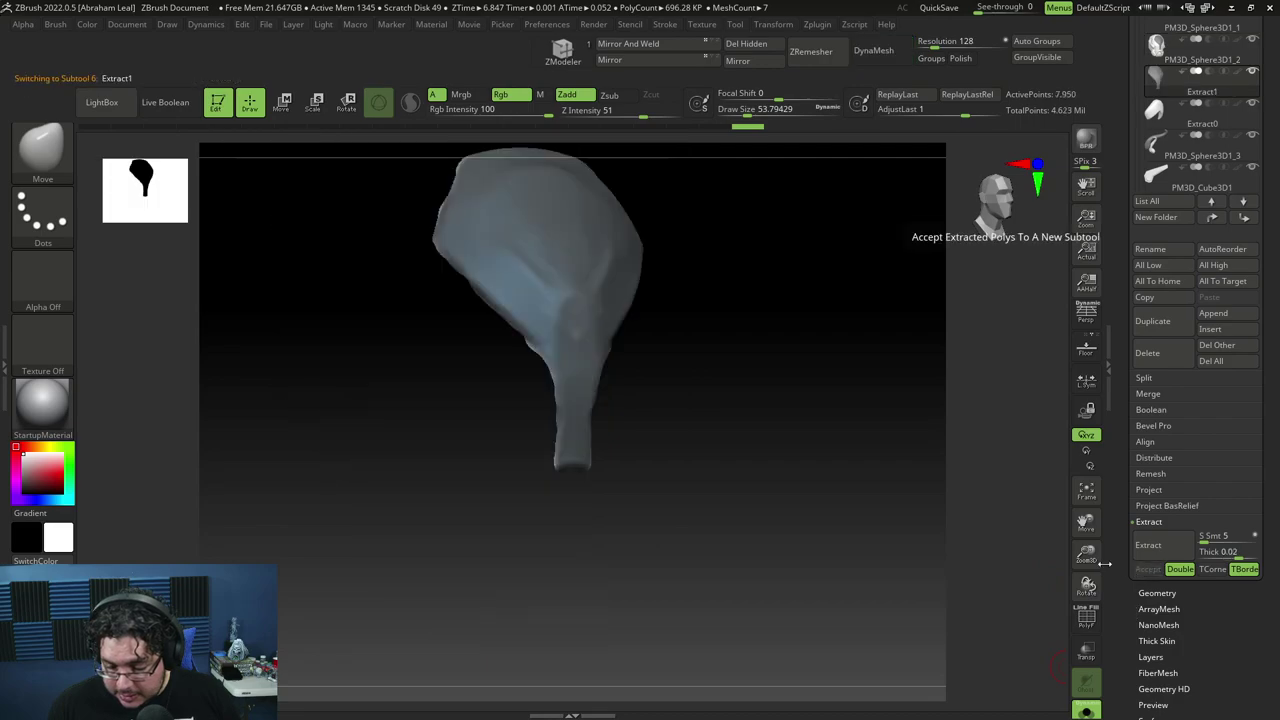
Check the extracted forehead piece against the full model, isolate it again in Solo mode and clear its mask.
left_click(1084, 714)
left_click_drag(820, 550, 810, 522, "alt")
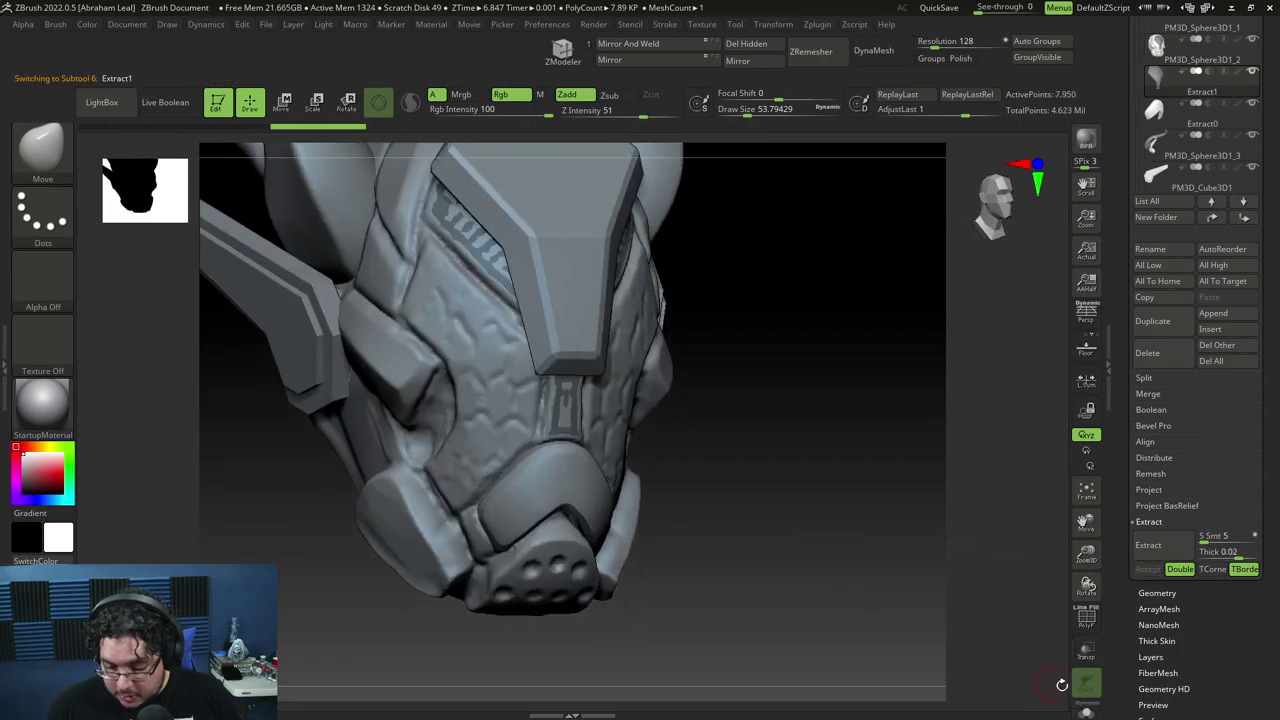
left_click(1084, 711)
left_click_drag(872, 440, 915, 473, "ctrl")
Smooth the extracted forehead piece with the Polish By Groups and Polish Crisp Edges deformations.
left_click_drag(1253, 661, 1250, 386)
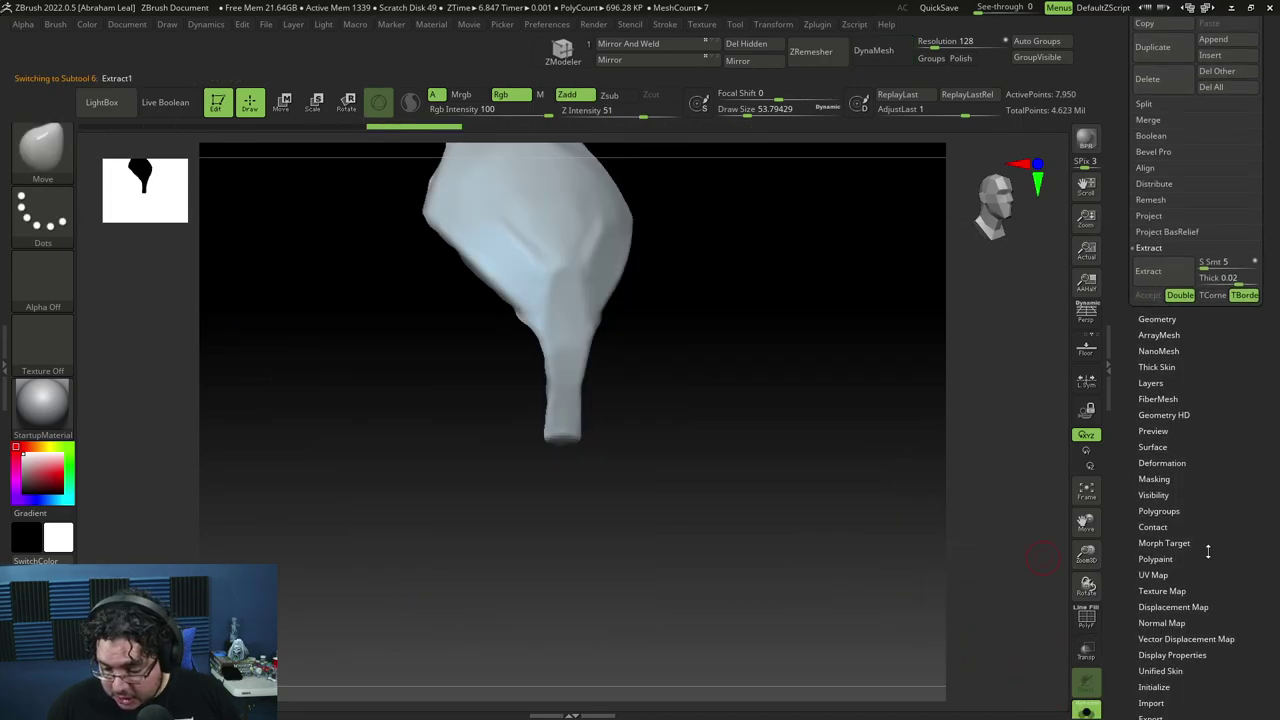
left_click(1185, 463)
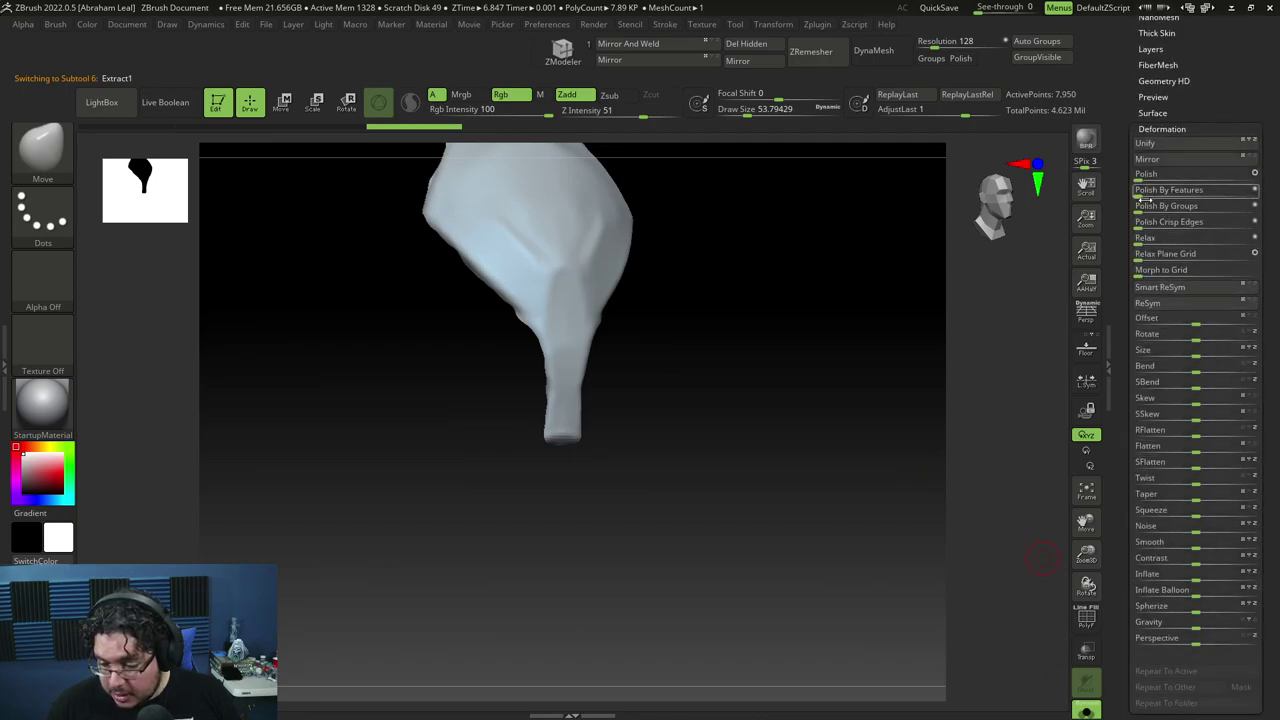
left_click_drag(1140, 206, 1261, 190)
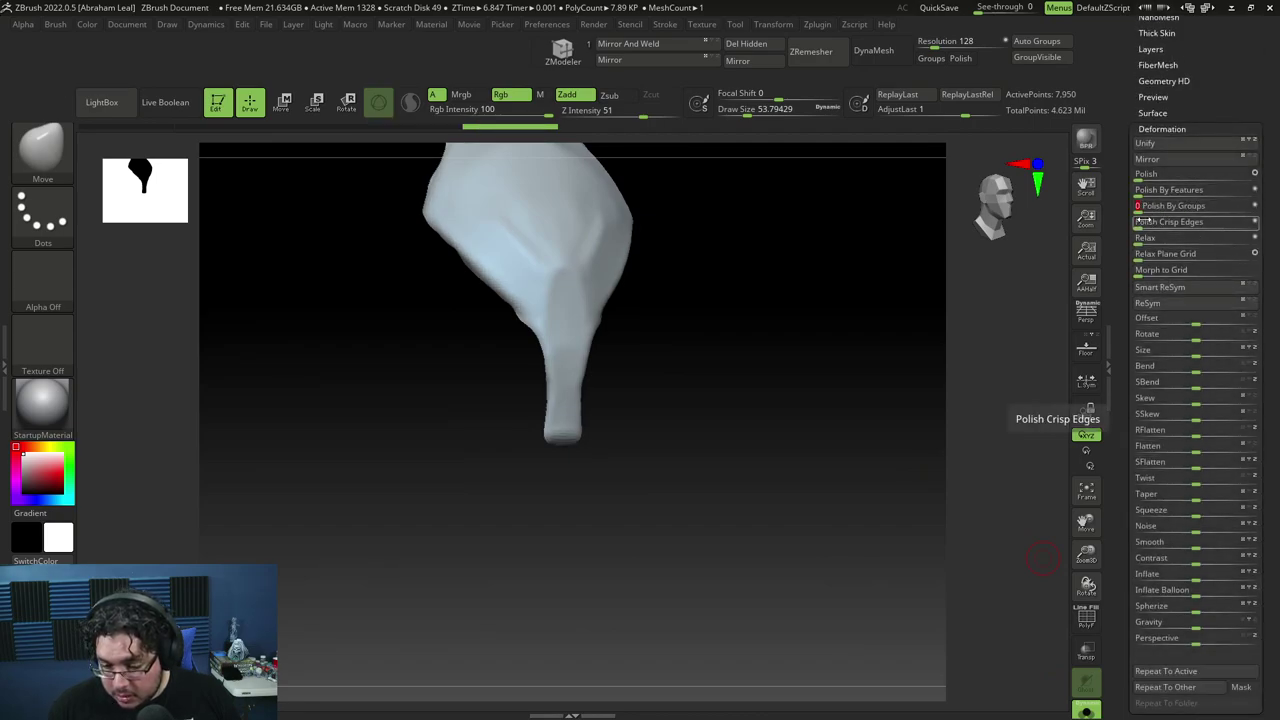
left_click_drag(1142, 222, 1256, 213)
left_click_drag(1141, 206, 1256, 198)
Remesh the forehead piece repeatedly with ZRemesher set to Half to reduce it to a low-polygon mesh.
scroll(1226, 240, "up", 4)
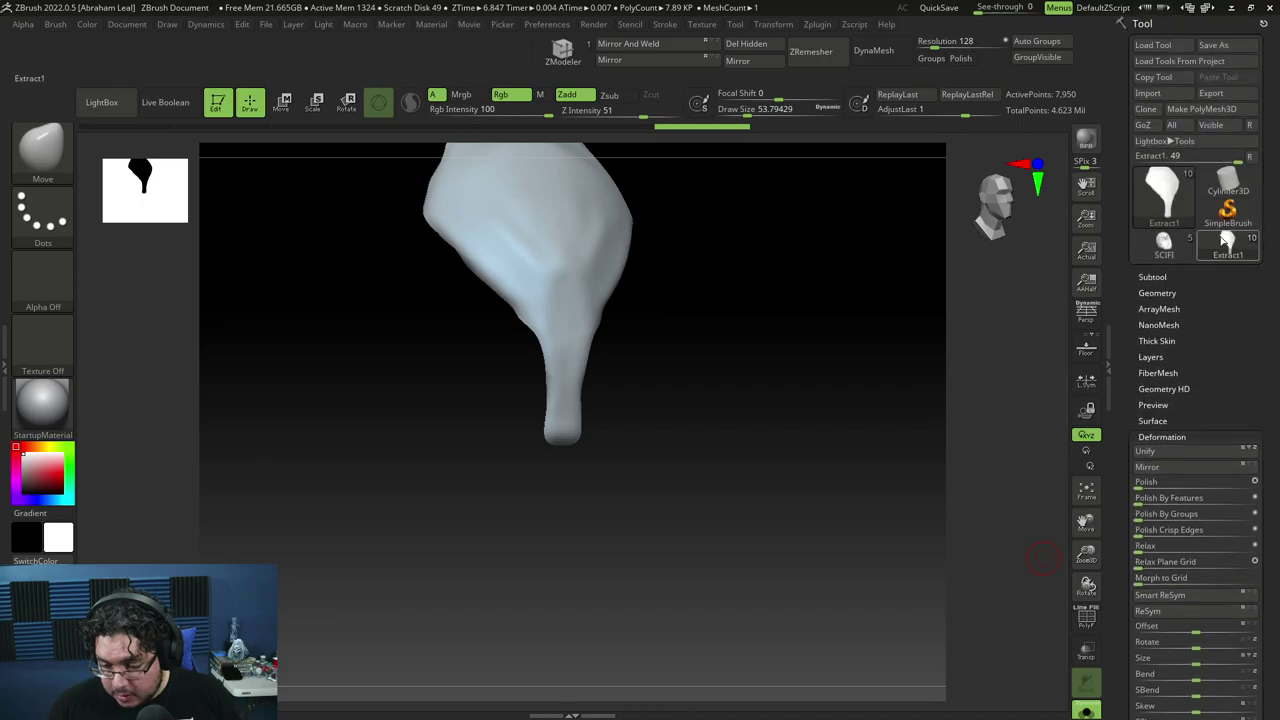
left_click(1157, 292)
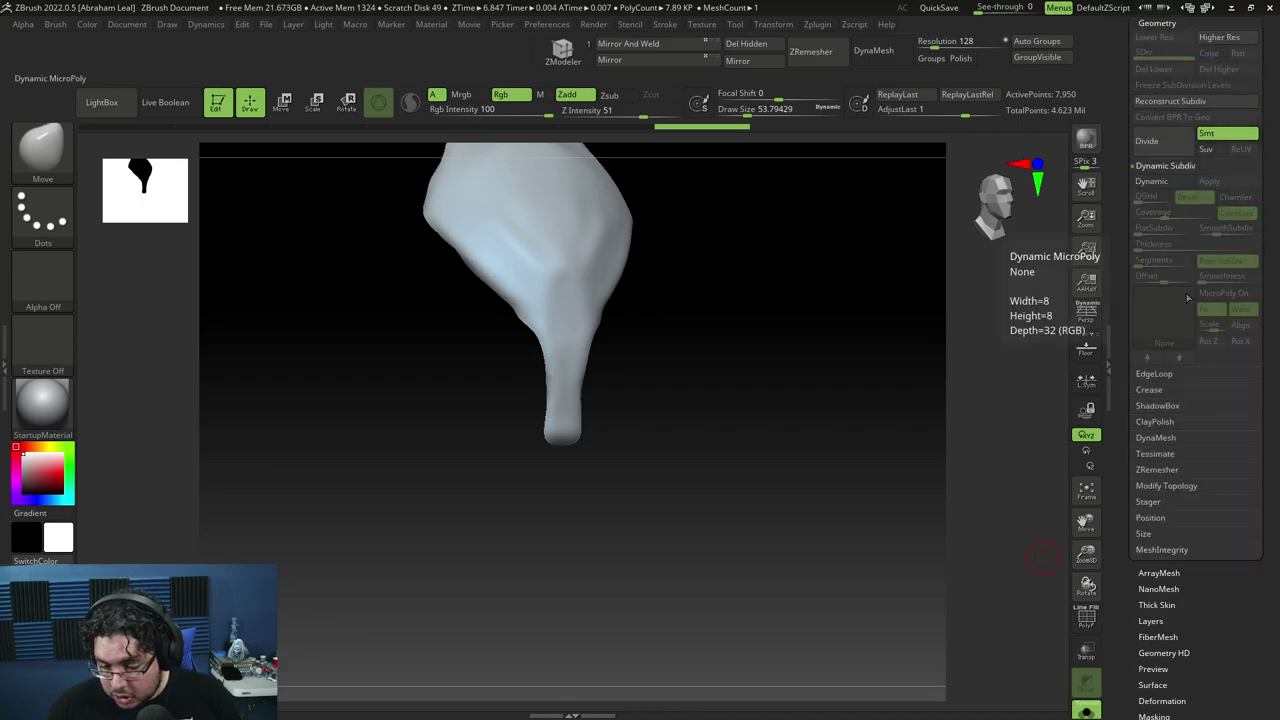
left_click(1165, 470)
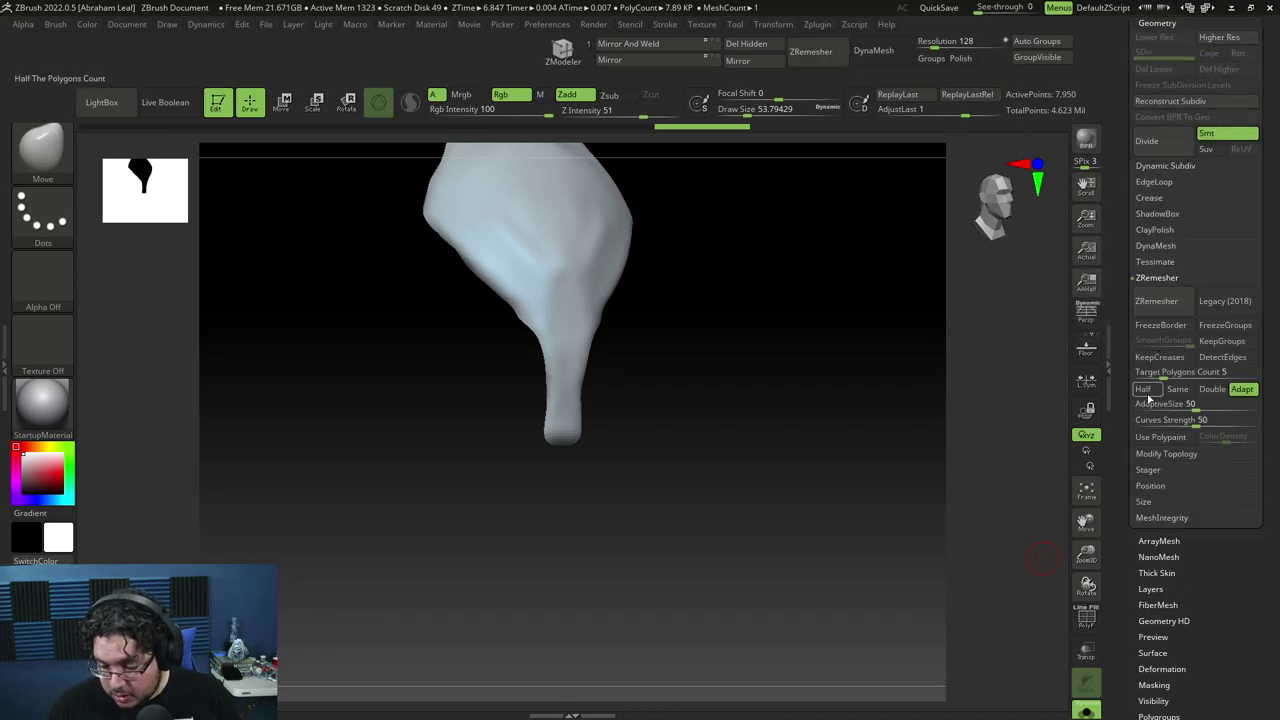
left_click(1146, 393)
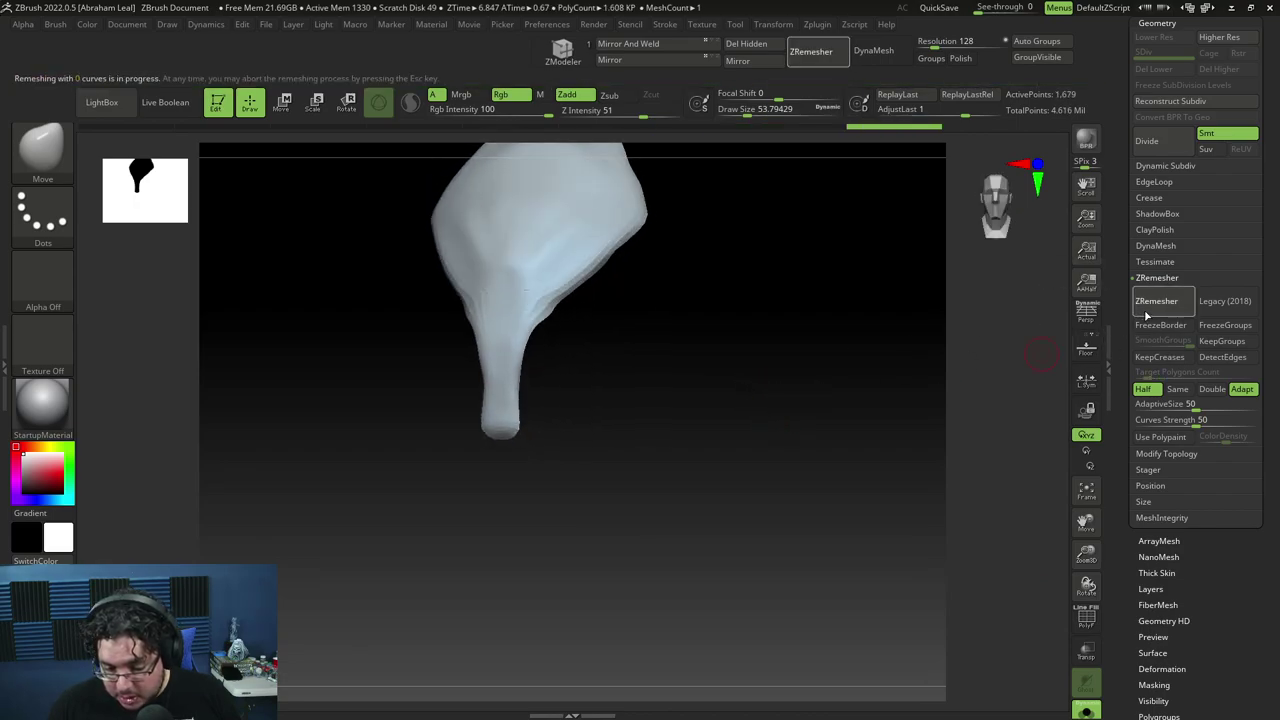
left_click(1148, 307)
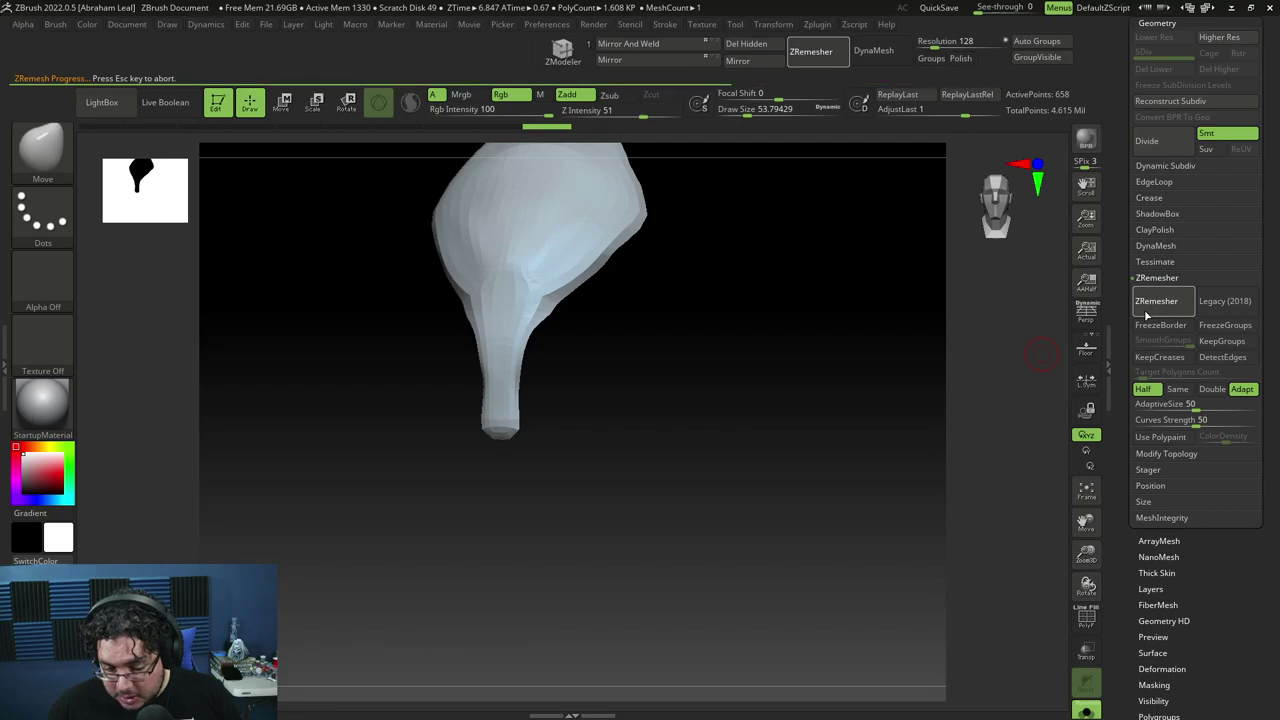
left_click_drag(983, 326, 862, 331)
left_click_drag(797, 408, 713, 431)
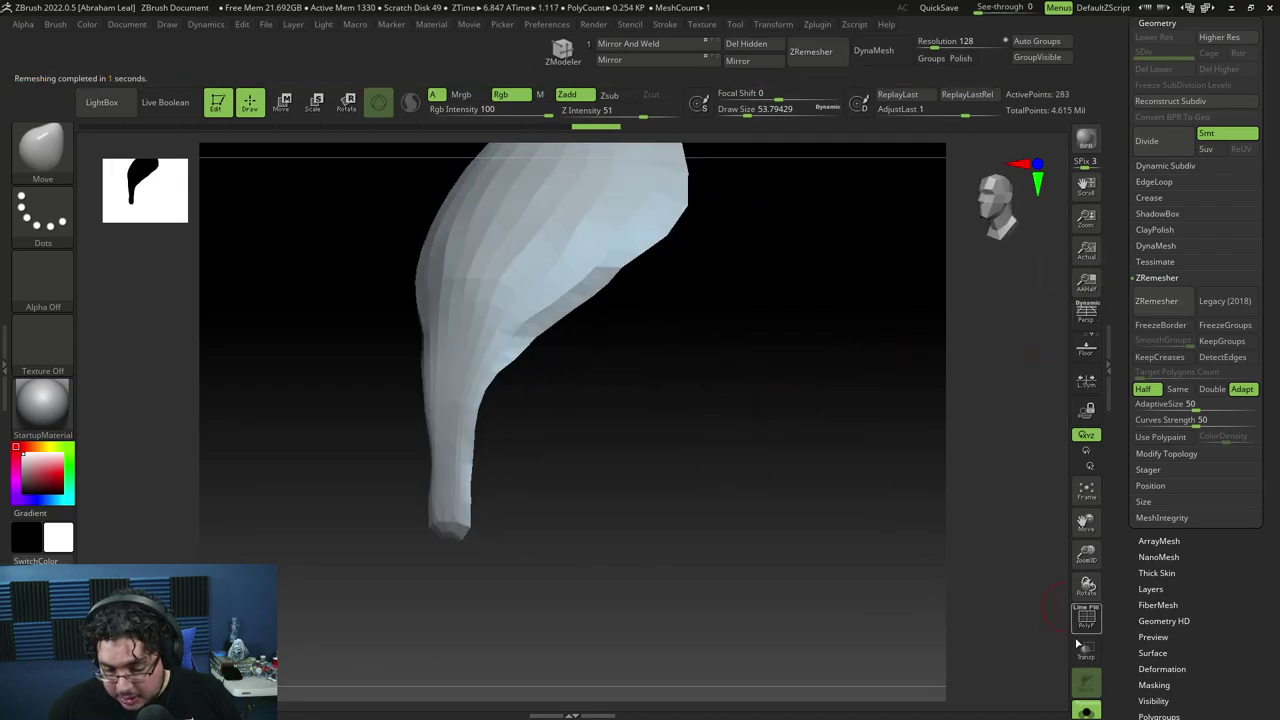
Show the forehead piece's PolyFrame, undo its last ZRemesher pass, and set the Move brush's draw size to about 154.
left_click(1088, 623)
left_click_drag(885, 530, 809, 497)
left_click_drag(690, 411, 592, 438)
key("space")
left_click(663, 352)
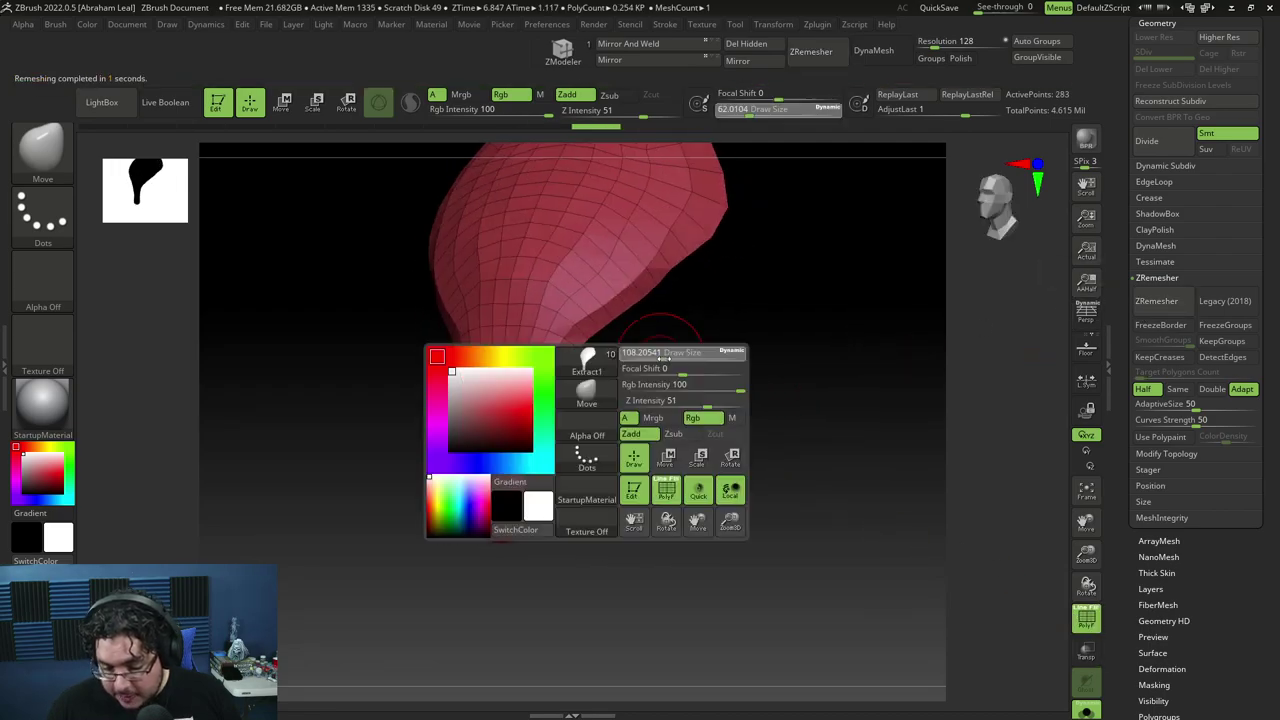
mouse_move(663, 385)
left_mouse_down()
mouse_move(594, 355)
mouse_move(534, 391)
left_mouse_up()
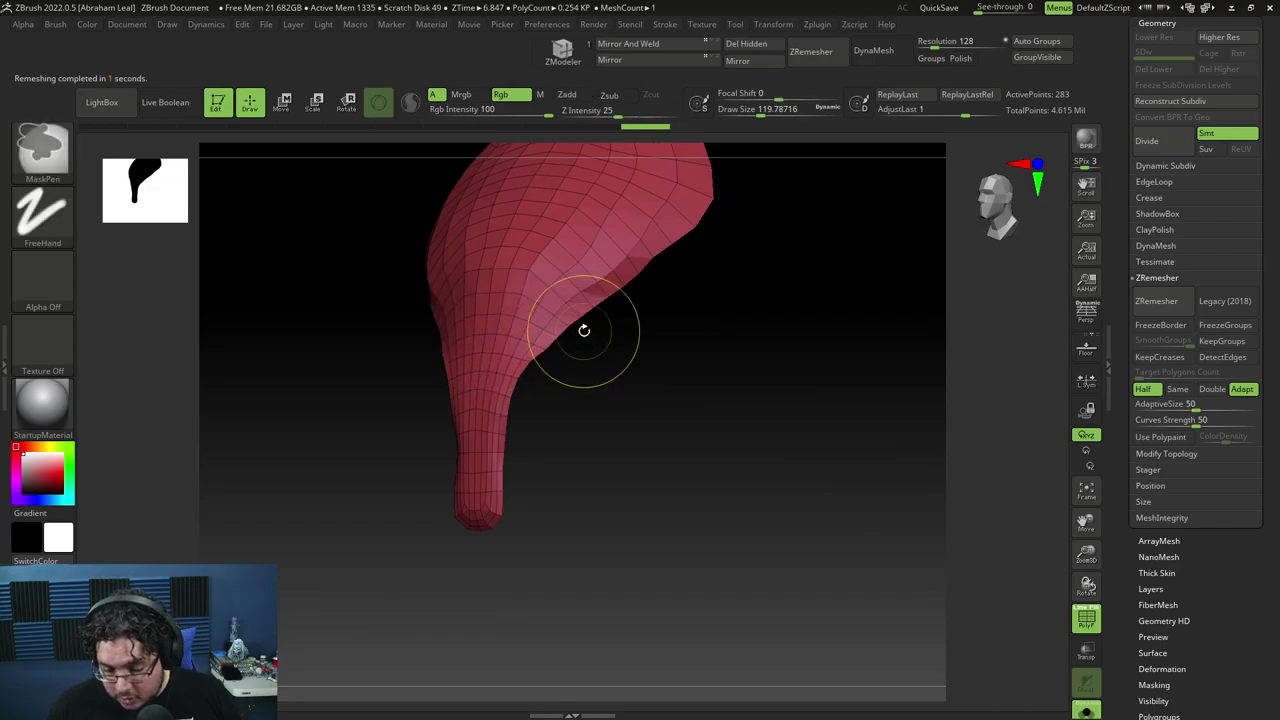
key("space")
left_click_drag(568, 330, 593, 330)
key("ctrl+z")
key("ctrl+z")
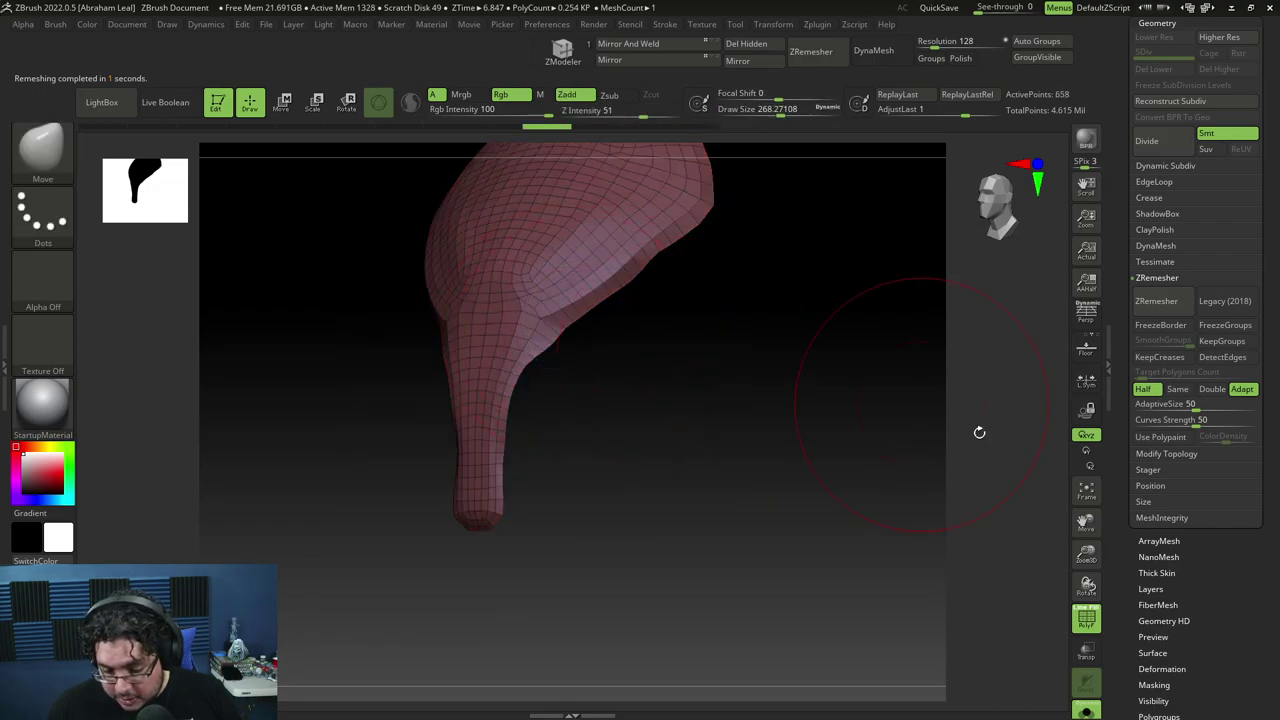
key("space")
left_click_drag(610, 340, 557, 341)
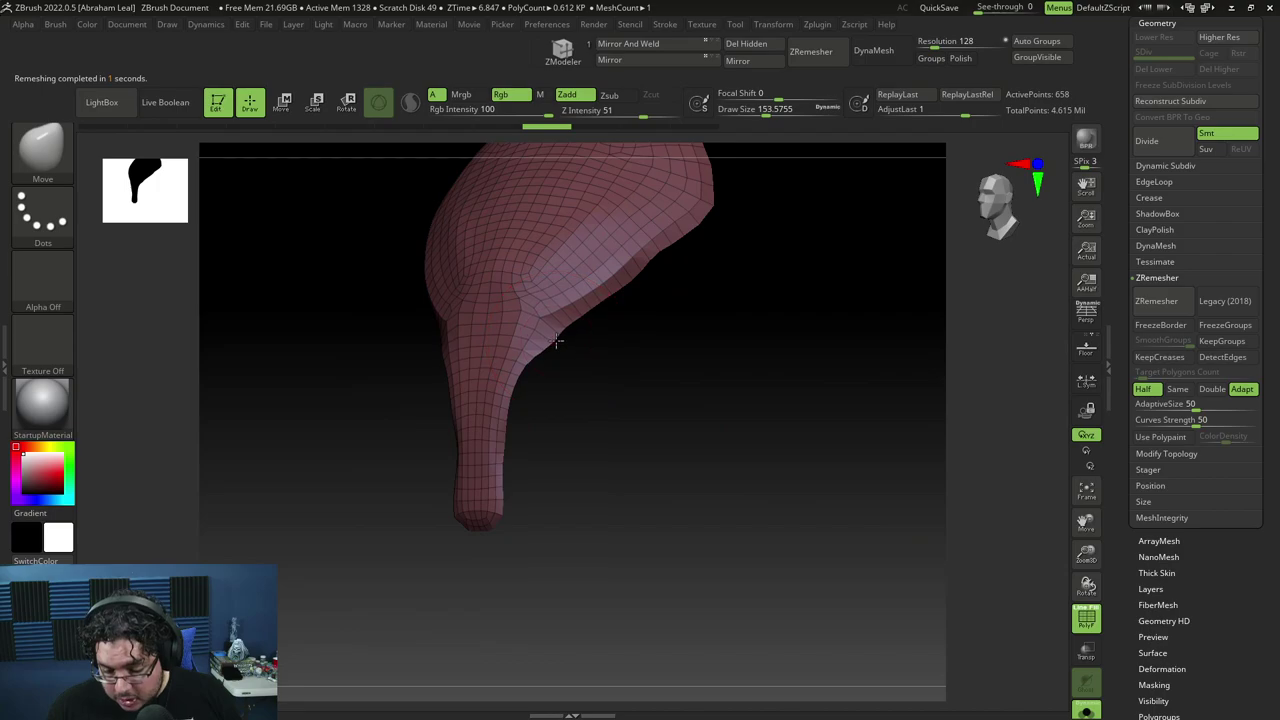
Smooth the forehead piece's contour with the Polish By Groups deformation and check it from the front and side.
scroll(1200, 504, "down", 3)
left_click(1172, 578)
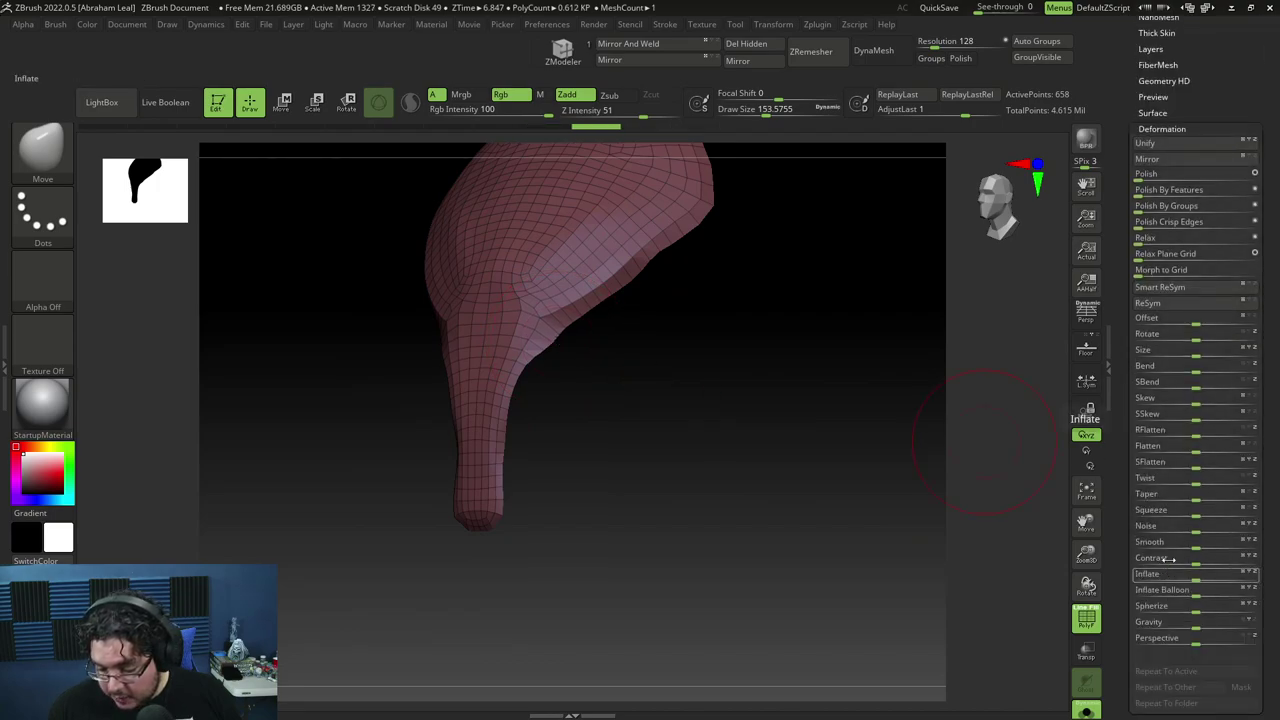
left_click_drag(1150, 208, 1262, 190)
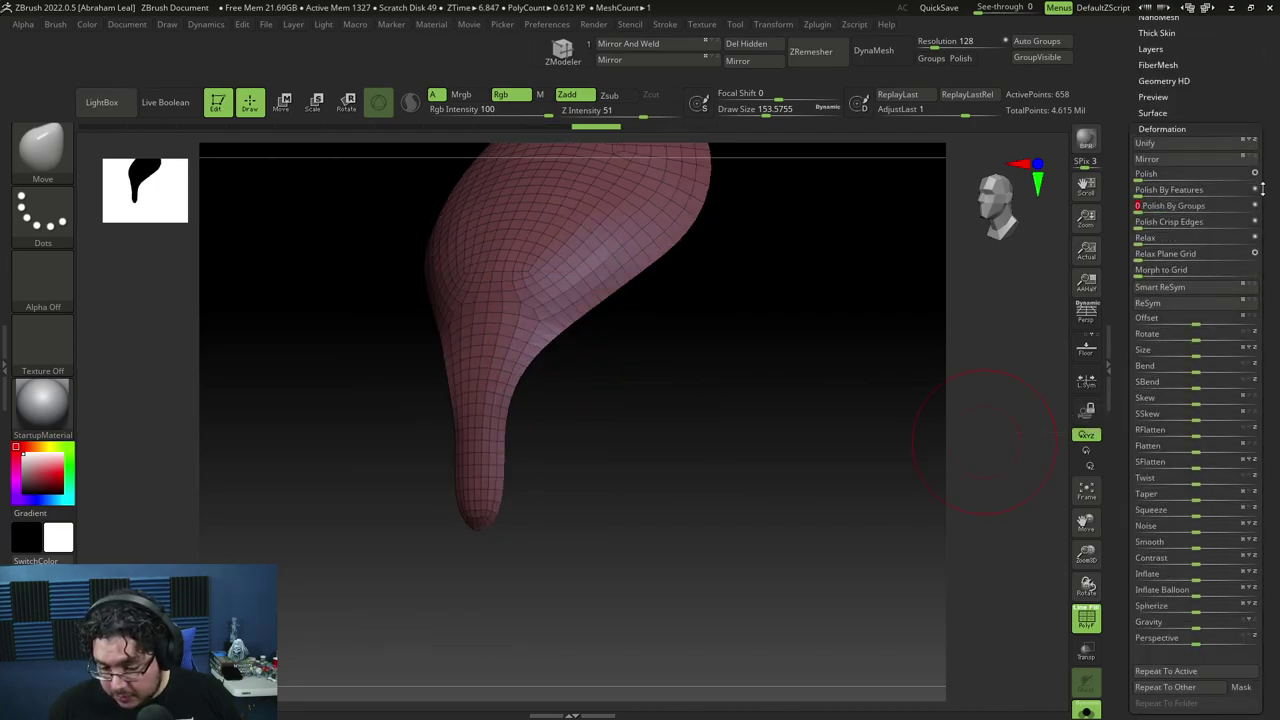
left_click_drag(915, 380, 873, 375, "shift")
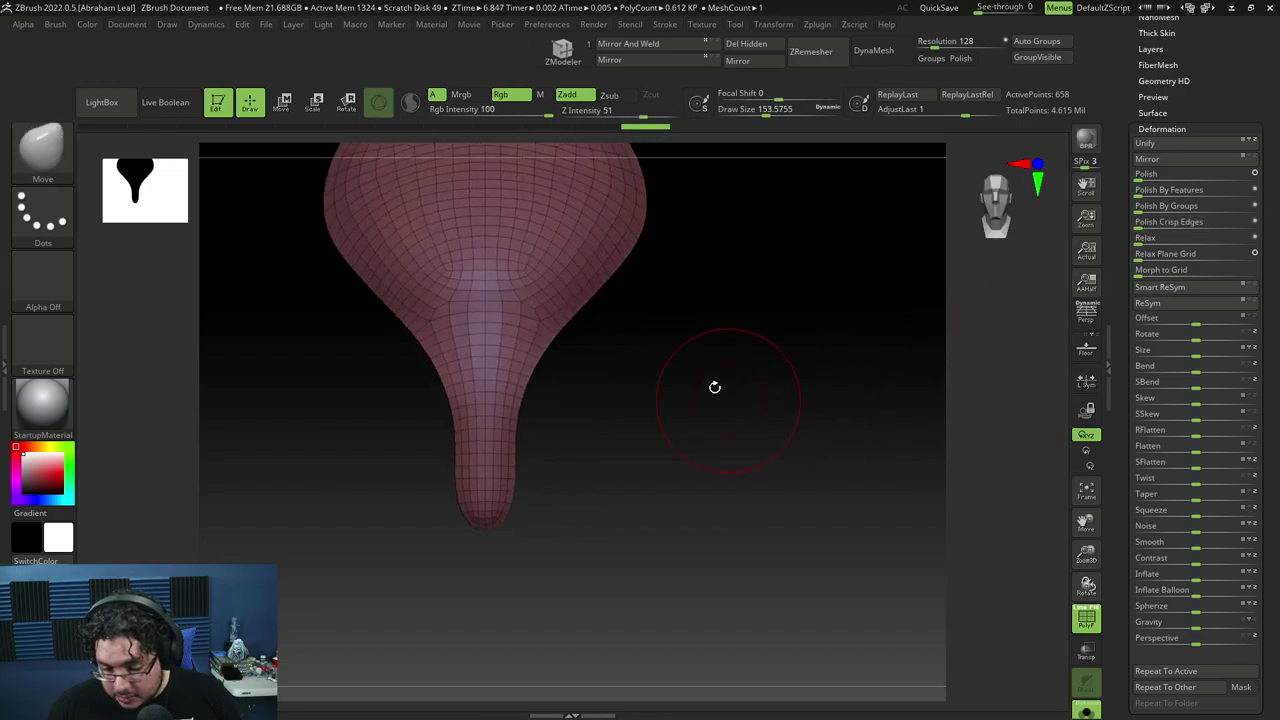
left_click_drag(714, 386, 1000, 309, "alt")
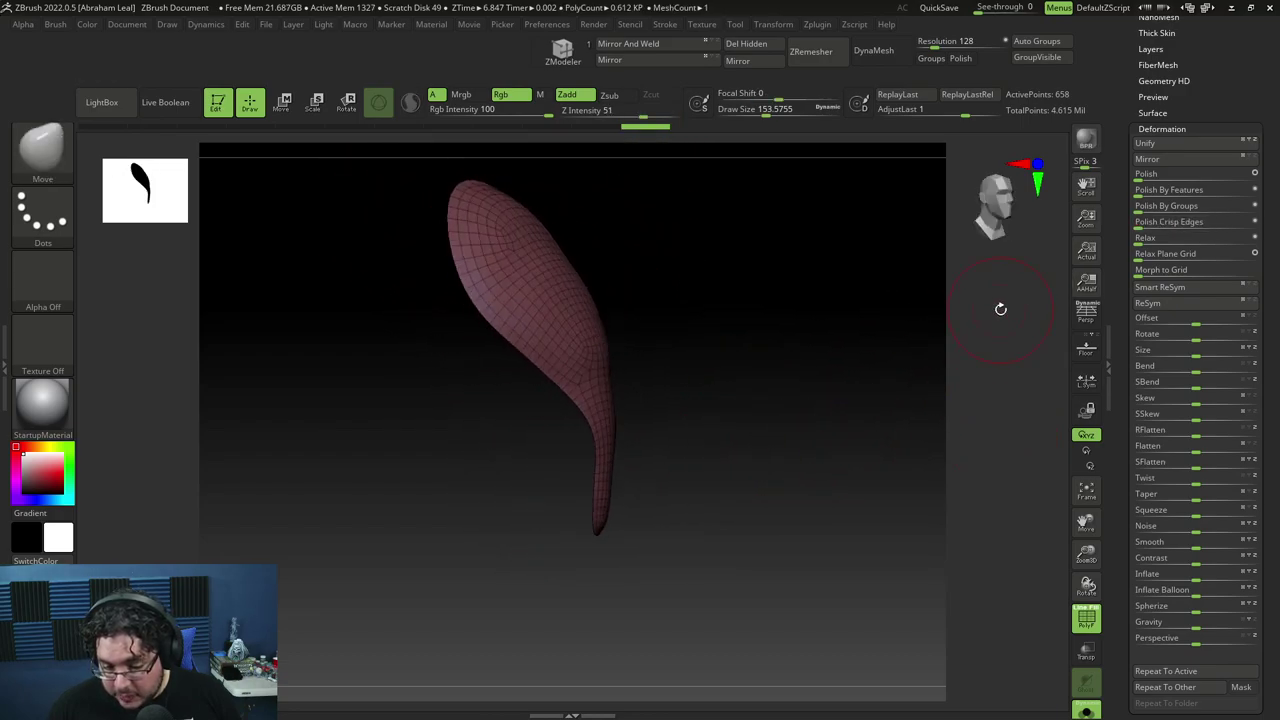
Enable Dynamic Subdiv on the forehead piece and give it a Thickness of about 0.097.
left_click(1191, 131)
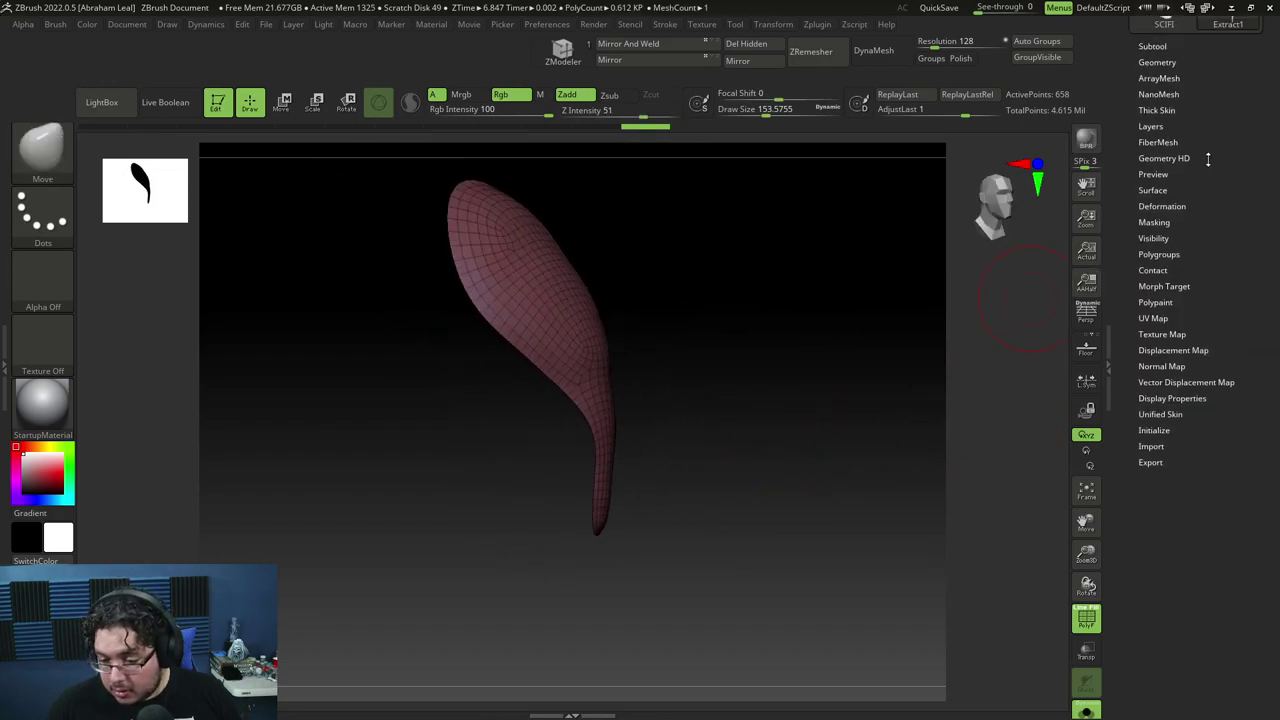
left_click(1173, 64)
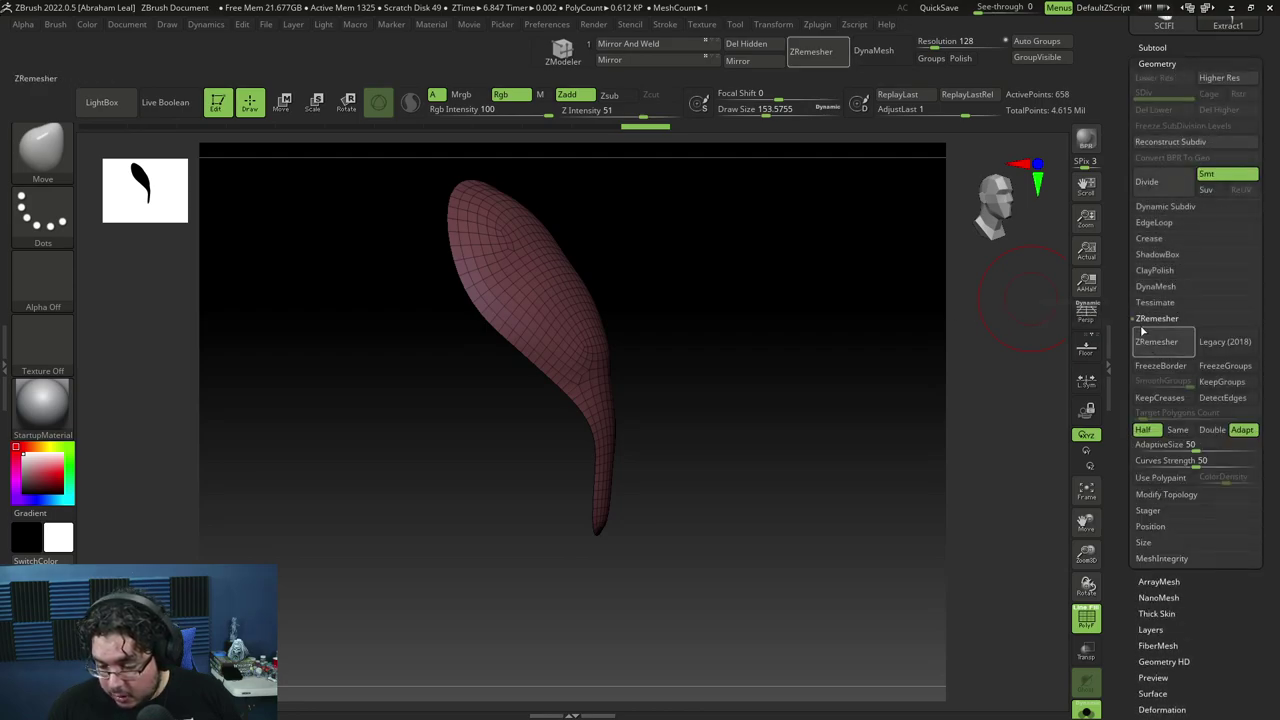
left_click(1166, 207)
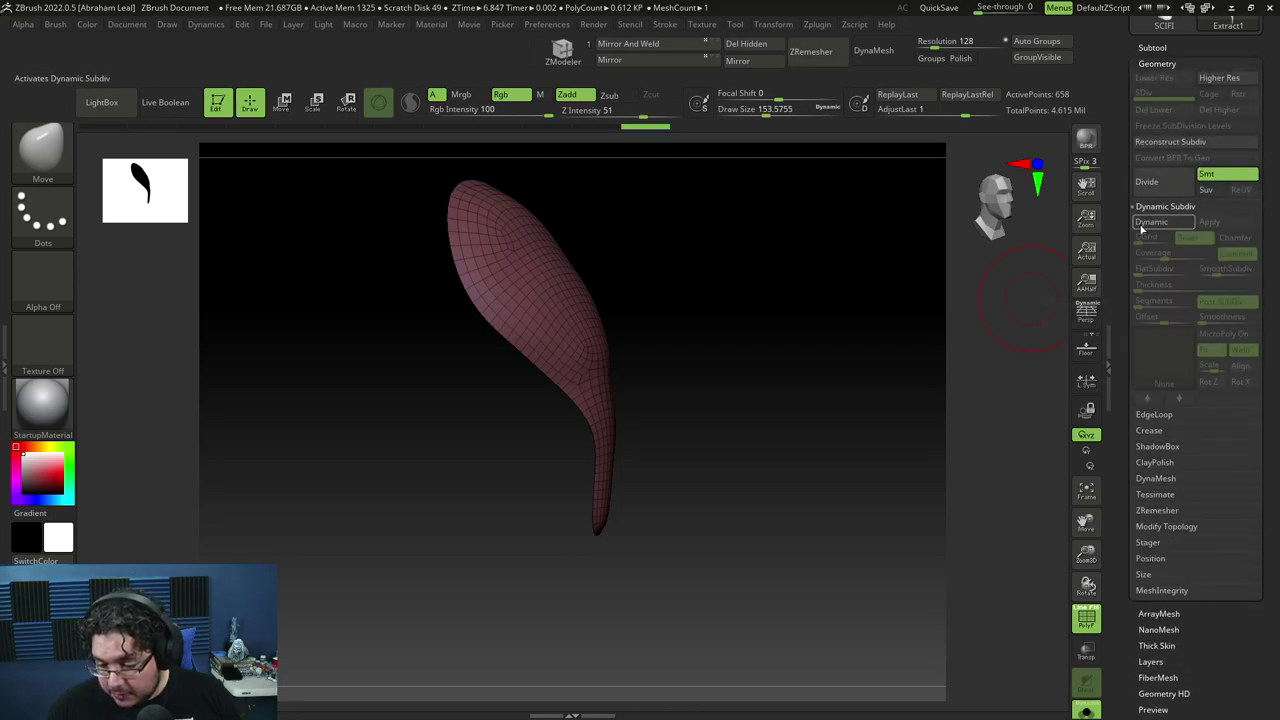
left_click(1151, 221)
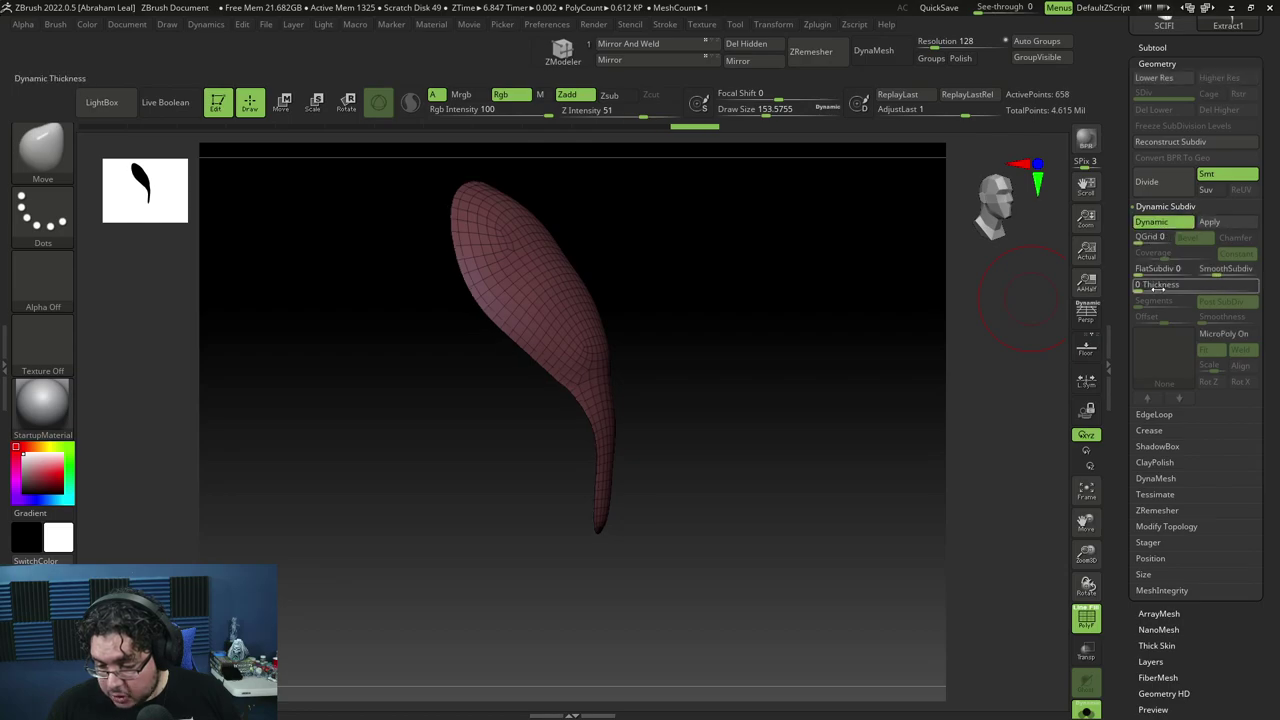
left_click(1175, 285)
left_click_drag(1175, 285, 1203, 285)
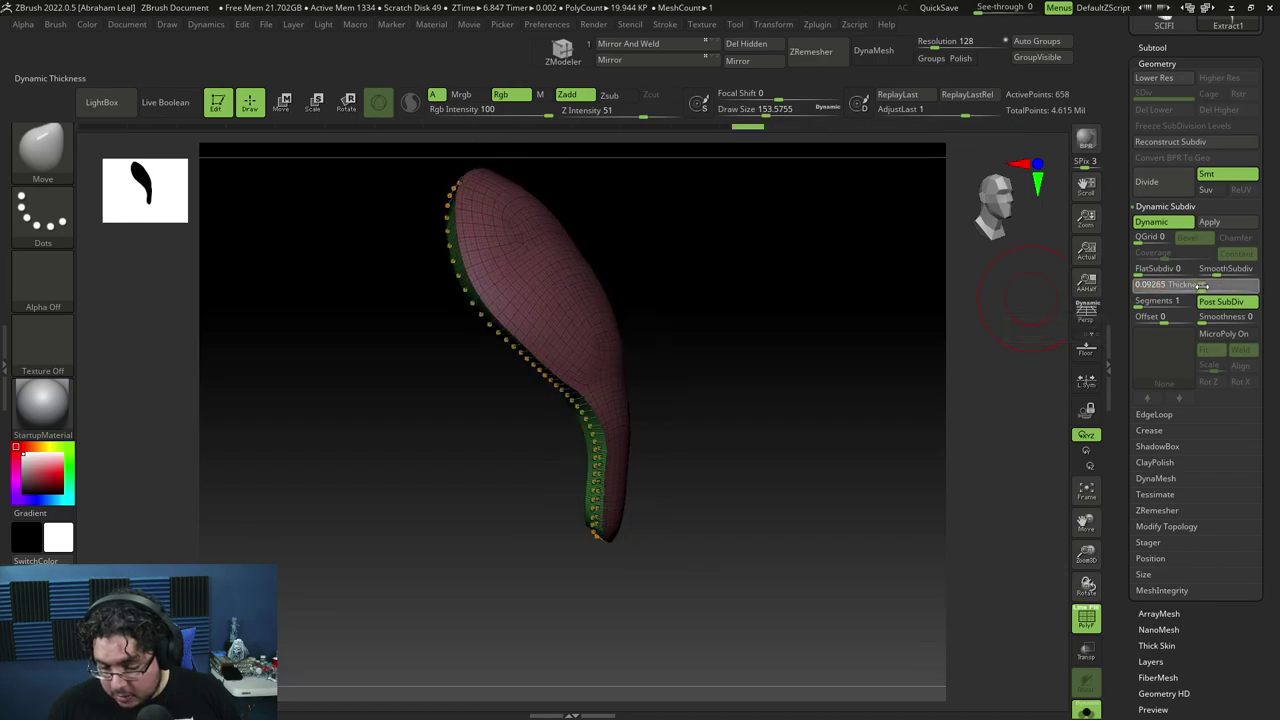
Hide the PolyFrame, apply the dynamic subdivision to the thickened plate, and leave Solo mode.
mouse_move(886, 406)
left_mouse_down("shift")
mouse_move(810, 431)
mouse_move(863, 423)
mouse_move(851, 397)
left_mouse_up("shift")
left_click(1087, 617)
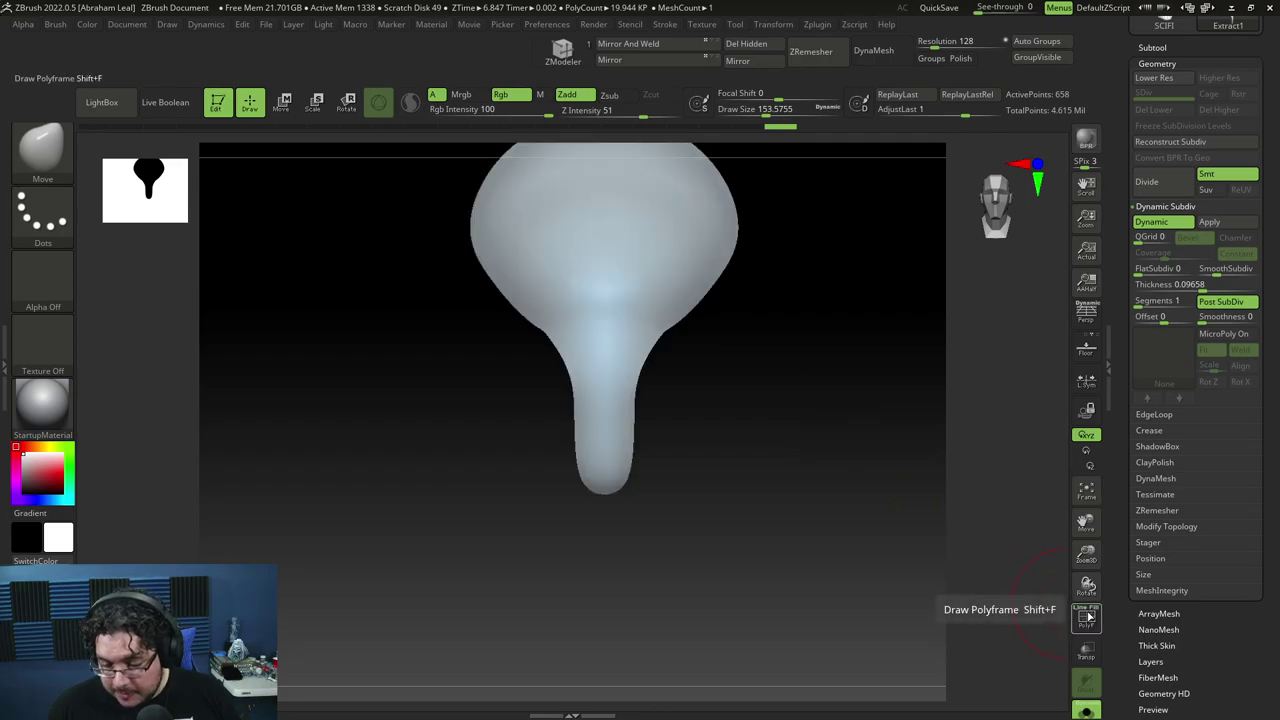
left_click_drag(823, 543, 1088, 712)
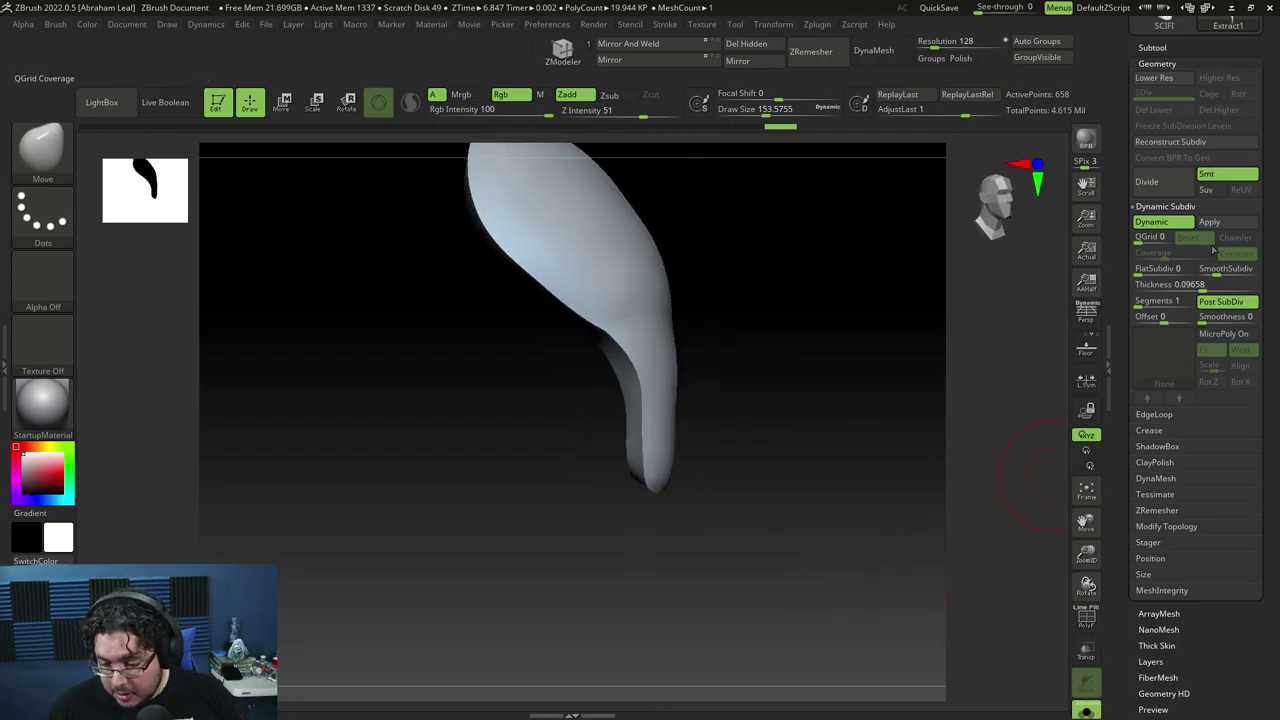
left_click(1211, 223)
left_click_drag(950, 440, 889, 474, "shift")
left_click(1086, 711)
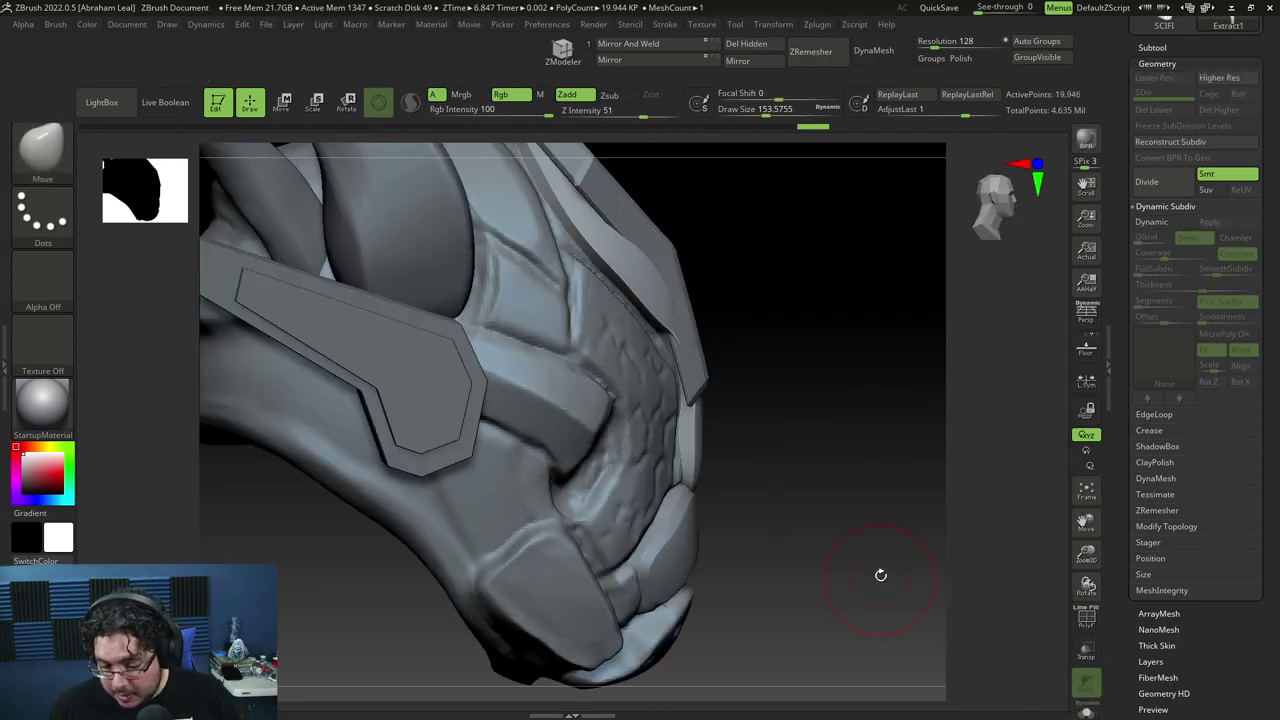
Cut the rounded tip off the nose bridge just above the mouthpiece with a straight KnifeCurve stroke.
mouse_move(880, 575)
left_mouse_down()
mouse_move(831, 509)
mouse_move(883, 460)
mouse_move(926, 537)
mouse_move(959, 515)
left_mouse_up()
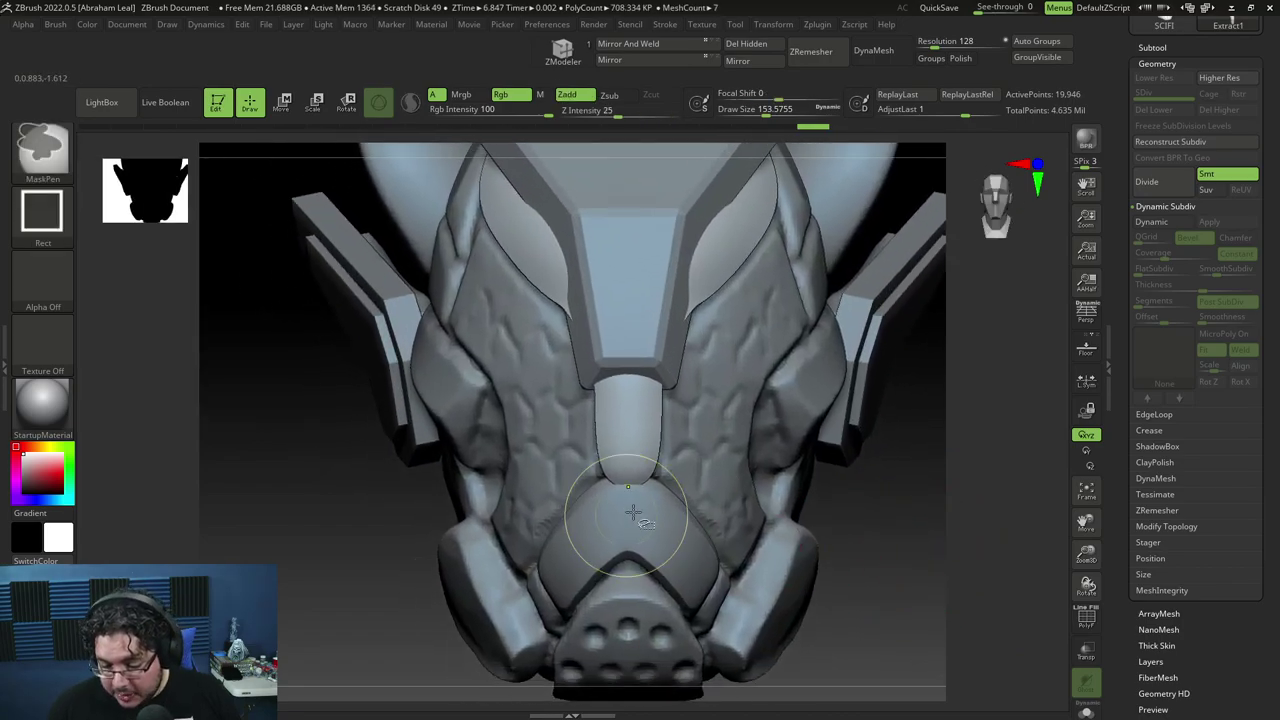
left_click_drag(846, 479, 501, 466, "ctrl+shift")
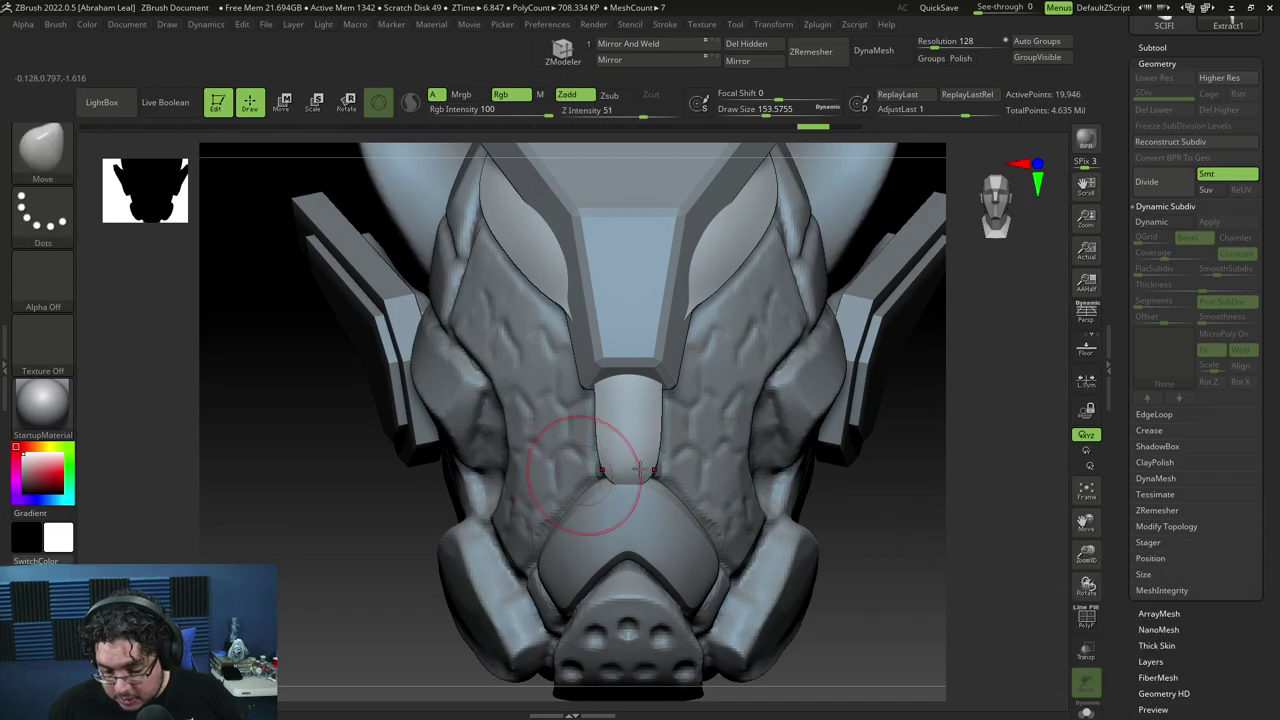
left_click(51, 174, "ctrl+shift")
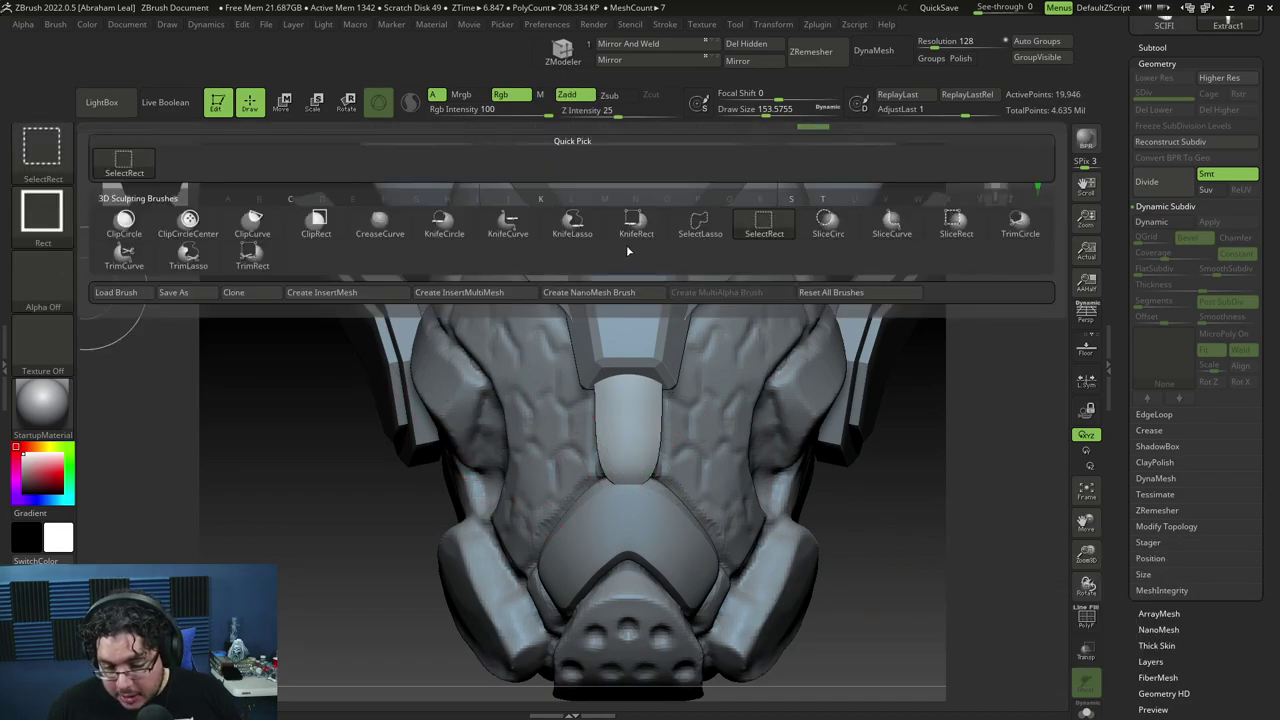
left_click(508, 225)
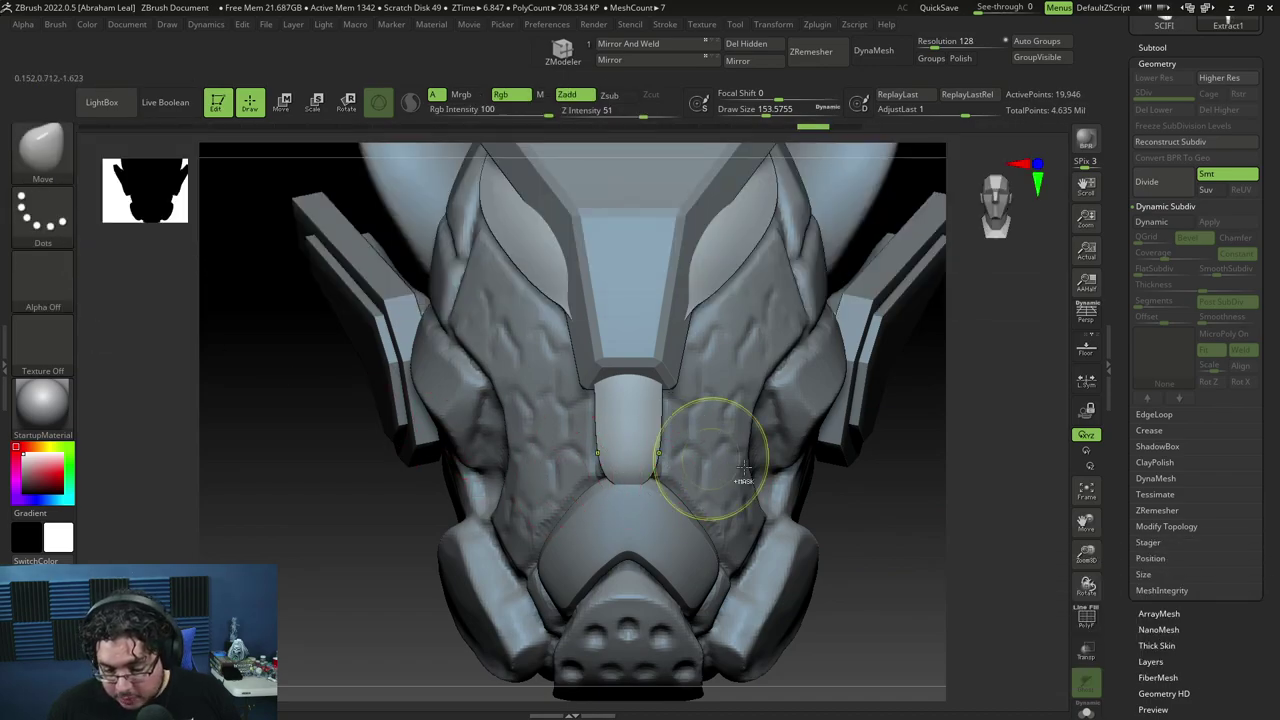
mouse_move(852, 480)
left_mouse_down("ctrl+shift")
mouse_move(470, 480)
mouse_move(437, 457)
left_mouse_up("ctrl+shift")
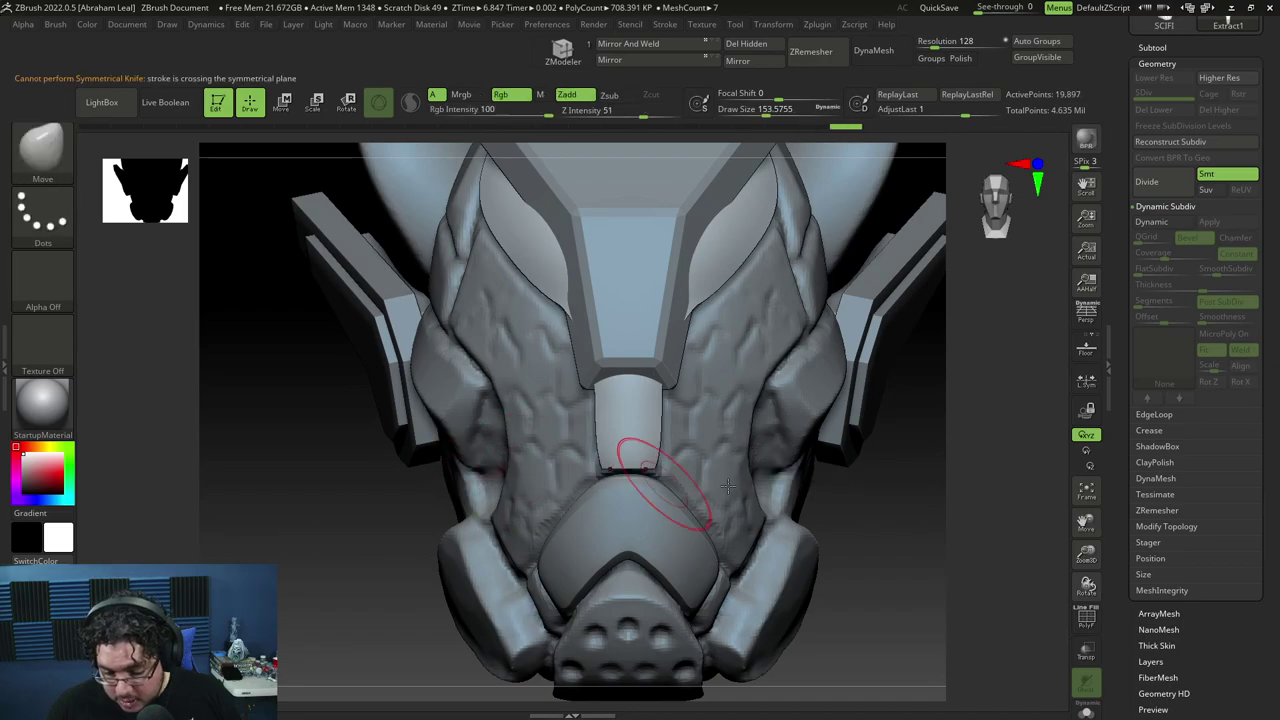
Trim the plate's sides into straight angular edges with KnifeCurve cuts beside the forehead and along the nose bridge.
mouse_move(864, 453)
left_mouse_down()
mouse_move(943, 445)
mouse_move(837, 514)
mouse_move(849, 480)
mouse_move(835, 505)
left_mouse_up()
left_click_drag(681, 216, 707, 414, "ctrl+shift")
mouse_move(744, 319)
left_mouse_down("ctrl+shift")
mouse_move(588, 469)
mouse_move(588, 665)
left_mouse_up("ctrl+shift")
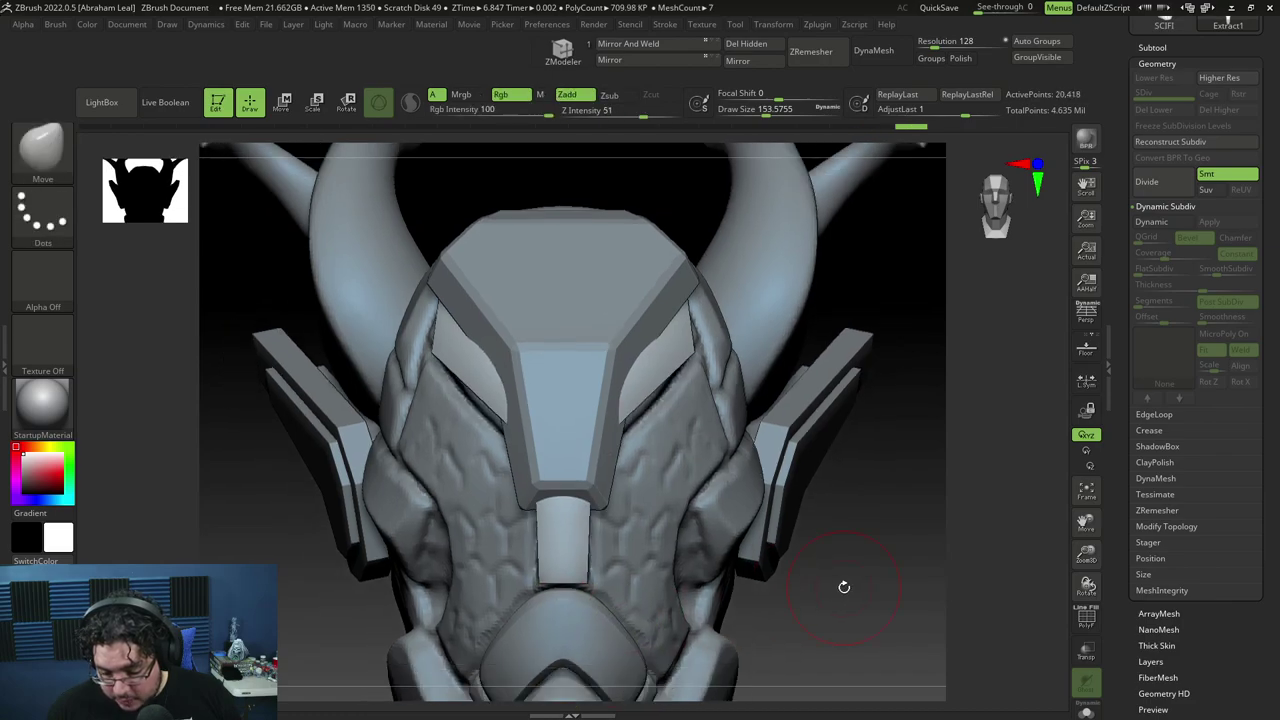
Check the trimmed plate at an angle and send the Extract1 subtool to BevelPro.
mouse_move(840, 583)
left_mouse_down()
mouse_move(902, 555)
mouse_move(903, 529)
mouse_move(823, 466)
mouse_move(783, 463)
mouse_move(883, 511)
mouse_move(995, 485)
left_mouse_up()
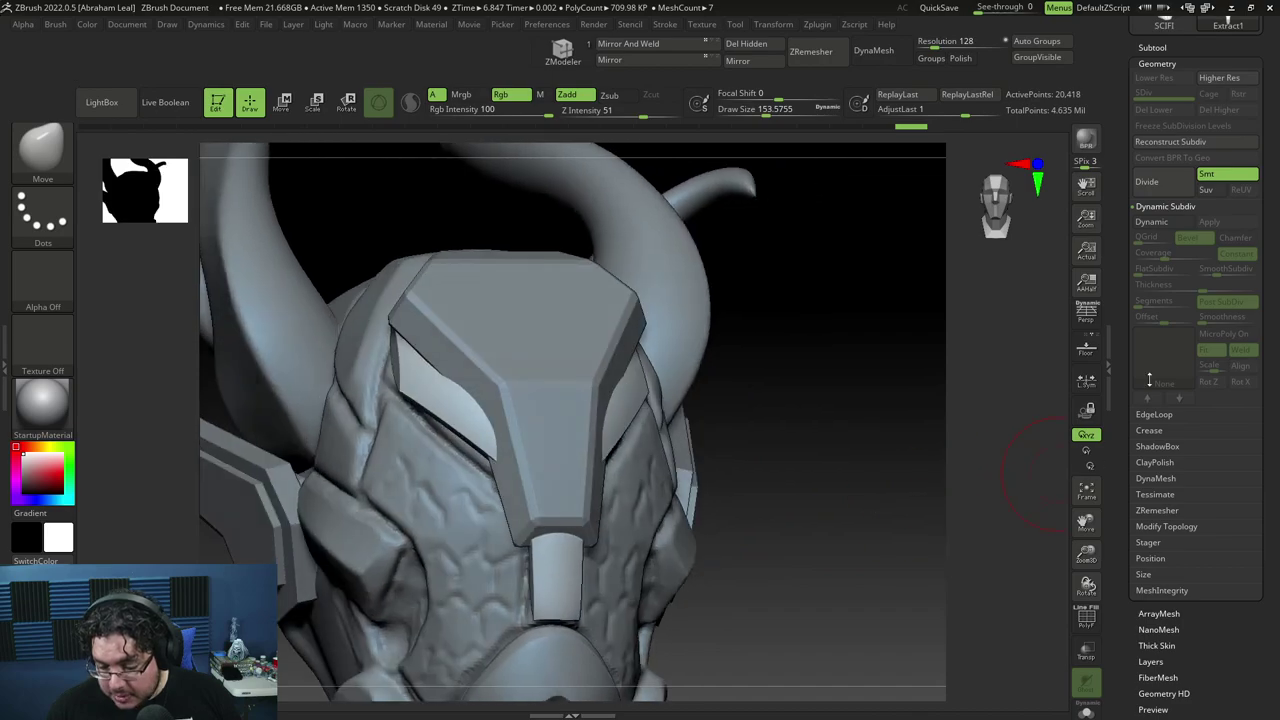
left_click(1160, 63)
left_click(1152, 42)
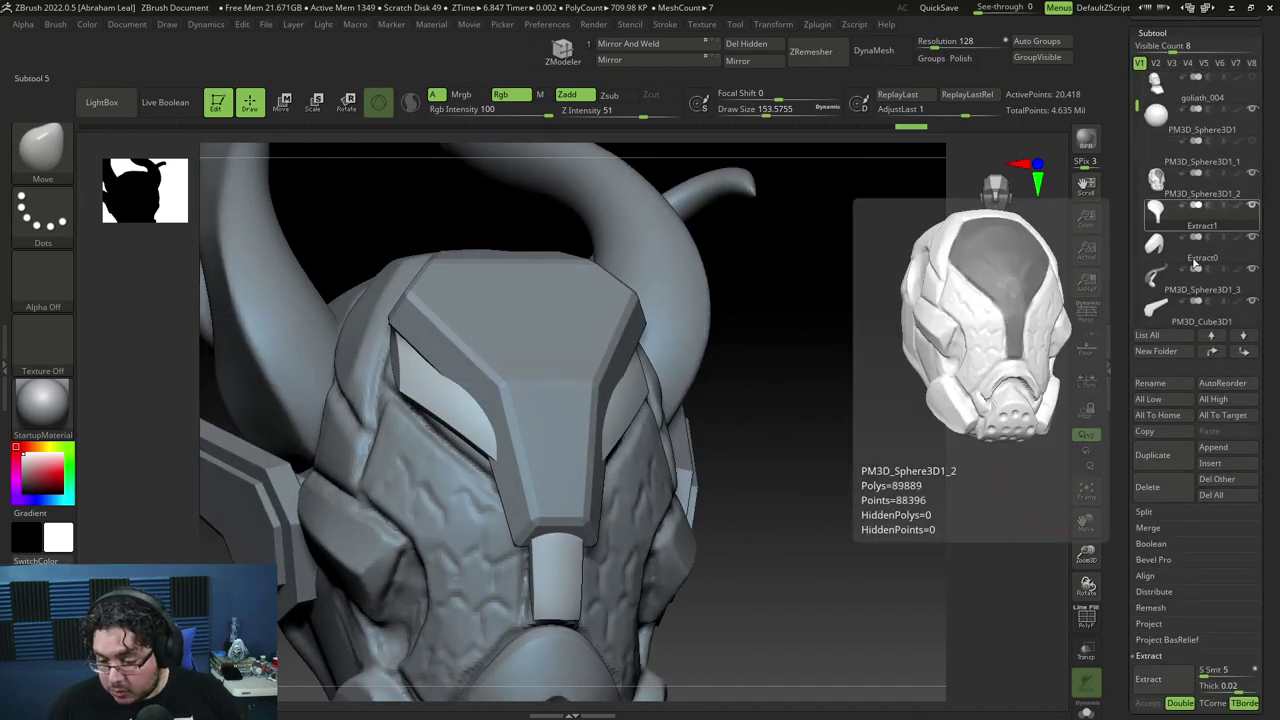
left_click(1164, 562)
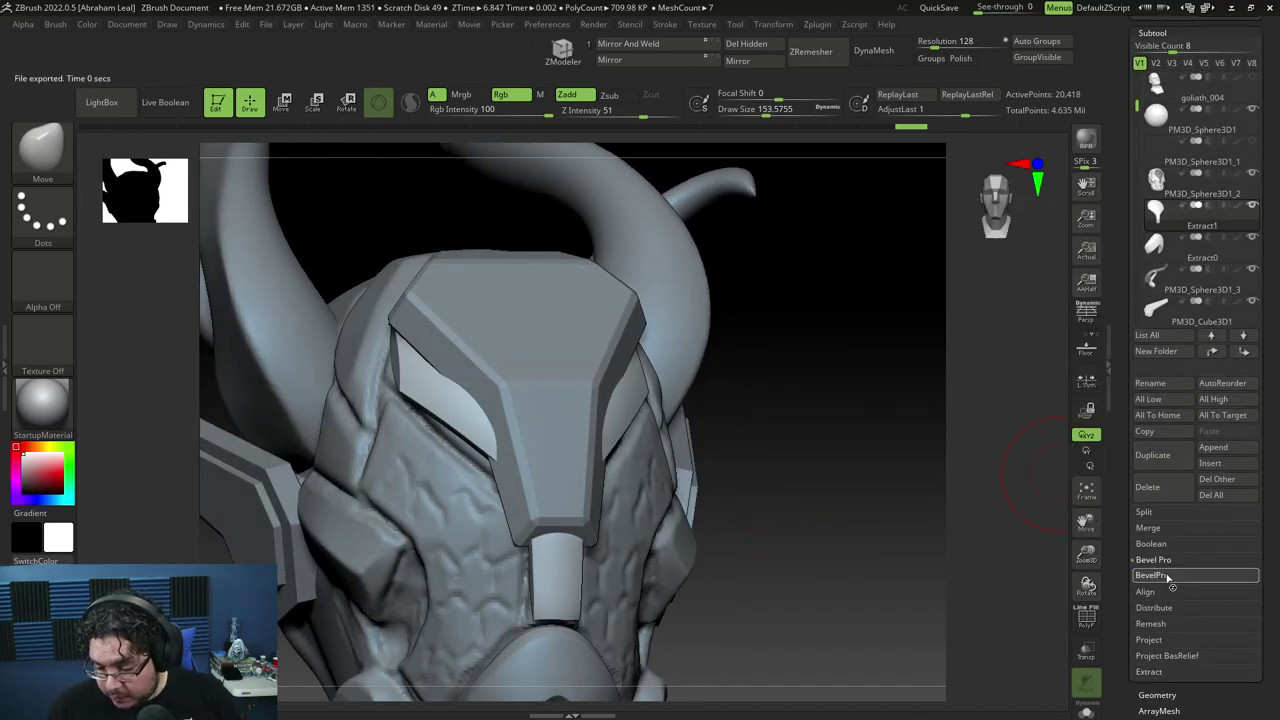
left_click(1166, 576)
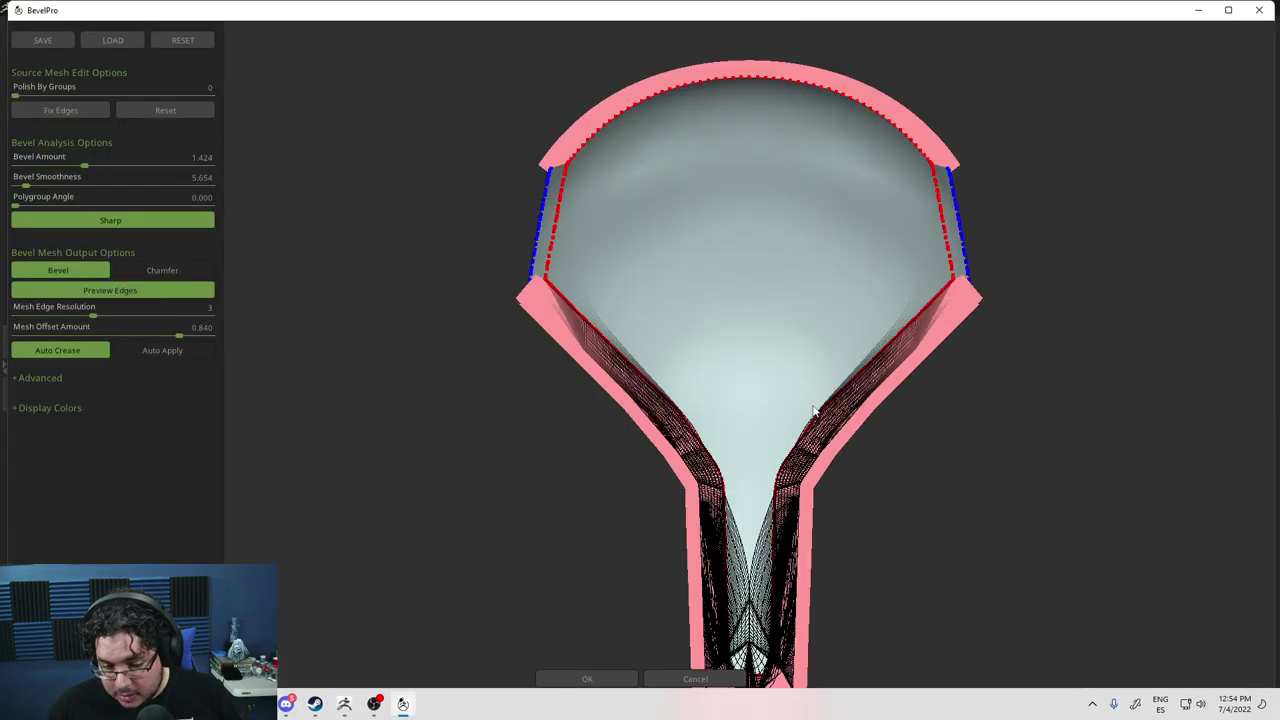
Set the Bevel Amount to 0.212, enable Auto Apply, and accept the bevel for the plate.
left_click_drag(963, 454, 800, 460)
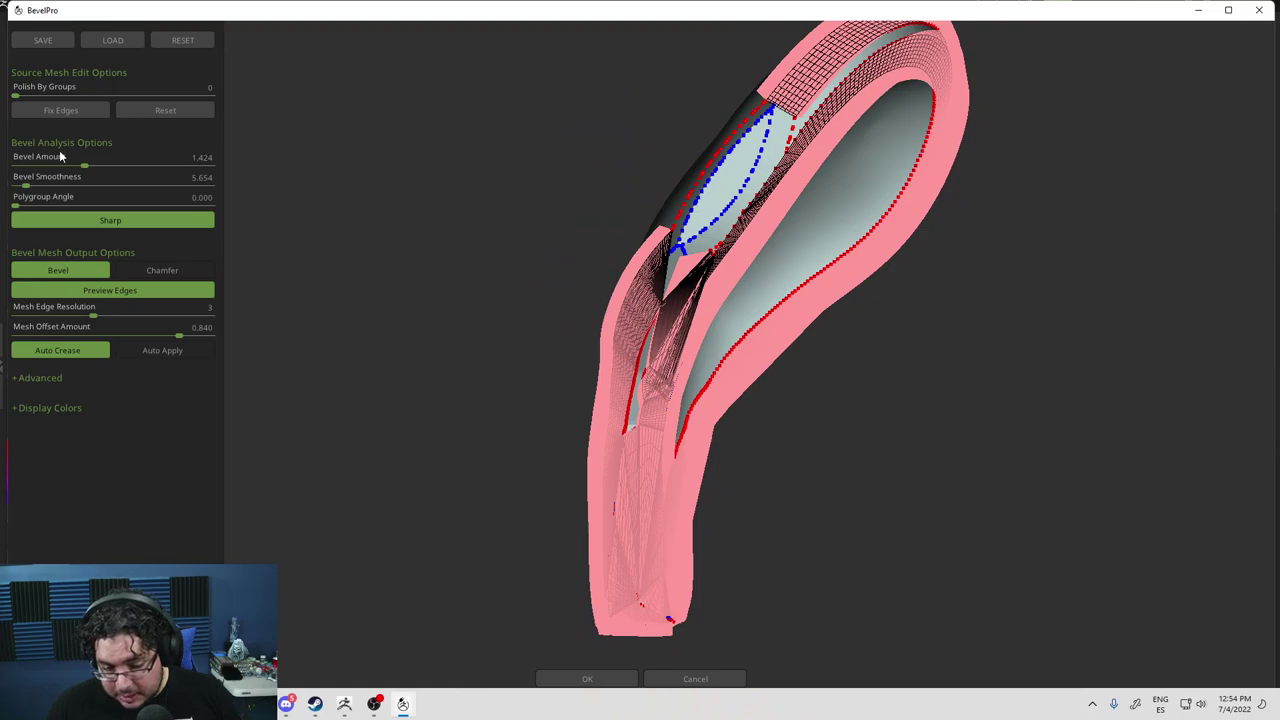
left_click_drag(71, 166, 28, 167)
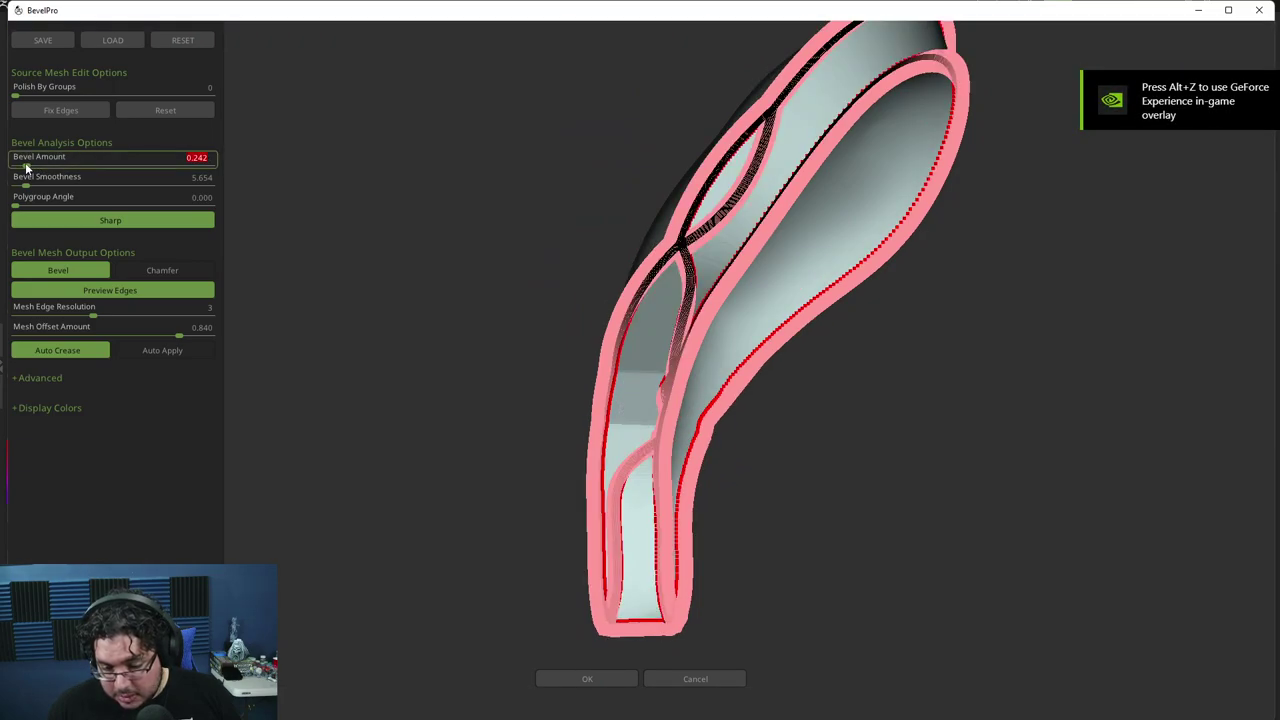
left_click_drag(480, 214, 807, 391)
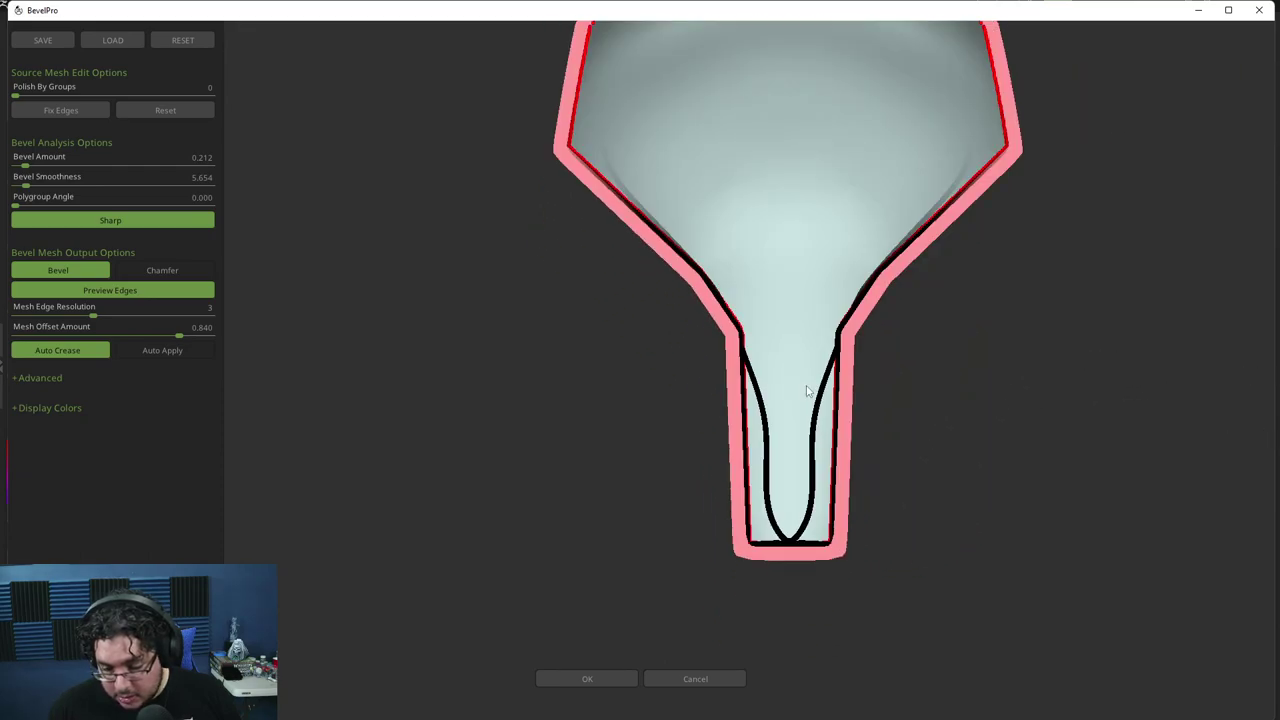
left_click(156, 353)
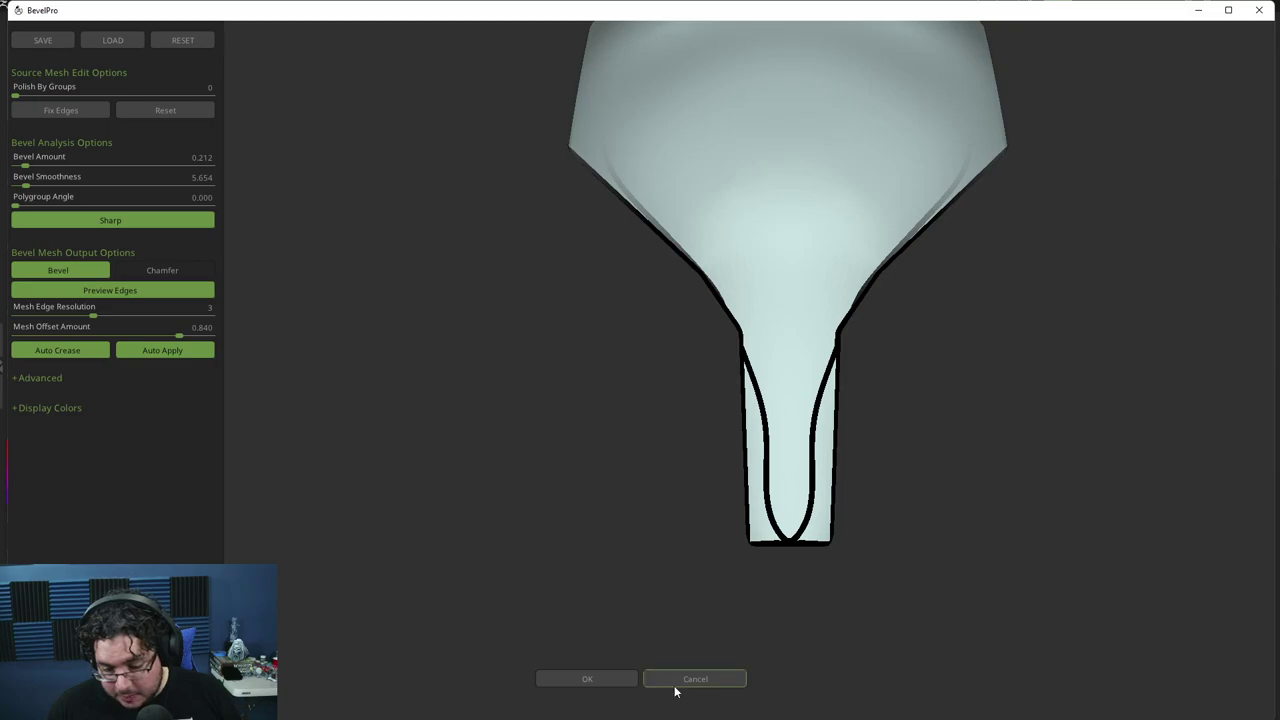
left_click(617, 684)
Push the beveled plate's lower nose-bridge end toward the face using the Move brush at a draw size of about 331.
left_click_drag(839, 542, 891, 466)
left_click_drag(310, 543, 334, 527)
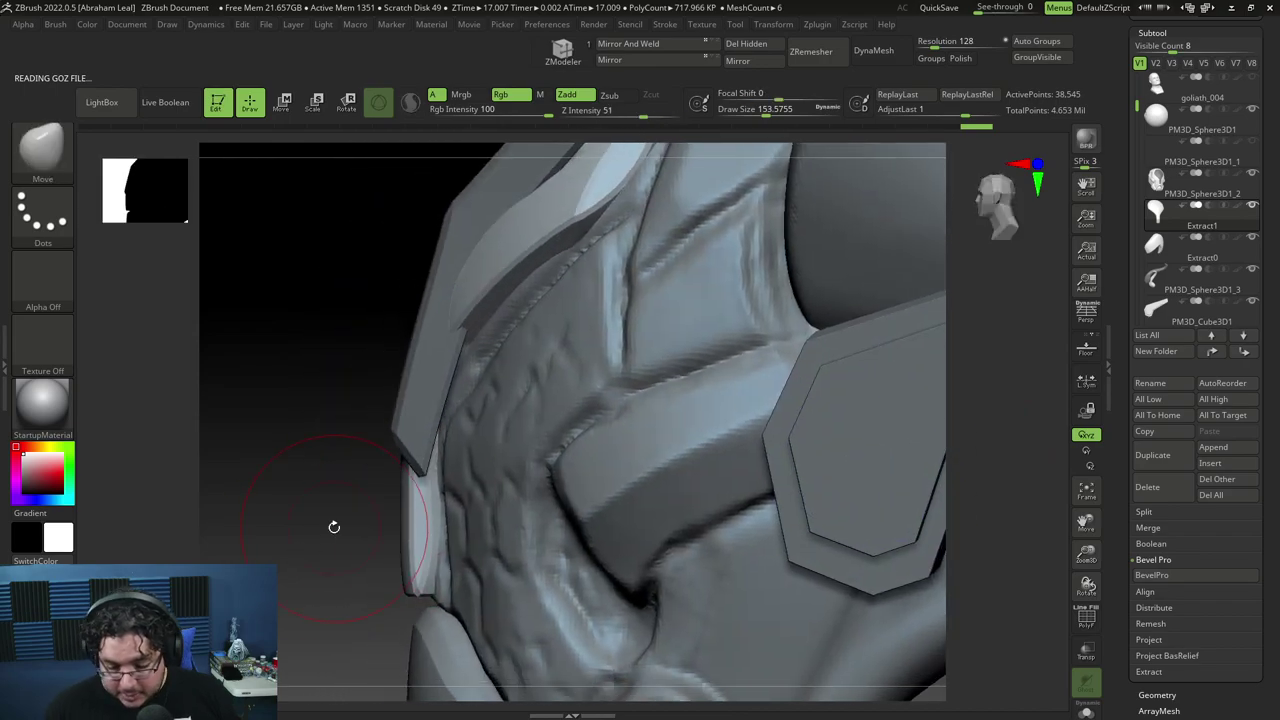
key("b")
key("m")
key("i")
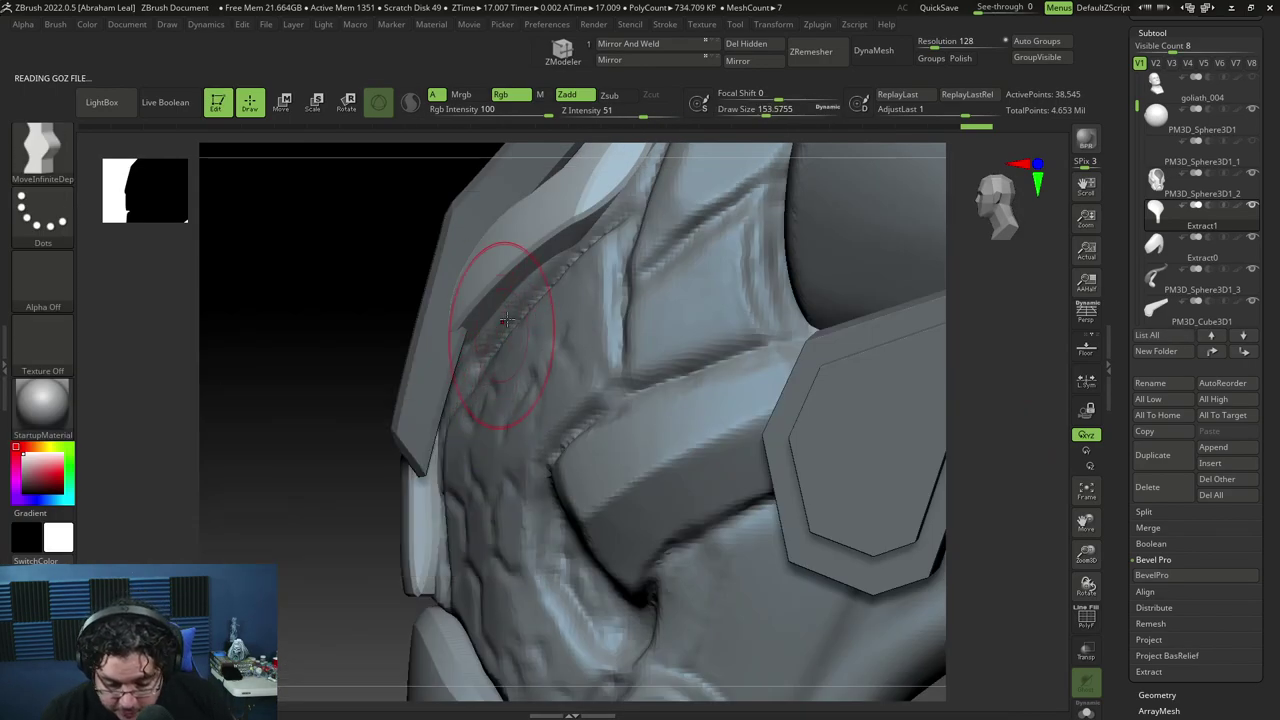
key("b")
key("m")
key("v")
key("space")
left_click_drag(500, 341, 520, 341)
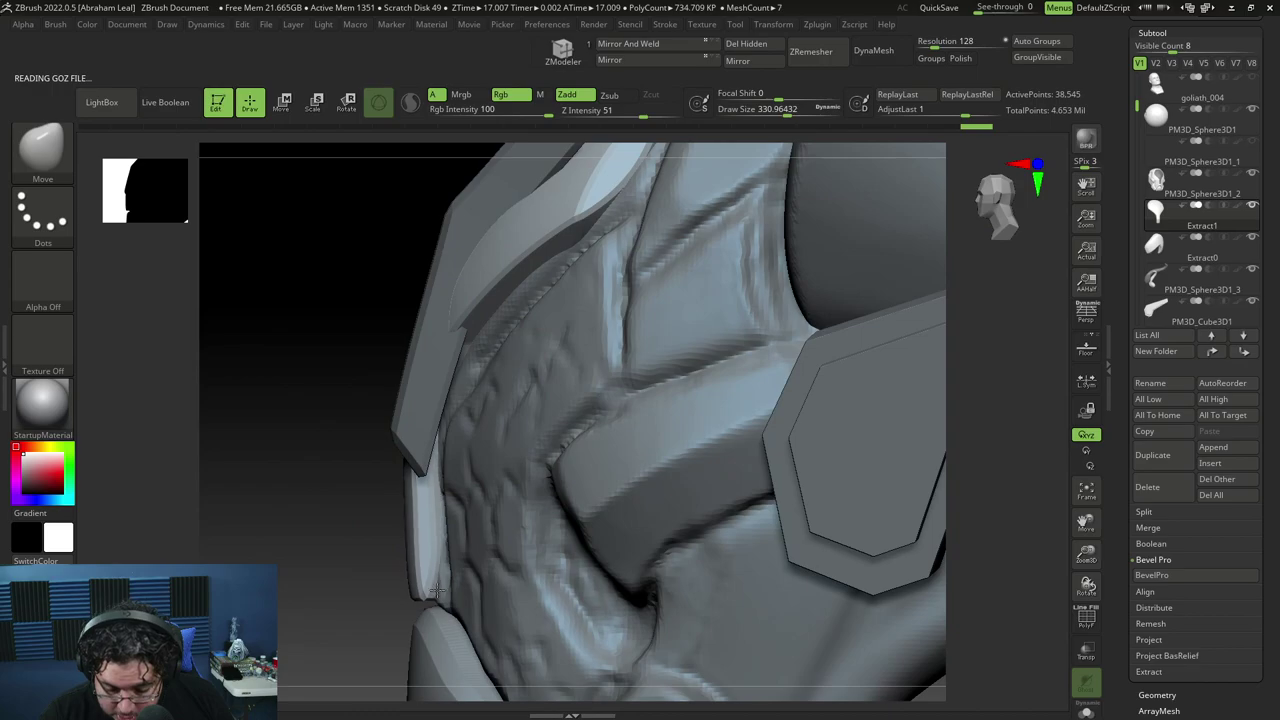
mouse_move(448, 597)
left_mouse_down()
mouse_move(450, 560)
mouse_move(470, 545)
left_mouse_up()
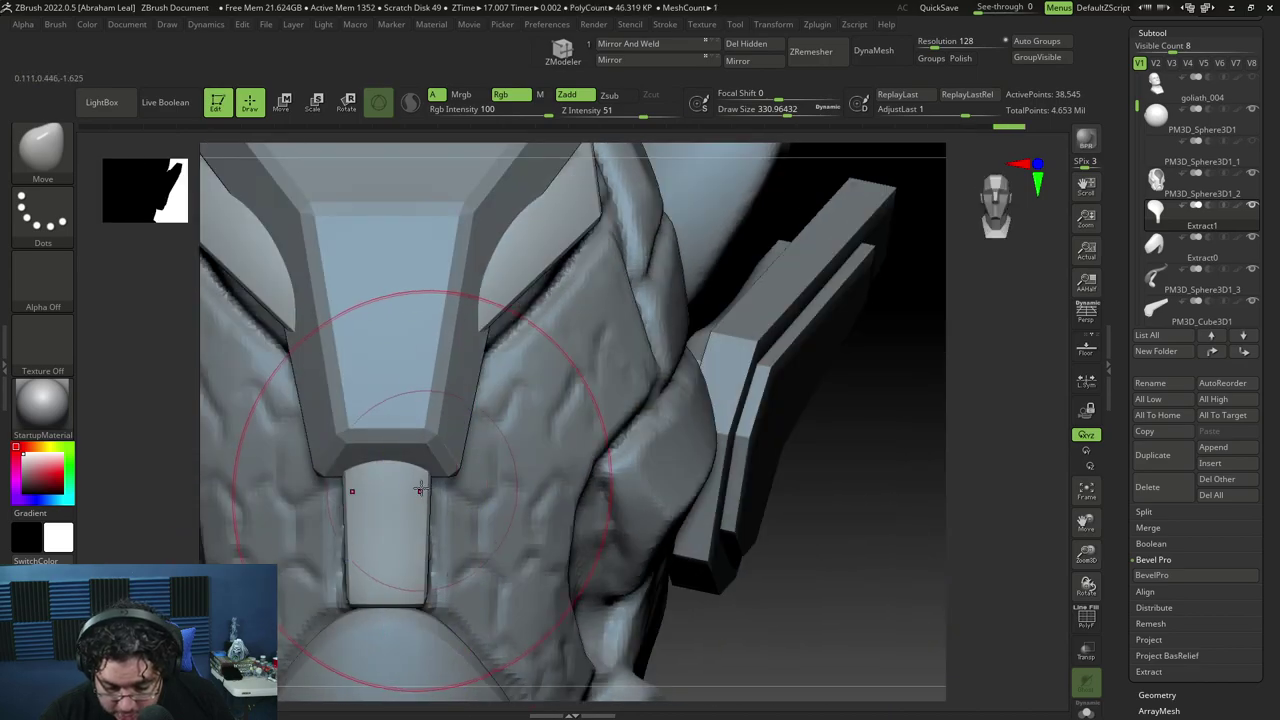
Fit the nose bridge and the plate's side edge under the forehead armor with the Move brush at draw size about 386.
left_click_drag(854, 455, 723, 298)
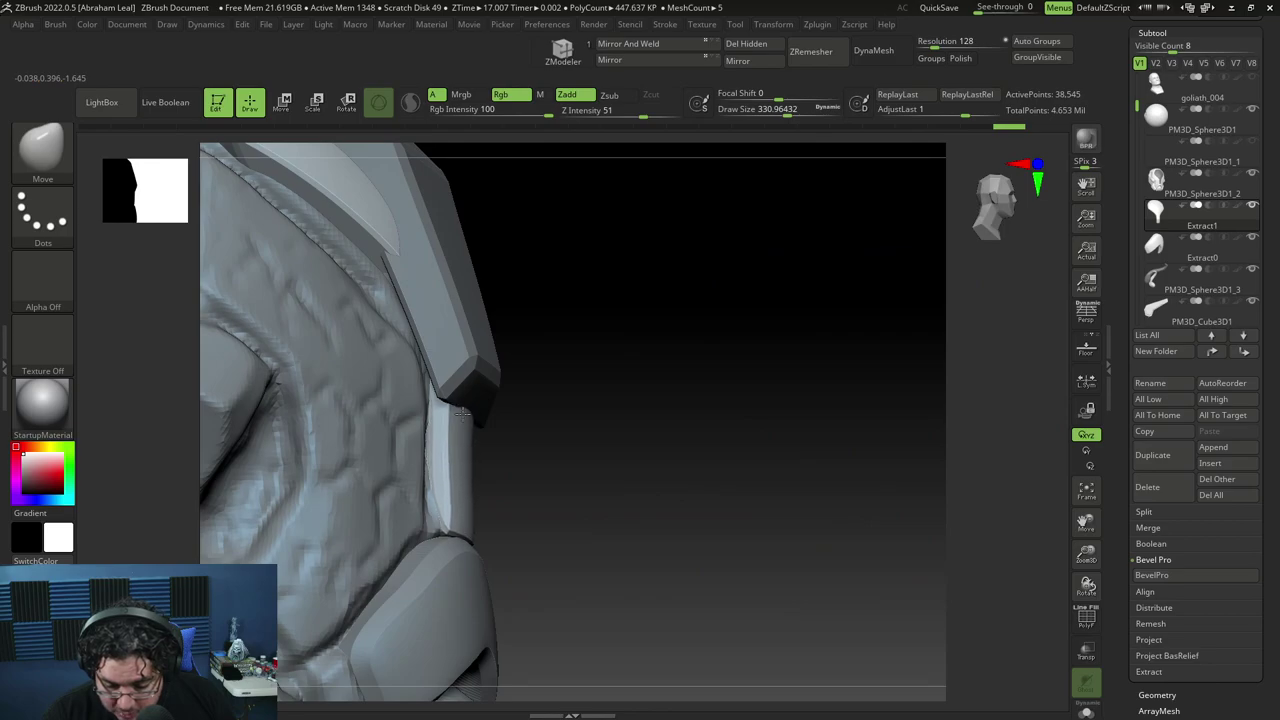
left_click_drag(590, 393, 500, 425)
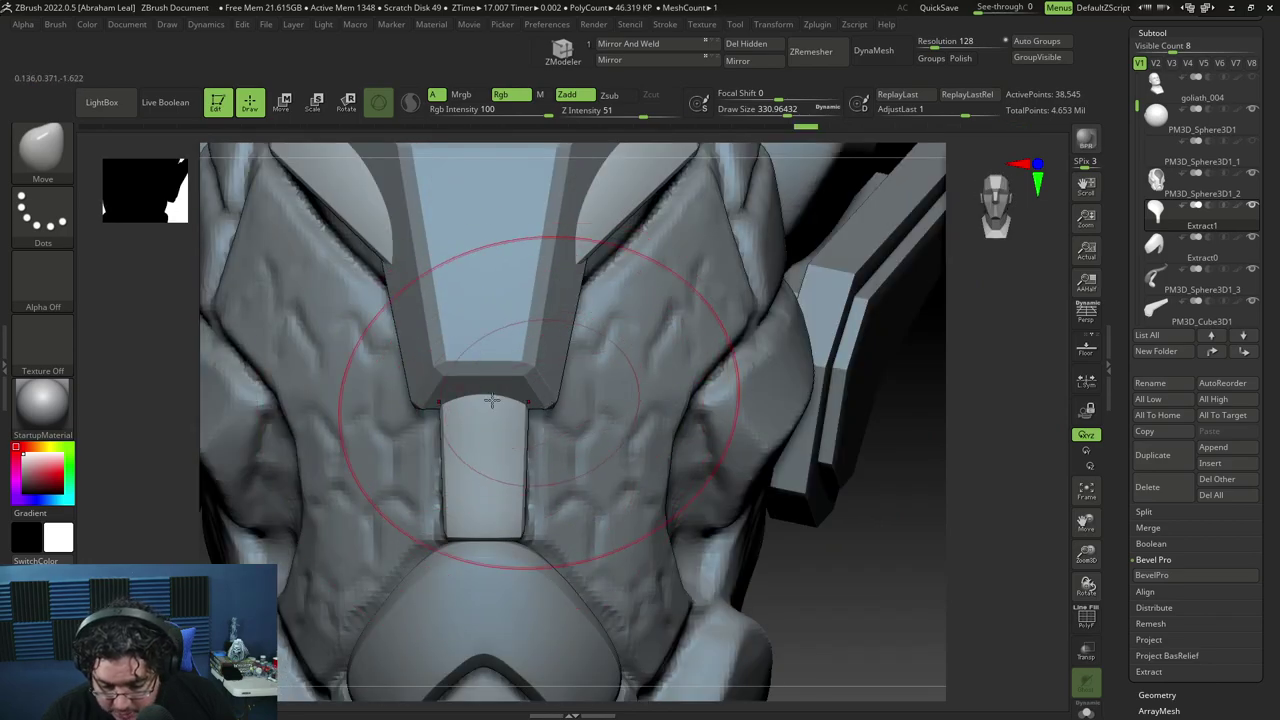
mouse_move(879, 455)
left_mouse_down("alt")
mouse_move(886, 383)
mouse_move(371, 526)
mouse_move(413, 542)
mouse_move(357, 543)
mouse_move(500, 440)
left_mouse_up("alt")
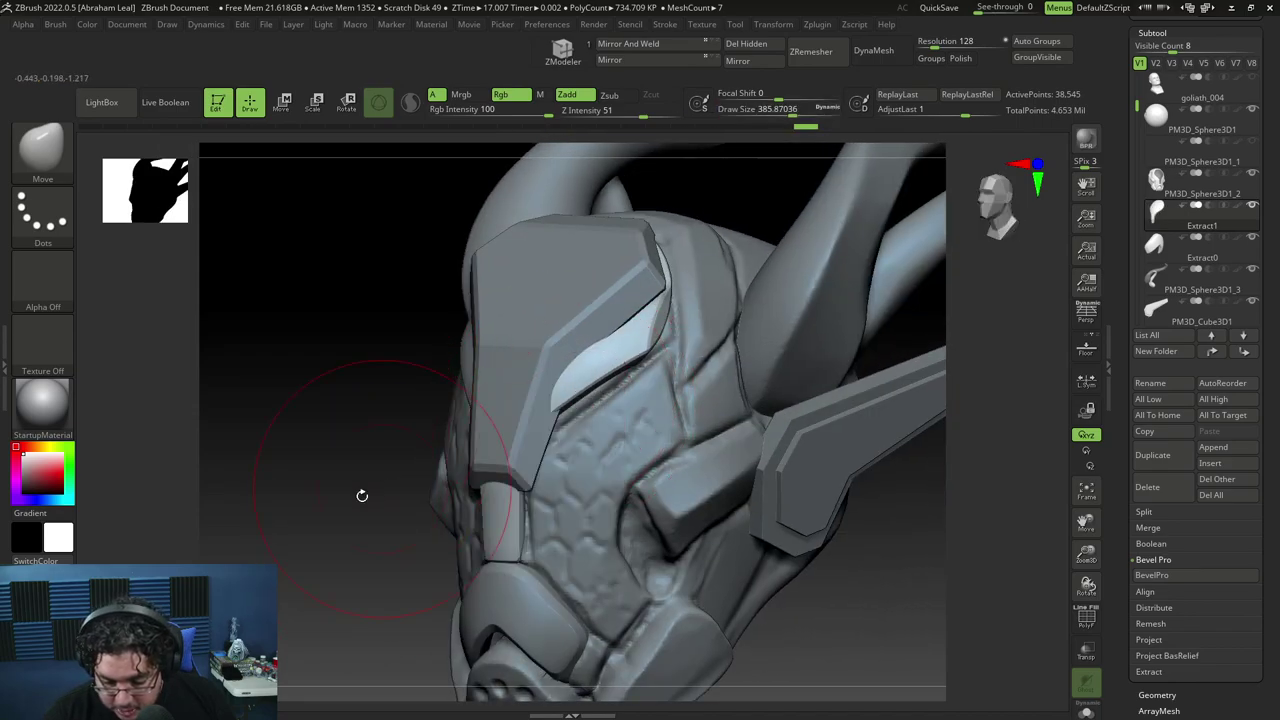
mouse_move(360, 494)
left_mouse_down()
mouse_move(578, 378)
mouse_move(547, 383)
left_mouse_up()
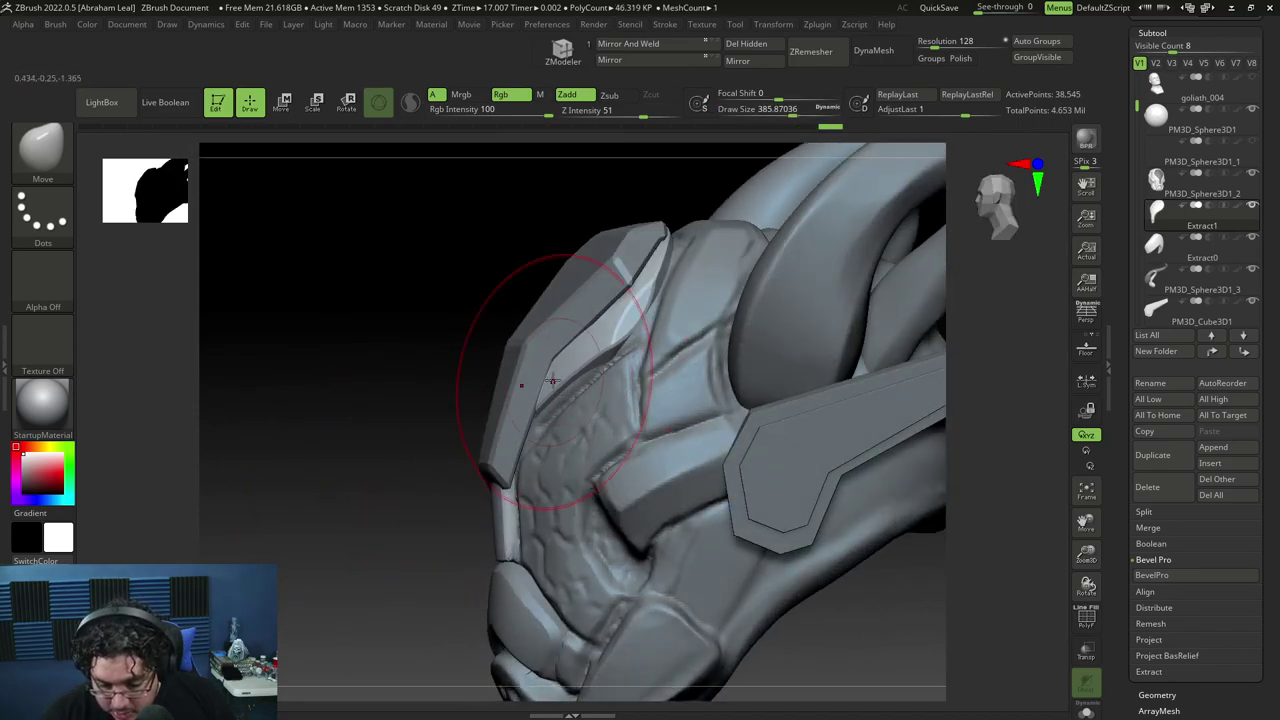
left_click_drag(620, 337, 602, 330)
left_click_drag(366, 386, 525, 412)
Reshape the plate's upper side edge against the head with the Move brush, enlarging the draw size to about 508.
key("space")
left_click_drag(607, 327, 648, 338)
mouse_move(800, 315)
left_mouse_down()
mouse_move(710, 322)
mouse_move(665, 345)
left_mouse_up()
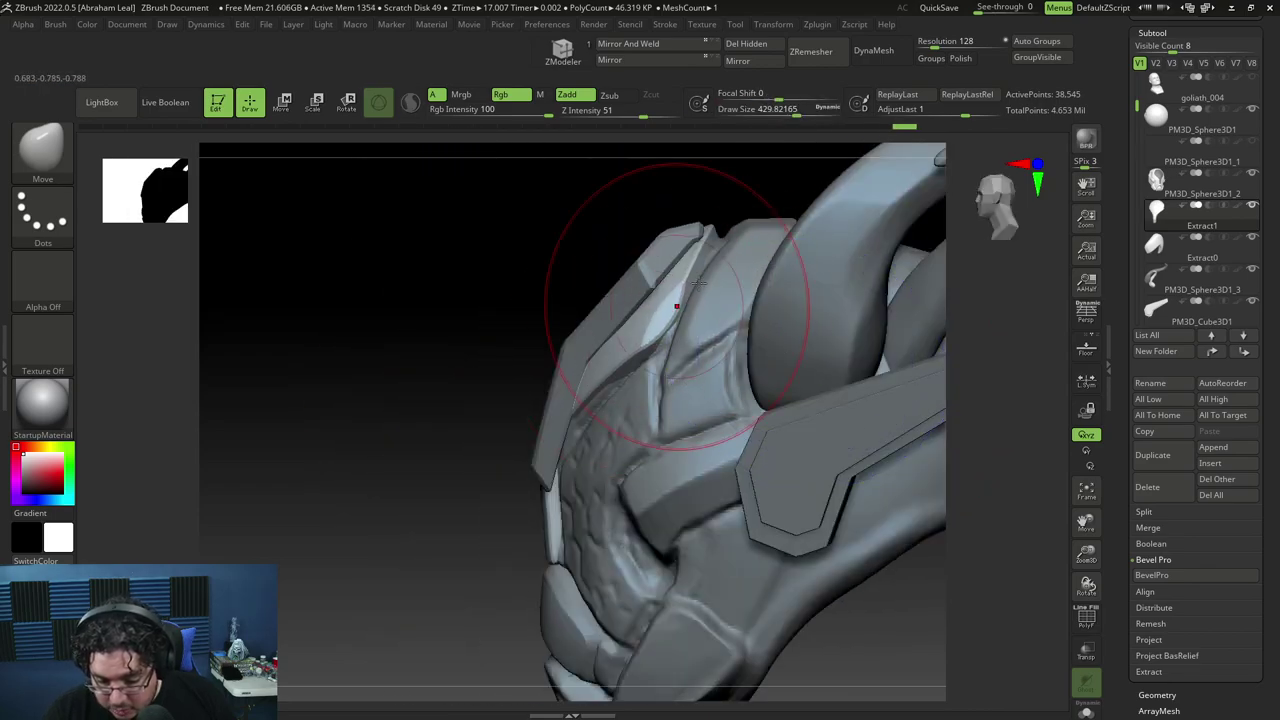
key("space")
left_click_drag(699, 283, 727, 238)
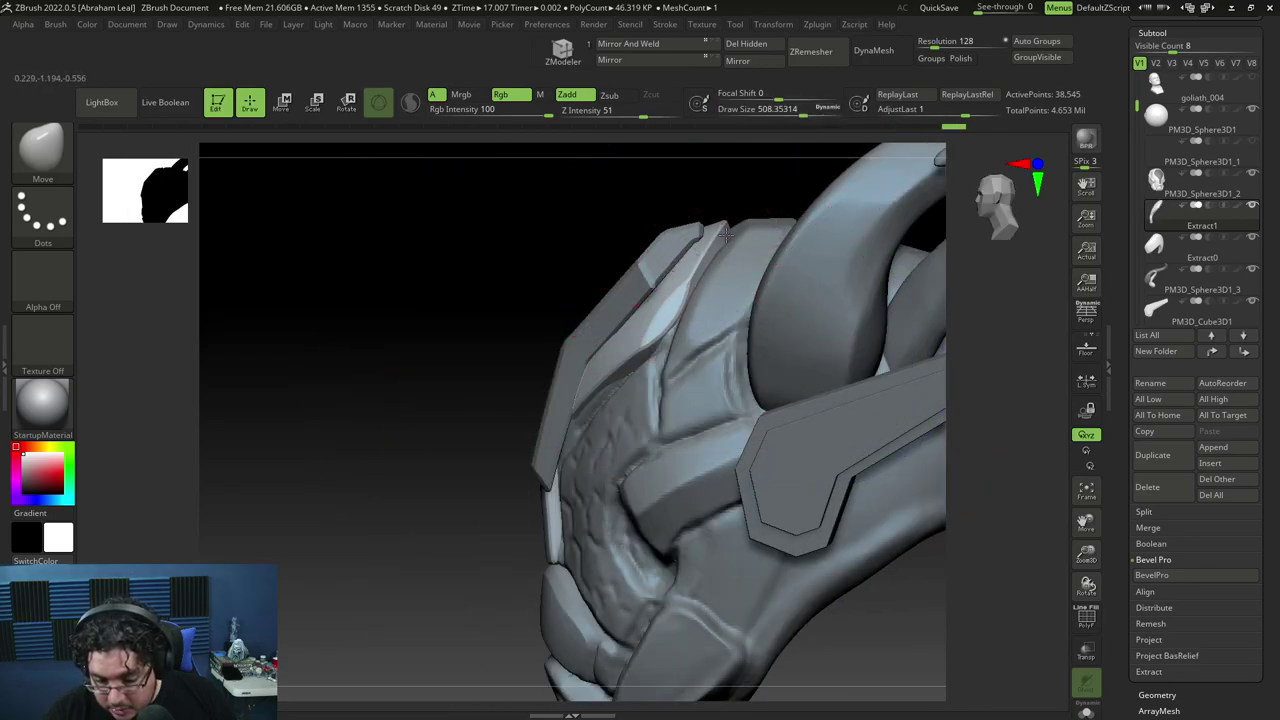
right_click_drag(743, 203, 620, 347)
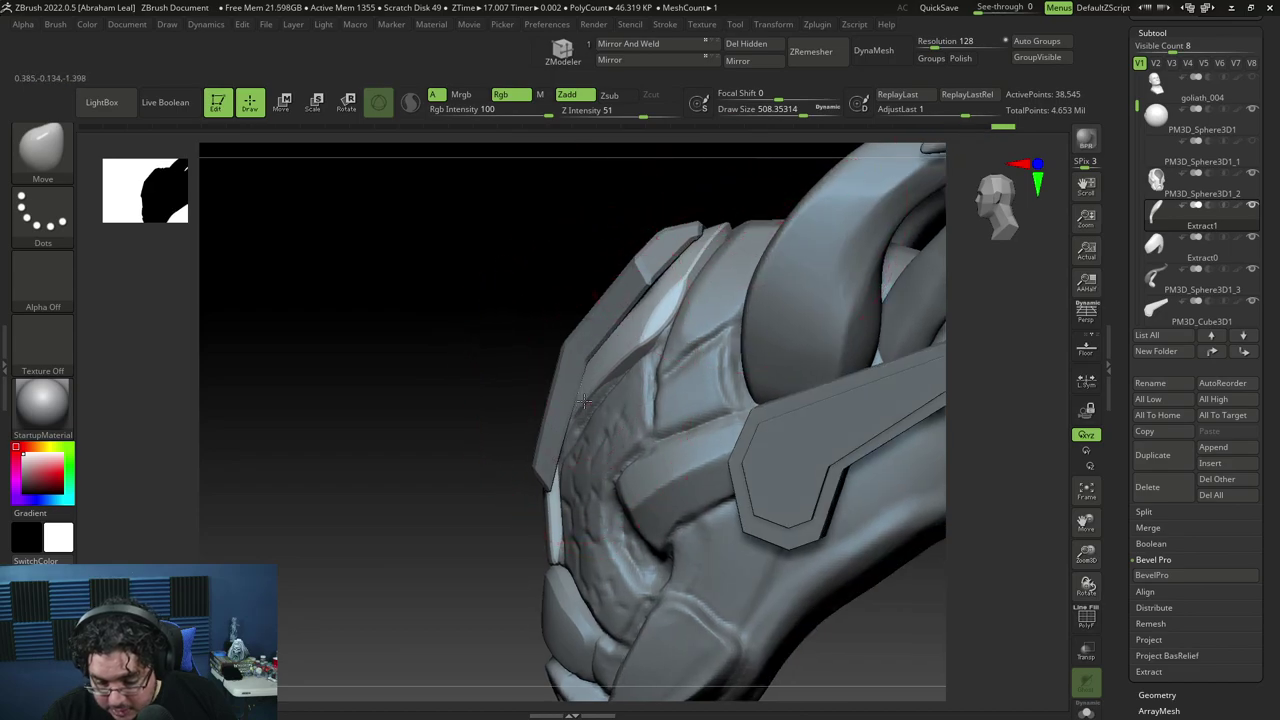
Adjust the plate's lower inner edge beside the nose bridge with the Move brush at a draw size of about 415.
mouse_move(585, 402)
right_mouse_down()
mouse_move(500, 449)
mouse_move(549, 427)
right_mouse_up()
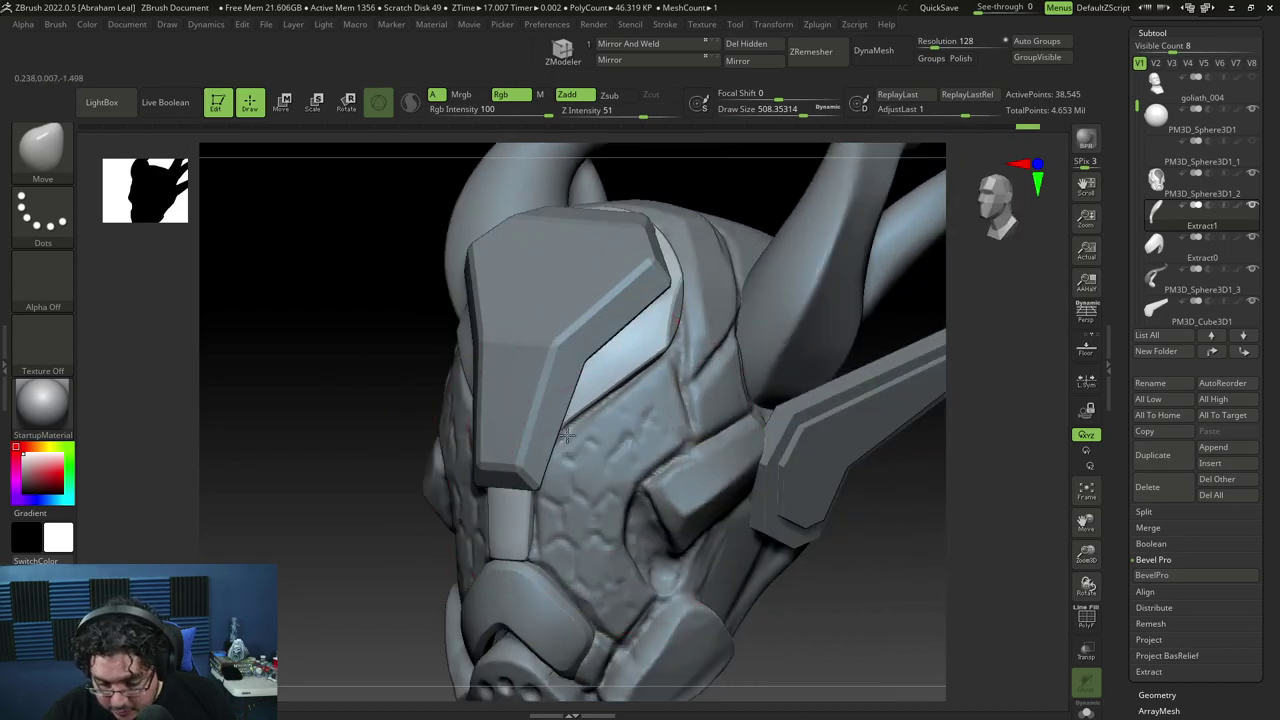
key("space")
left_click_drag(570, 429, 567, 430)
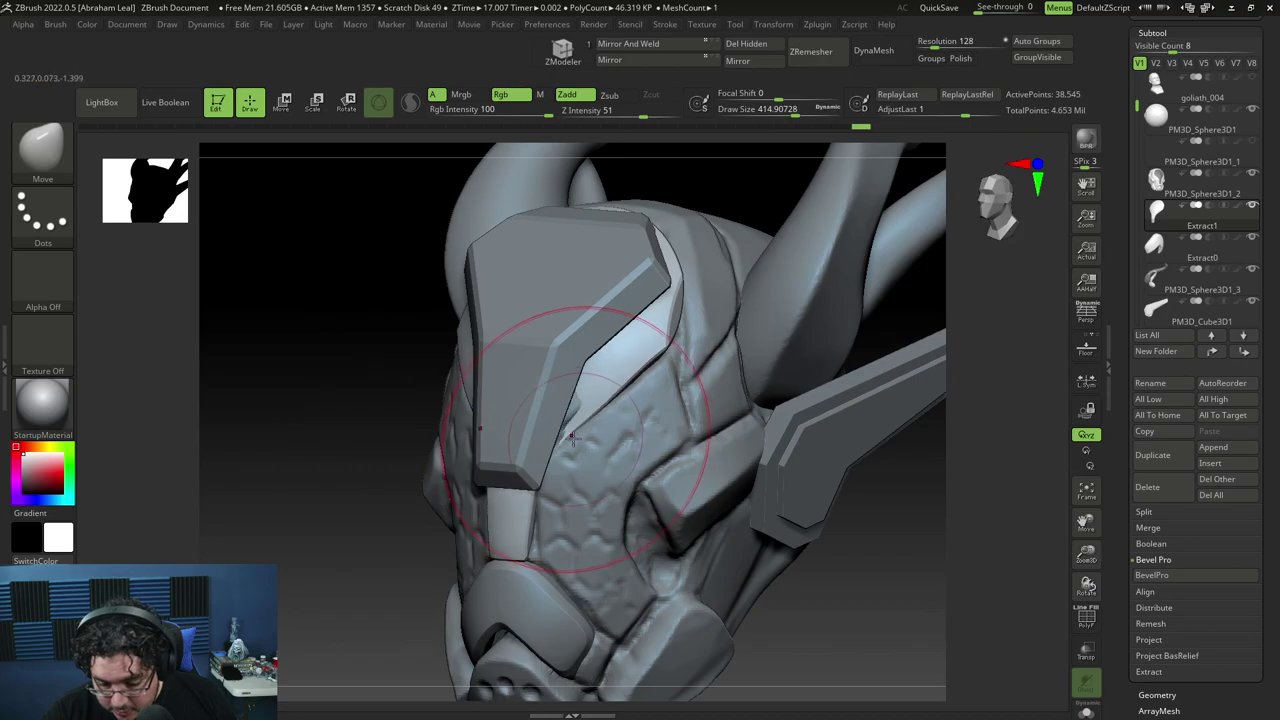
right_click_drag(395, 480, 582, 434)
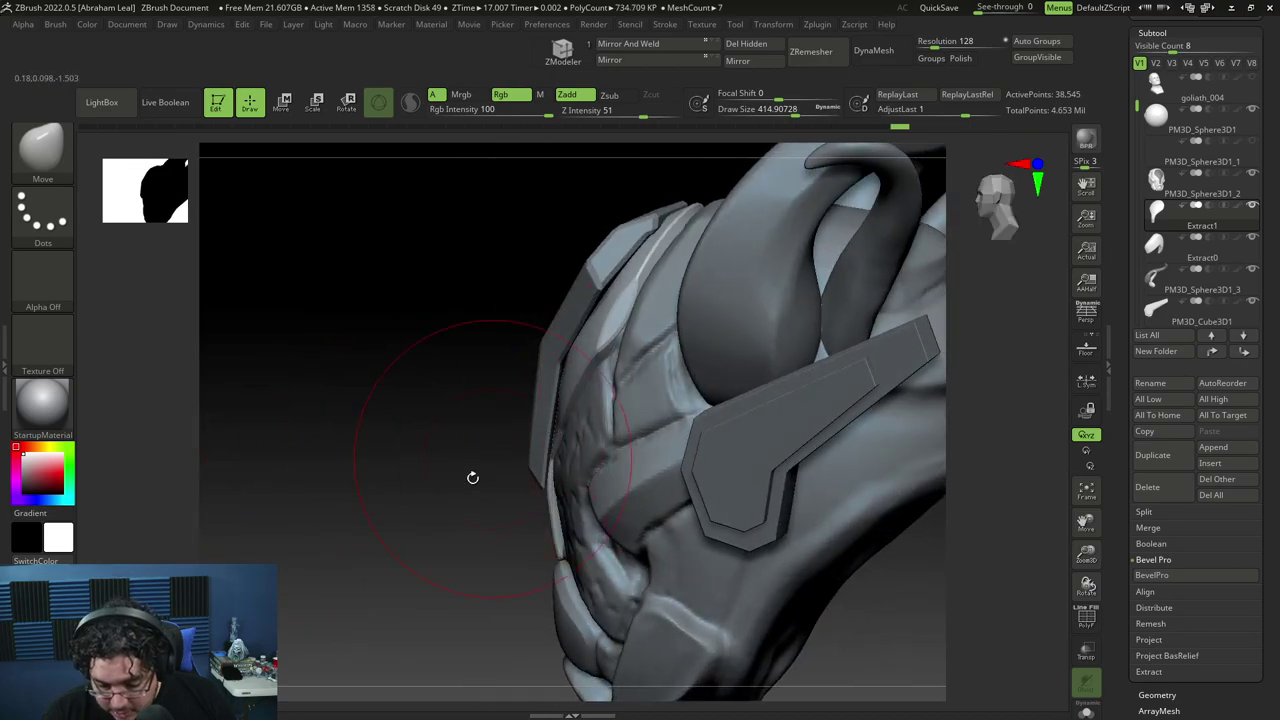
right_click_drag(472, 478, 534, 357)
mouse_move(894, 412)
right_mouse_down()
mouse_move(917, 394)
mouse_move(903, 426)
mouse_move(900, 409)
mouse_move(912, 424)
mouse_move(677, 373)
right_mouse_up()
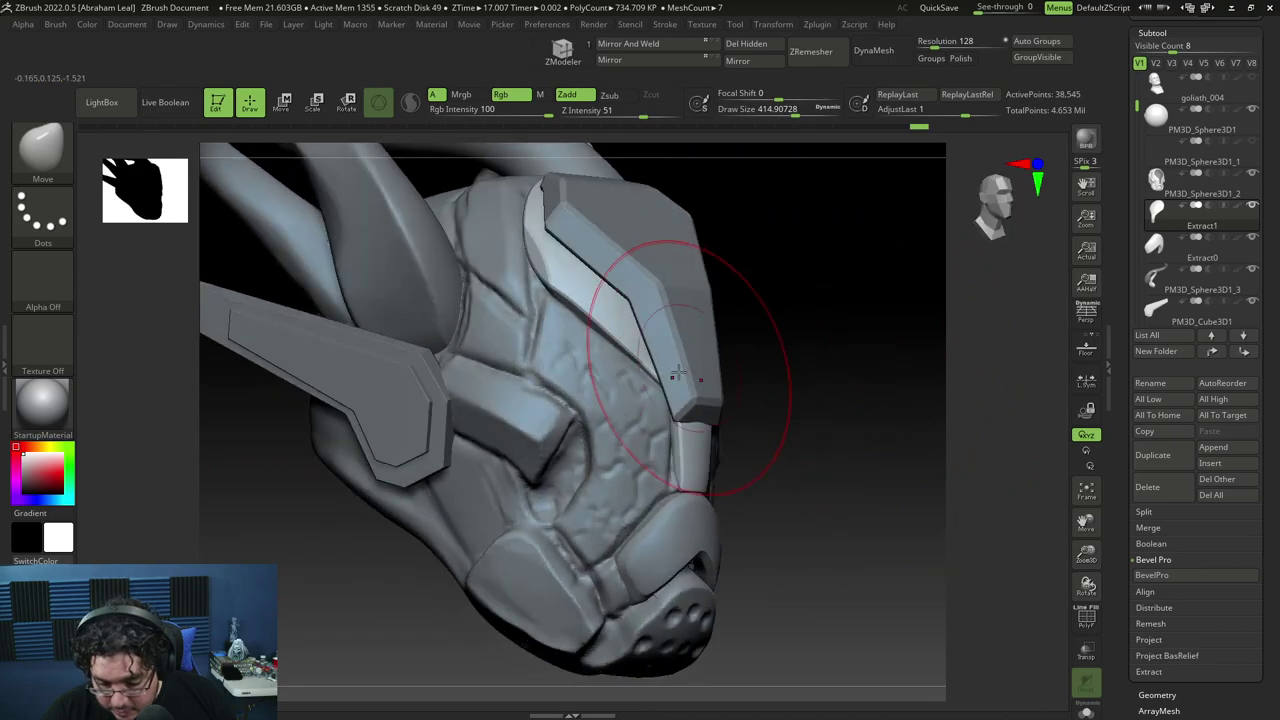
right_click_drag(786, 282, 800, 280)
Refine the plate's side contours beside the forehead armor with the Move brush at a draw size of about 280.
key("space")
left_click_drag(786, 277, 746, 268)
mouse_move(714, 312)
right_mouse_down()
mouse_move(726, 309)
mouse_move(652, 364)
right_mouse_up()
key("space")
left_click_drag(645, 362, 655, 358)
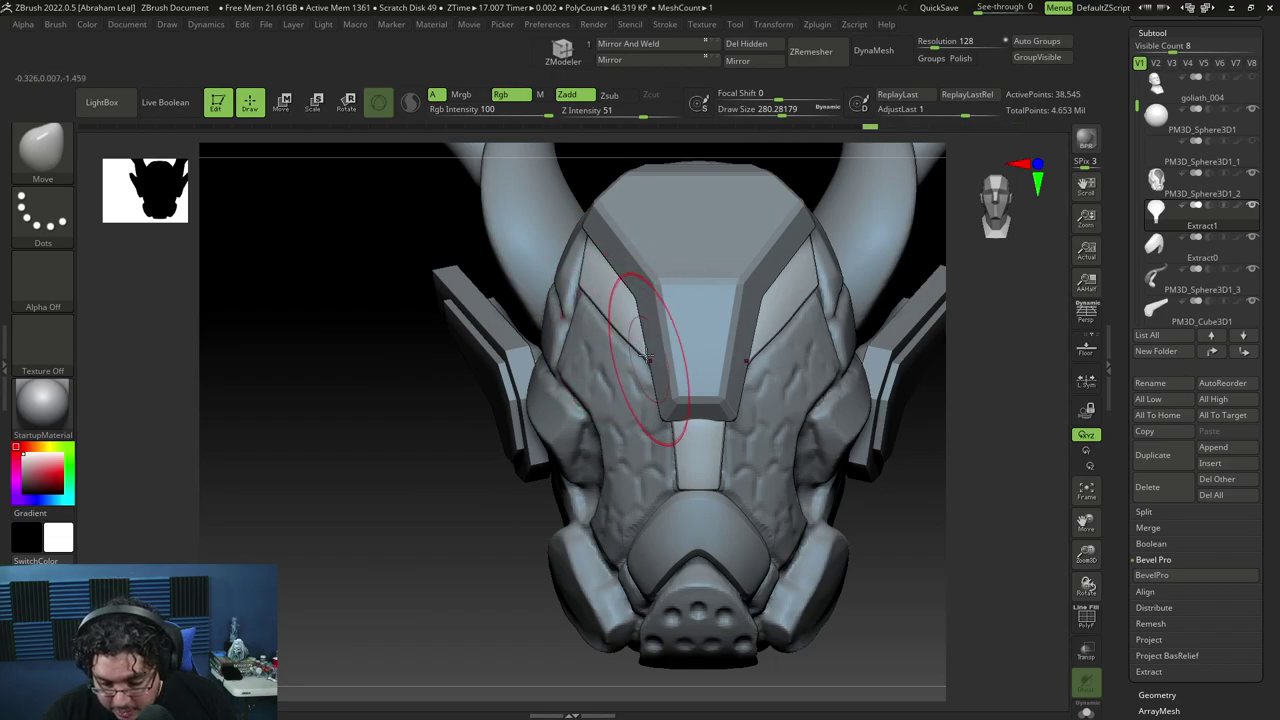
right_click_drag(920, 455, 870, 465)
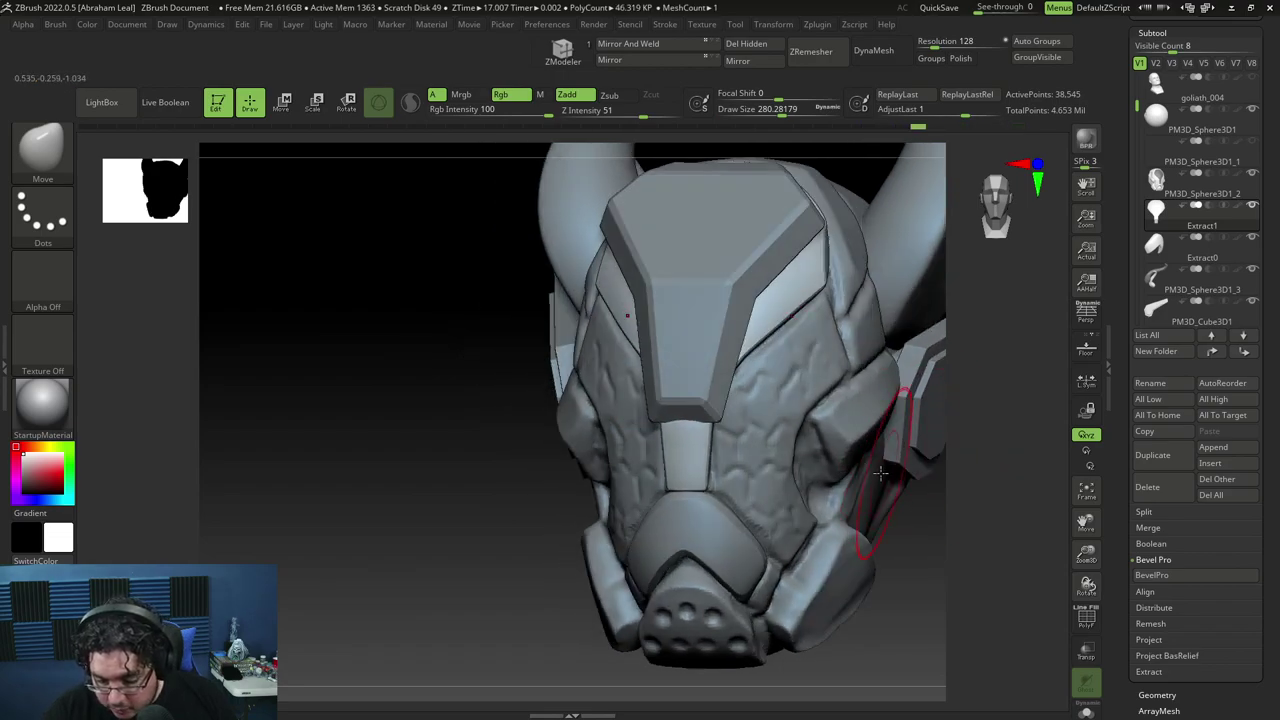
right_click_drag(477, 523, 530, 510, "shift")
right_click_drag(934, 411, 541, 413, "alt")
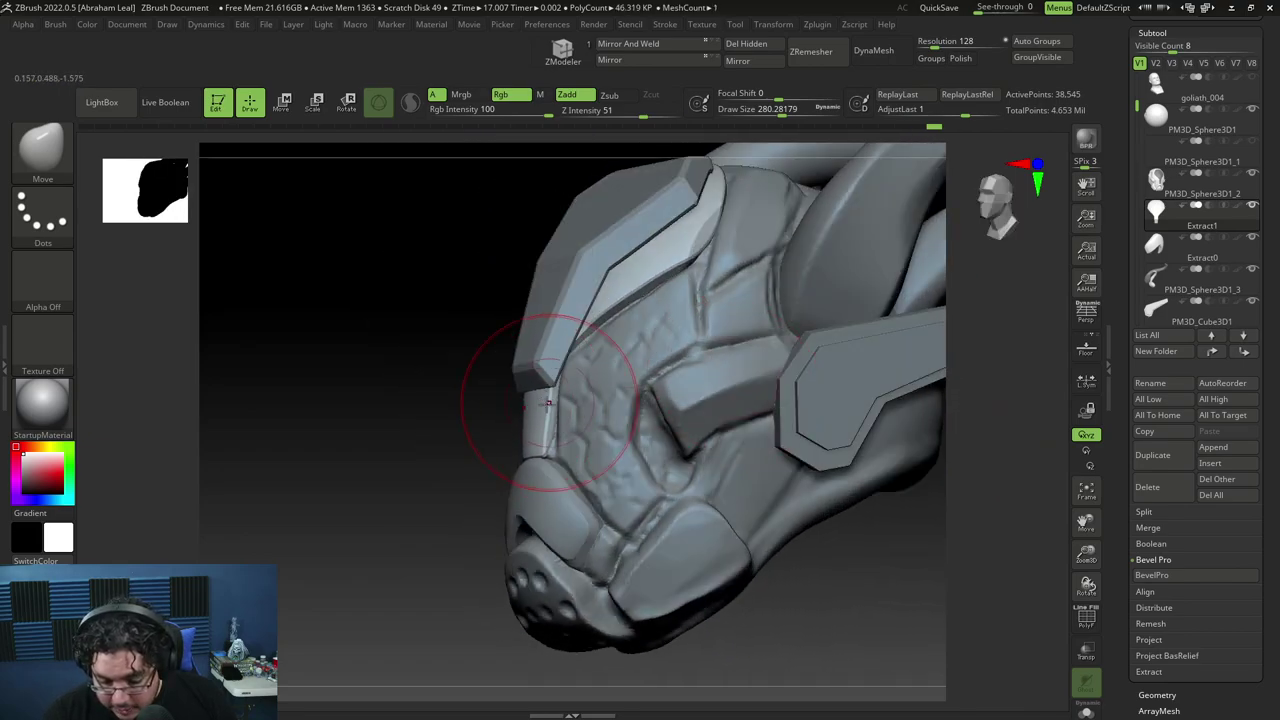
Fit the nose bridge's lower end and side edge against the mouthpiece and face using Move at draw size about 128.
right_click_drag(461, 473, 500, 468, "shift")
mouse_move(650, 465)
right_mouse_down()
mouse_move(800, 471)
mouse_move(783, 409)
mouse_move(764, 425)
right_mouse_up()
key("space")
left_click_drag(762, 427, 750, 415)
key("space")
left_click_drag(510, 437, 454, 467)
key("space")
mouse_move(453, 476)
right_mouse_down()
mouse_move(571, 434)
mouse_move(508, 454)
right_mouse_up()
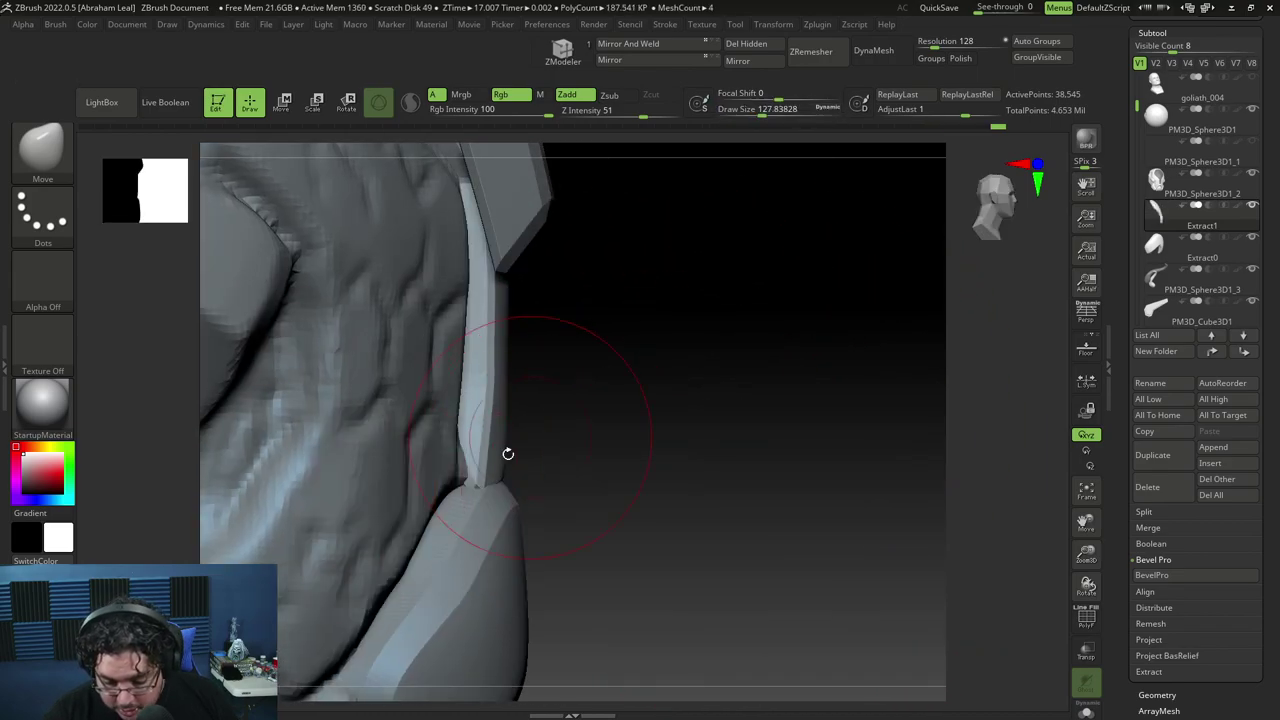
left_click_drag(461, 485, 454, 485)
right_click_drag(454, 485, 530, 430)
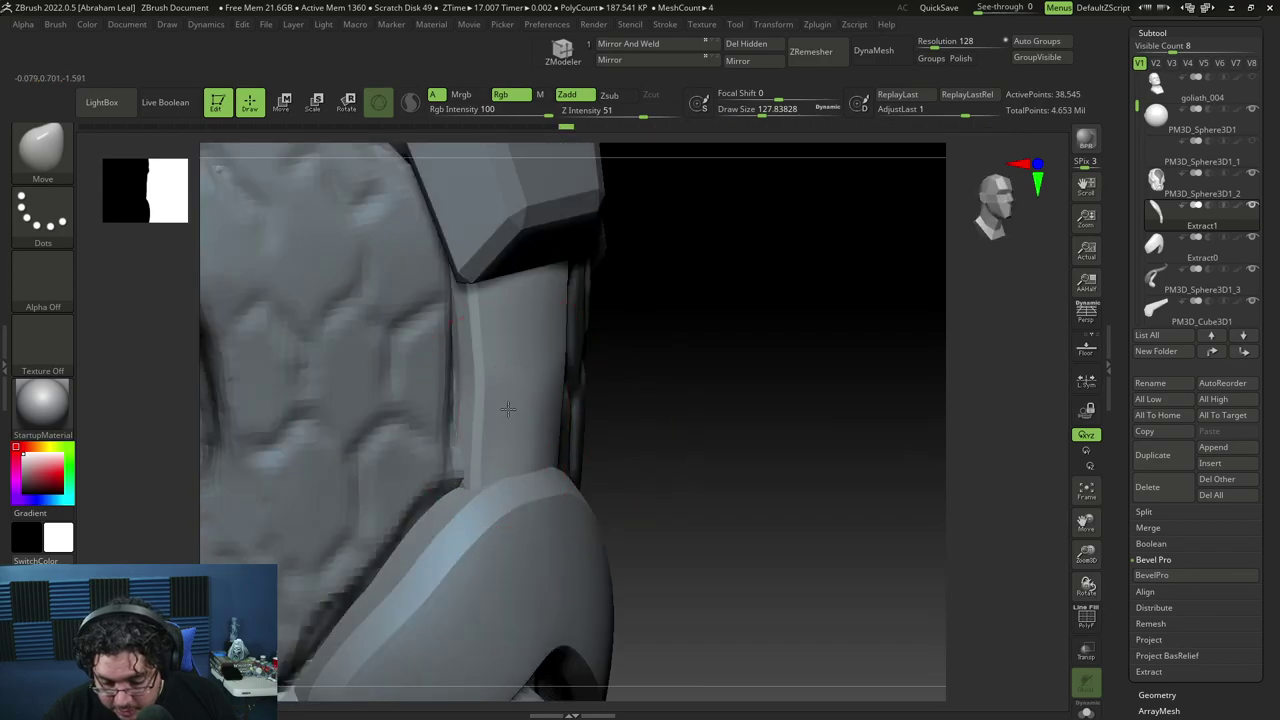
left_click_drag(570, 370, 591, 363)
mouse_move(591, 363)
right_mouse_down()
mouse_move(530, 391)
mouse_move(606, 374)
mouse_move(649, 394)
right_mouse_up()
Adjust the width of the nose-bridge strip from the front with the Move brush at a draw size of about 158.
right_click_drag(975, 460, 906, 337, "ctrl")
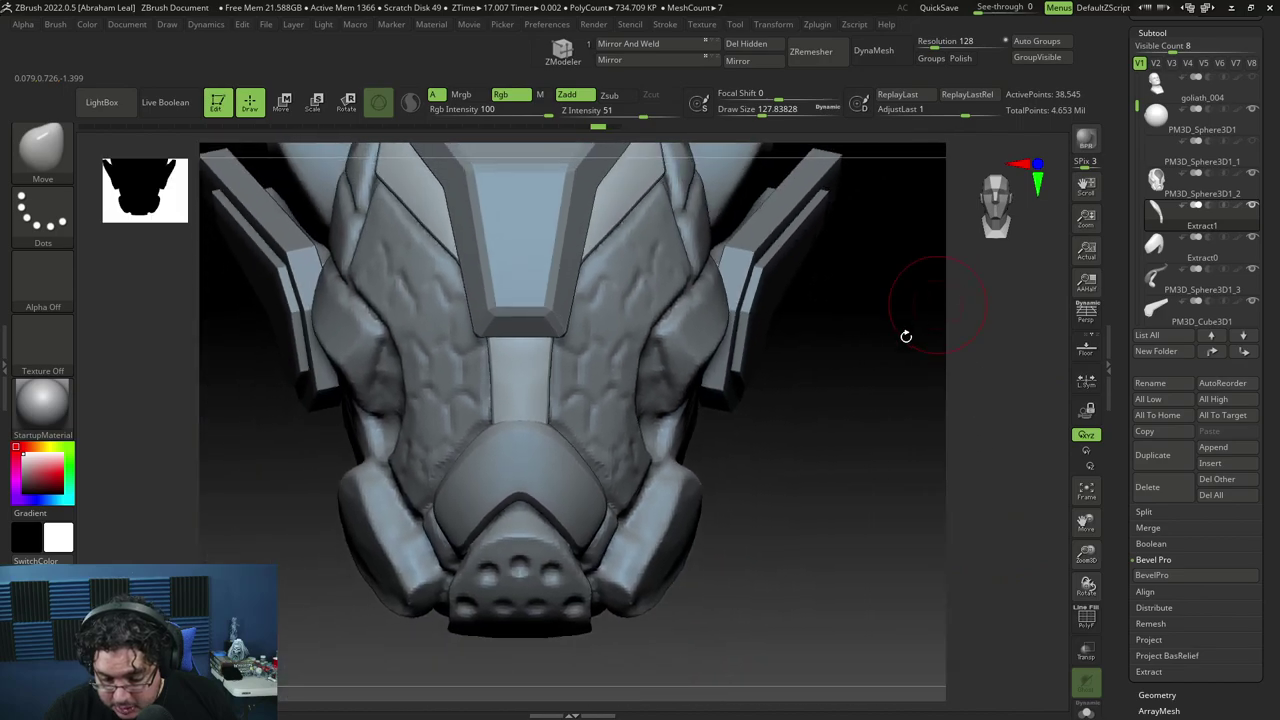
key("space")
left_click_drag(547, 379, 554, 379)
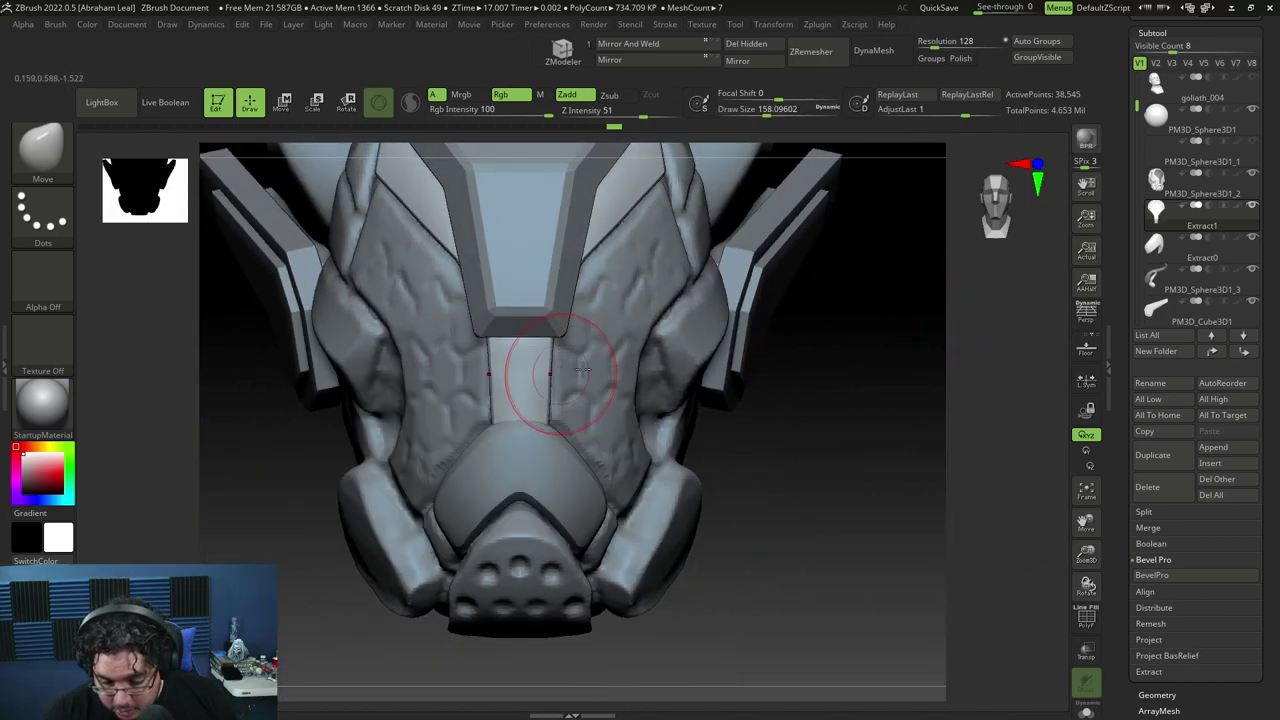
right_click_drag(835, 450, 570, 425, "ctrl")
right_click_drag(463, 508, 481, 500, "shift")
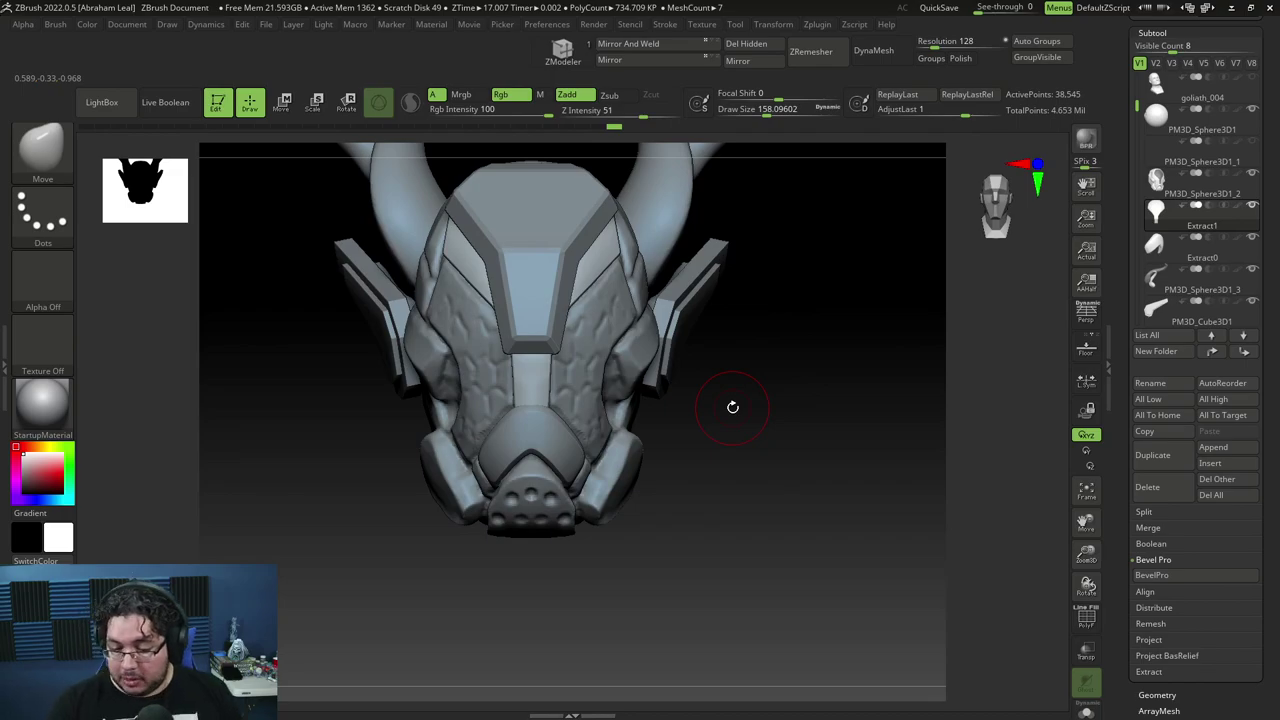
Select the PM3D_Sphere3D1_2 head subtool and inspect its textured cheek area.
right_click_drag(732, 407, 771, 423)
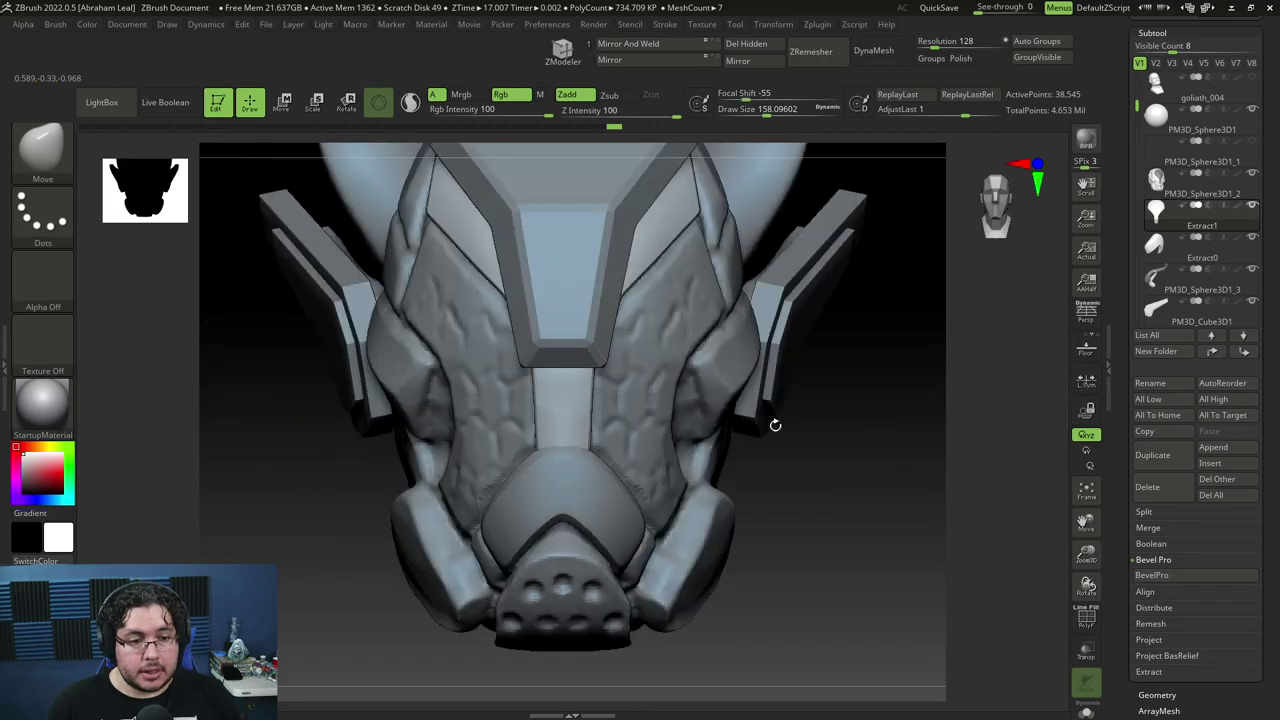
left_click(657, 310, "alt")
right_click_drag(887, 462, 763, 421)
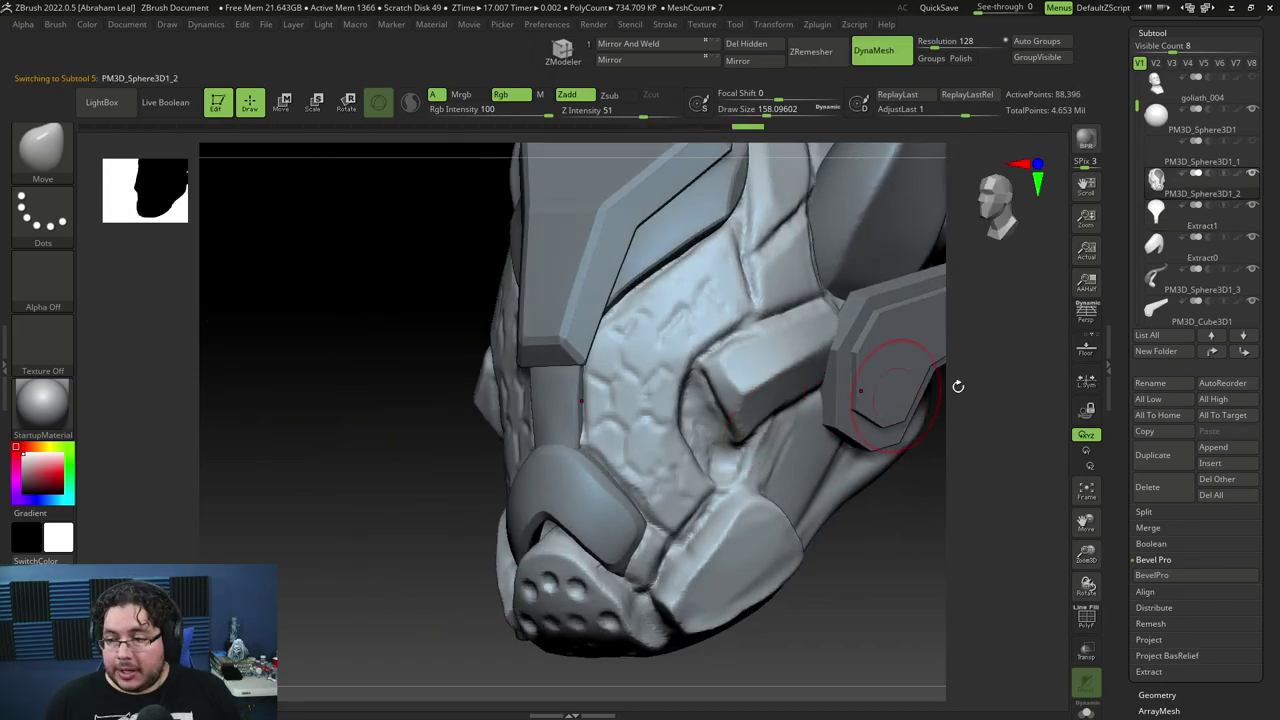
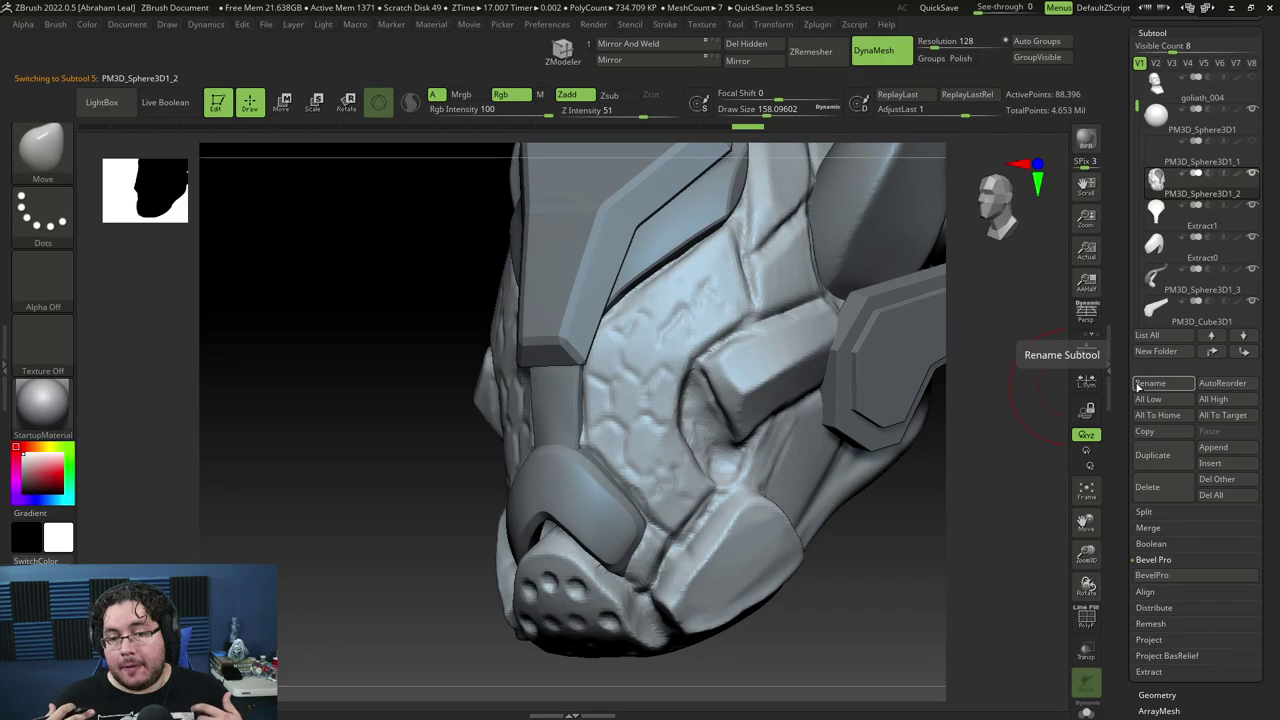
mouse_move(966, 543)
left_mouse_down()
mouse_move(923, 449)
mouse_move(923, 354)
mouse_move(845, 435)
mouse_move(926, 417)
mouse_move(906, 408)
mouse_move(897, 443)
mouse_move(910, 450)
mouse_move(933, 389)
mouse_move(890, 391)
left_mouse_up()
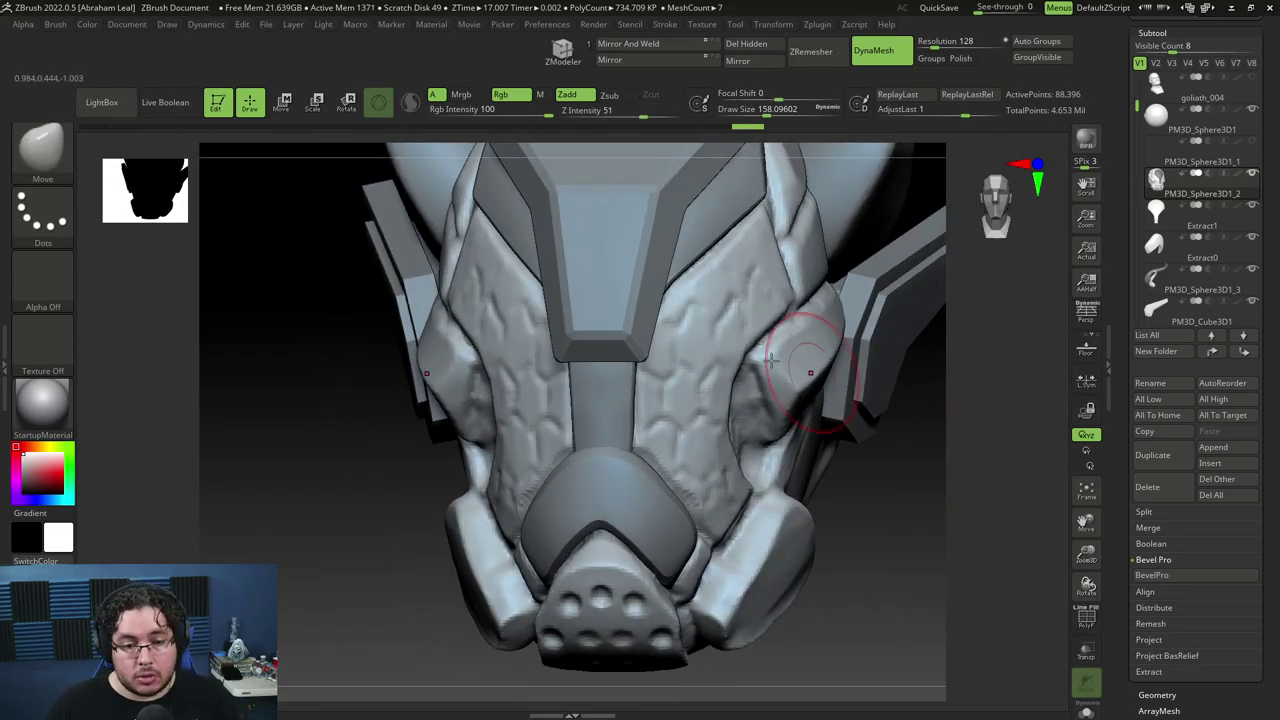
Mask the textured cheek areas with the MaskPen, outlining at draw size about 37 and filling at about 51.
key("space")
left_click_drag(717, 309, 709, 306)
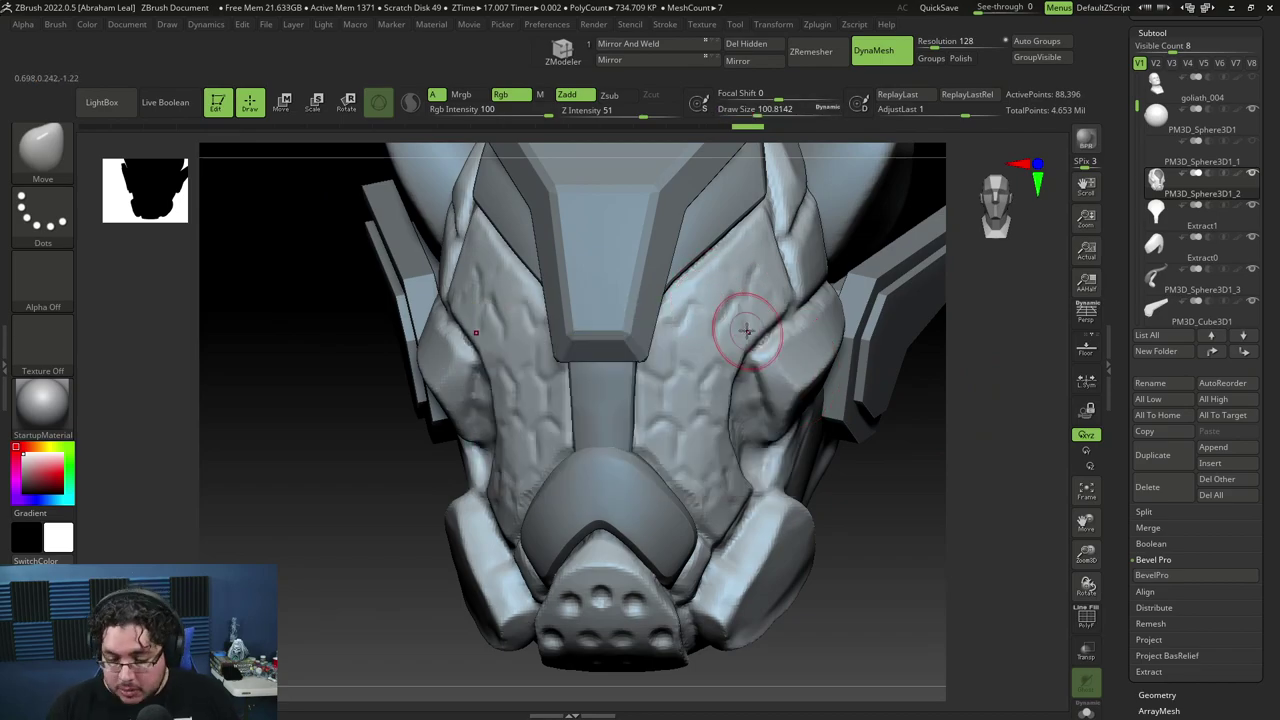
left_click_drag(900, 438, 795, 438)
key("space")
left_click_drag(735, 284, 763, 244)
key("space")
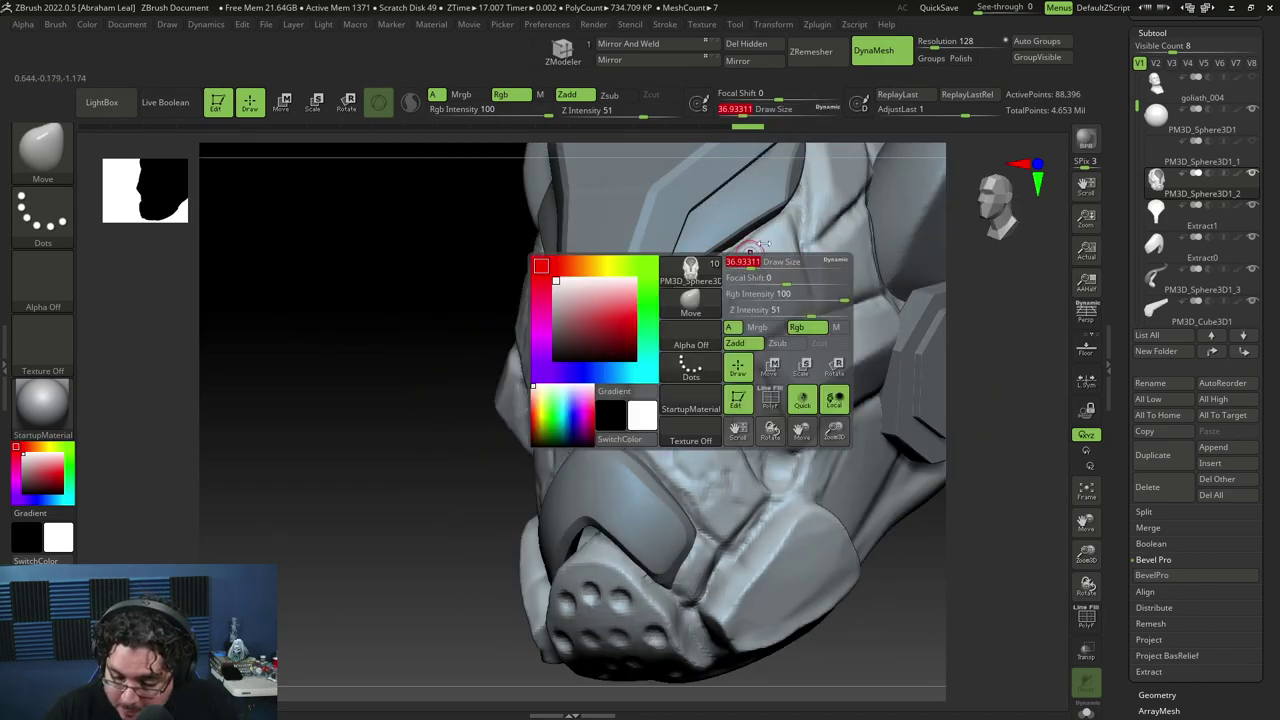
key("ctrl")
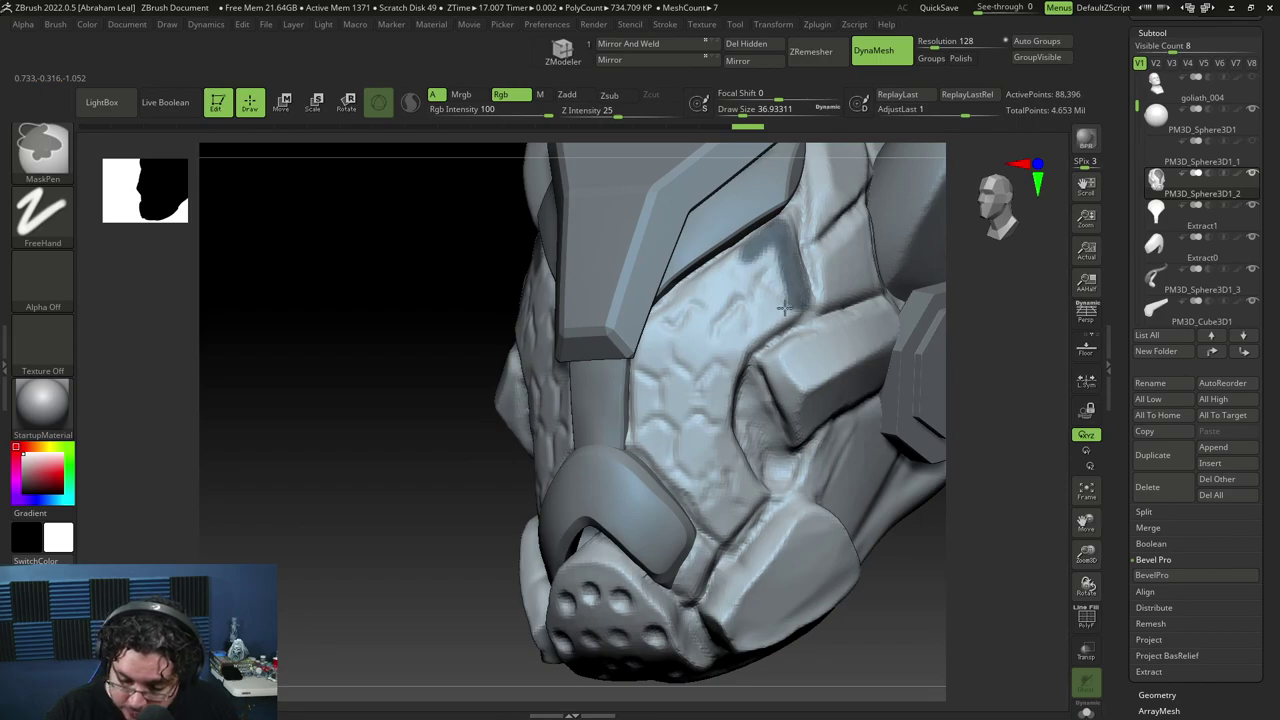
left_click_drag(718, 403, 731, 452, "ctrl")
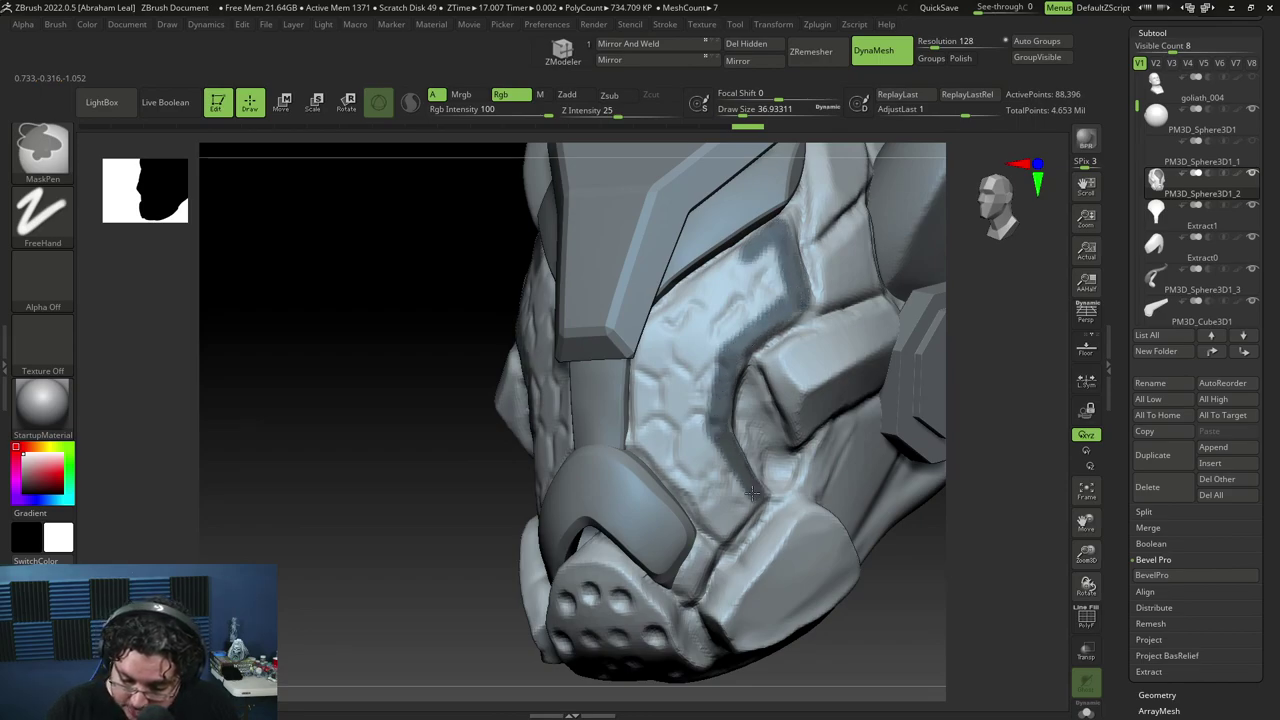
mouse_move(722, 528)
left_mouse_down("ctrl")
mouse_move(668, 466)
mouse_move(643, 345)
mouse_move(758, 251)
left_mouse_up("ctrl")
key("space")
mouse_move(711, 304)
left_mouse_down("ctrl")
mouse_move(673, 317)
mouse_move(665, 405)
mouse_move(673, 465)
mouse_move(727, 500)
mouse_move(723, 292)
mouse_move(756, 259)
mouse_move(745, 297)
left_mouse_up("ctrl")
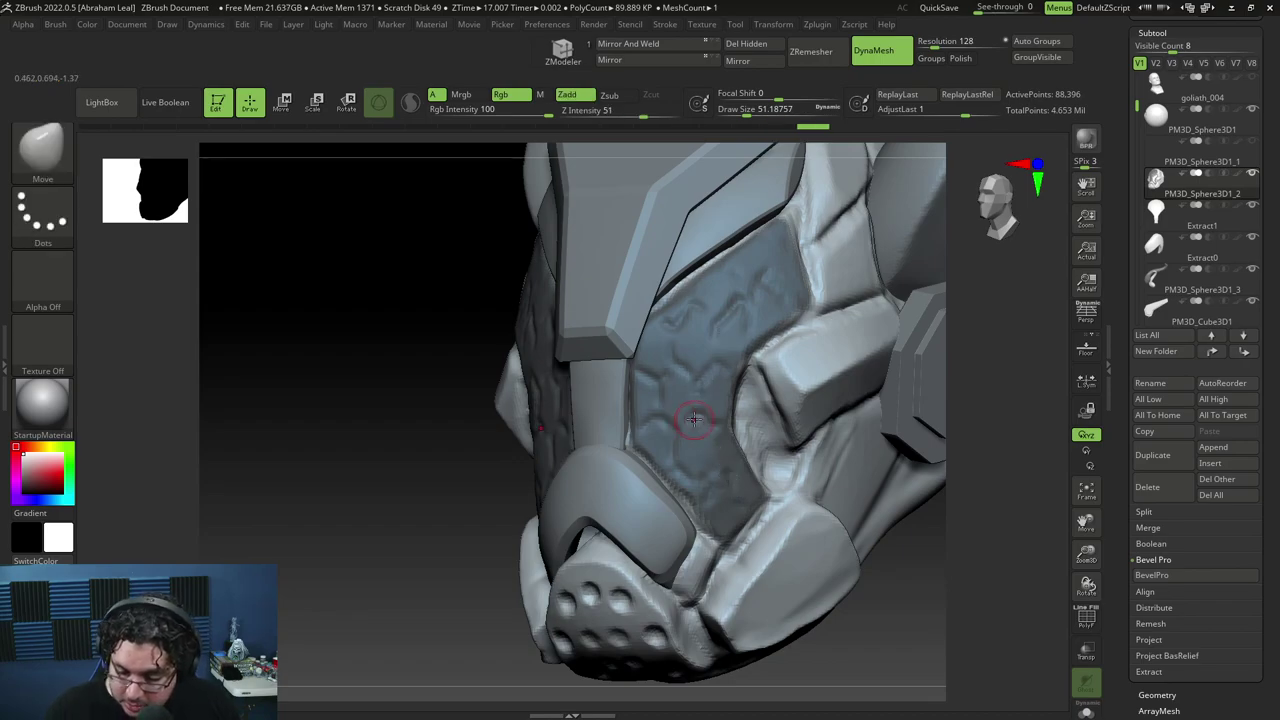
Extract the masked cheek areas as a new subtool with a thickness of 0.02 and accept the extraction.
left_click_drag(866, 572, 898, 540, "shift")
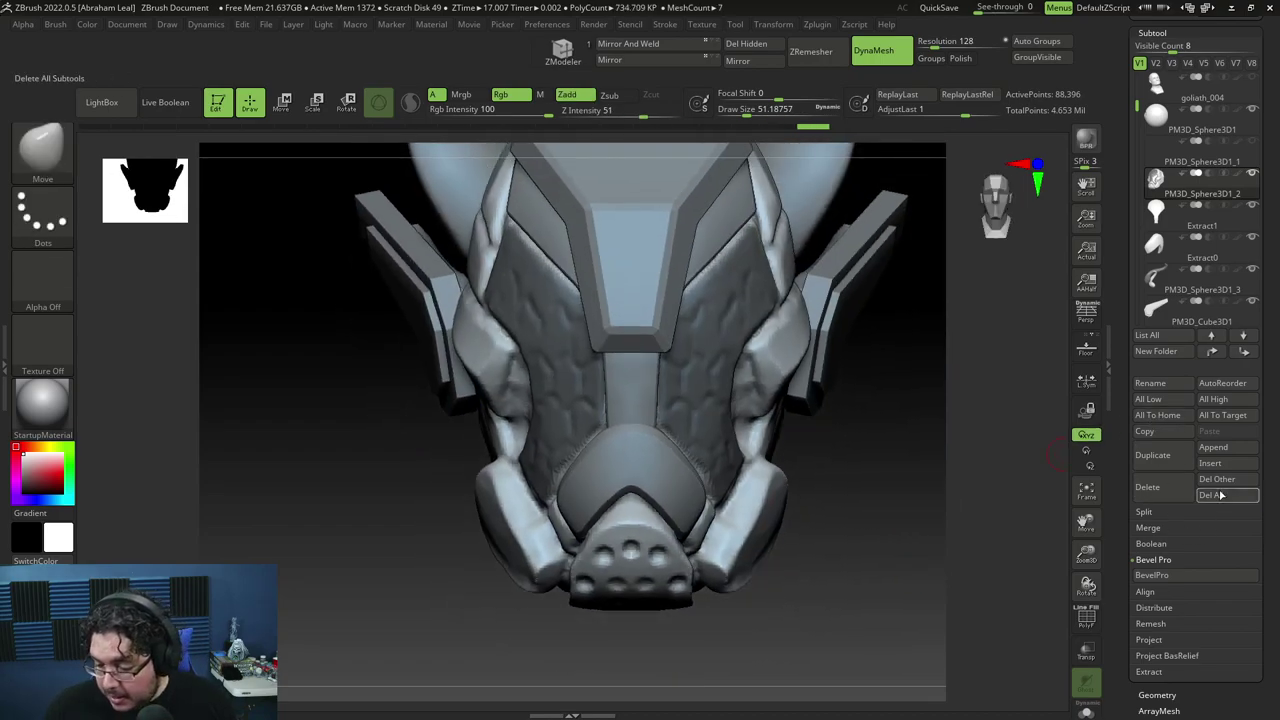
left_click(1150, 671)
left_click(1148, 679)
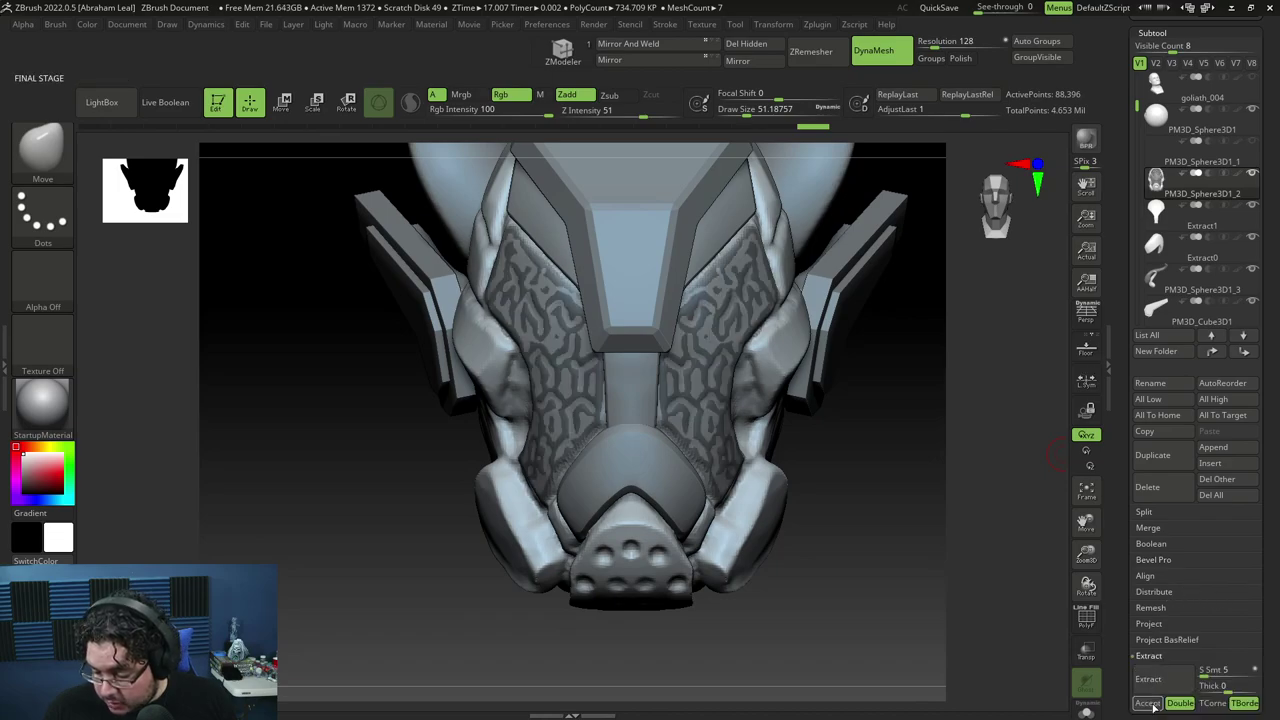
left_click(1148, 703)
Isolate the Extract2 subtool and hide its forehead section and most of its nose bridge with the SelectLasso brush.
left_click(1087, 710)
mouse_move(900, 480)
left_mouse_down()
mouse_move(971, 466)
mouse_move(917, 486)
mouse_move(894, 386)
mouse_move(883, 446)
mouse_move(857, 449)
mouse_move(865, 440)
left_mouse_up()
key("ctrl+shift")
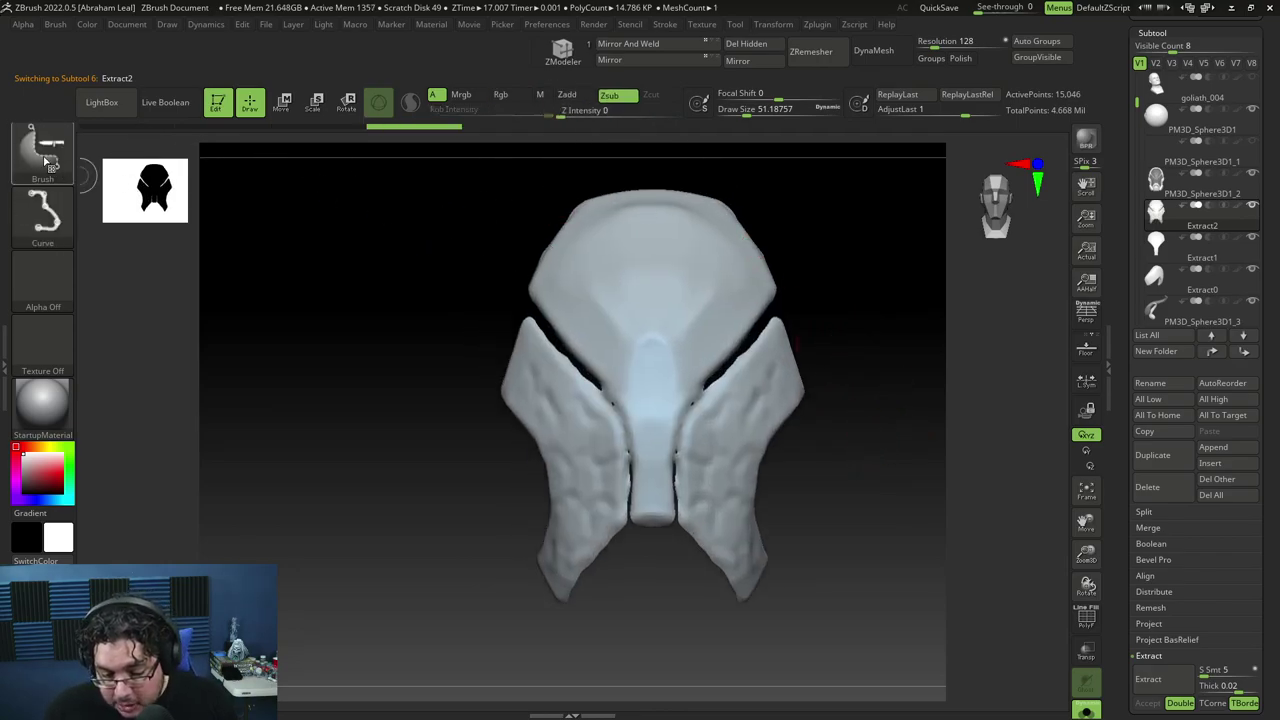
left_click(45, 160)
left_click(716, 237)
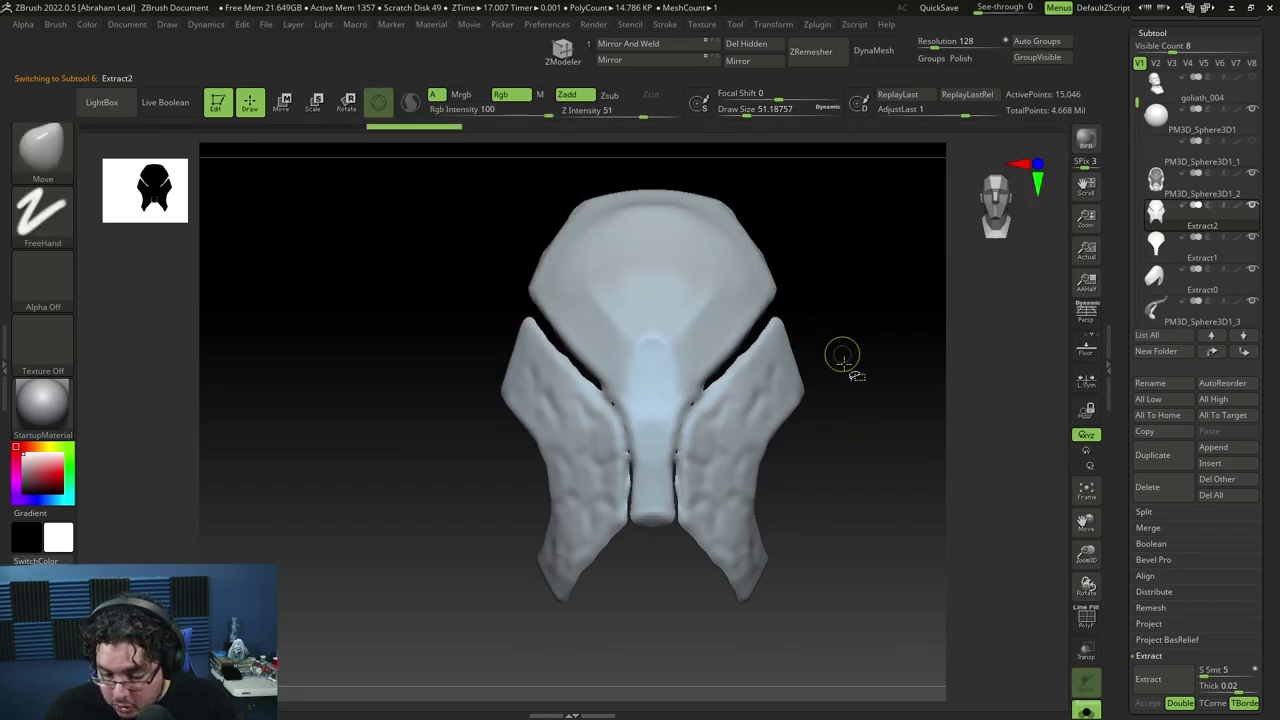
mouse_move(766, 313)
left_mouse_down("ctrl+alt+shift")
mouse_move(843, 368)
mouse_move(836, 596)
mouse_move(815, 618)
mouse_move(765, 600)
mouse_move(748, 632)
mouse_move(814, 571)
left_mouse_up("ctrl+alt+shift")
mouse_move(782, 298)
left_mouse_down("ctrl+alt+shift")
mouse_move(672, 500)
mouse_move(790, 600)
mouse_move(860, 550)
left_mouse_up("ctrl+alt+shift")
mouse_move(882, 393)
left_mouse_down("ctrl+shift")
mouse_move(871, 329)
mouse_move(709, 191)
mouse_move(646, 200)
mouse_move(731, 187)
mouse_move(605, 322)
mouse_move(634, 328)
mouse_move(652, 279)
left_mouse_up("ctrl+shift")
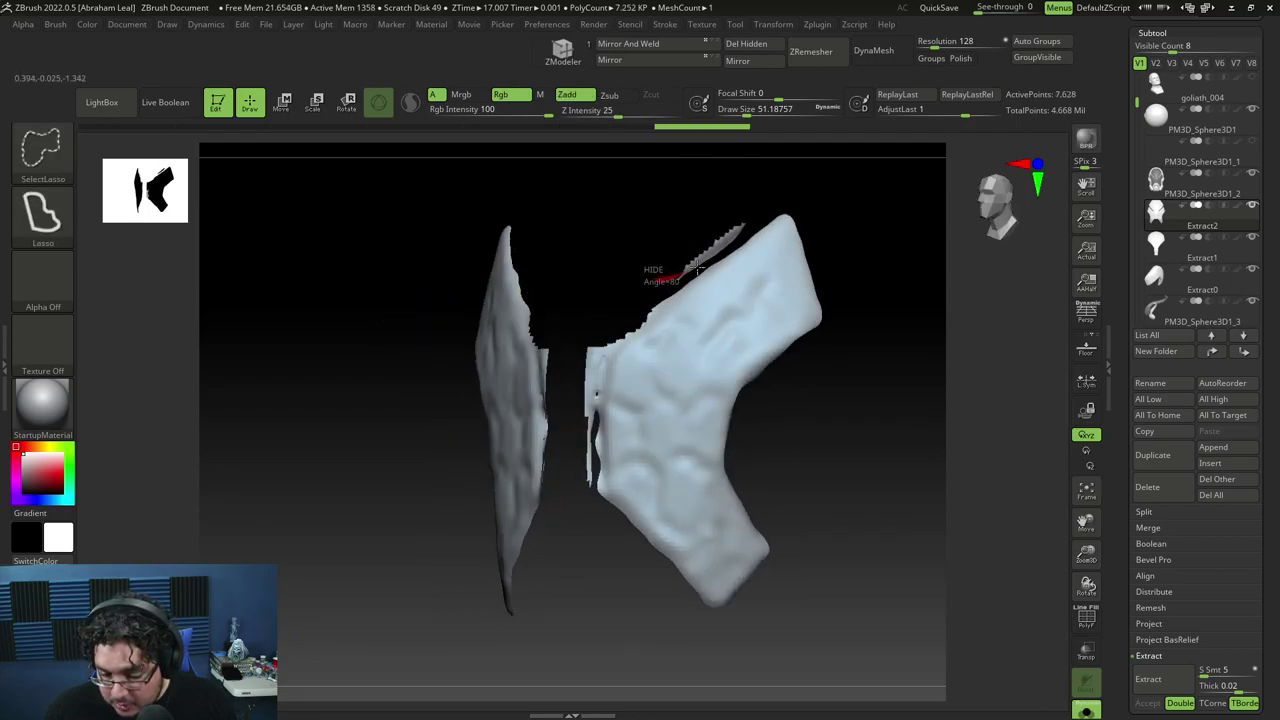
Lasso-hide the leftover fragments along the cheek panels' inner edges and delete the hidden geometry.
left_click_drag(740, 228, 738, 220, "ctrl+alt+shift")
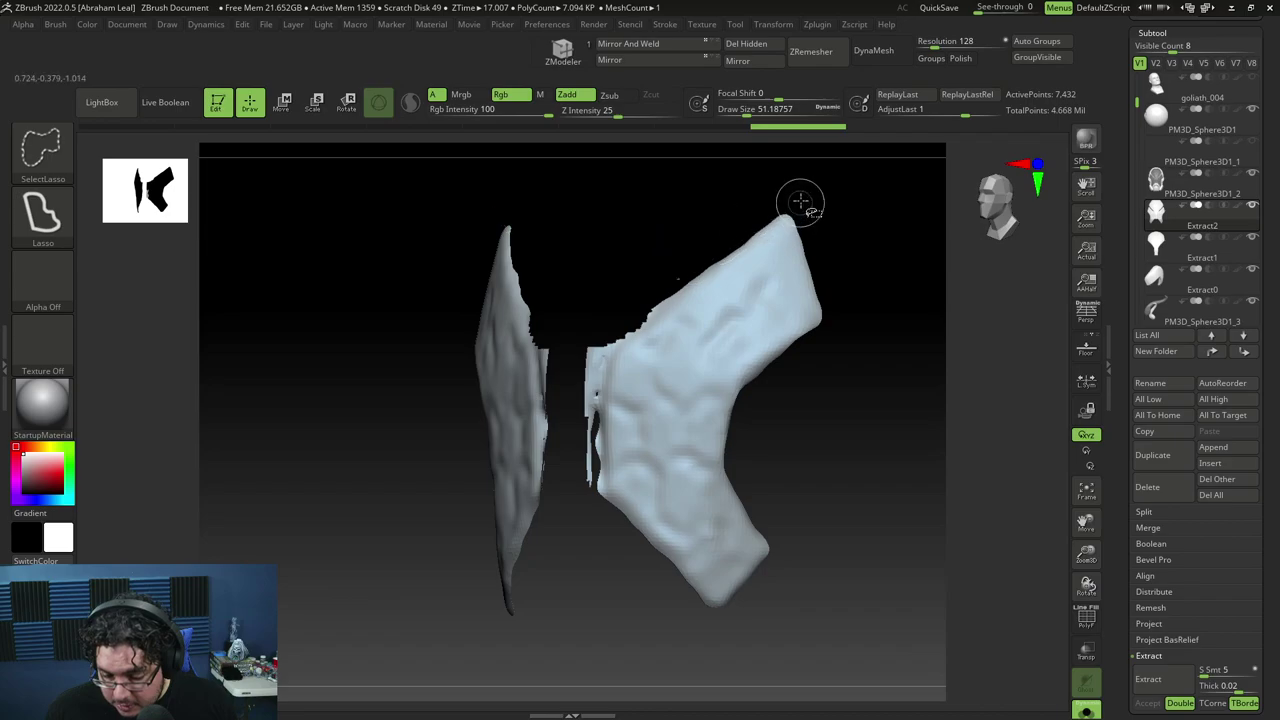
left_click_drag(613, 338, 643, 238, "ctrl+alt+shift")
left_click_drag(618, 518, 609, 300, "ctrl+alt+shift")
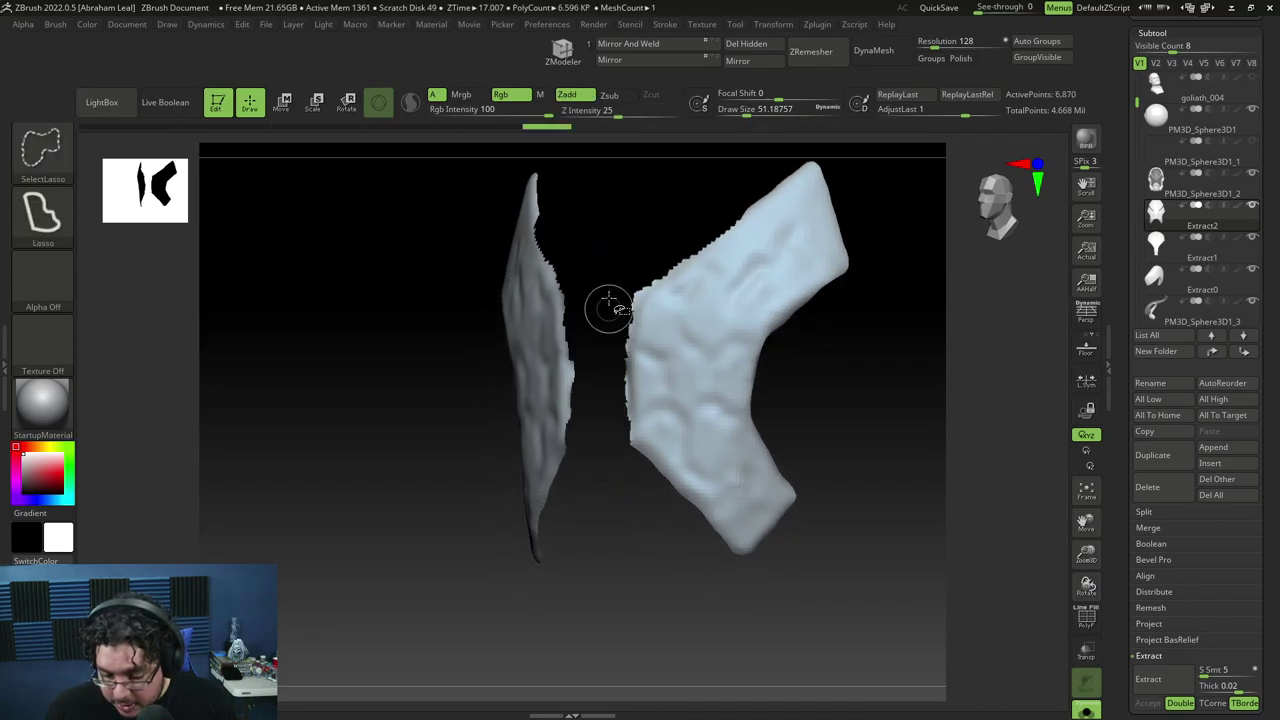
mouse_move(609, 250)
left_mouse_down("ctrl+alt+shift")
mouse_move(626, 508)
mouse_move(614, 334)
left_mouse_up("ctrl+alt+shift")
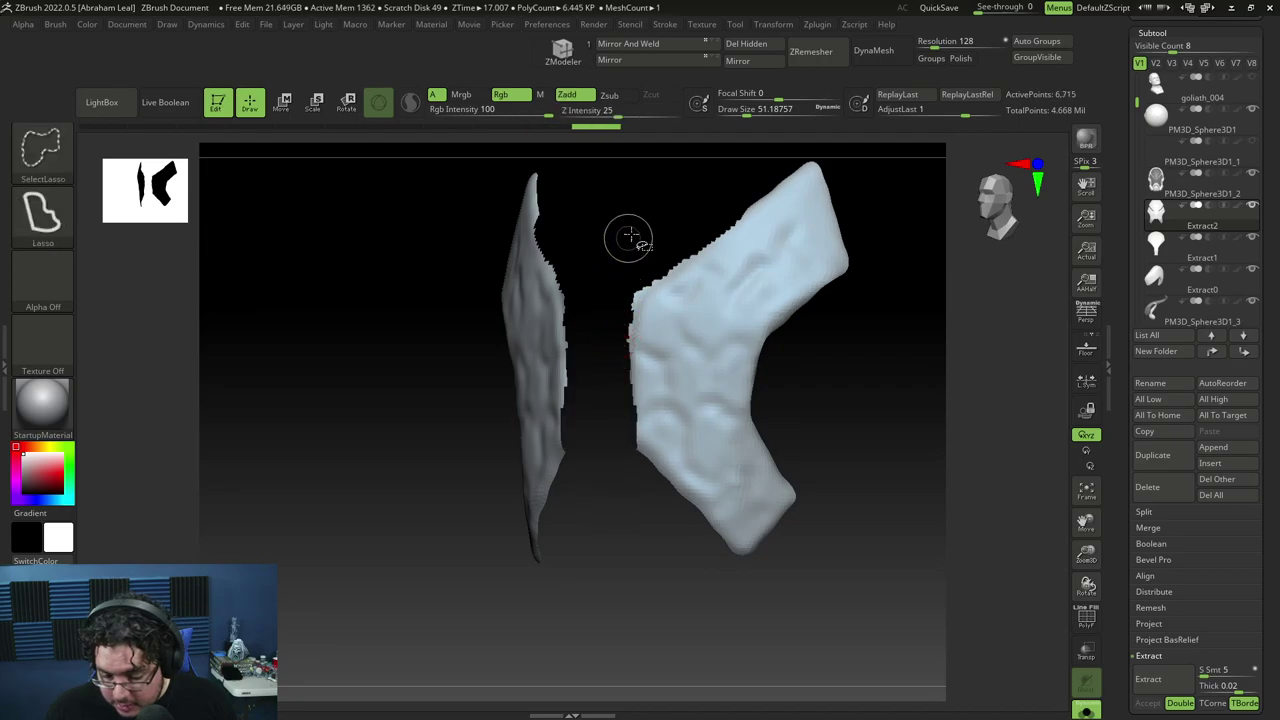
left_click_drag(627, 455, 609, 514, "ctrl+alt+shift")
mouse_move(889, 420)
left_mouse_down("shift")
mouse_move(891, 406)
mouse_move(853, 379)
left_mouse_up("shift")
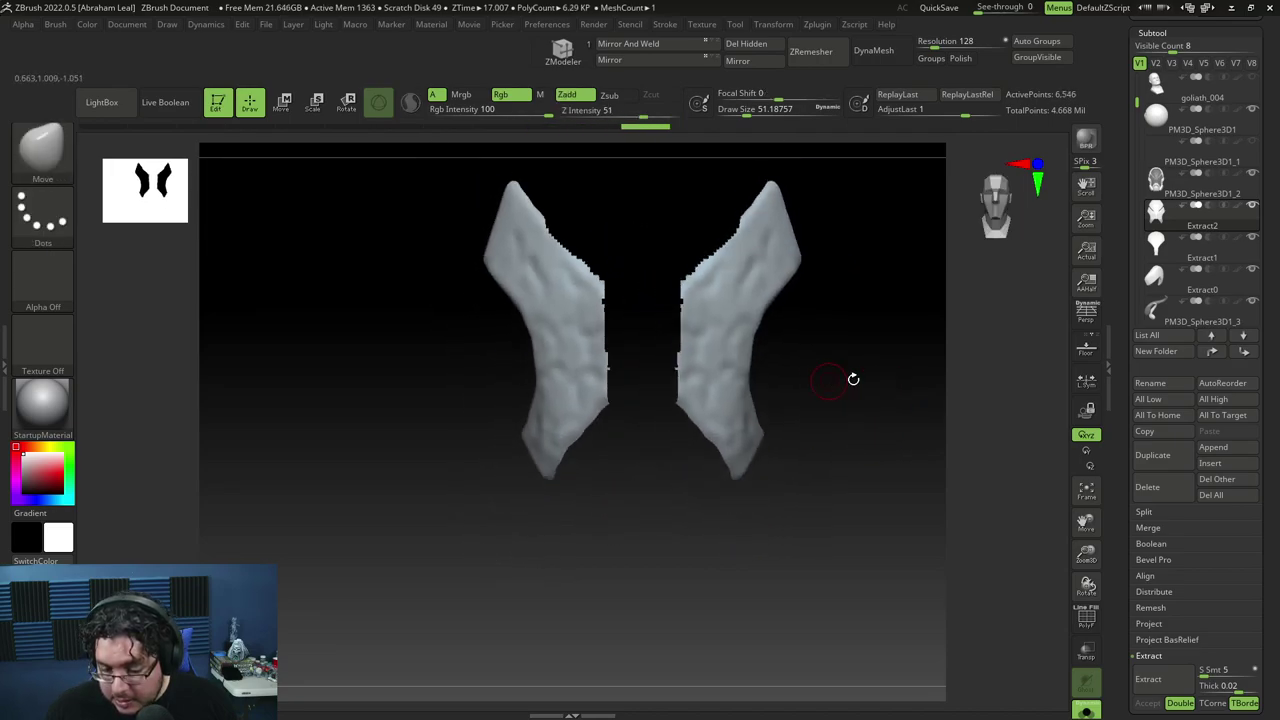
left_click(763, 46)
Smooth the jagged cut edges of the cheek panels with a Deformation polish.
left_click_drag(1265, 543, 1237, 438)
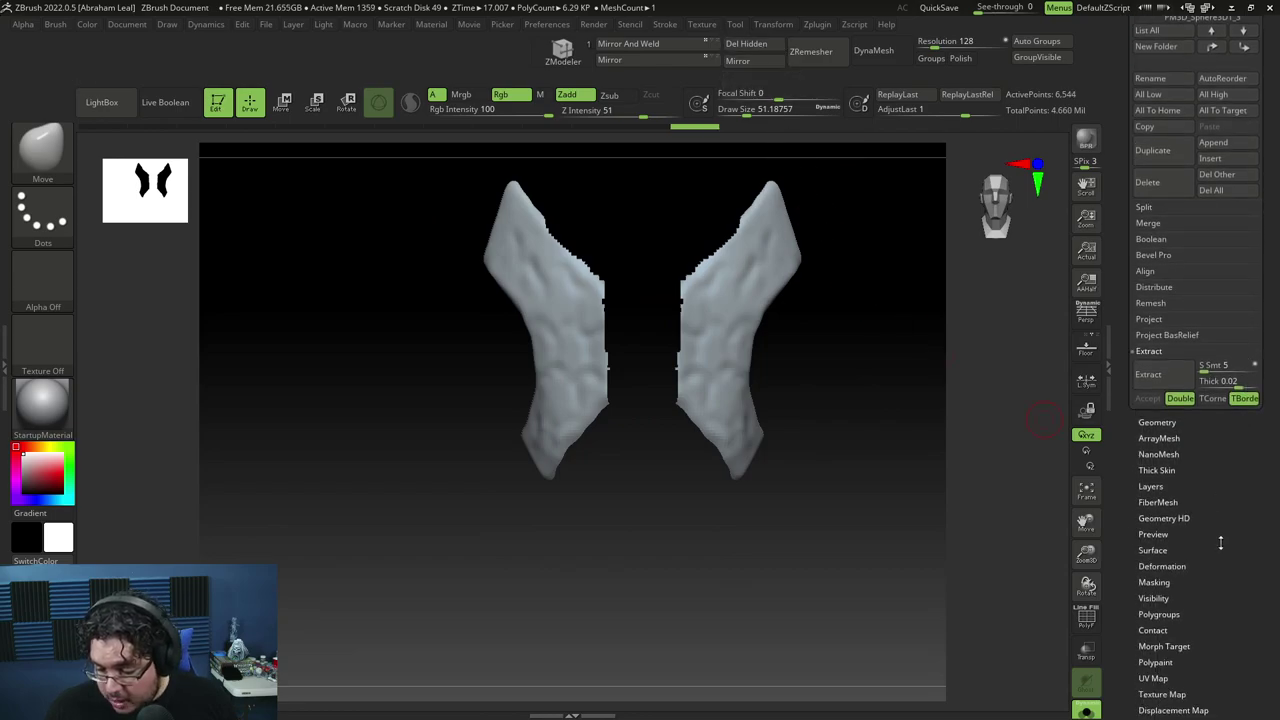
left_click_drag(1220, 543, 1218, 211)
left_click(1174, 505)
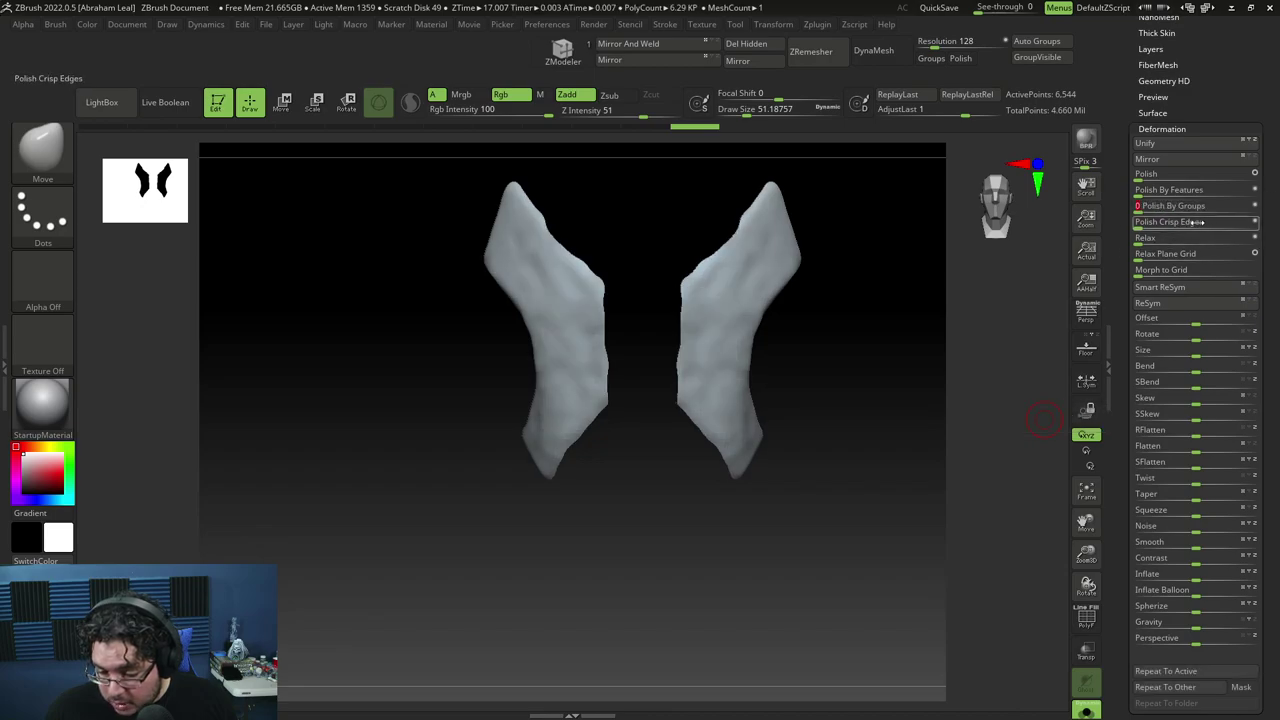
left_click_drag(1034, 414, 755, 303)
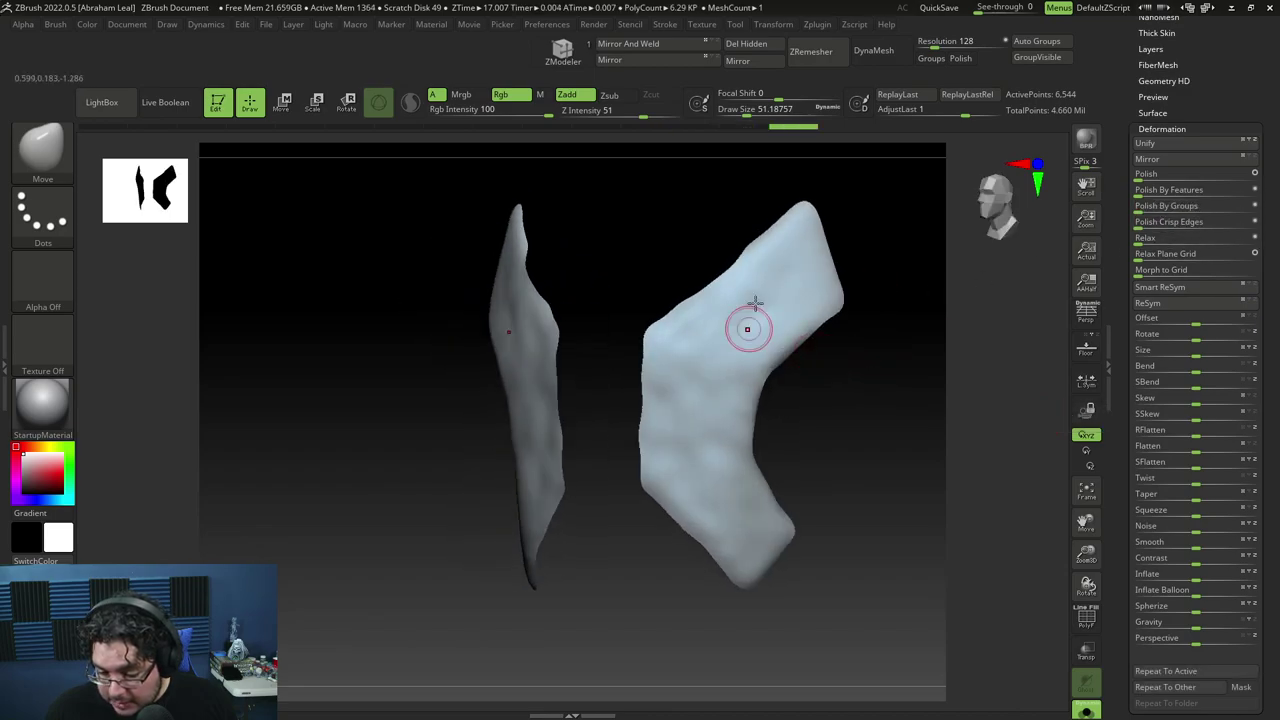
Flatten the bumpy surface of the cheek panels with the TrimDynamic brush at a draw size of about 197.
scroll(1165, 140, "up", 3)
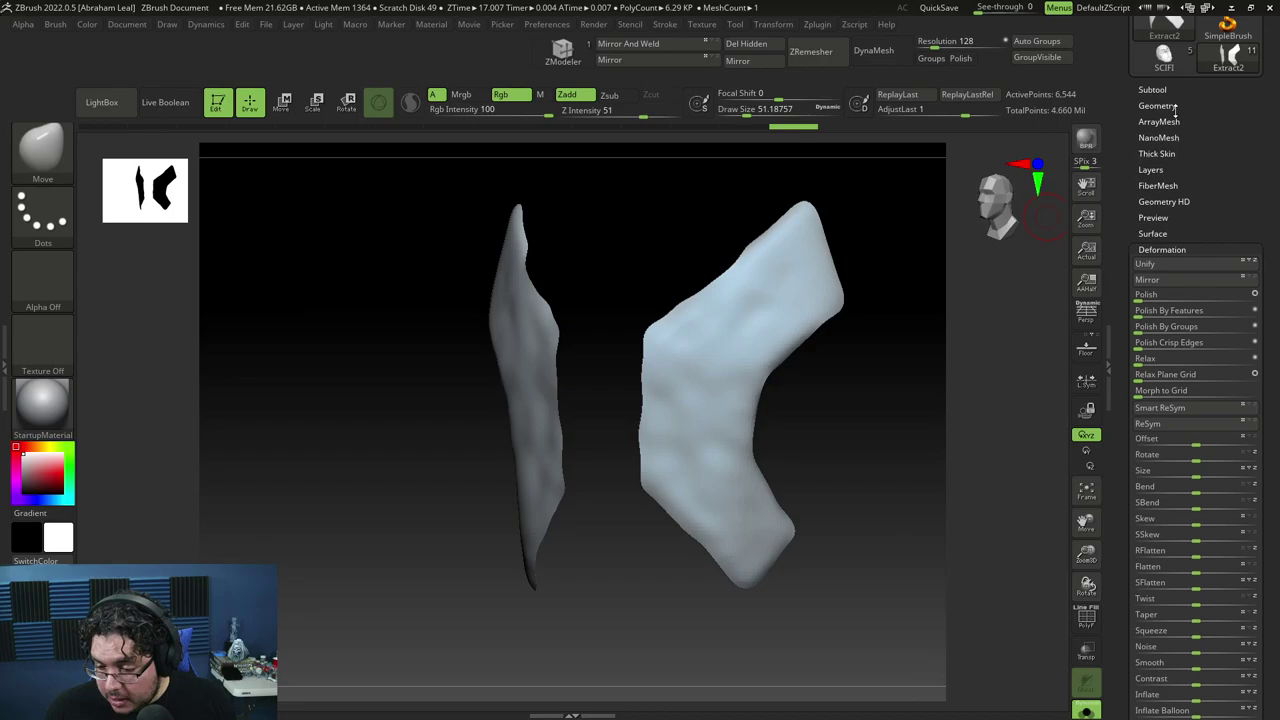
key("n")
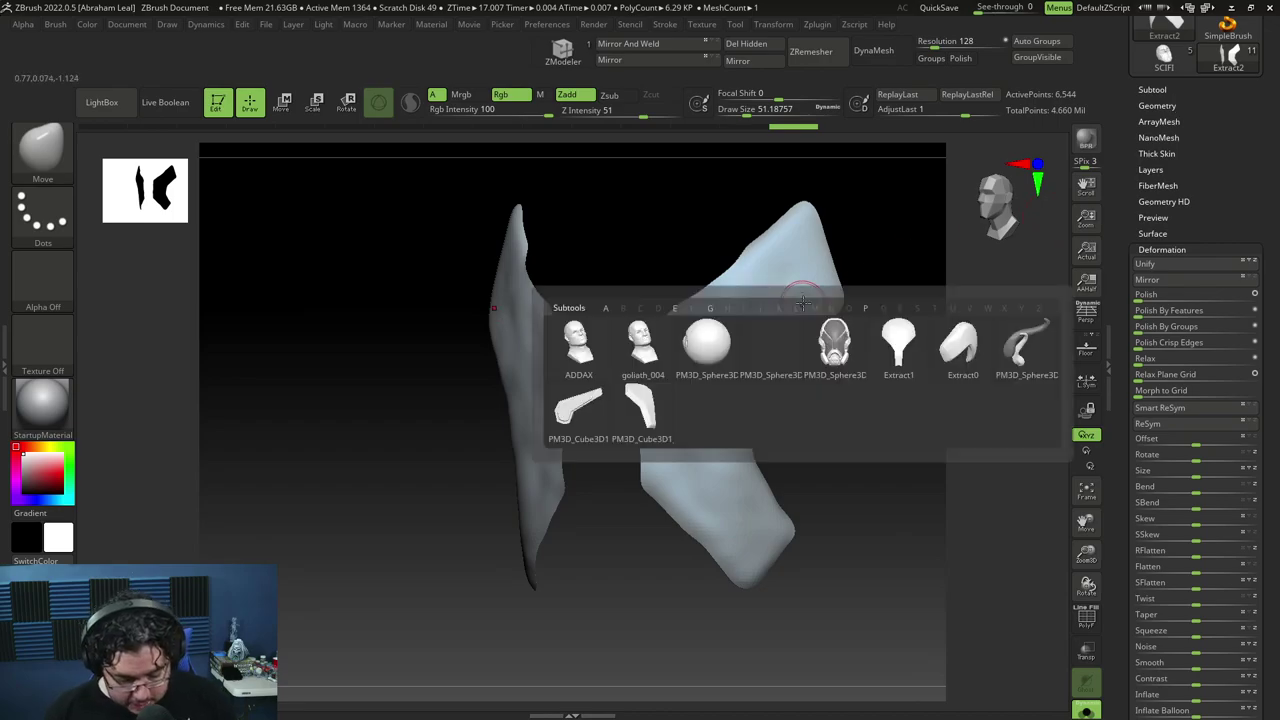
key("b")
key("t")
key("d")
key("space")
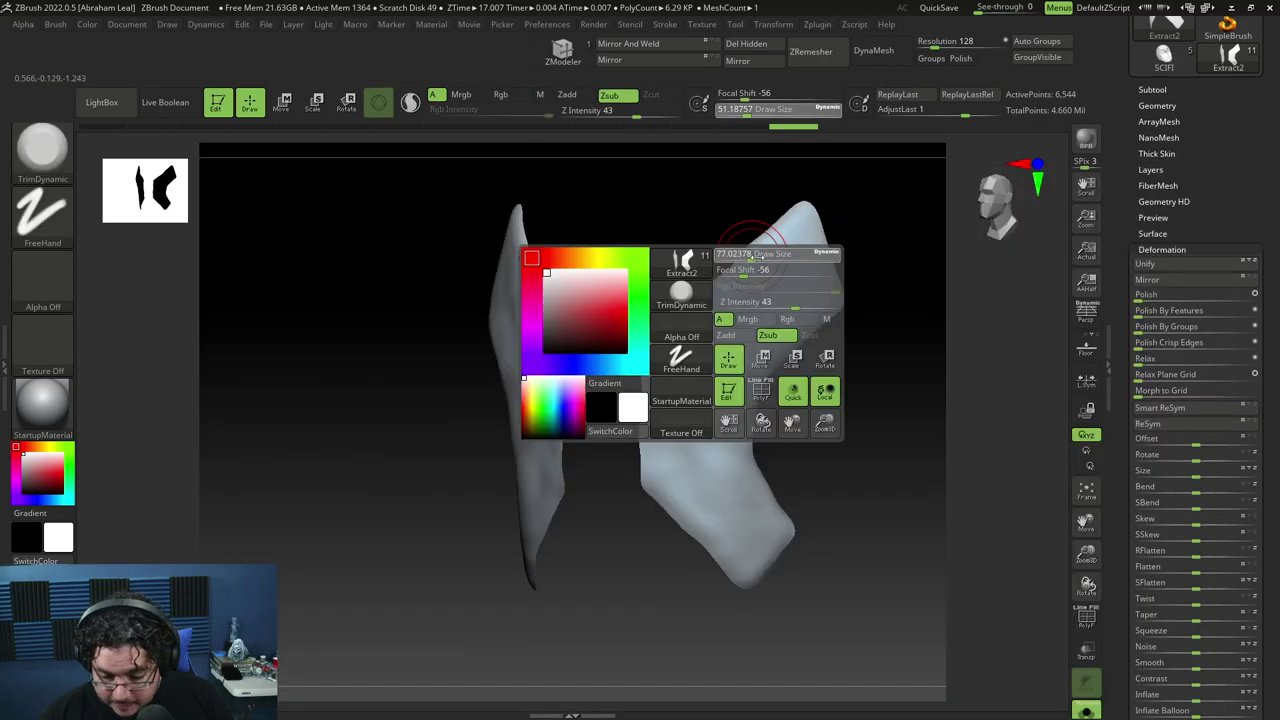
key("space")
mouse_move(719, 339)
left_mouse_down()
mouse_move(697, 375)
mouse_move(729, 338)
left_mouse_up()
mouse_move(728, 340)
left_mouse_down()
mouse_move(680, 447)
mouse_move(750, 558)
left_mouse_up()
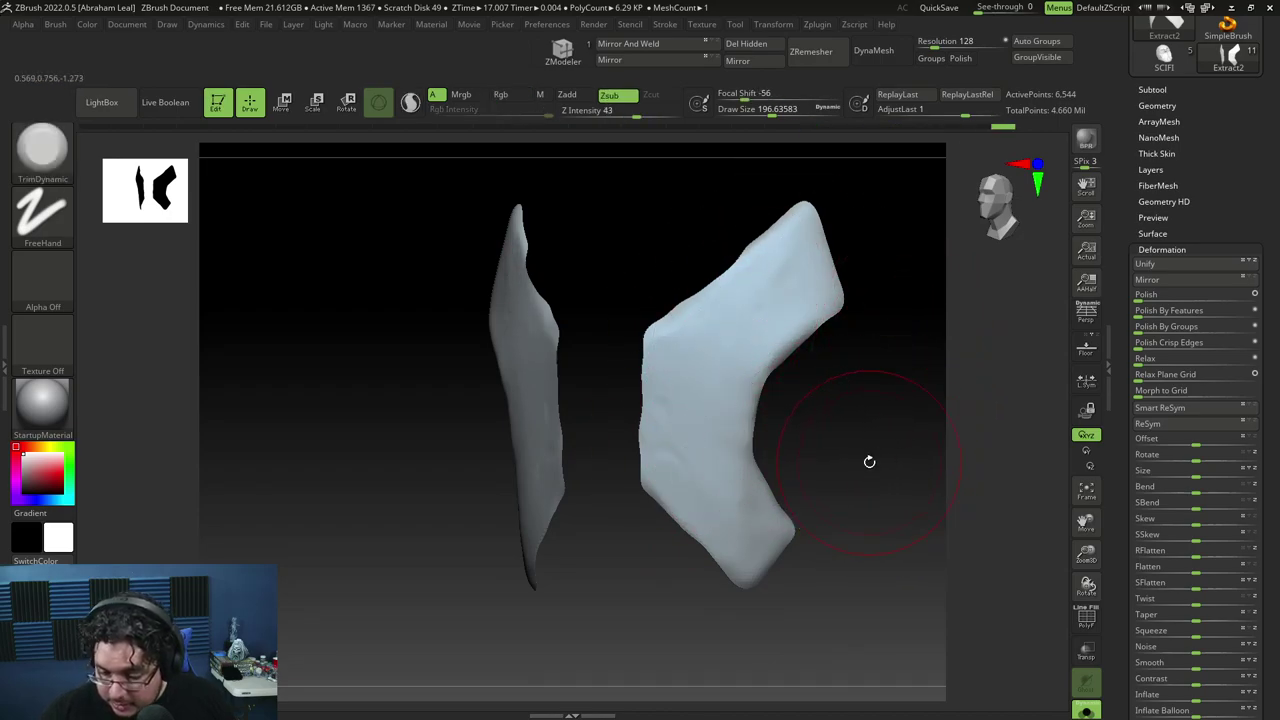
Remesh the cheek panels with ZRemesher using Same and again using Half, with the PolyFrame shown.
left_click(1165, 105)
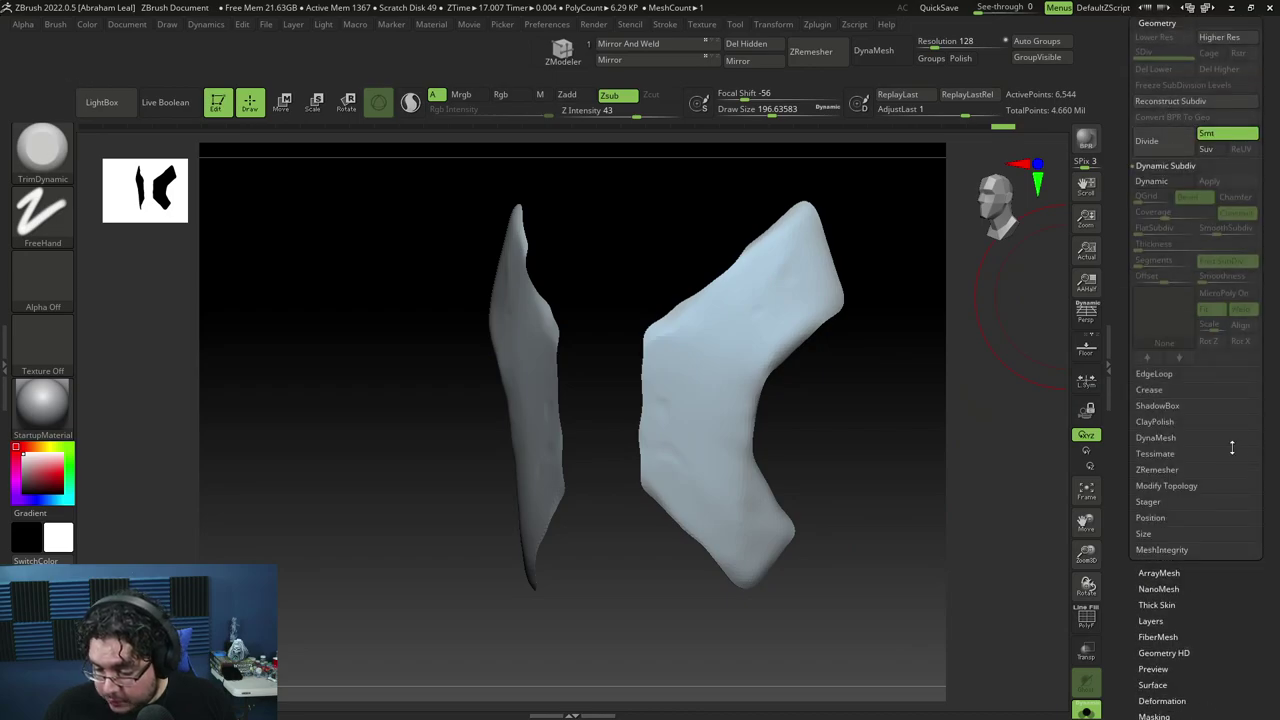
left_click(1156, 469)
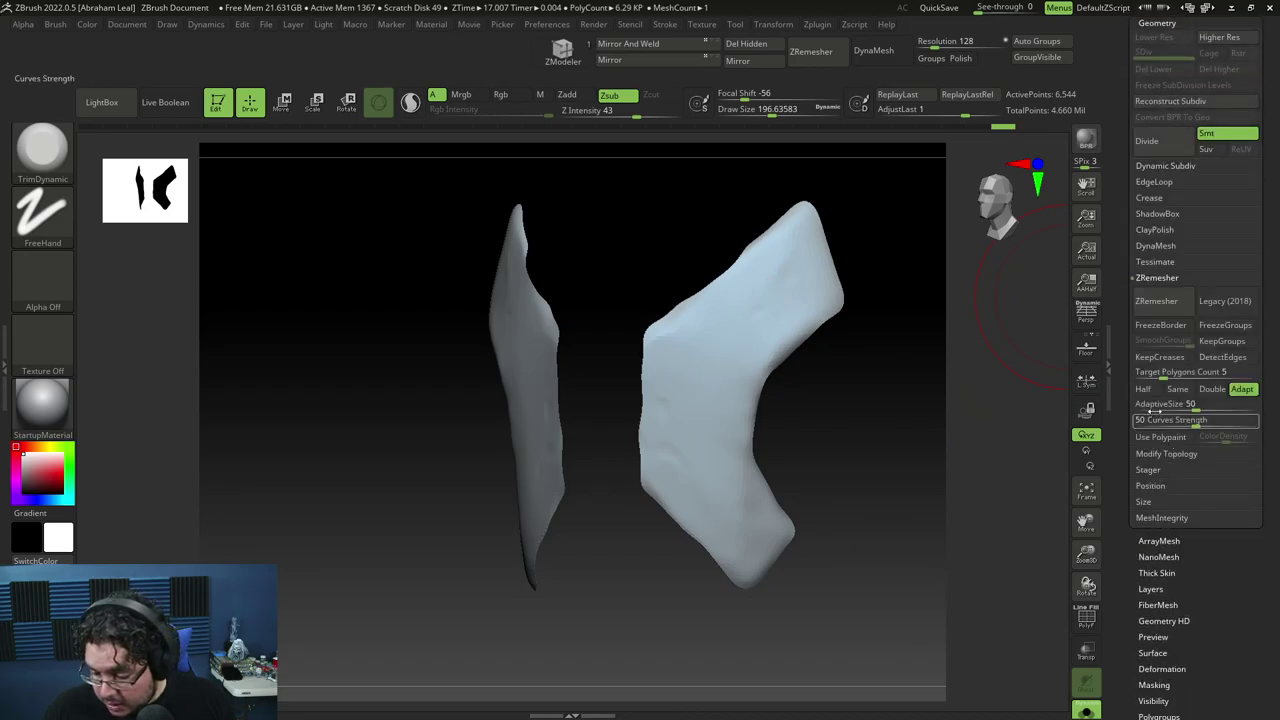
left_click(1156, 300)
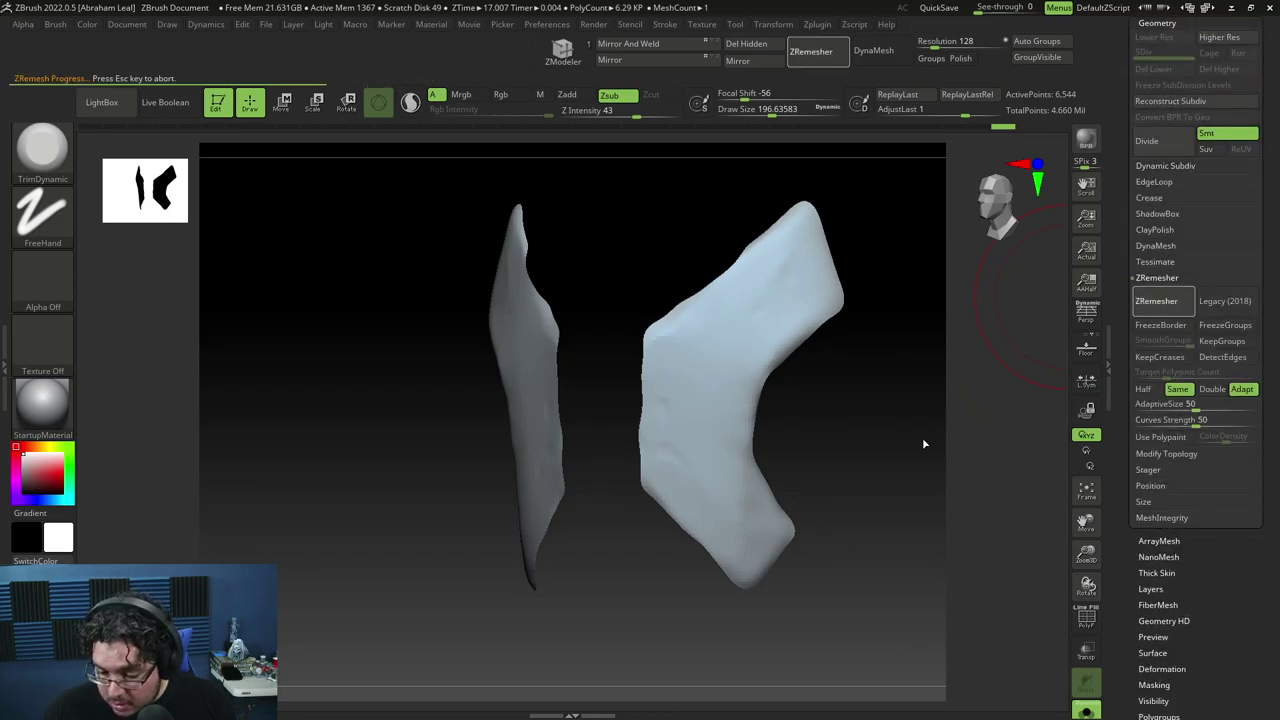
left_click_drag(889, 449, 886, 451, "shift")
left_click(1086, 615)
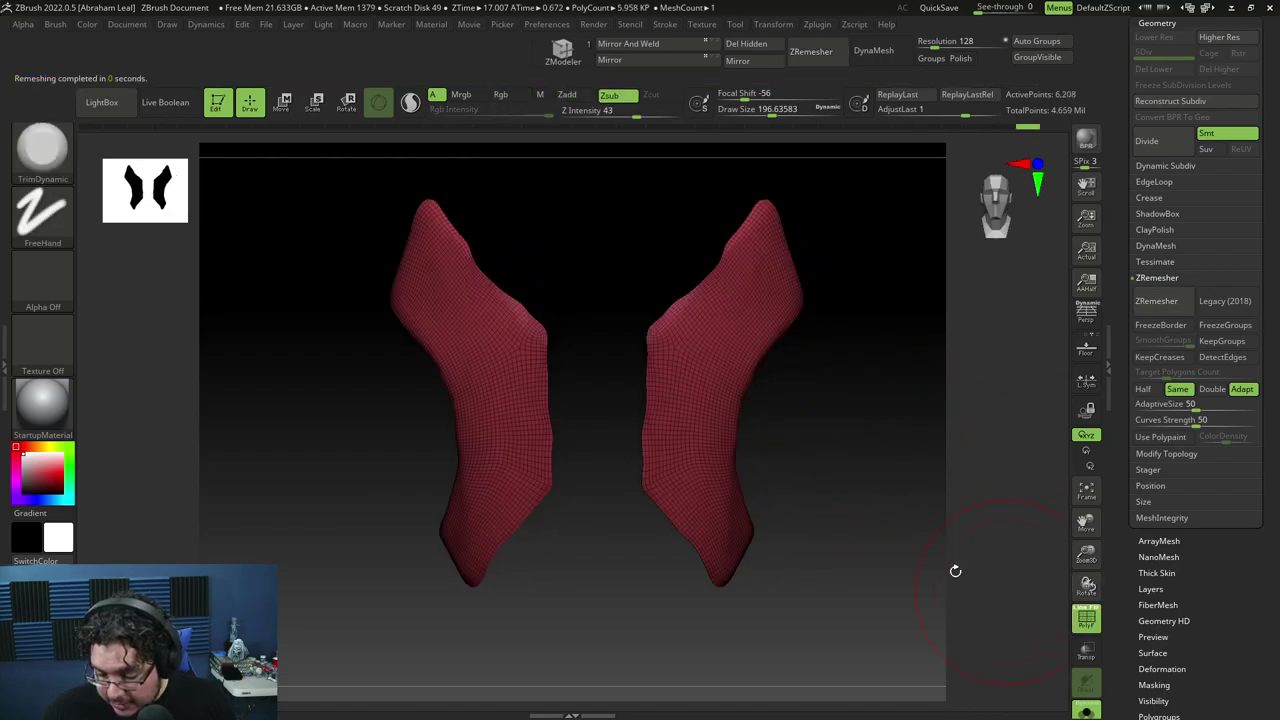
left_click_drag(954, 569, 1023, 452)
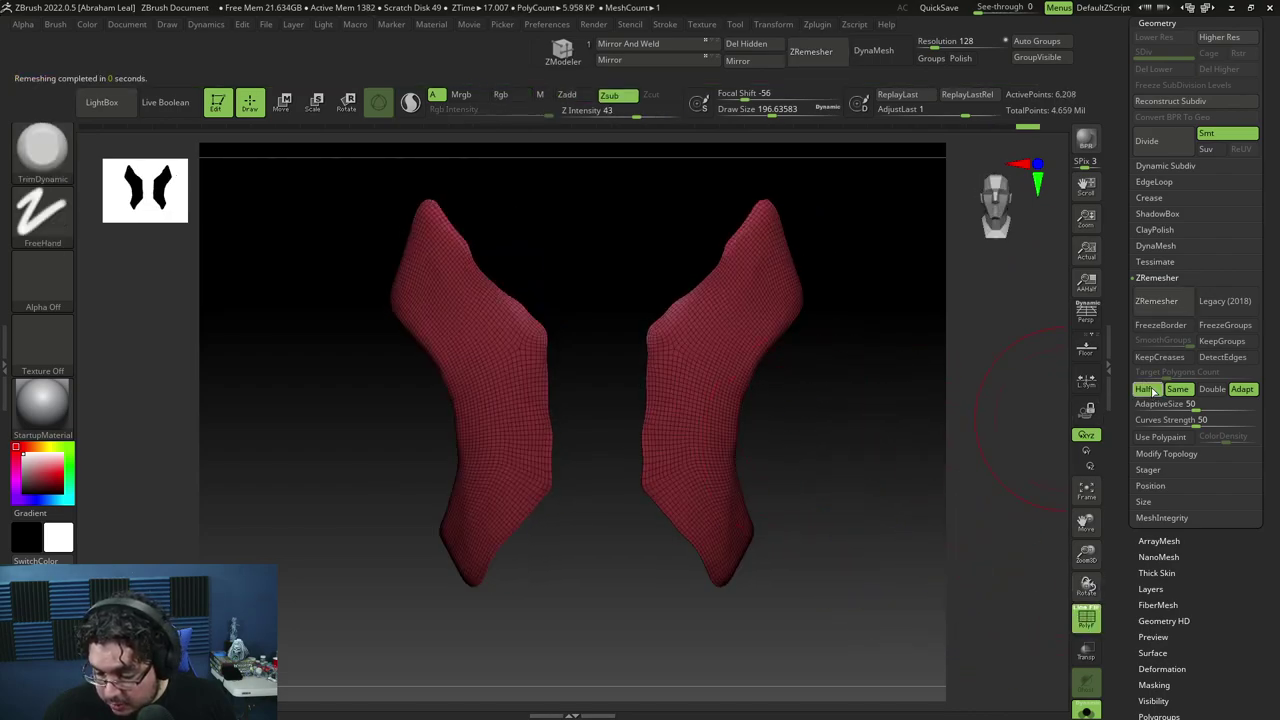
left_click(1158, 304)
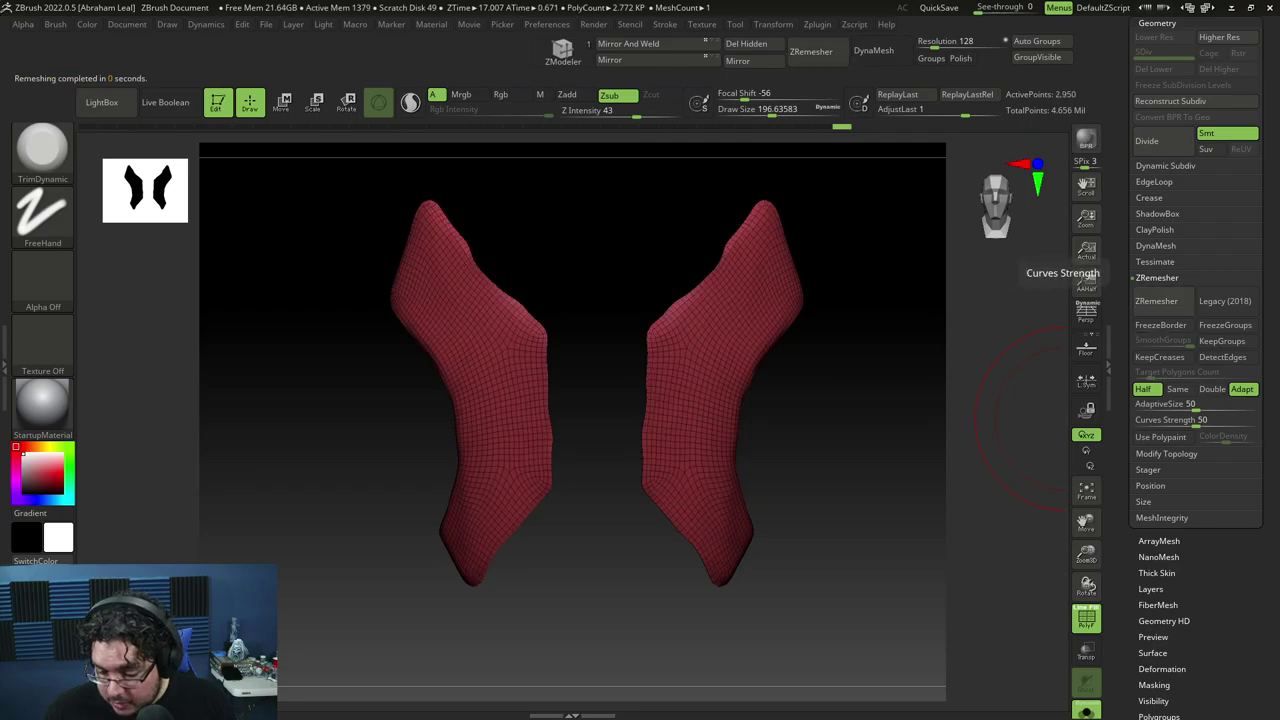
Smooth the remeshed cheek panels with Polish By Features and Polish Crisp Edges.
scroll(1256, 576, "down", 5)
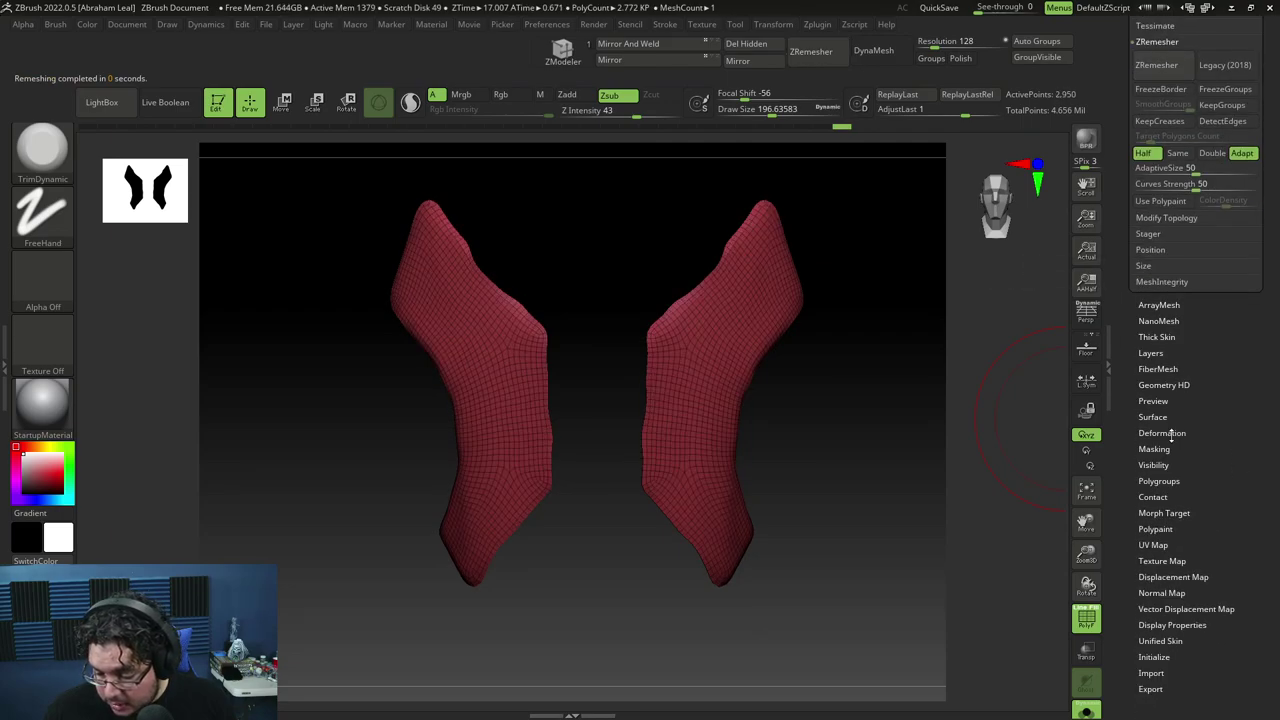
left_click(1162, 433)
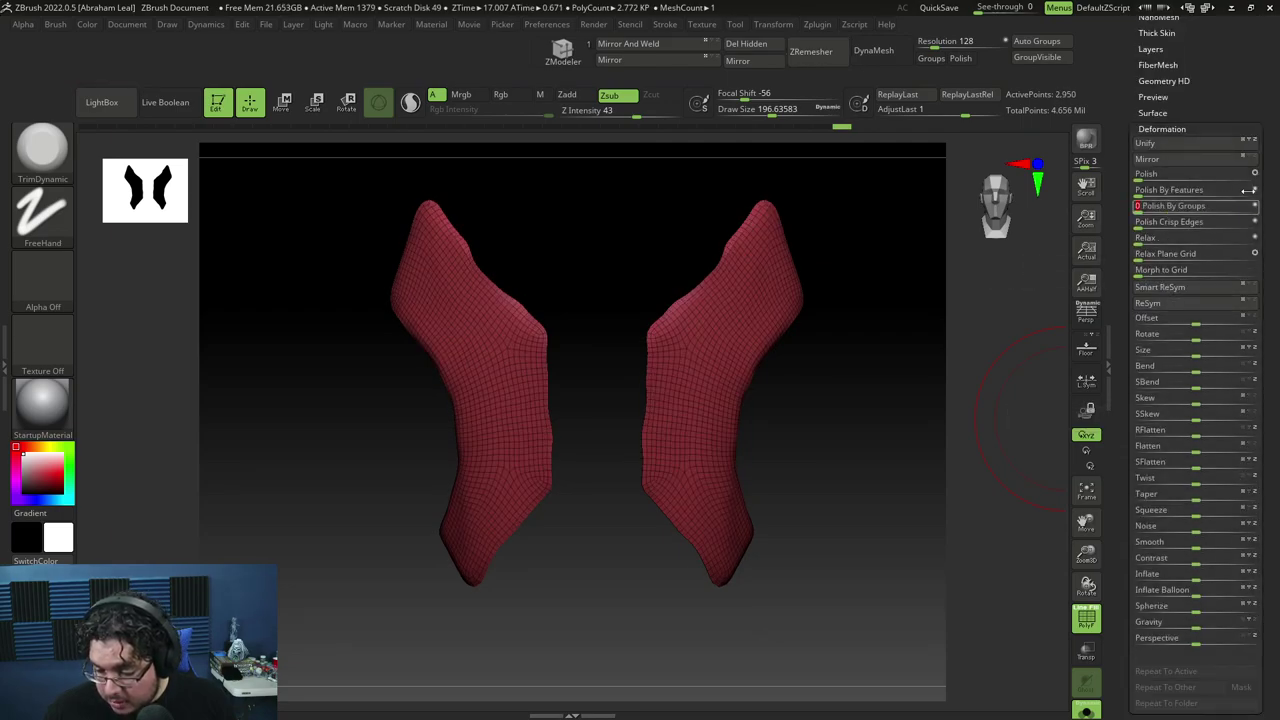
left_click(1148, 190)
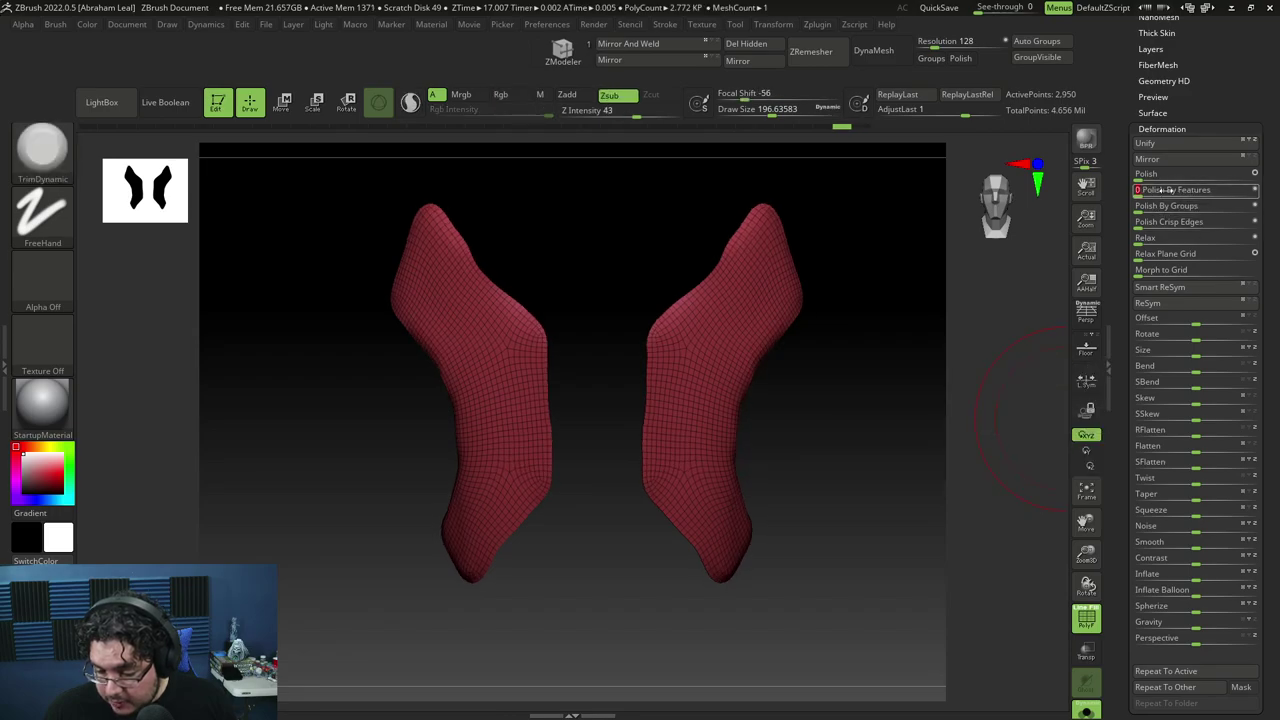
left_click(1183, 222)
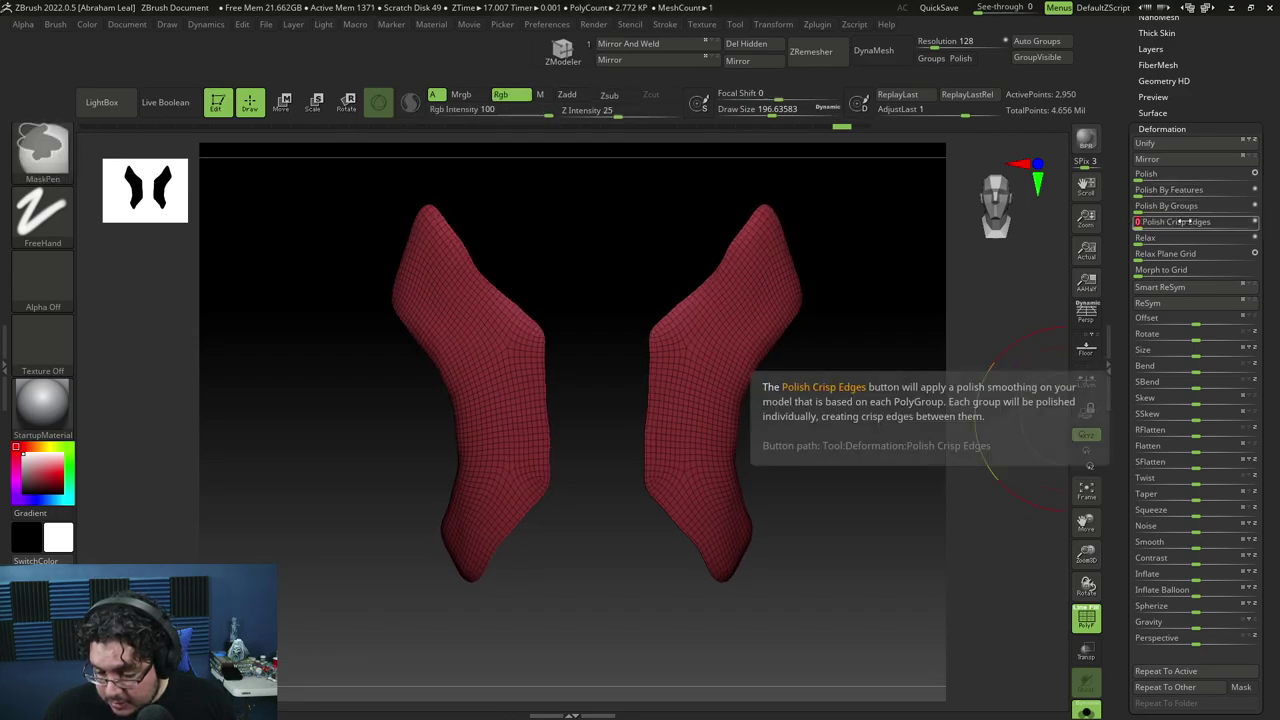
key("ctrl+z")
left_click(1157, 222)
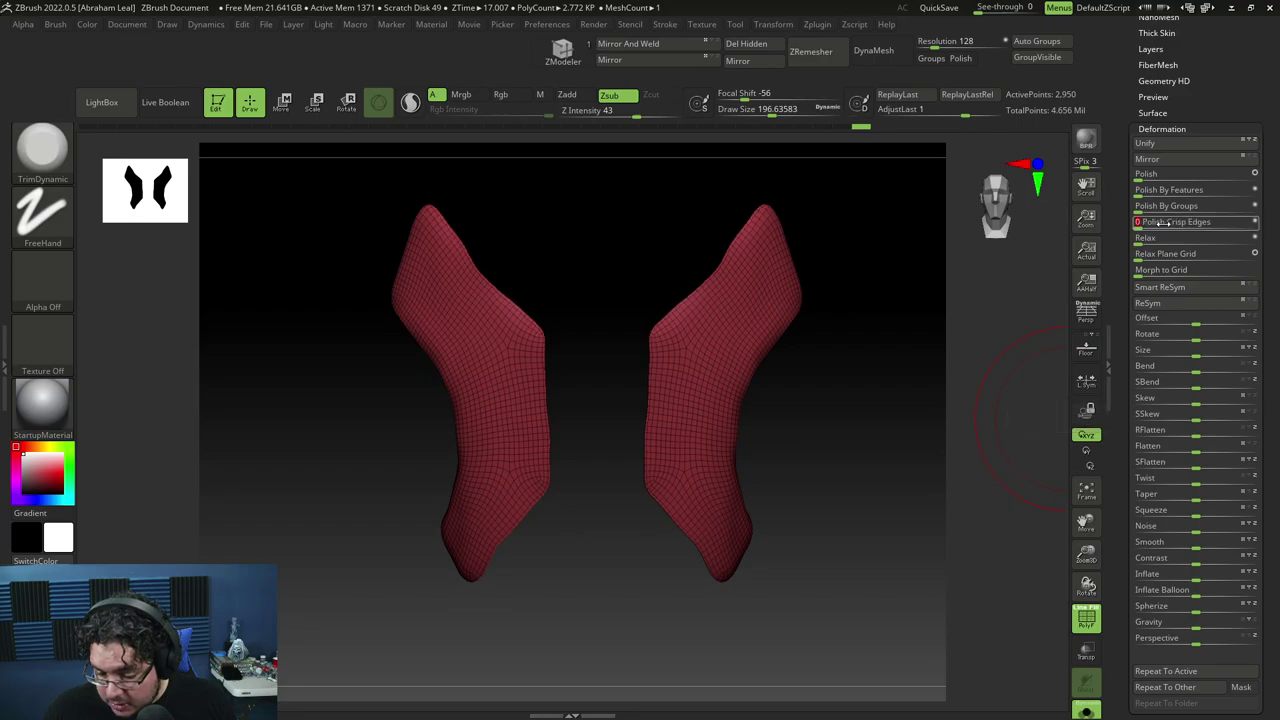
Run ZRemesher once more on the polished cheek panels with the Half option.
left_click_drag(1185, 42, 1185, 119)
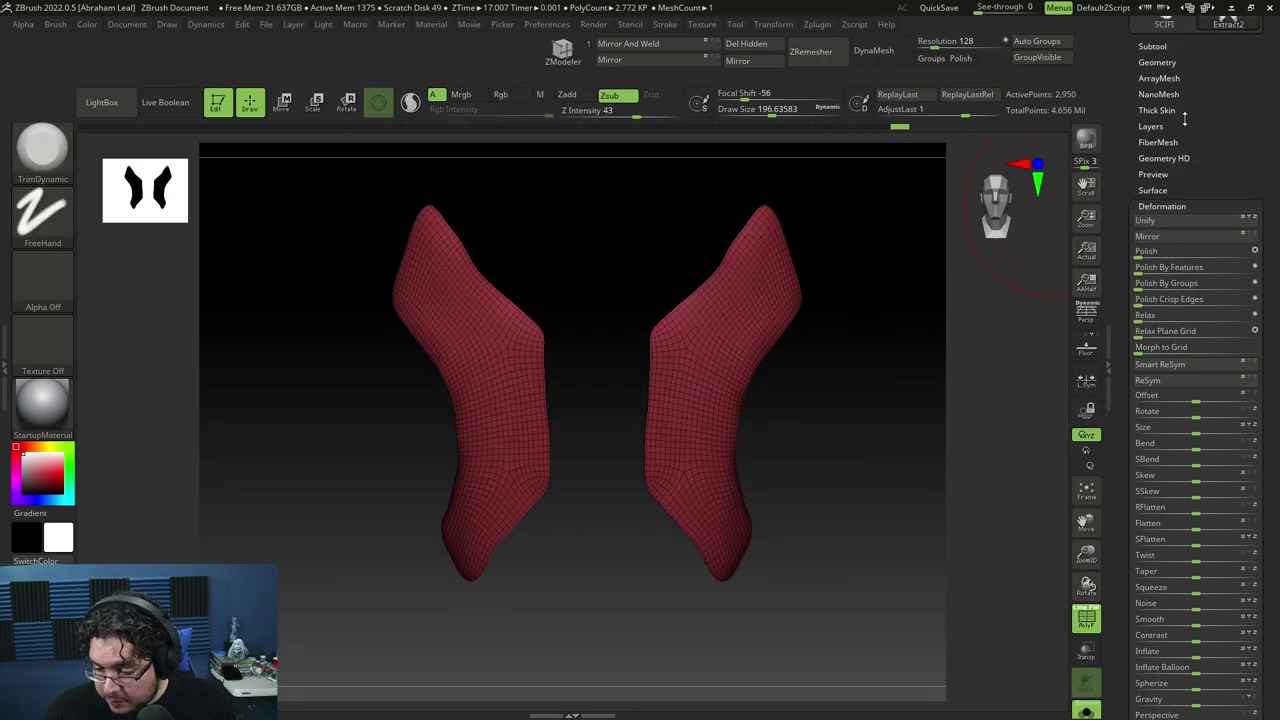
left_click(1168, 63)
left_click(1156, 314)
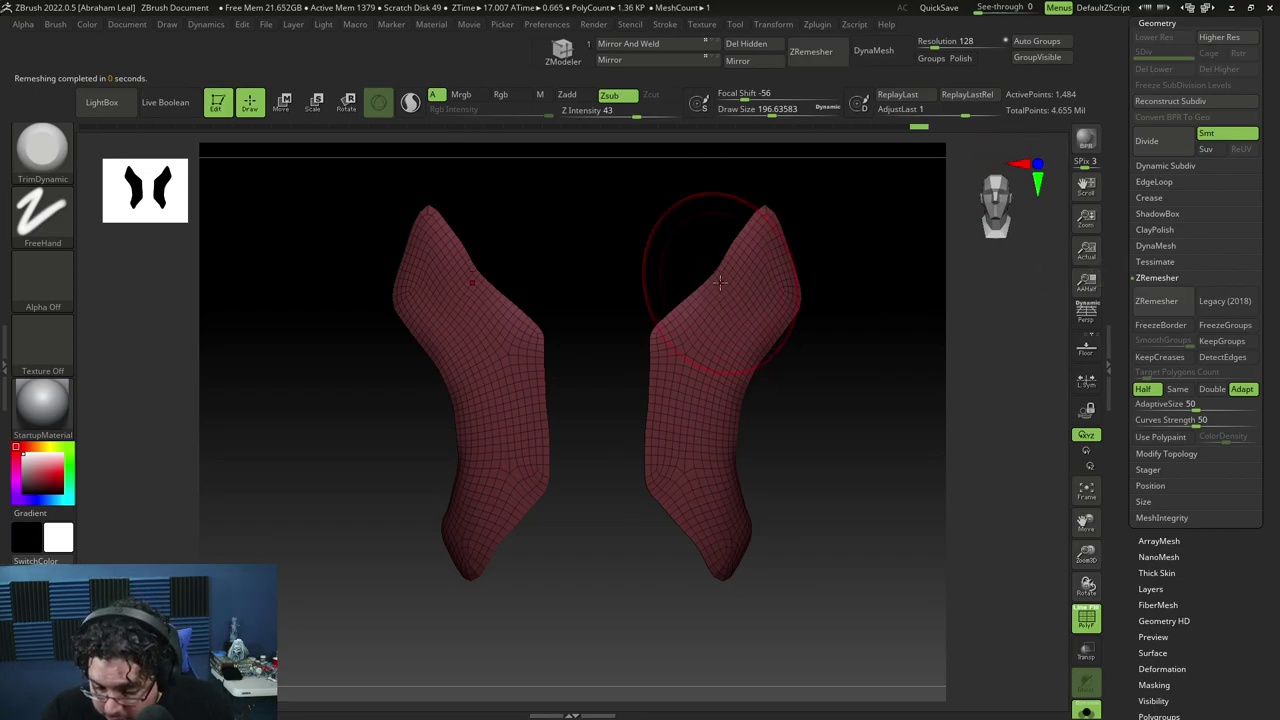
Refine the outline of the cheek panels with the Move brush at a draw size of about 120.
key("space")
key("b")
key("m")
key("v")
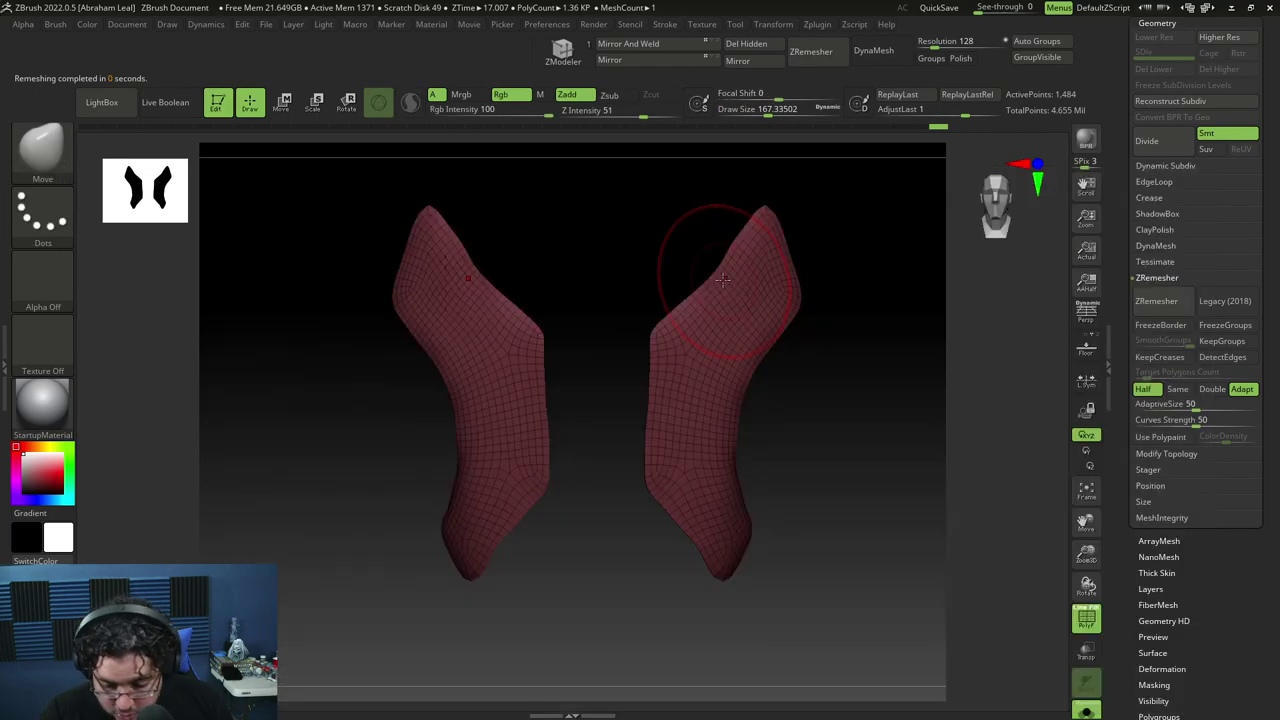
left_click_drag(874, 268, 765, 232)
key("space")
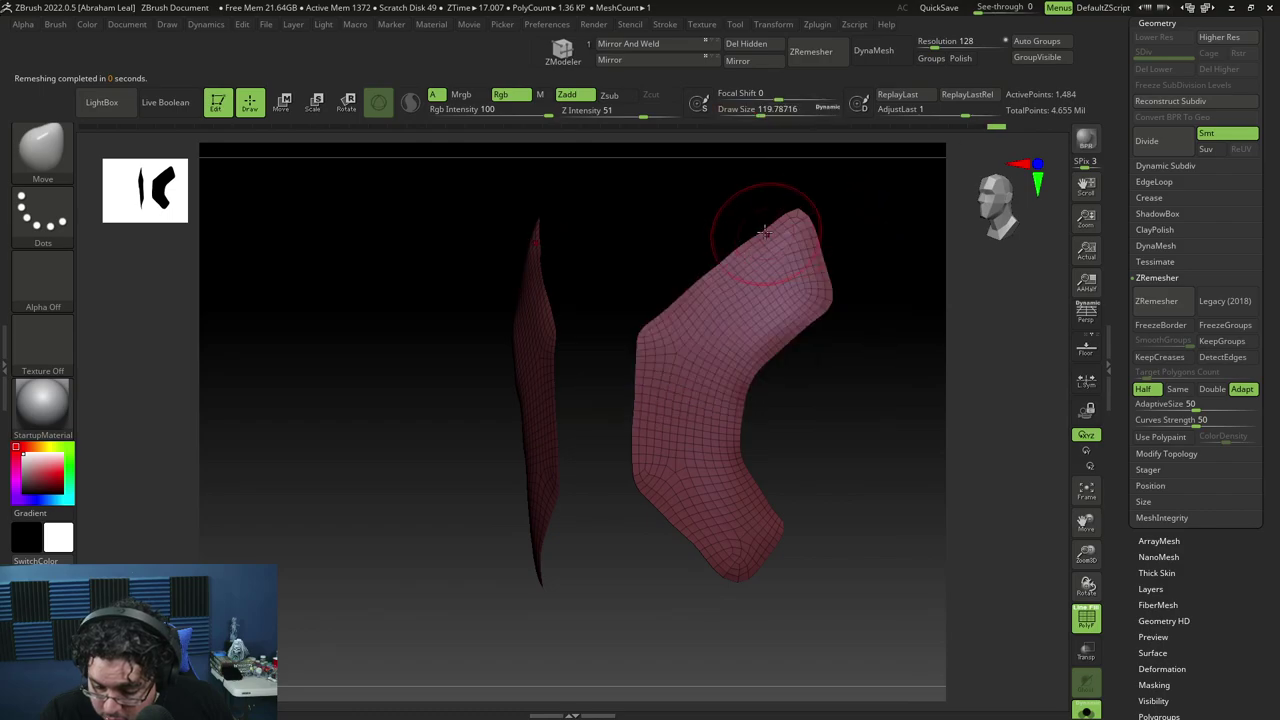
left_click_drag(778, 377, 750, 465)
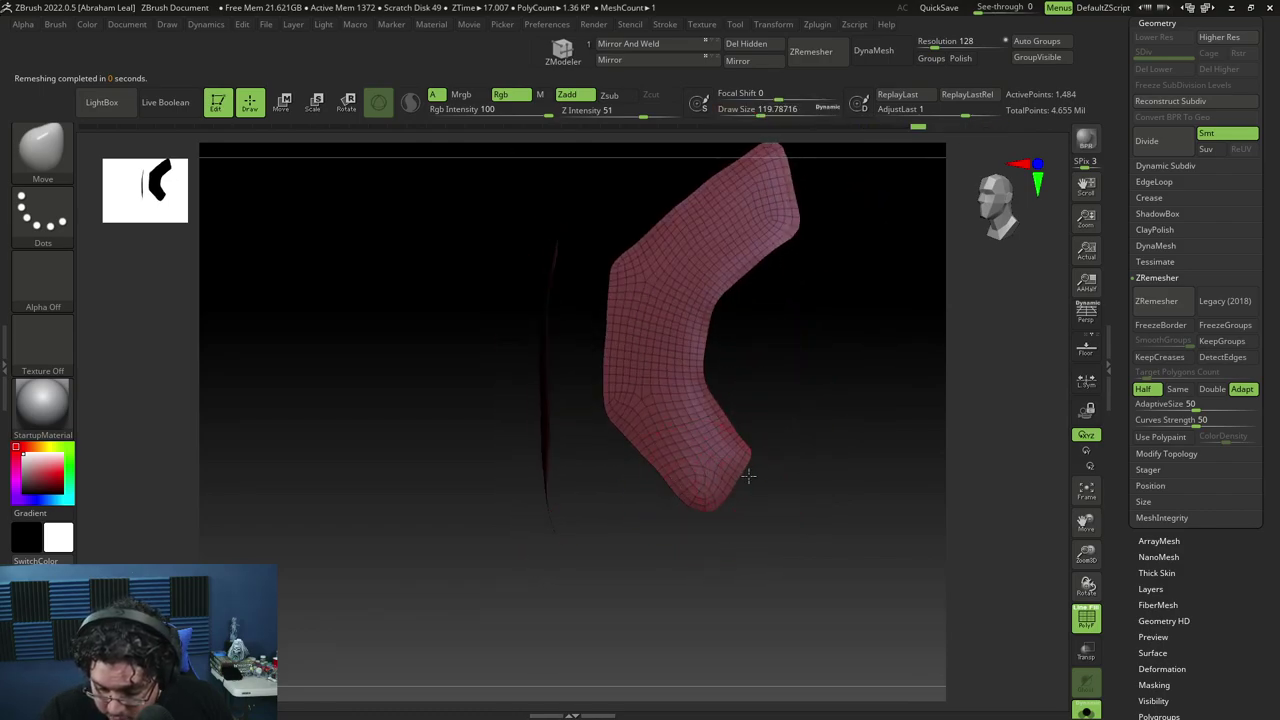
left_click_drag(748, 456, 814, 425)
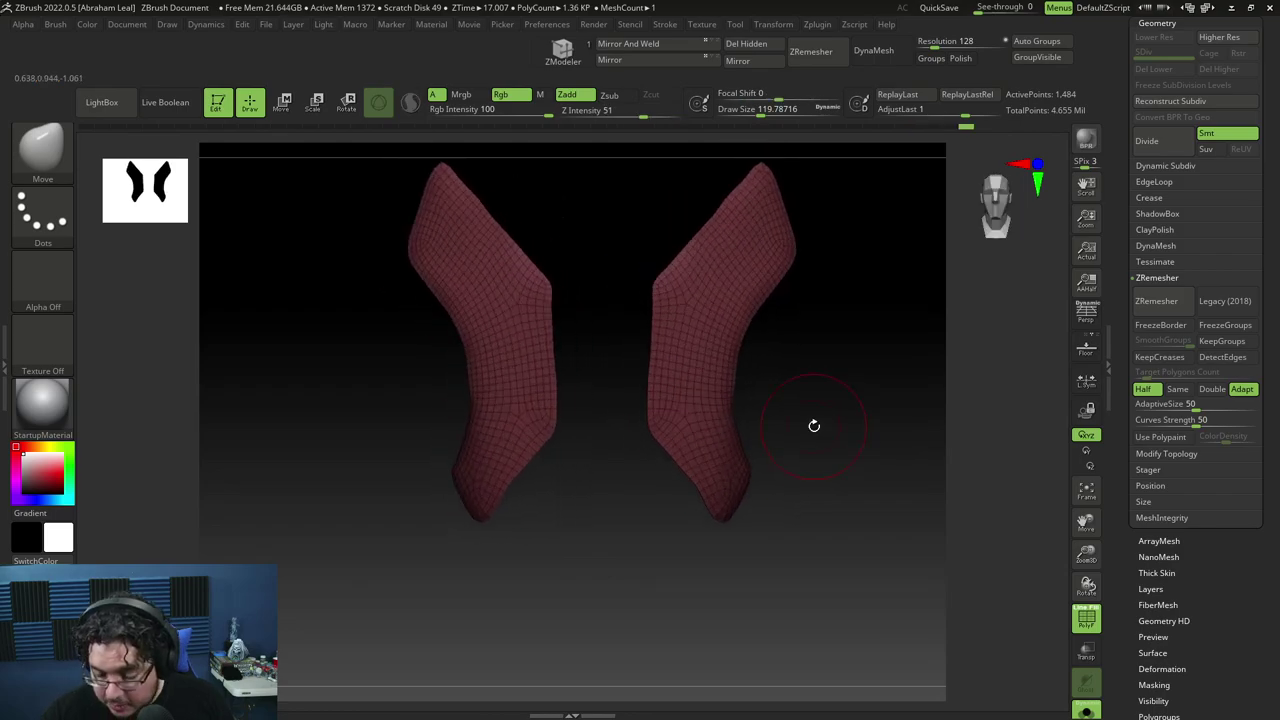
Turn on Dynamic Subdiv for the cheek panels and set its thickness to about 0.047.
left_click(1172, 166)
left_click(1151, 181)
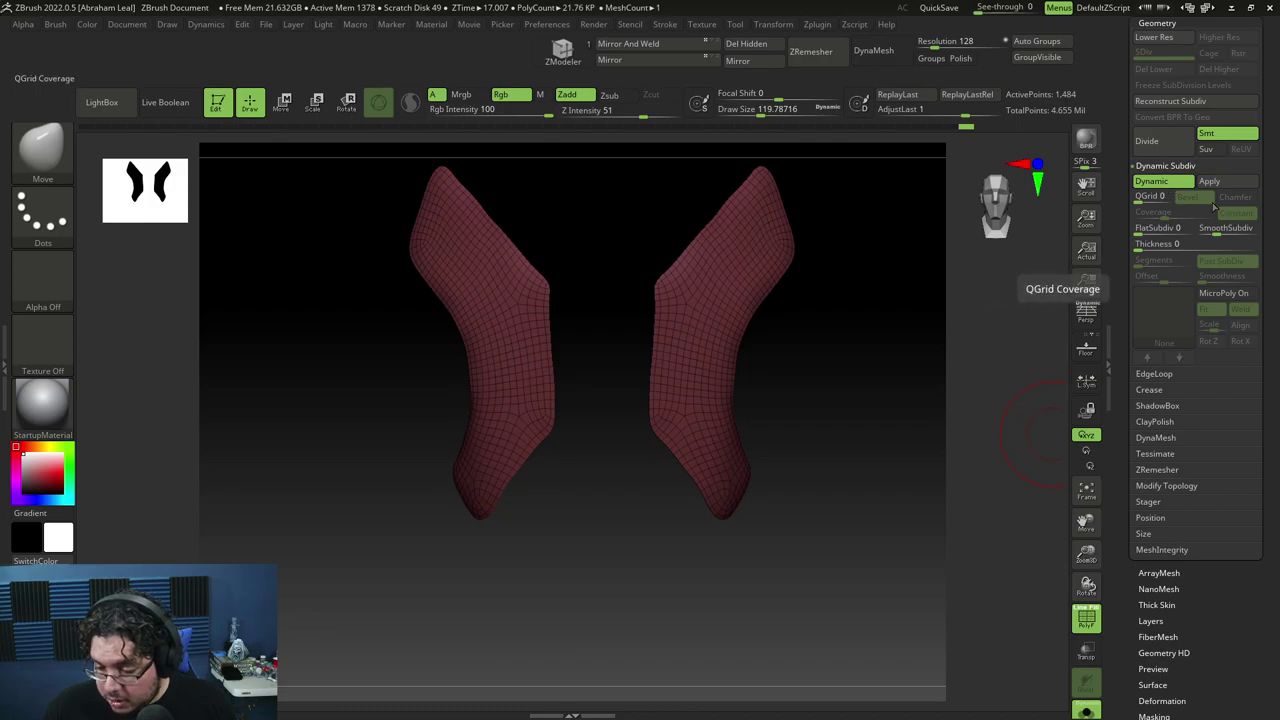
left_click(1152, 244)
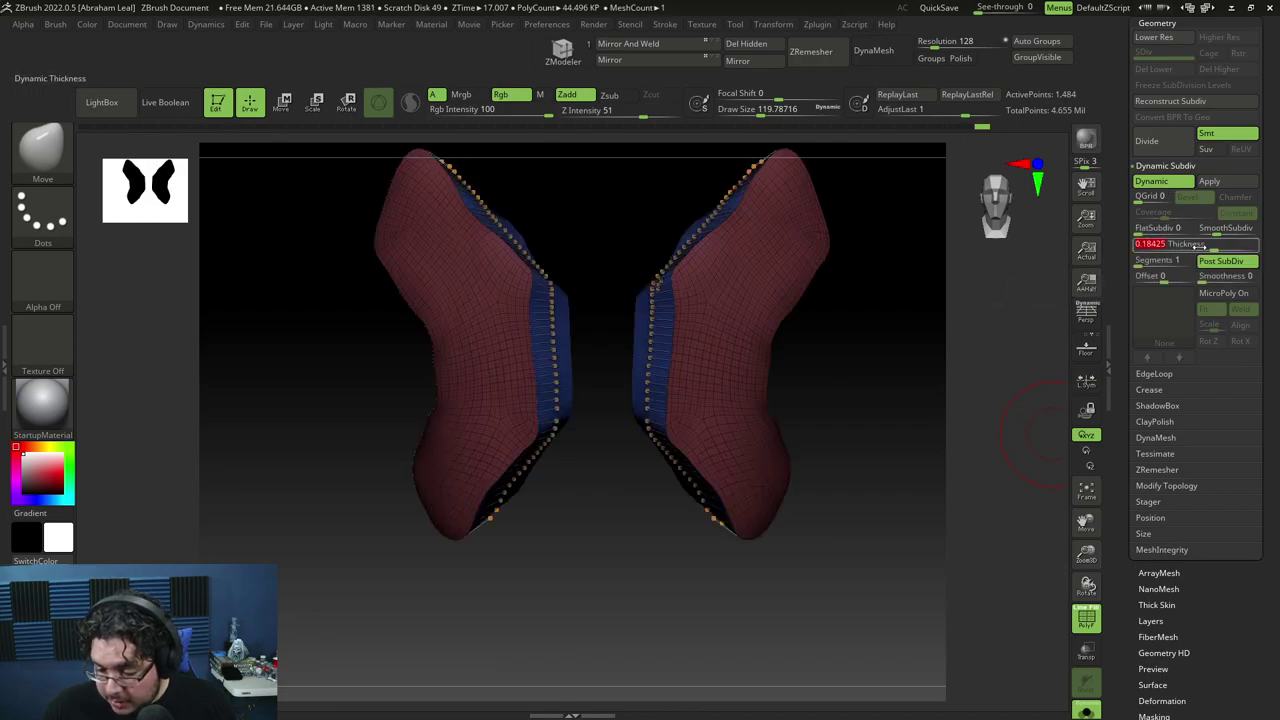
left_click_drag(1200, 246, 1186, 245)
left_click_drag(858, 350, 960, 374)
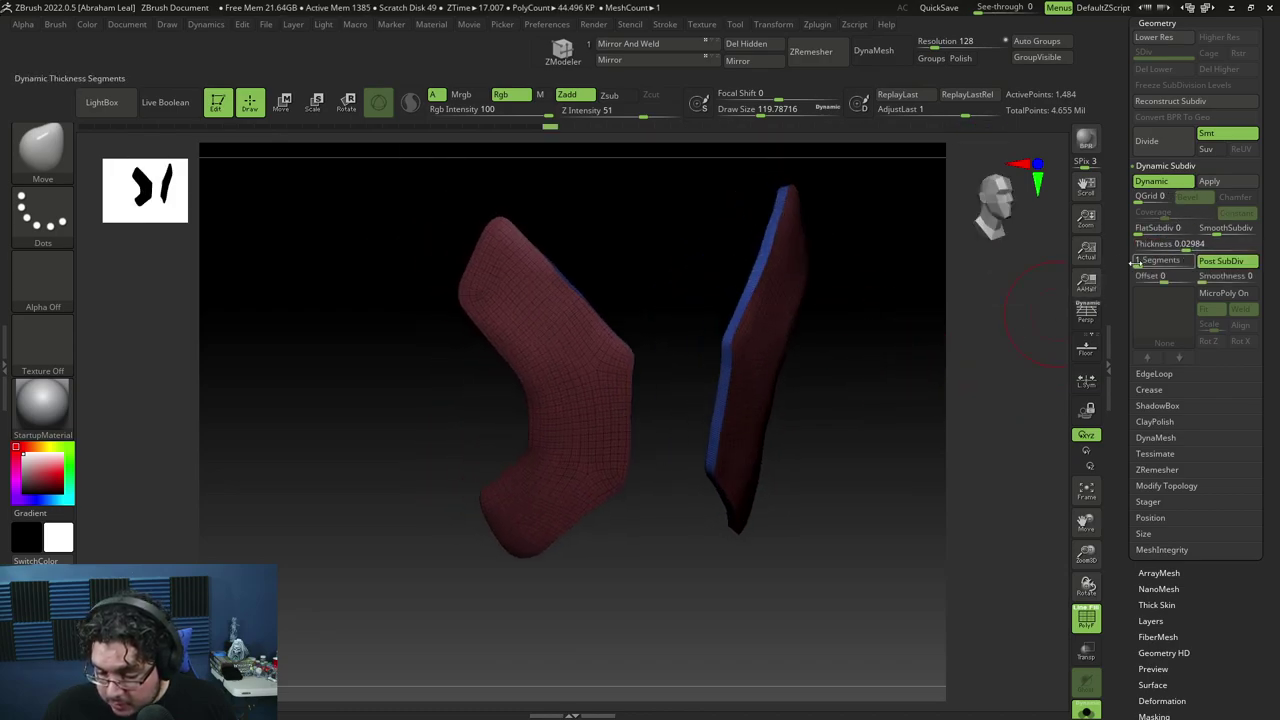
left_click_drag(1186, 244, 1192, 244)
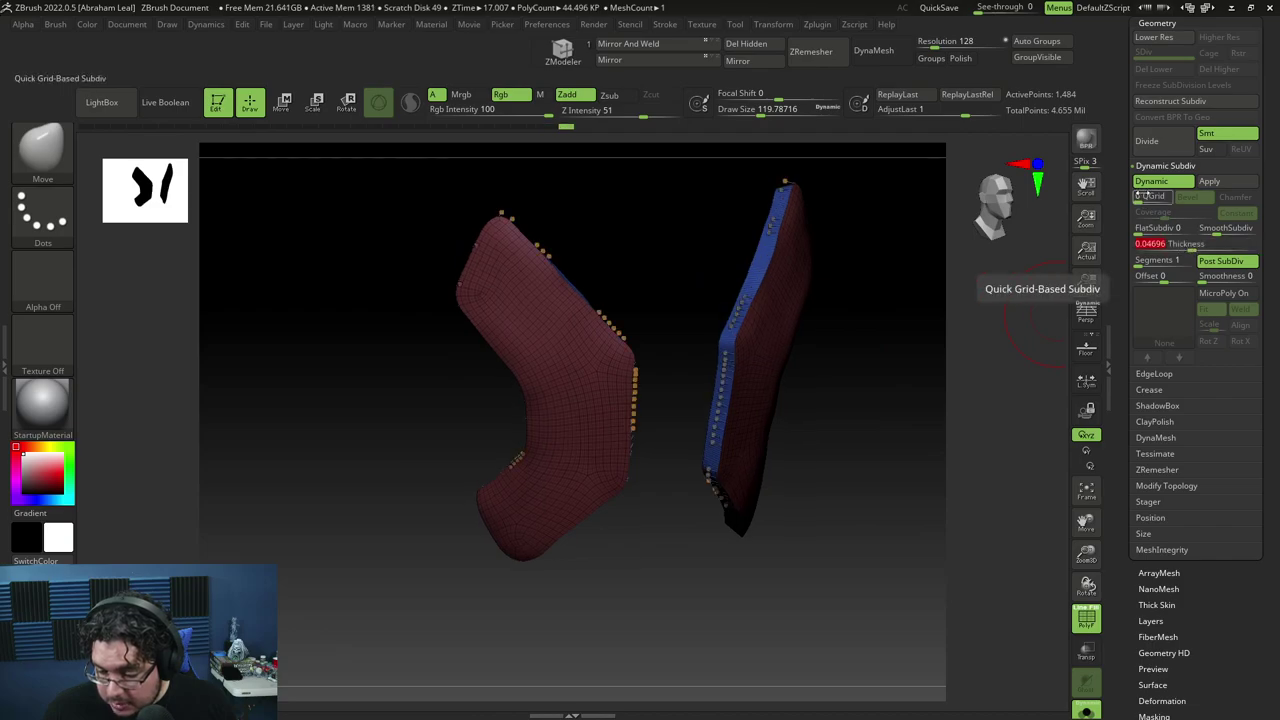
Apply the Dynamic Subdiv thickness to the cheek panels as real geometry.
left_click_drag(877, 380, 908, 331, "shift")
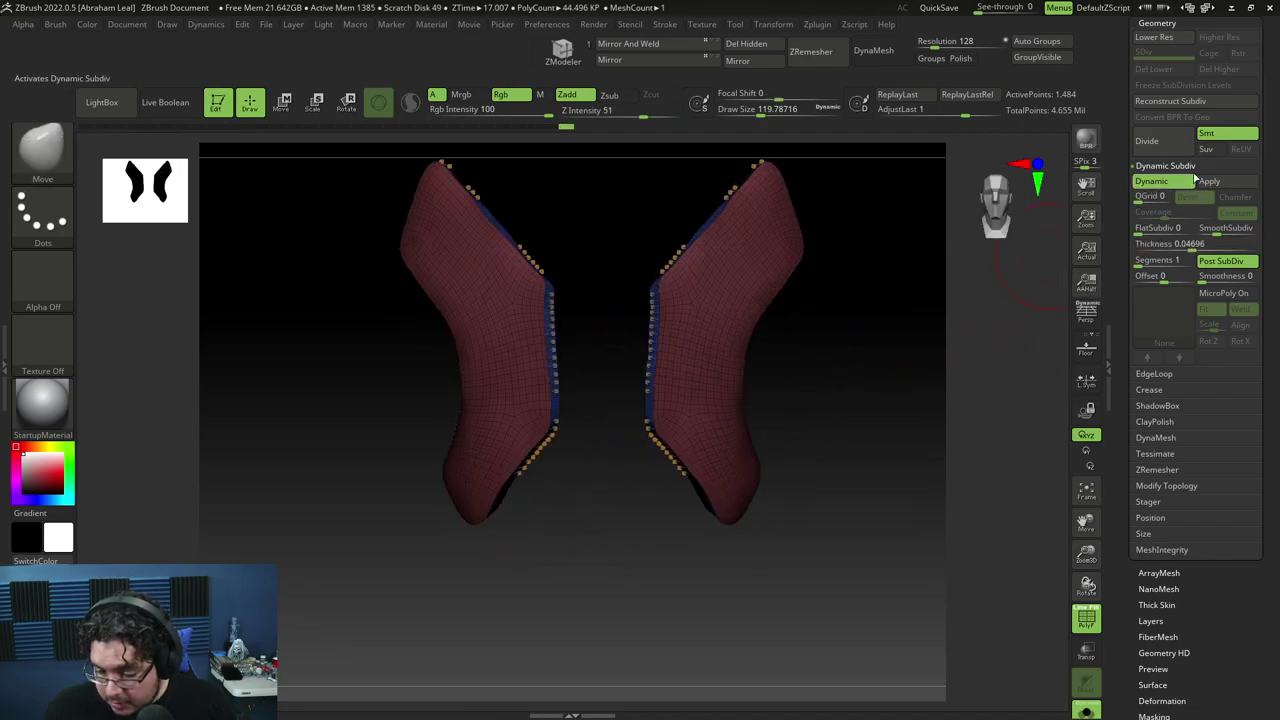
left_click(1222, 184)
left_click_drag(846, 374, 833, 407)
Slice the rounded lower ends of the cheek panels into straight edges with the KnifeCurve brush.
key("ctrl+shift")
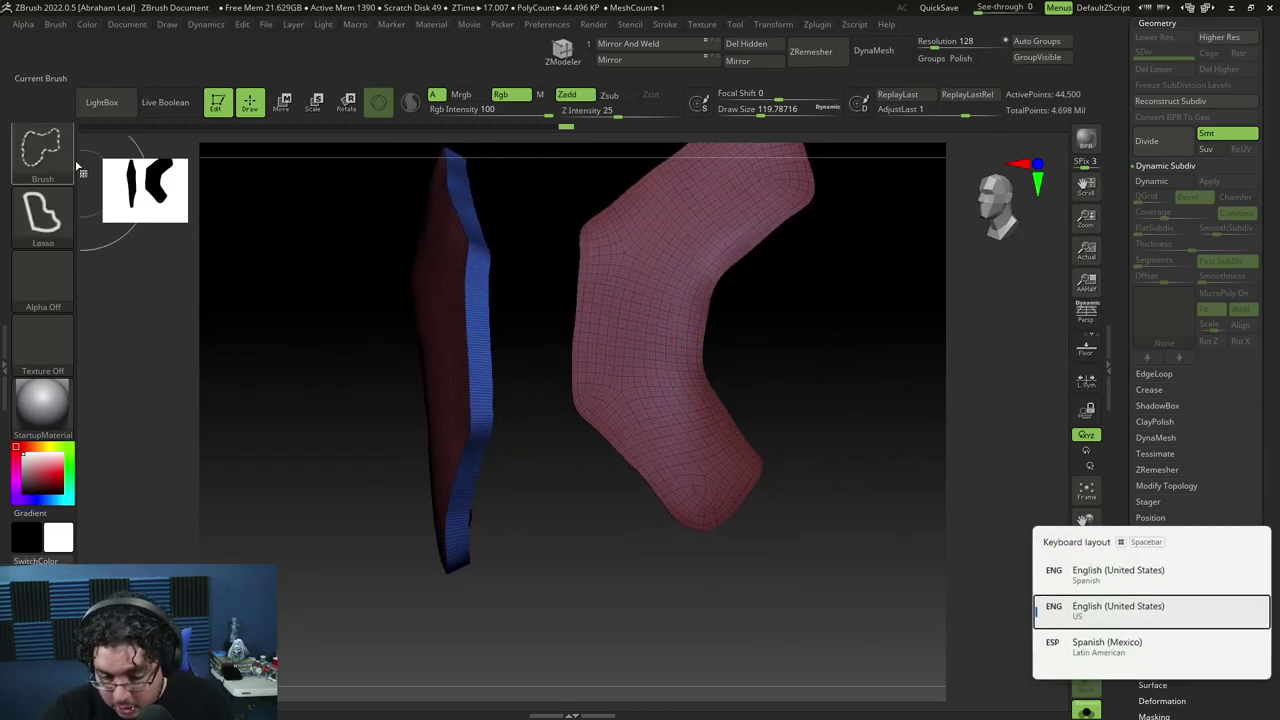
left_click(46, 158, "ctrl+shift")
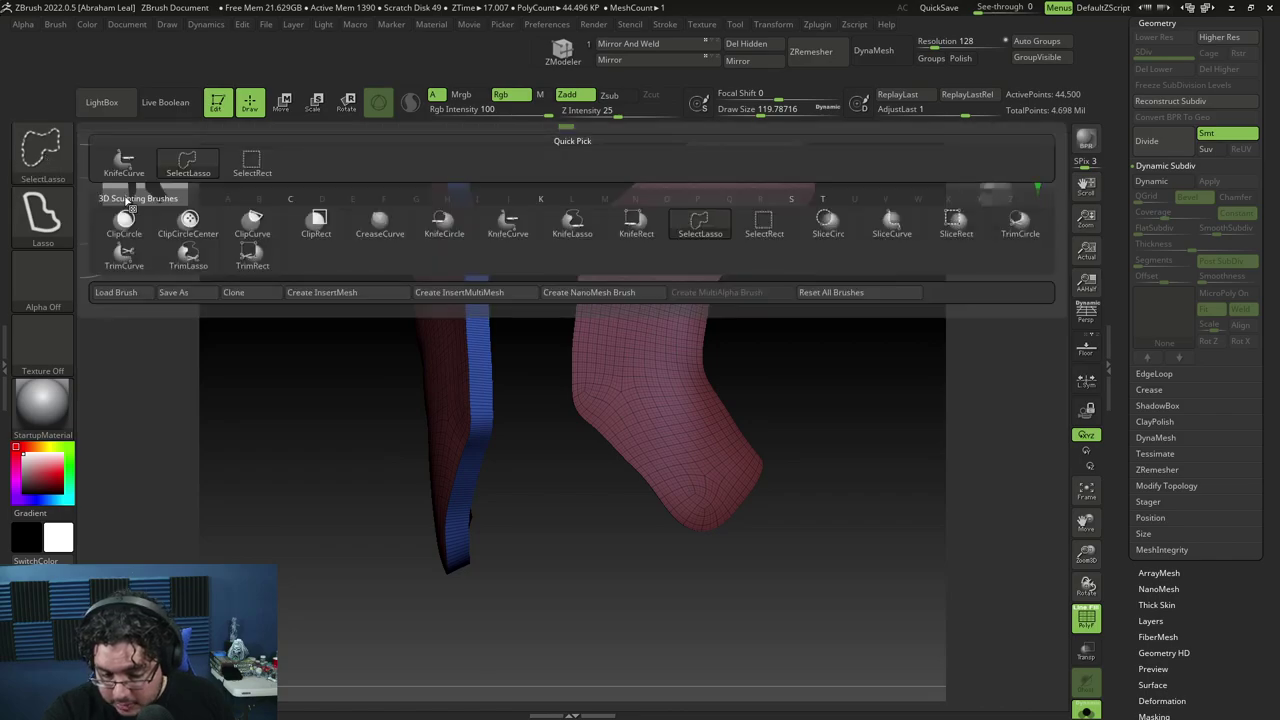
left_click(507, 225)
mouse_move(797, 410)
left_mouse_down("ctrl+shift")
mouse_move(698, 578)
mouse_move(681, 576)
left_mouse_up("ctrl+shift")
left_click_drag(761, 608, 571, 387, "ctrl+shift")
left_click_drag(774, 538, 642, 503, "ctrl+shift")
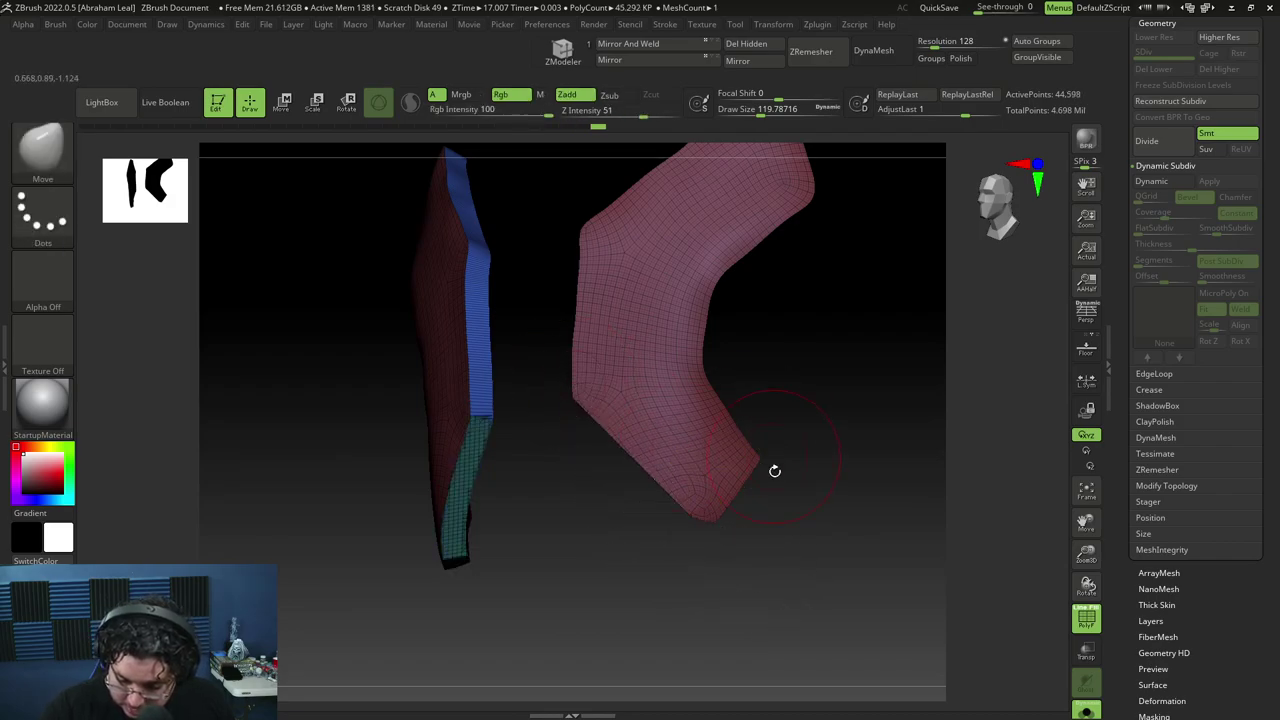
Cut the outer side and upper tips of the cheek panels into straight, angular edges with KnifeCurve.
mouse_move(751, 401)
left_mouse_down("ctrl+shift")
mouse_move(751, 496)
mouse_move(794, 523)
mouse_move(815, 407)
left_mouse_up("ctrl+shift")
left_click_drag(731, 263, 806, 514, "ctrl+shift")
left_click_drag(707, 297, 810, 361, "ctrl+shift")
mouse_move(789, 388)
left_mouse_down("ctrl+shift")
mouse_move(751, 499)
mouse_move(831, 446)
left_mouse_up("ctrl+shift")
Try to slice the upper inner edge of the cheek panels straight with KnifeCurve.
left_click_drag(588, 410, 667, 343, "ctrl+shift")
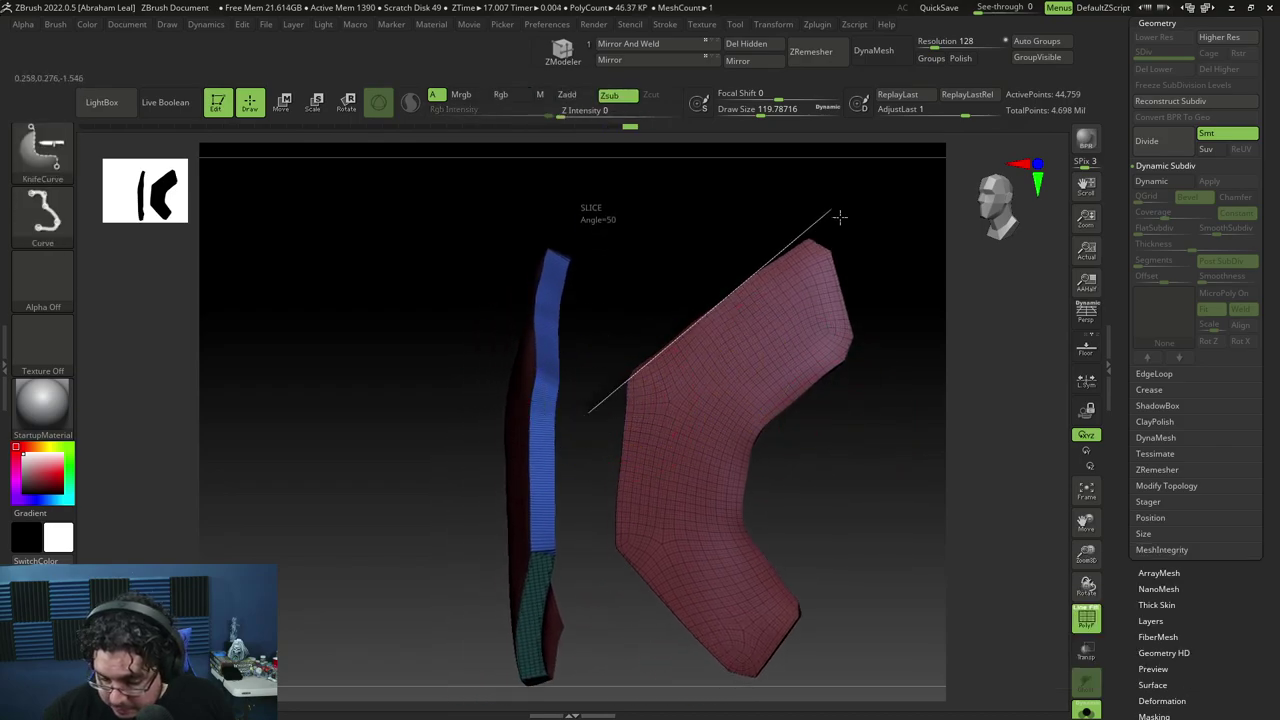
mouse_move(839, 216)
left_mouse_down("ctrl+shift")
mouse_move(863, 217)
mouse_move(848, 211)
left_mouse_up("ctrl+shift")
mouse_move(886, 417)
left_mouse_down()
mouse_move(894, 431)
mouse_move(880, 420)
left_mouse_up()
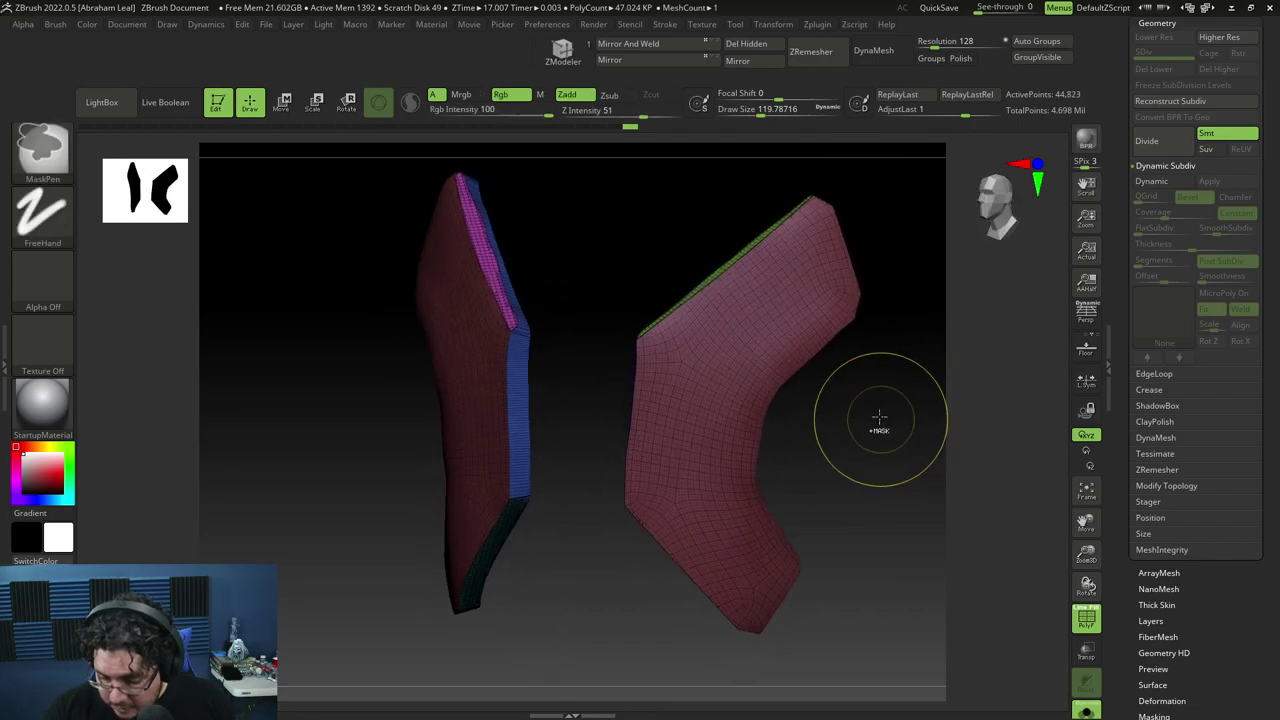
key("ctrl+z")
mouse_move(623, 370)
left_mouse_down()
mouse_move(620, 352)
mouse_move(717, 270)
left_mouse_up()
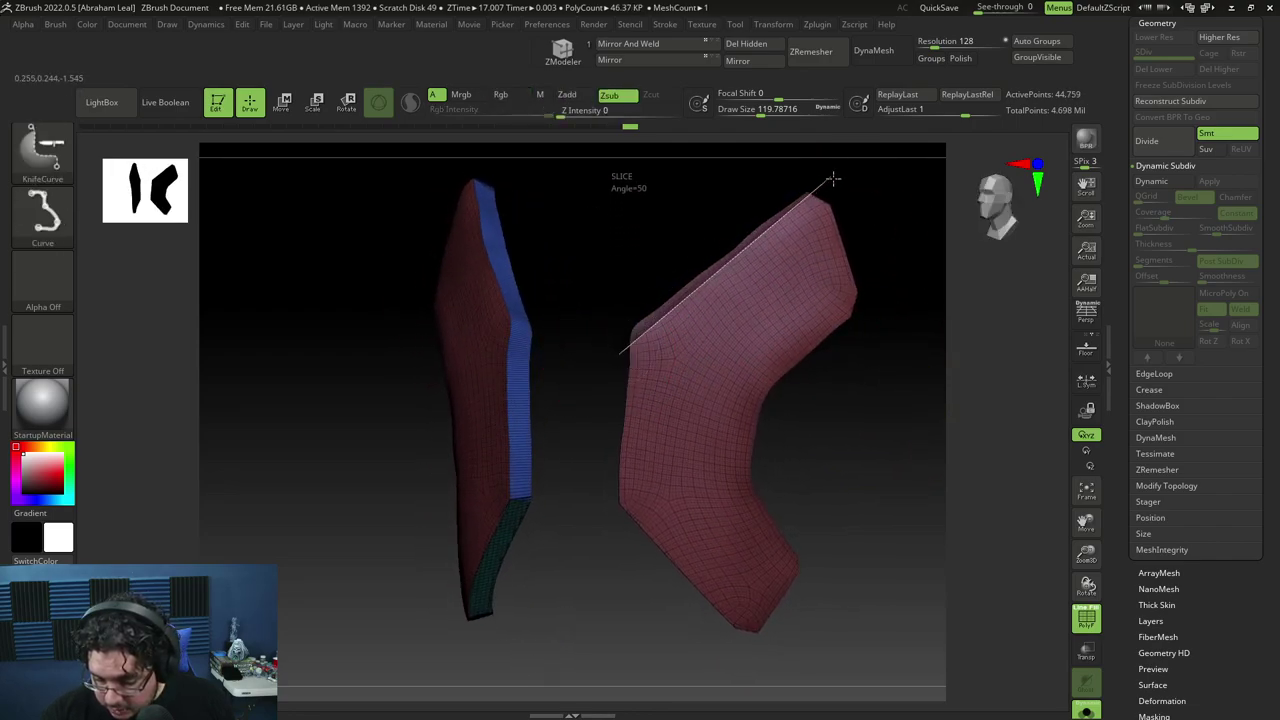
left_click_drag(833, 178, 834, 182, "ctrl+shift")
key("ctrl+z")
Trim the upper inner, middle inner and outer edges of the cheek panels with straight KnifeCurve cuts.
key("ctrl+shift")
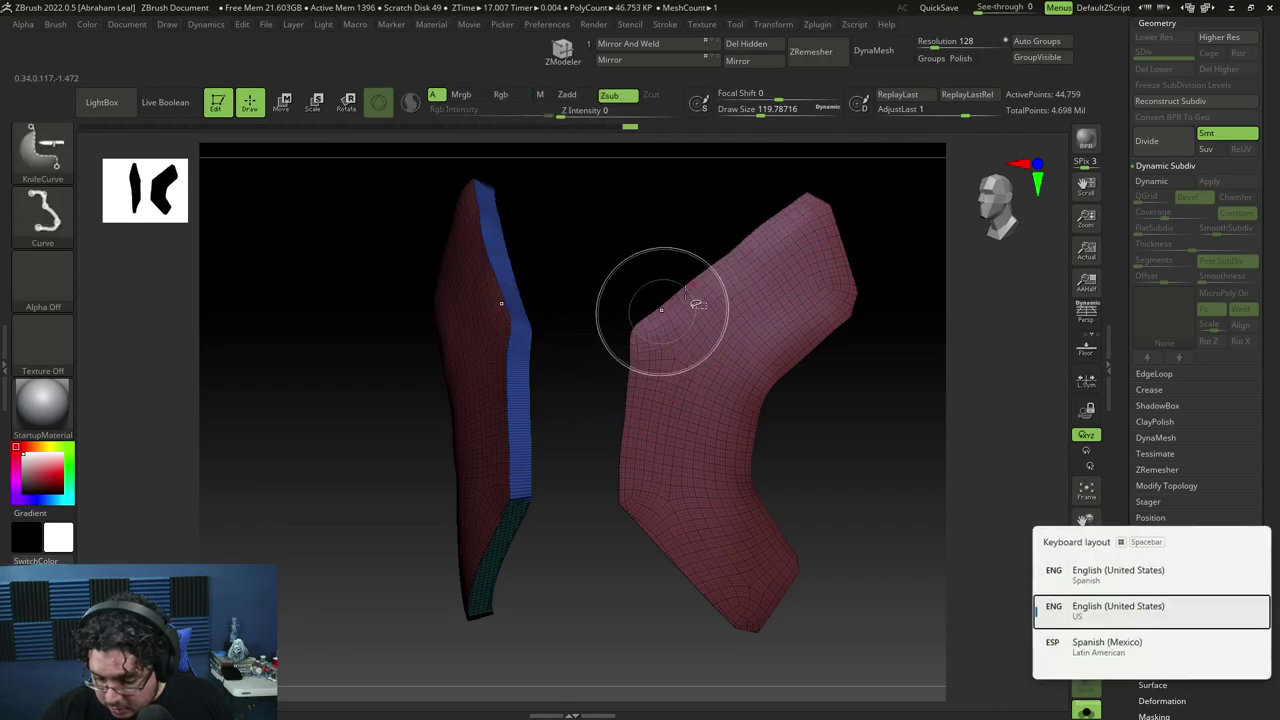
left_click_drag(606, 316, 844, 171, "ctrl+shift")
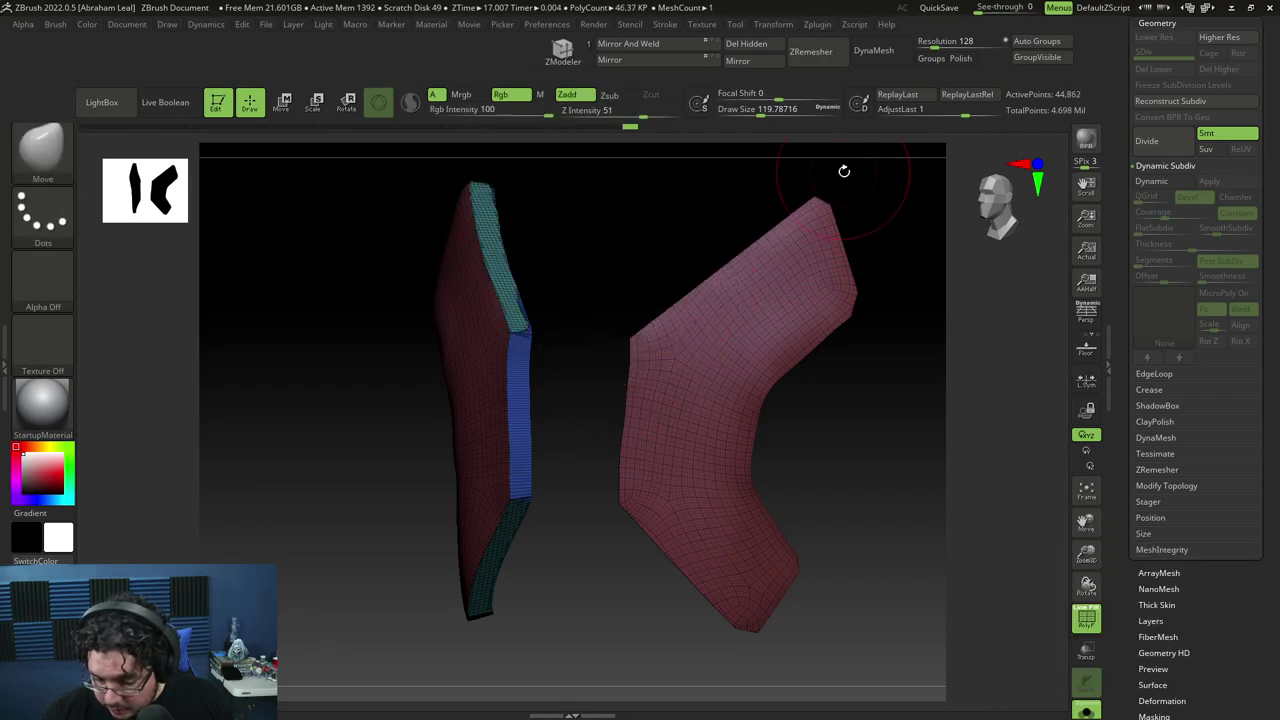
mouse_move(555, 338)
left_mouse_down()
mouse_move(534, 320)
mouse_move(597, 400)
mouse_move(621, 512)
left_mouse_up()
mouse_move(621, 512)
left_mouse_down("ctrl+shift")
mouse_move(632, 262)
mouse_move(831, 371)
mouse_move(780, 391)
mouse_move(793, 403)
mouse_move(820, 309)
mouse_move(829, 314)
mouse_move(809, 309)
mouse_move(820, 314)
left_mouse_up("ctrl+shift")
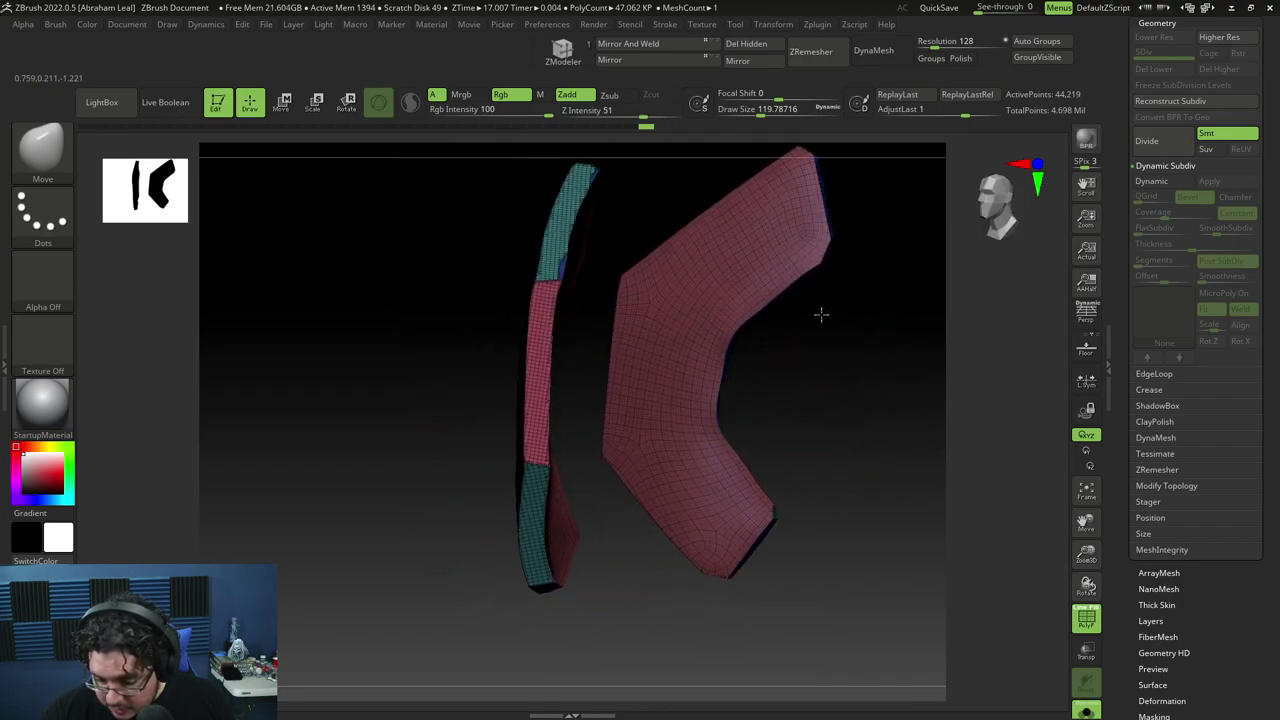
left_click_drag(868, 228, 745, 316, "ctrl+shift")
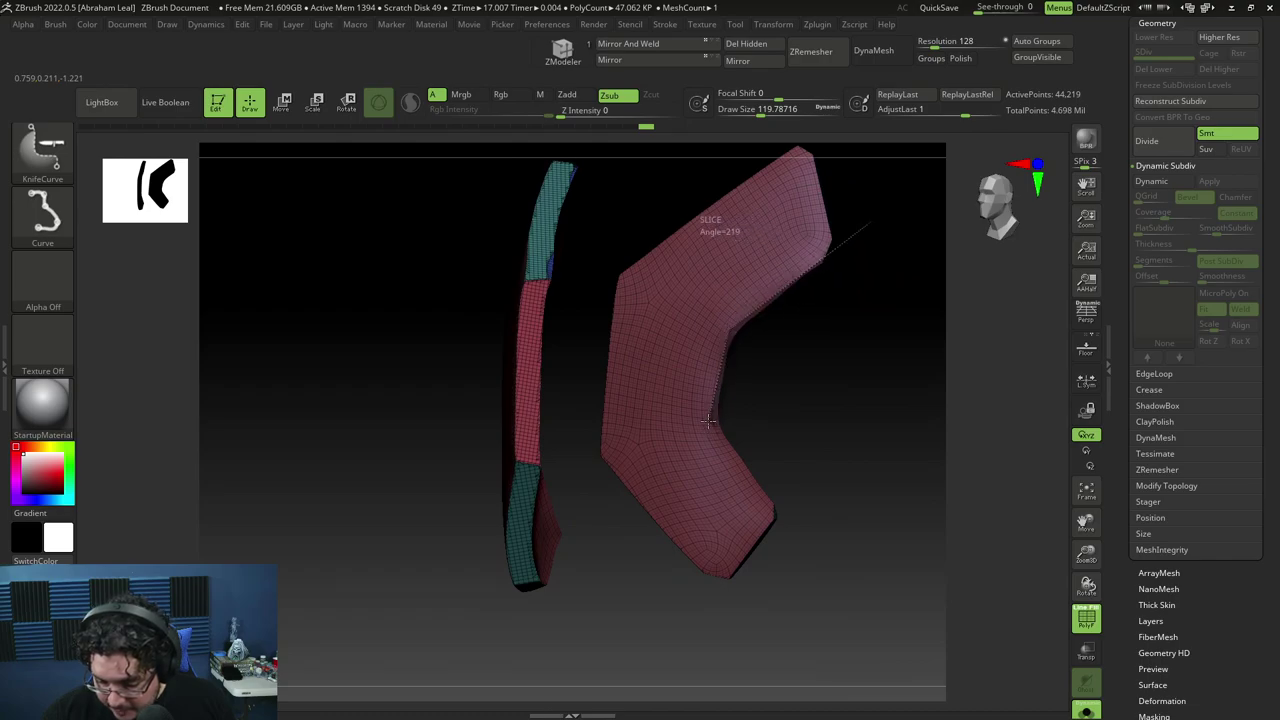
mouse_move(793, 539)
left_mouse_down("ctrl+shift")
mouse_move(854, 454)
mouse_move(916, 437)
mouse_move(863, 440)
mouse_move(877, 443)
mouse_move(893, 406)
left_mouse_up("ctrl+shift")
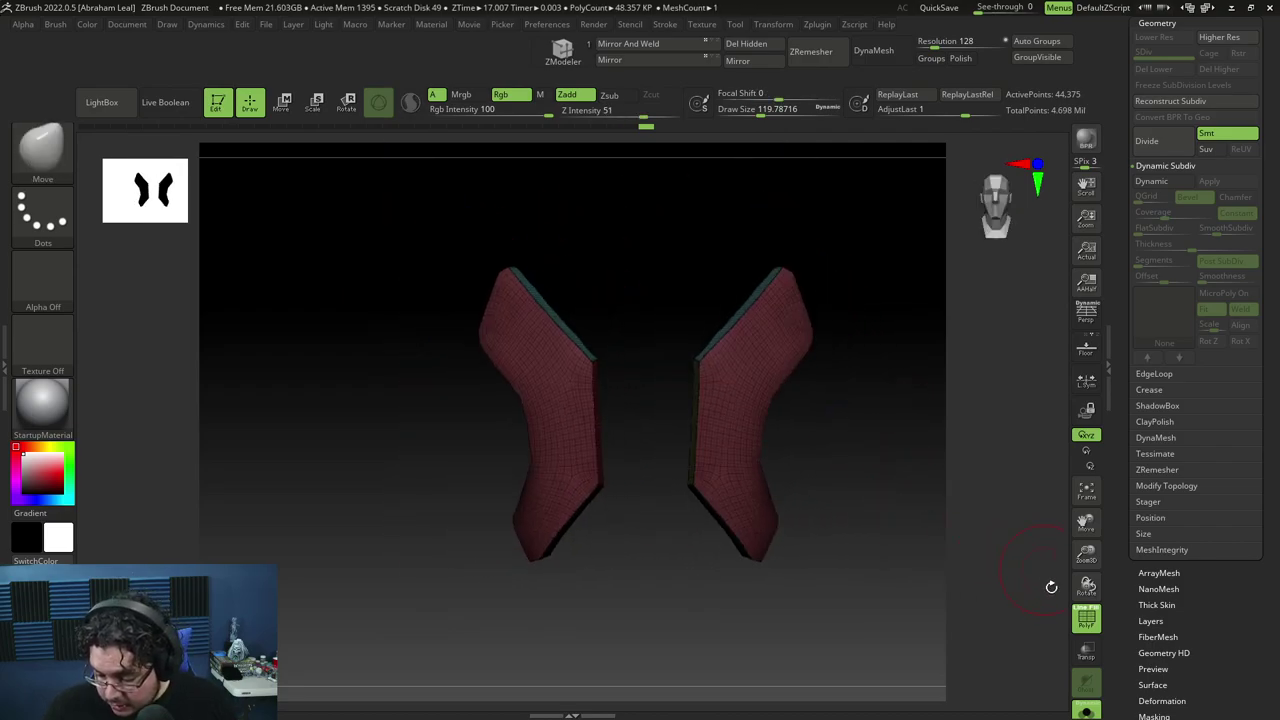
Hide the polyframe and open Bevel Pro for the cheek panels.
left_click(1087, 622)
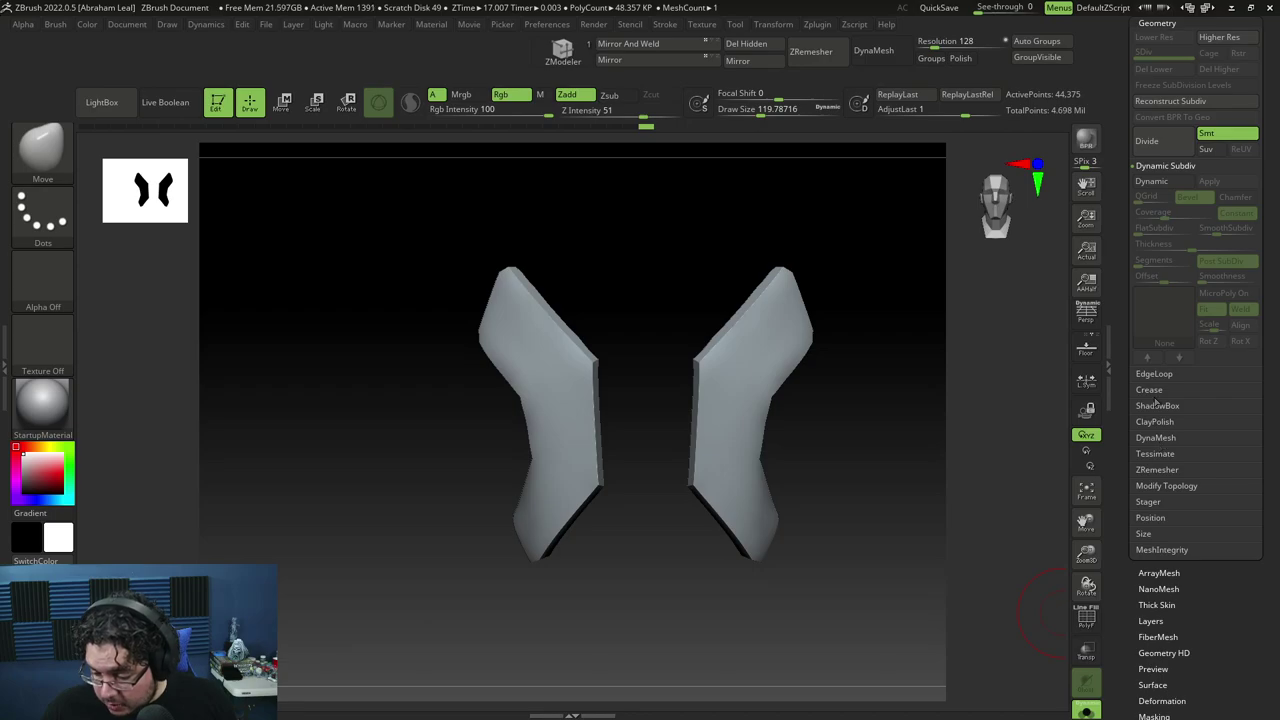
scroll(1262, 112, "up", 2)
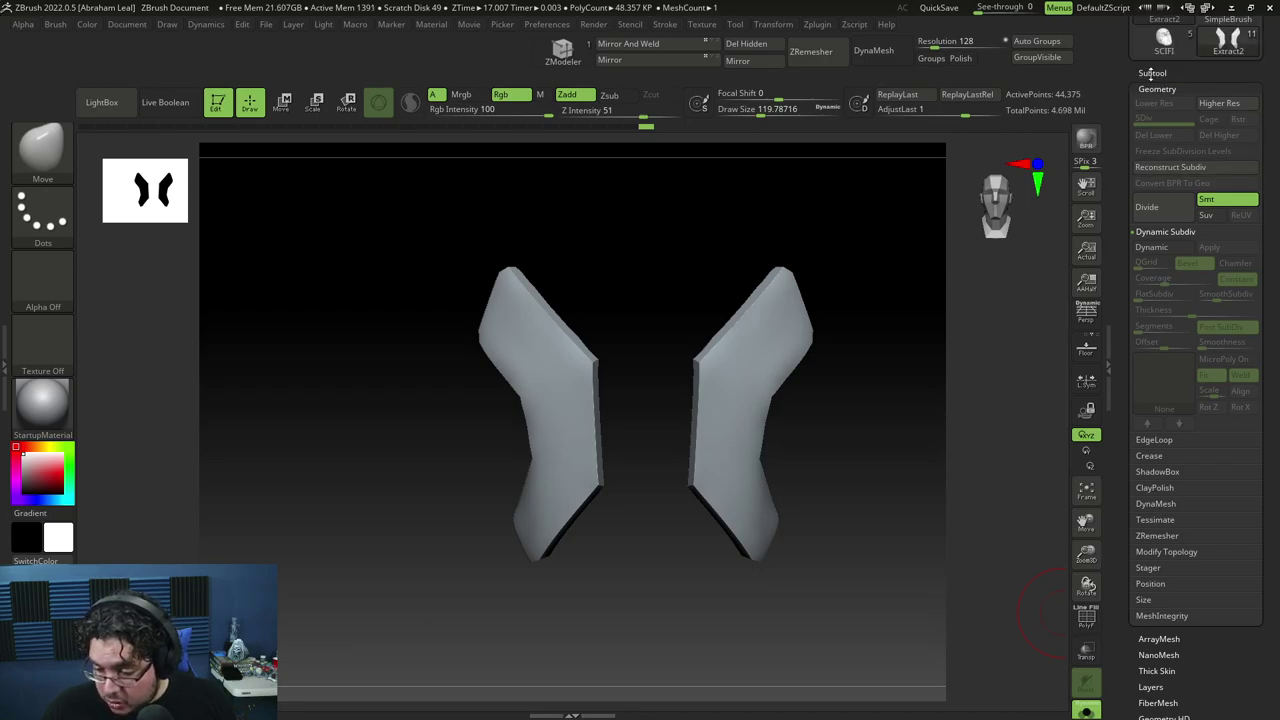
left_click(1152, 73)
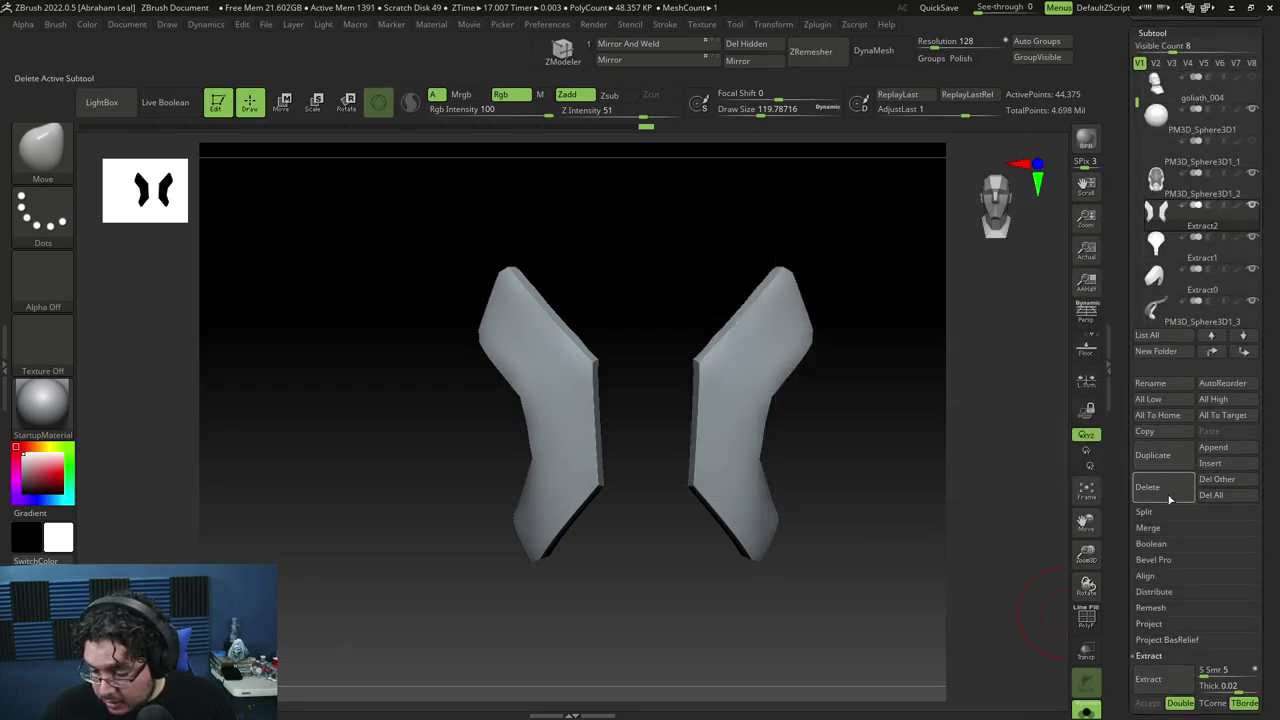
left_click(1153, 560)
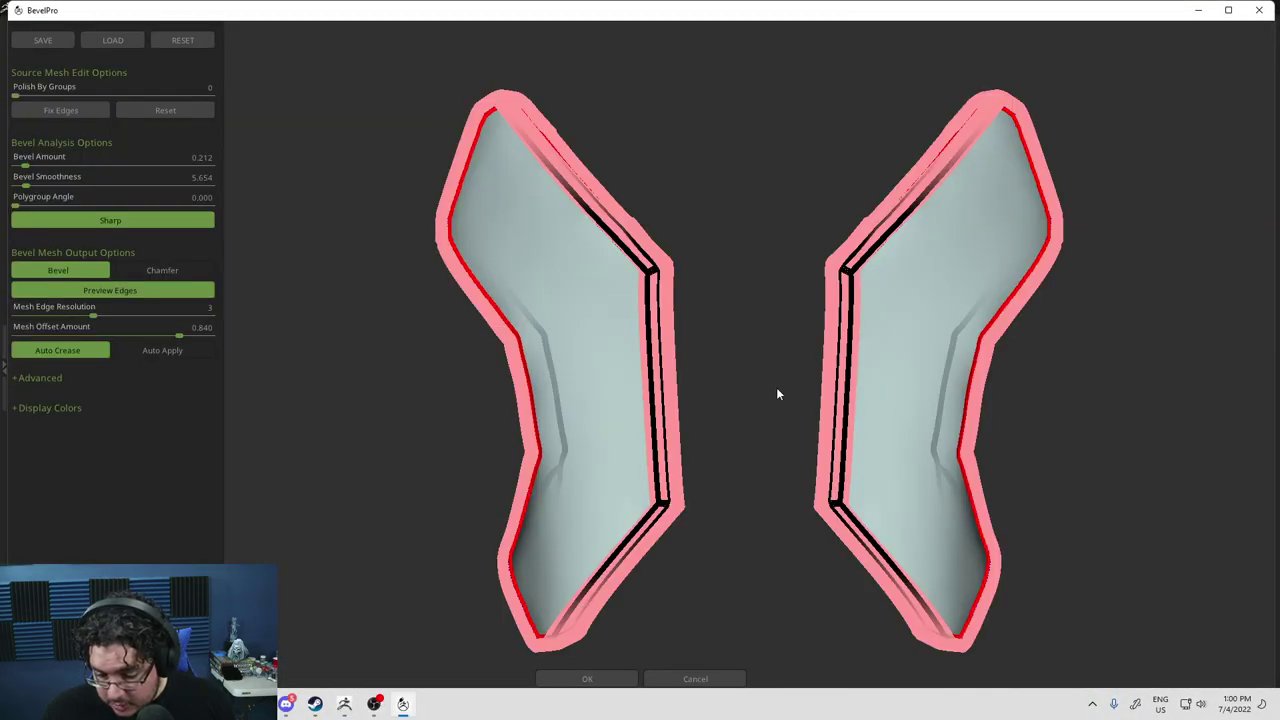
Bevel the cheek panels' edges with a Bevel Amount of 0.094 and Auto Apply enabled.
left_click_drag(778, 394, 549, 416)
left_click_drag(33, 169, 26, 170)
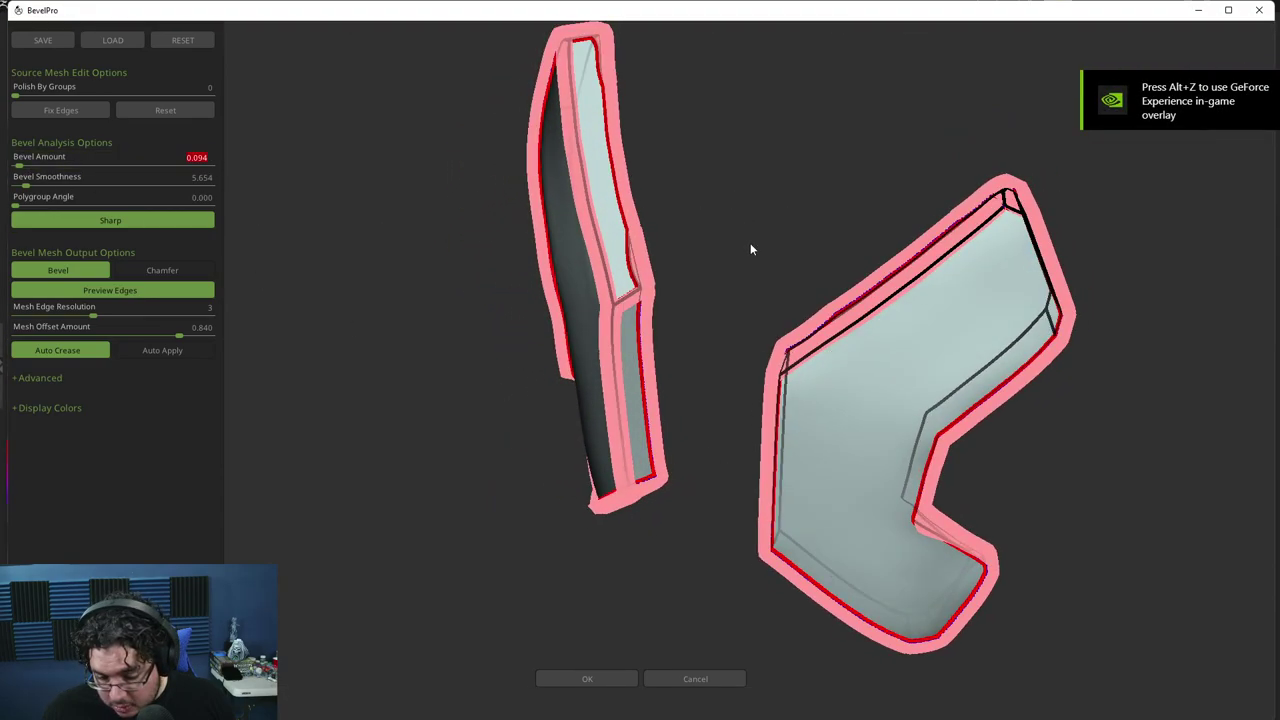
left_click_drag(751, 249, 766, 185)
left_click_drag(785, 396, 706, 374)
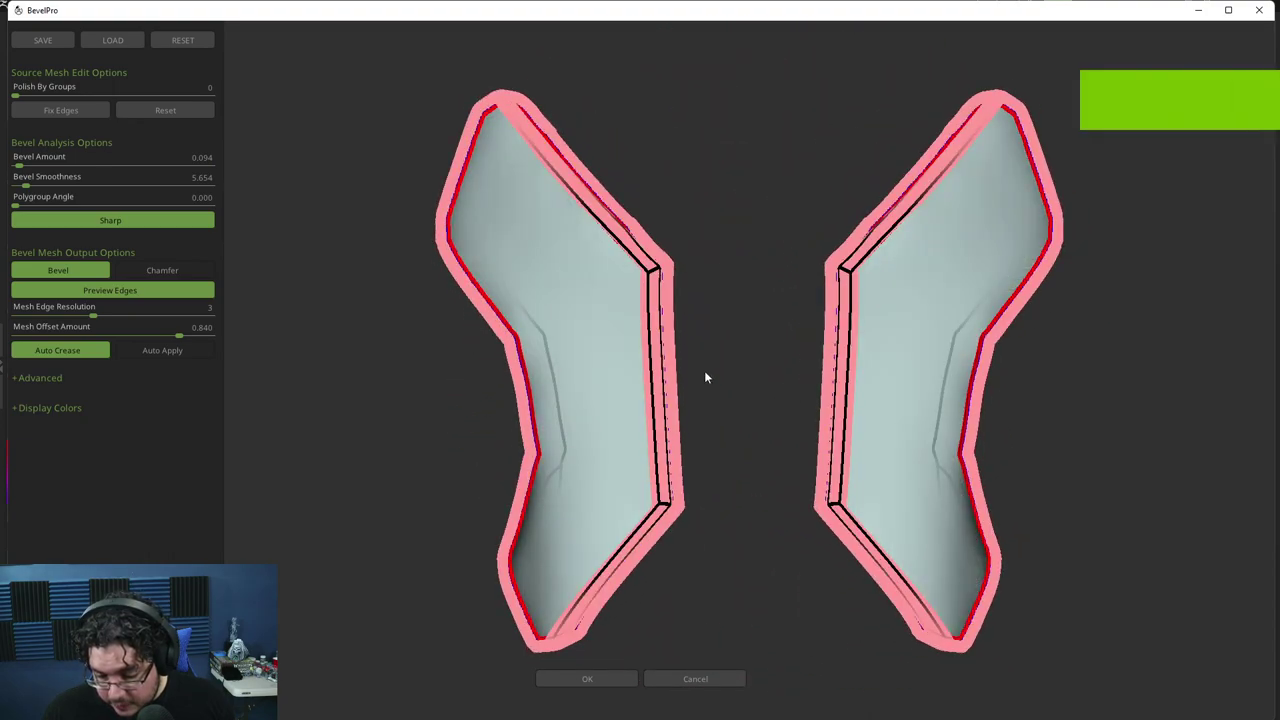
left_click(147, 350)
left_click(587, 679)
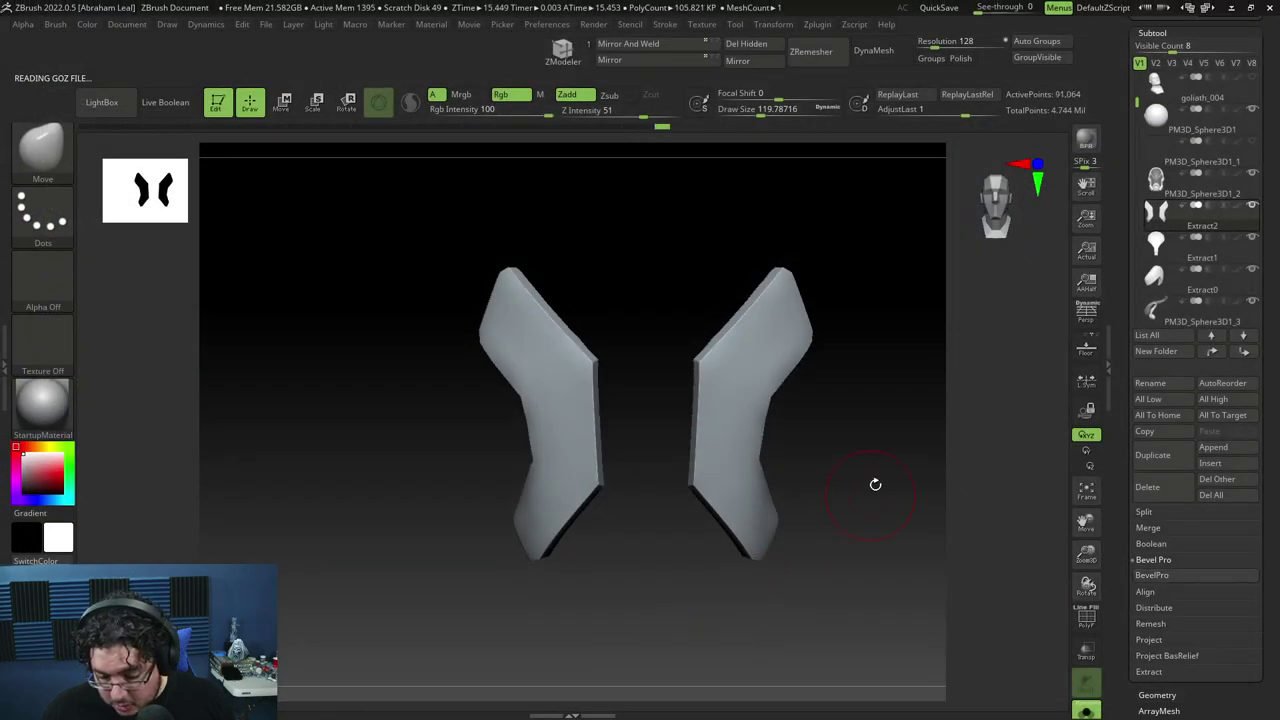
Show the whole head again and pull the cheek panels inward with the Move brush at a draw size of about 602.
left_click_drag(874, 483, 1015, 478)
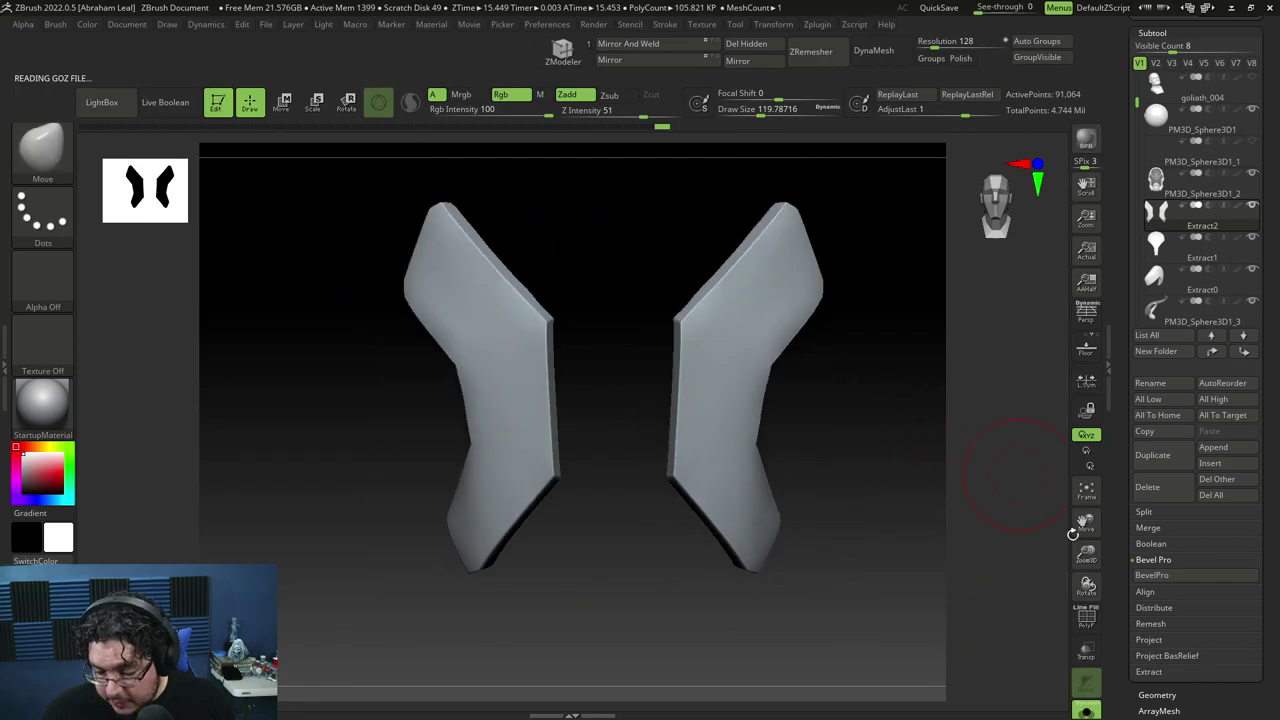
left_click(1087, 710)
left_click_drag(909, 466, 703, 431)
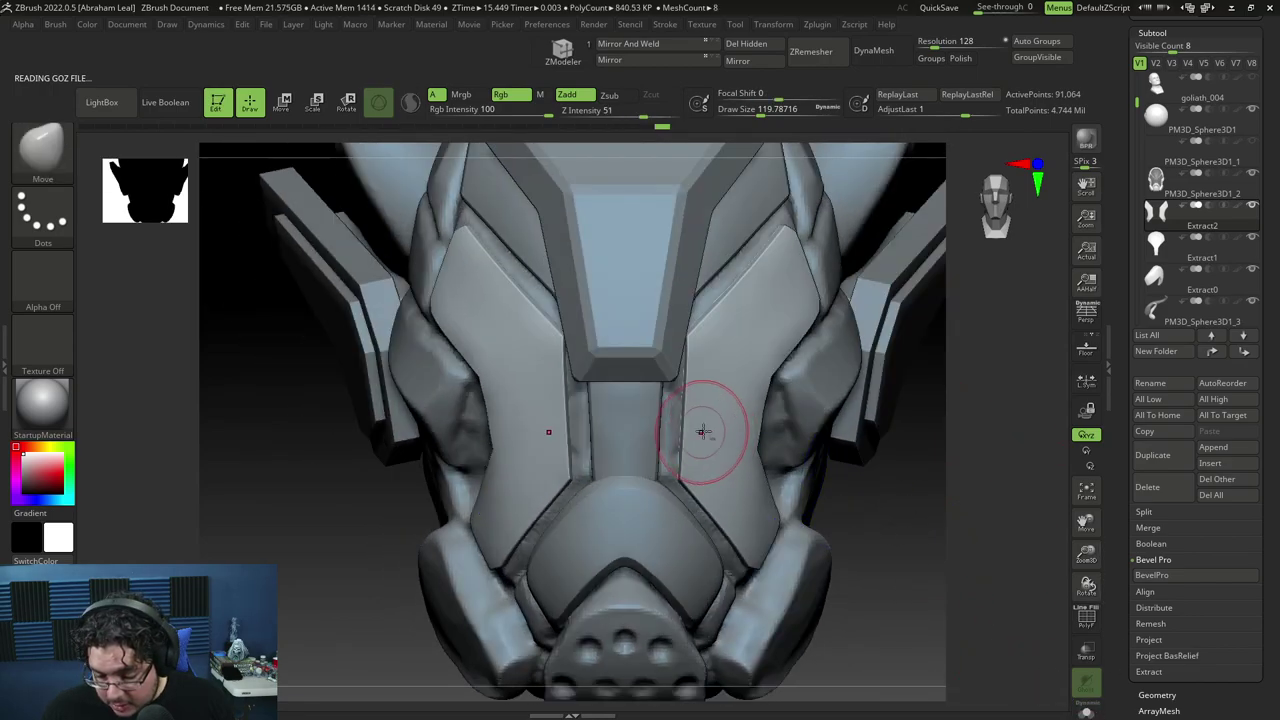
key("b")
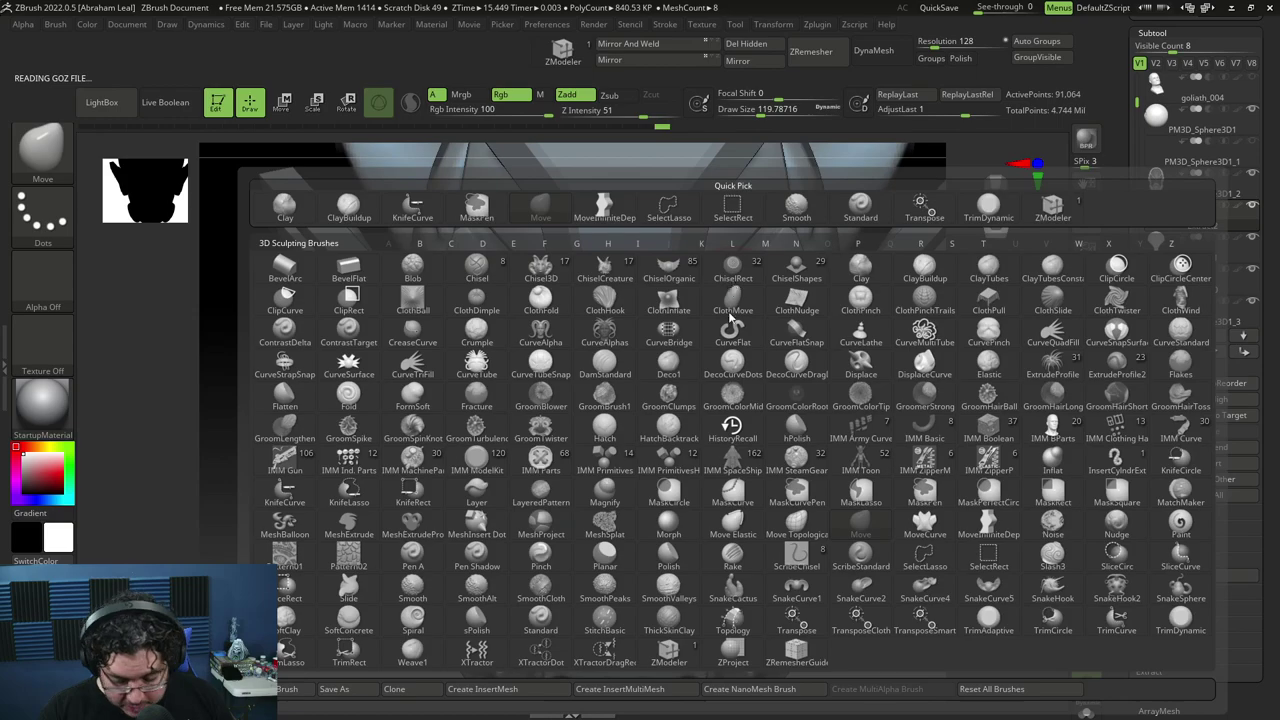
key("m")
key("v")
key("space")
left_click(750, 346)
left_click_drag(796, 323, 800, 323)
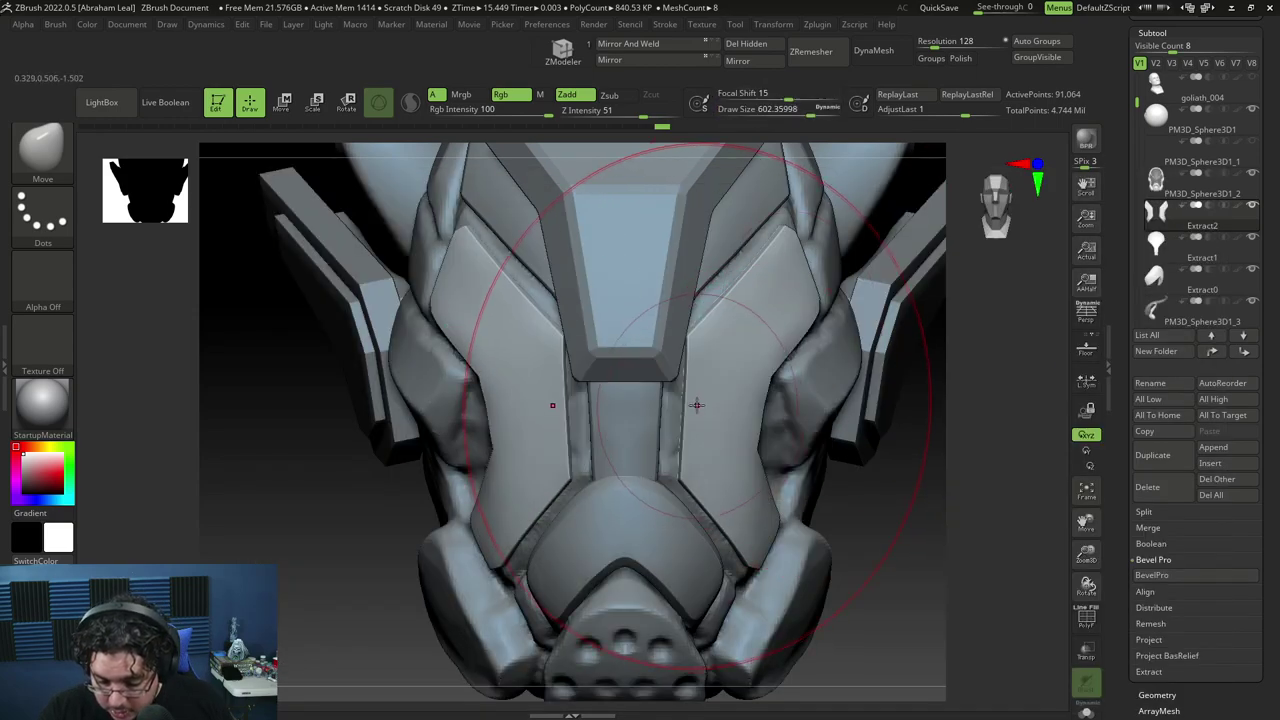
mouse_move(694, 406)
left_mouse_down()
mouse_move(723, 346)
mouse_move(729, 277)
left_mouse_up()
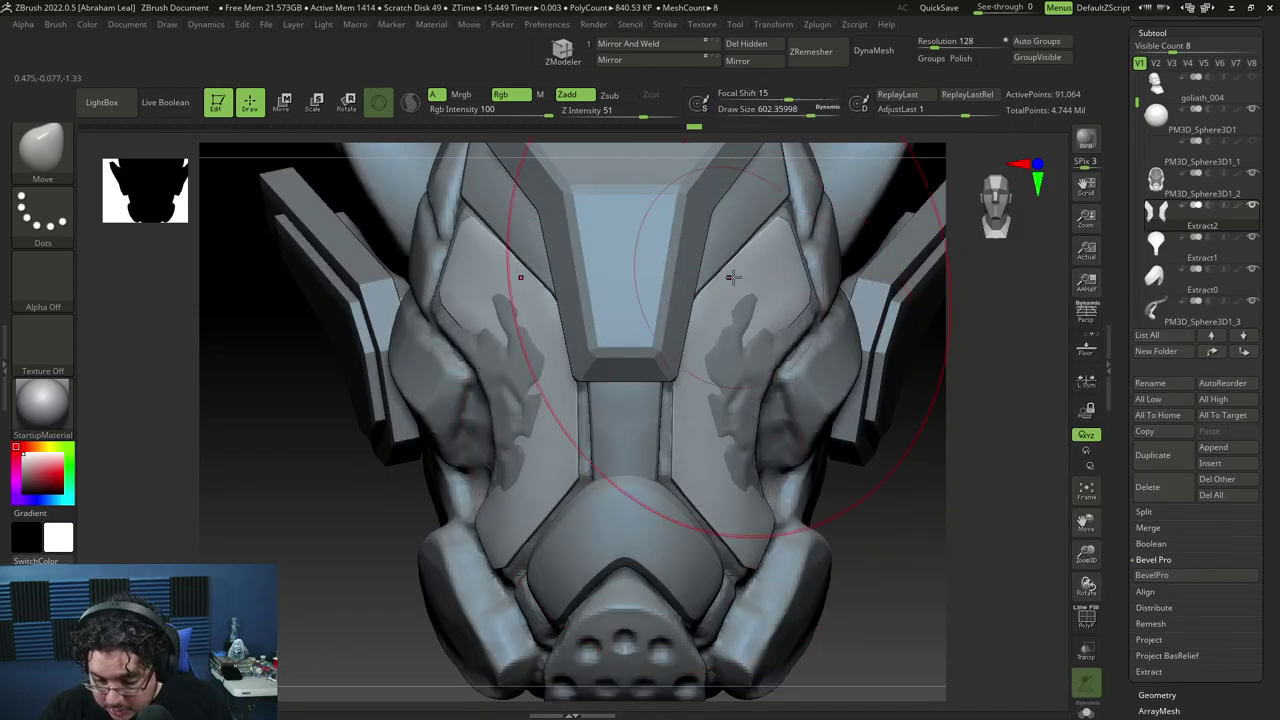
Reshape the upper outer corners of the cheek panels with the Move brush, reducing the draw size to about 228.
right_click_drag(835, 360, 711, 406)
right_click_drag(587, 451, 735, 410, "shift")
key("space")
mouse_move(754, 403)
left_mouse_down()
mouse_move(742, 403)
mouse_move(757, 403)
left_mouse_up()
right_click_drag(845, 429, 780, 407)
key("space")
left_click_drag(804, 404, 770, 405)
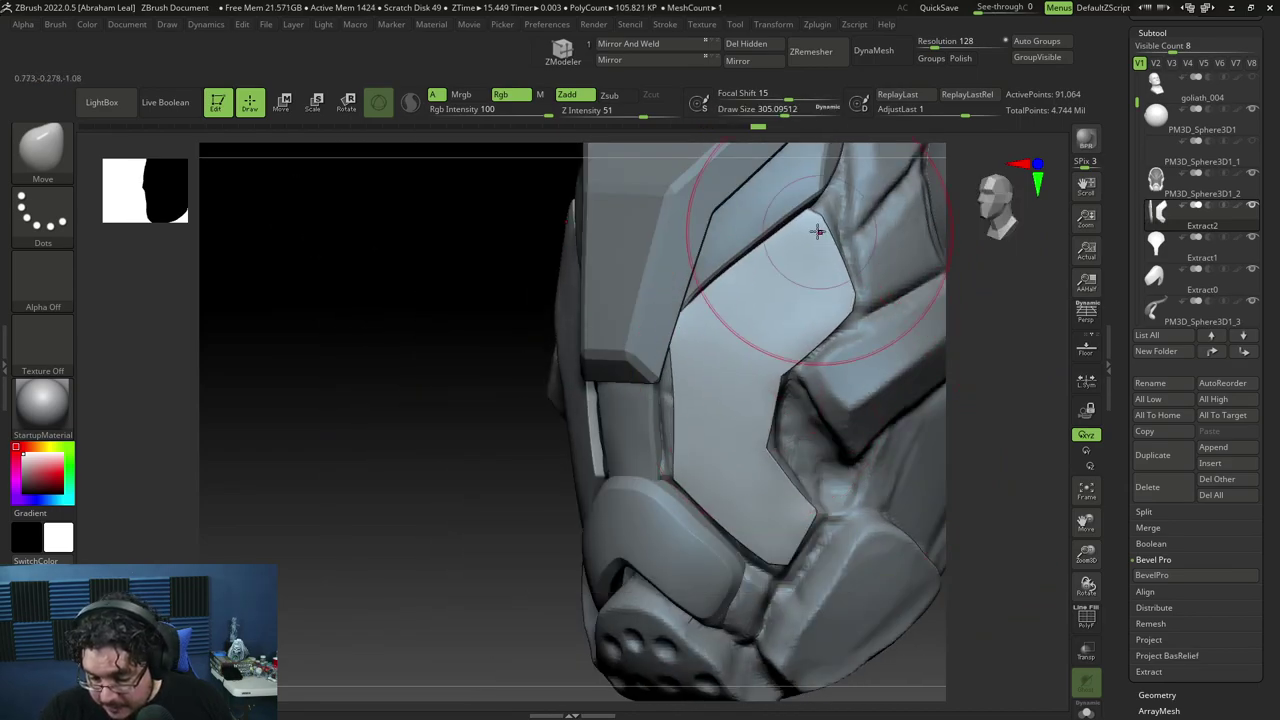
key("space")
left_click_drag(849, 297, 836, 298)
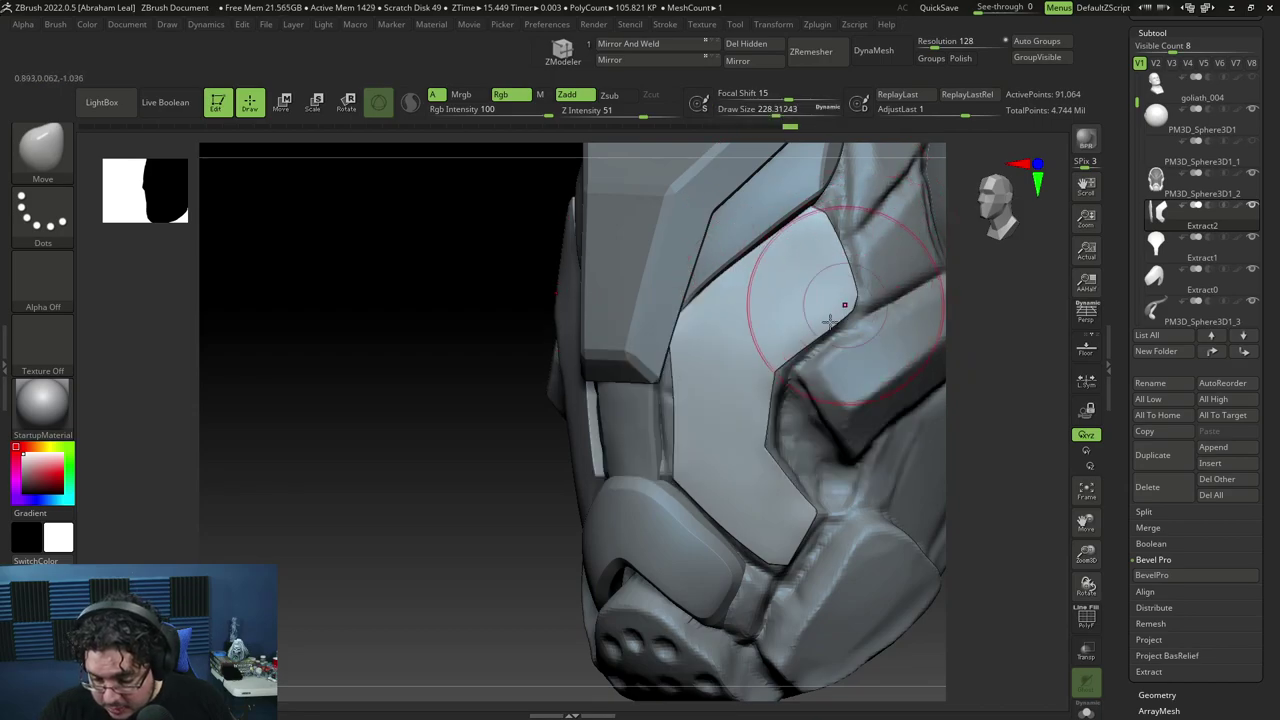
Fit the cheek panels against the face from several angles with the Move brush at a draw size of about 372.
right_click_drag(975, 500, 1065, 508)
key("space")
mouse_move(721, 424)
left_mouse_down()
mouse_move(726, 398)
mouse_move(686, 413)
mouse_move(700, 440)
mouse_move(688, 470)
left_mouse_up()
key("space")
right_click_drag(930, 453, 890, 375)
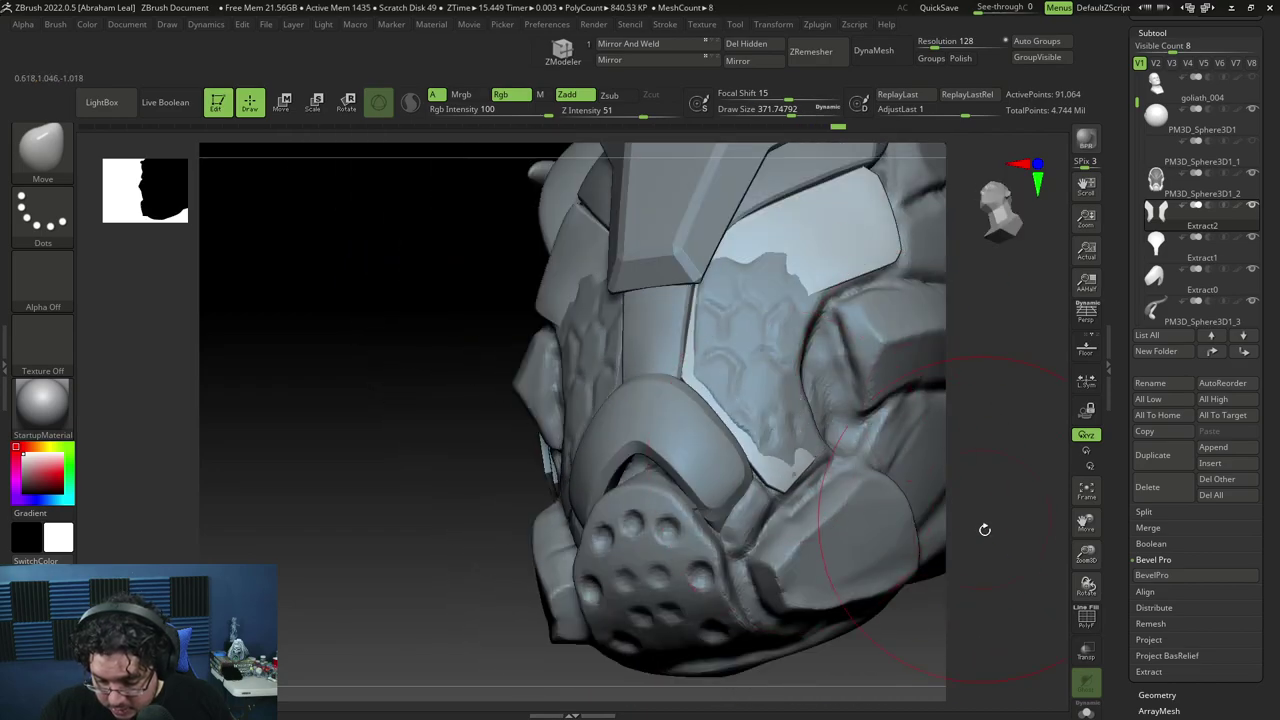
right_click_drag(985, 530, 912, 525)
left_click_drag(840, 448, 822, 452)
right_click_drag(900, 500, 985, 480)
left_click_drag(811, 338, 803, 360)
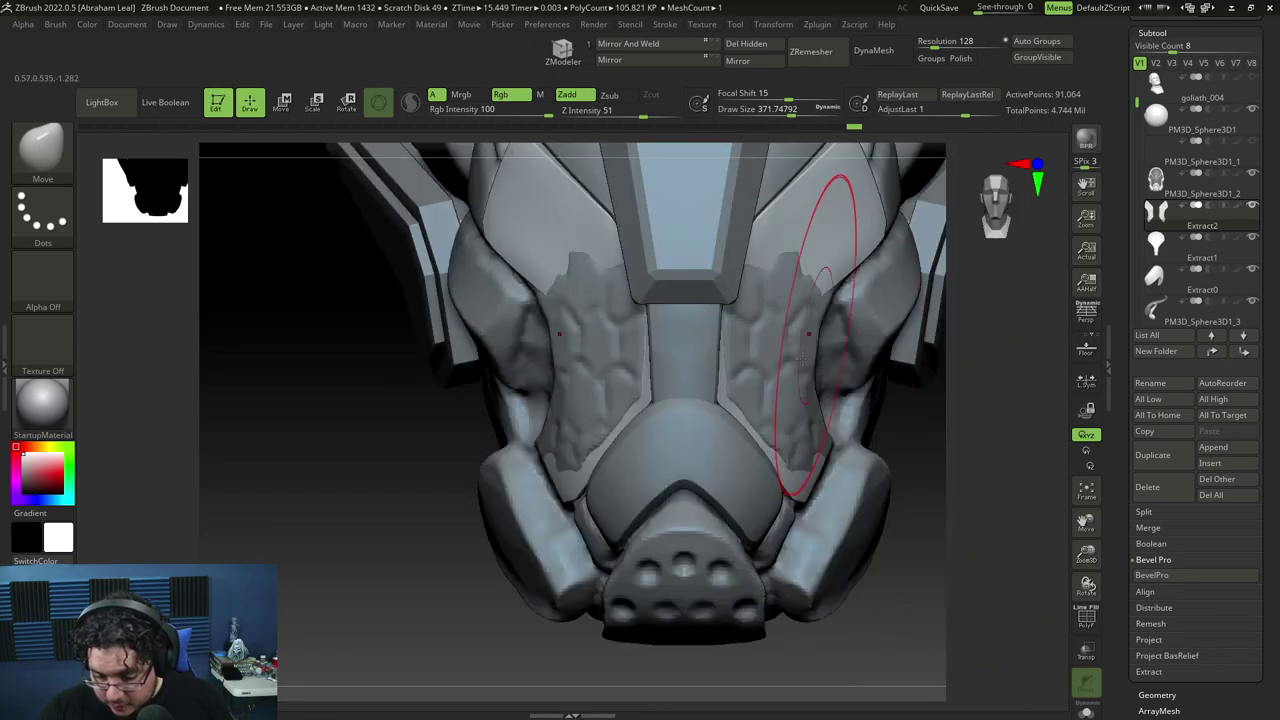
Select the head mesh and carve down the surface poking through the cheek panels with ClayBuildup at a draw size of about 217.
left_click(780, 362, "alt")
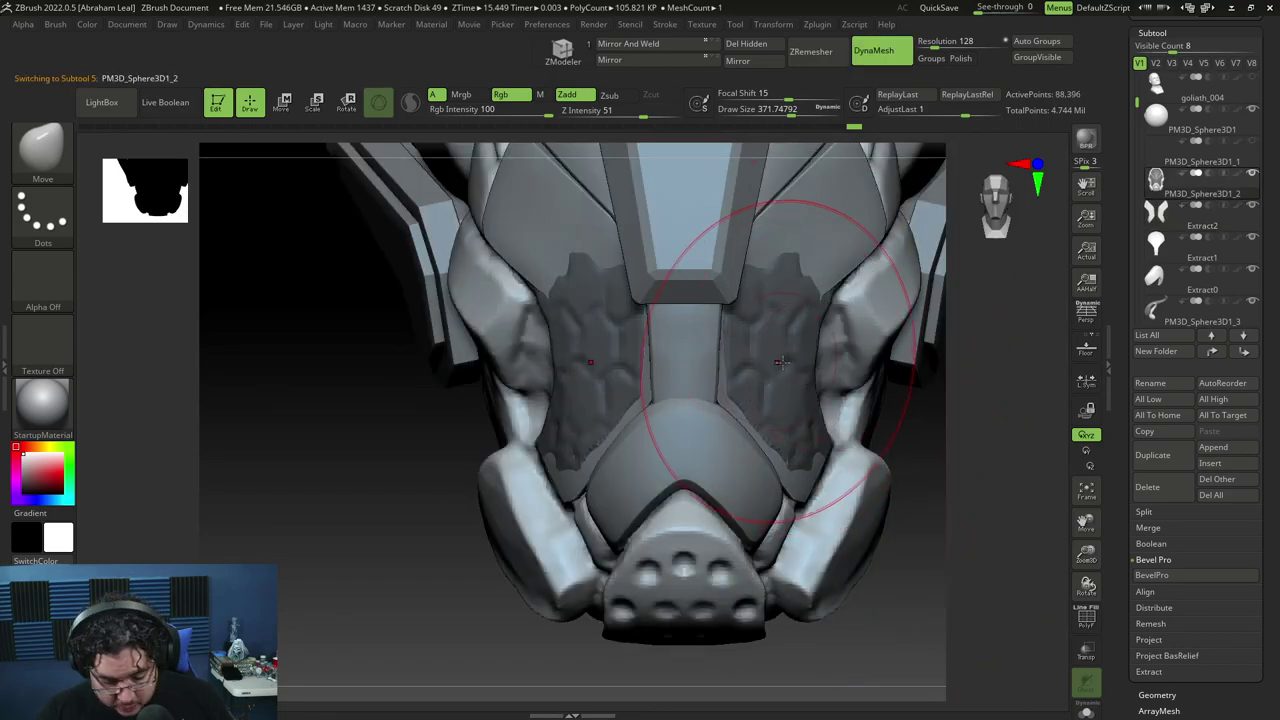
key("b")
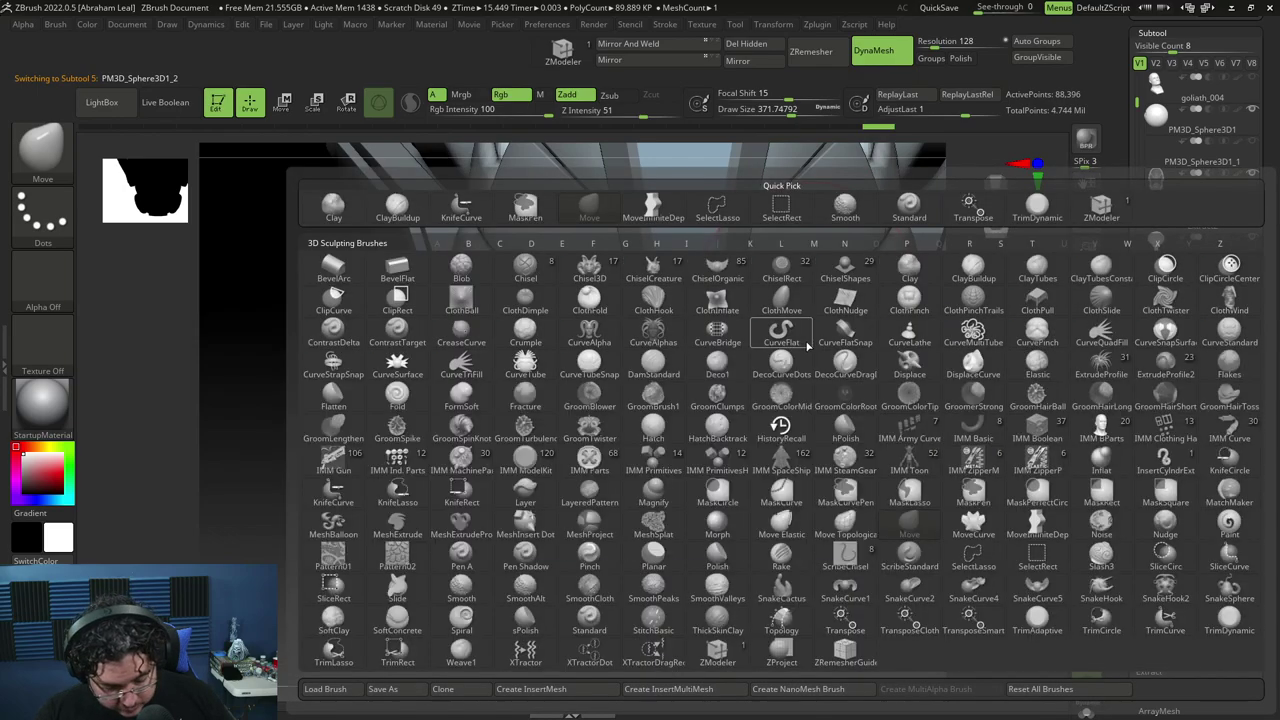
key("c")
key("b")
key("space")
mouse_move(778, 296)
left_mouse_down("alt")
mouse_move(764, 284)
mouse_move(782, 362)
mouse_move(802, 372)
mouse_move(793, 422)
left_mouse_up("alt")
left_click_drag(915, 476, 796, 342)
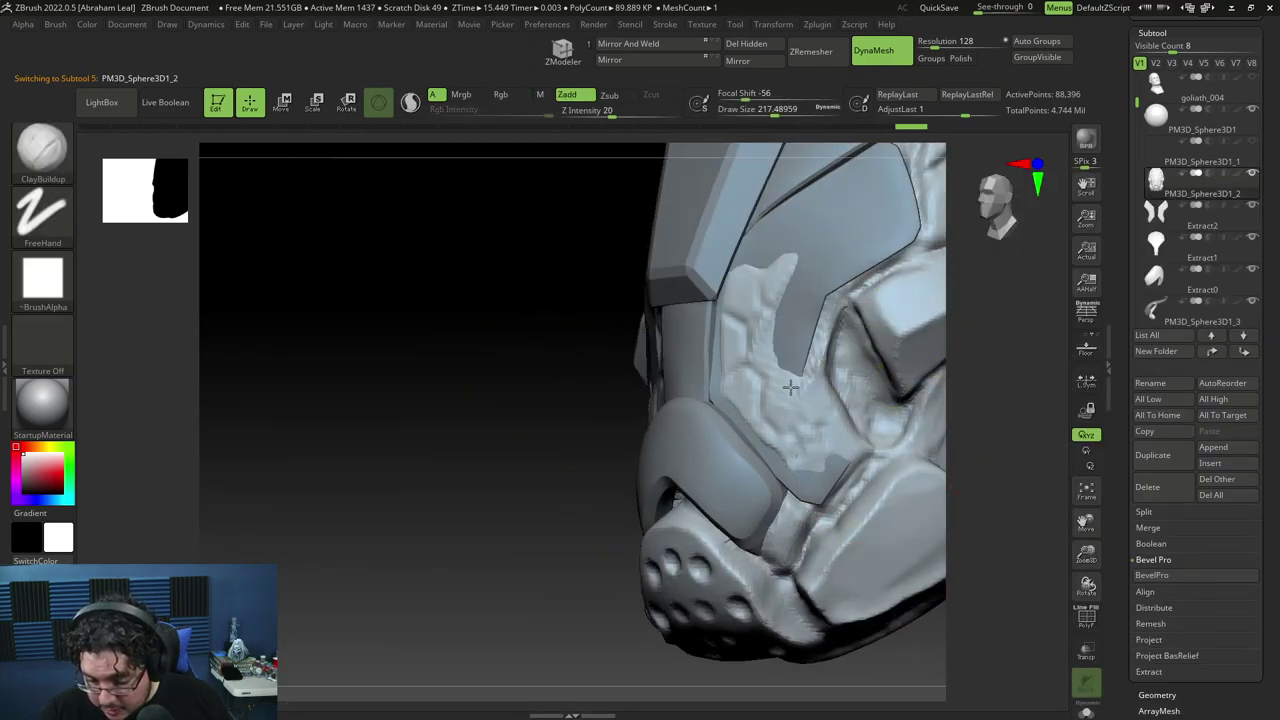
Carve away the remaining head surface around the panels' outer notch with ClayBuildup at a draw size of about 128.
mouse_move(773, 410)
left_mouse_down("alt")
mouse_move(837, 443)
mouse_move(812, 434)
left_mouse_up("alt")
key("space")
left_click_drag(835, 305, 894, 267, "alt")
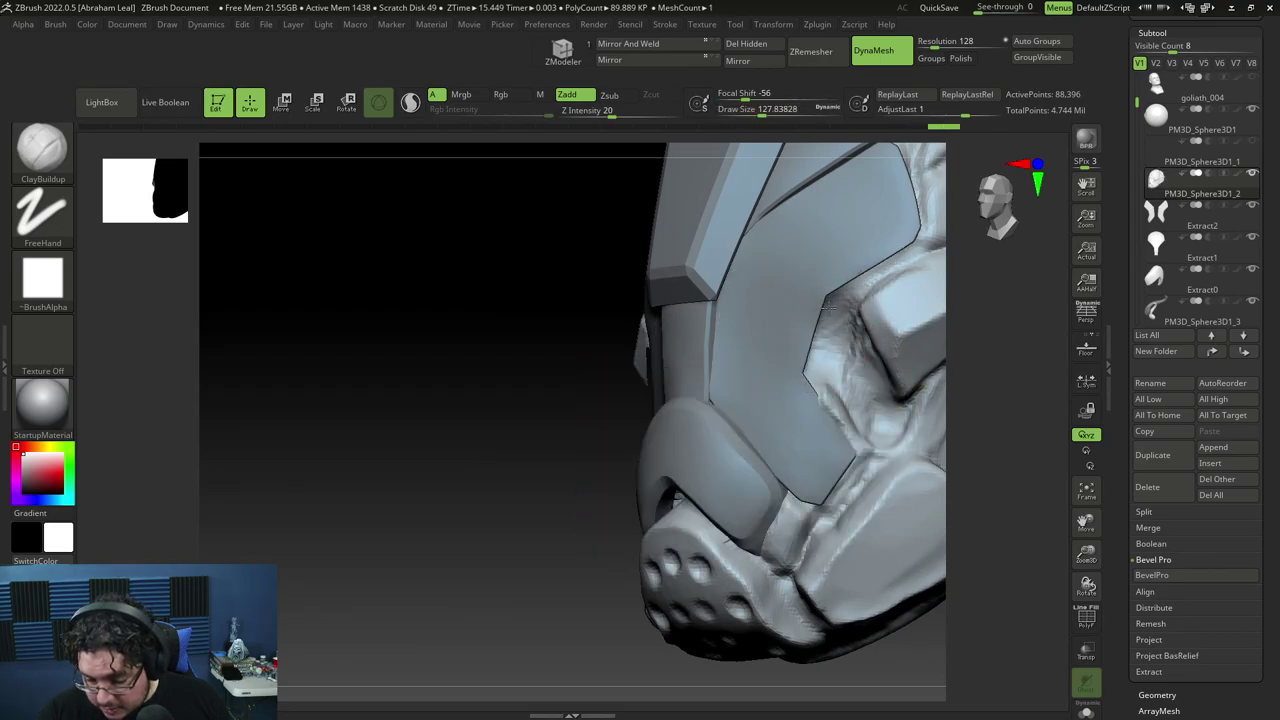
left_click_drag(611, 440, 700, 430, "shift")
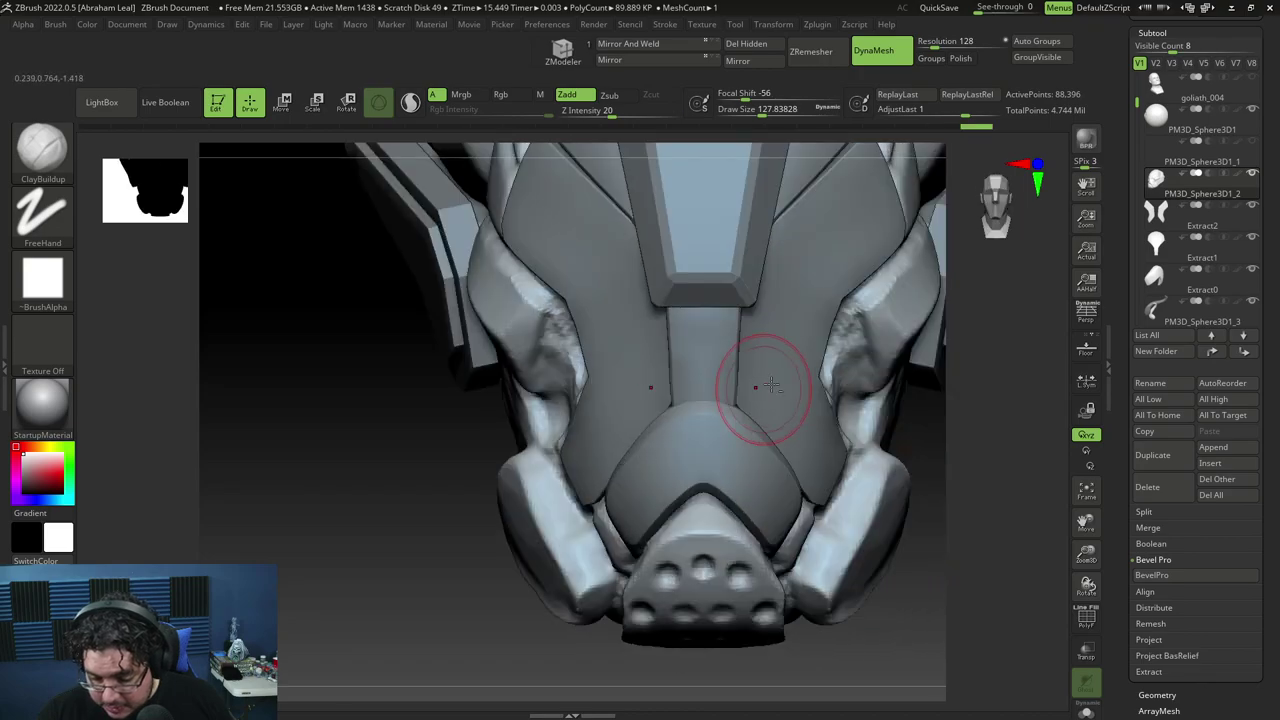
Select the cheek panels and adjust their inner edge beside the nose strip with the Move brush, reducing the draw size to about 212.
left_click(791, 350, "alt")
mouse_move(959, 479)
left_mouse_down()
mouse_move(1011, 474)
mouse_move(851, 409)
mouse_move(784, 359)
left_mouse_up()
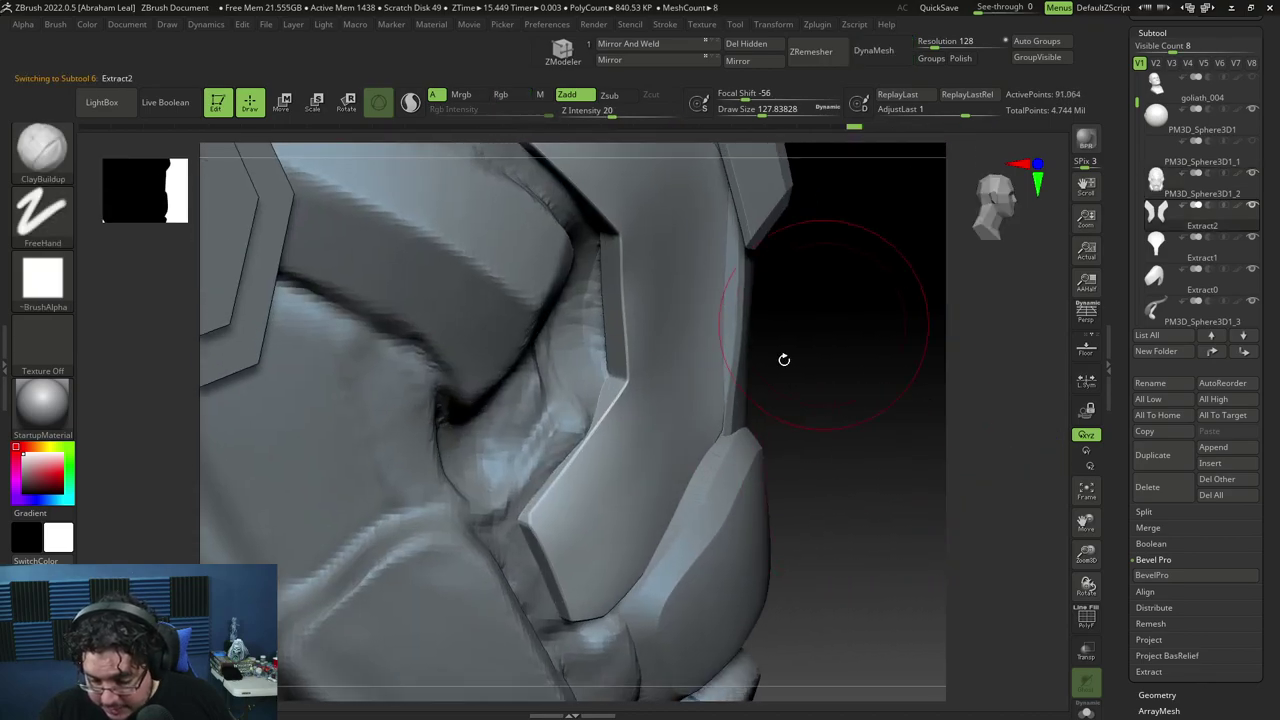
key("b")
key("m")
key("v")
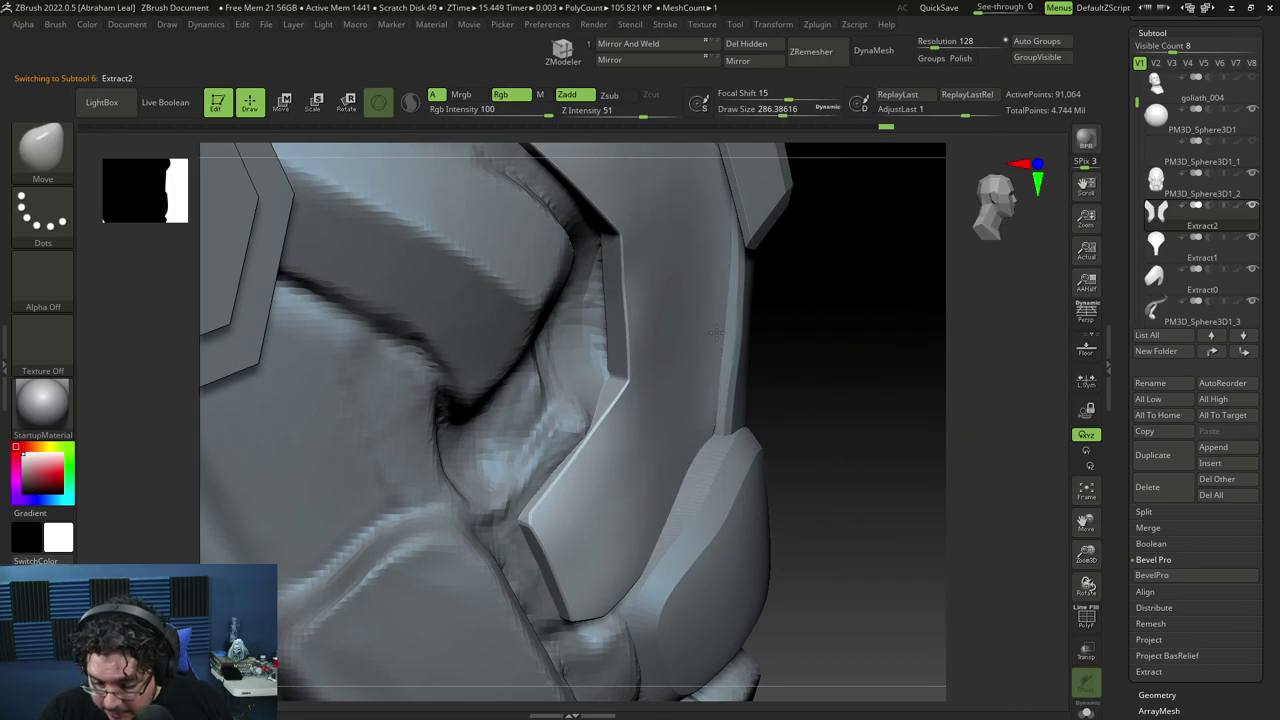
key("space")
left_click_drag(717, 344, 708, 344)
left_click_drag(805, 358, 785, 215)
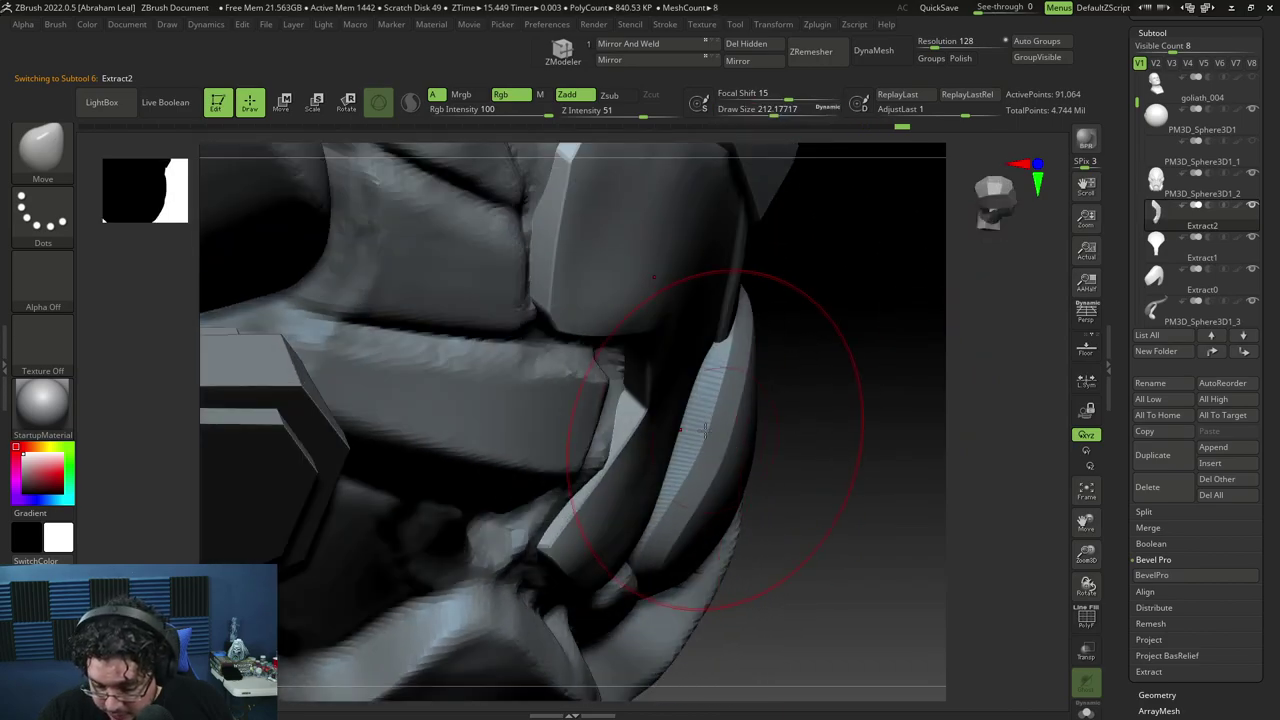
Refine the fit of the cheek panels' inner edge around the nose guard with the Move brush, reducing the draw size to about 101.
key("space")
left_click_drag(711, 413, 706, 412)
key("space")
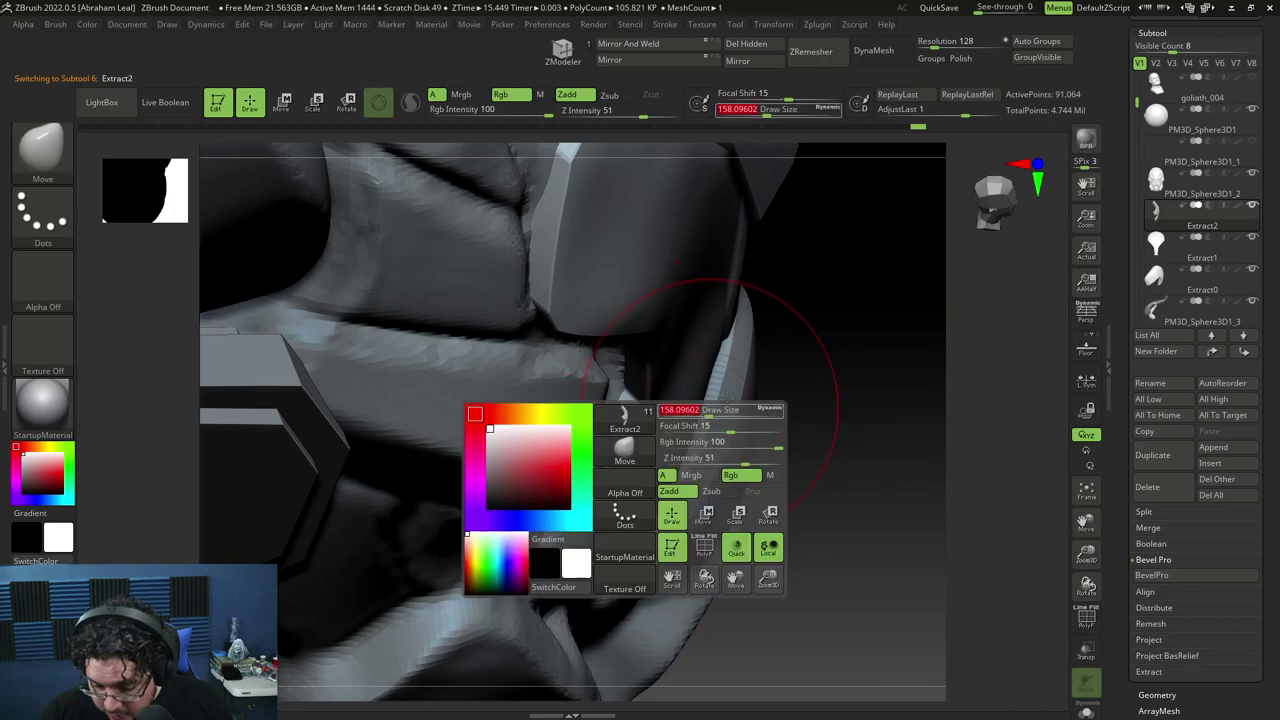
right_click_drag(706, 412, 713, 376)
mouse_move(849, 285)
left_mouse_down()
mouse_move(863, 234)
mouse_move(851, 457)
mouse_move(680, 374)
left_mouse_up()
mouse_move(778, 366)
left_mouse_down()
mouse_move(817, 371)
mouse_move(669, 363)
left_mouse_up()
mouse_move(958, 508)
left_mouse_down()
mouse_move(940, 511)
mouse_move(963, 557)
mouse_move(963, 443)
mouse_move(737, 414)
left_mouse_up()
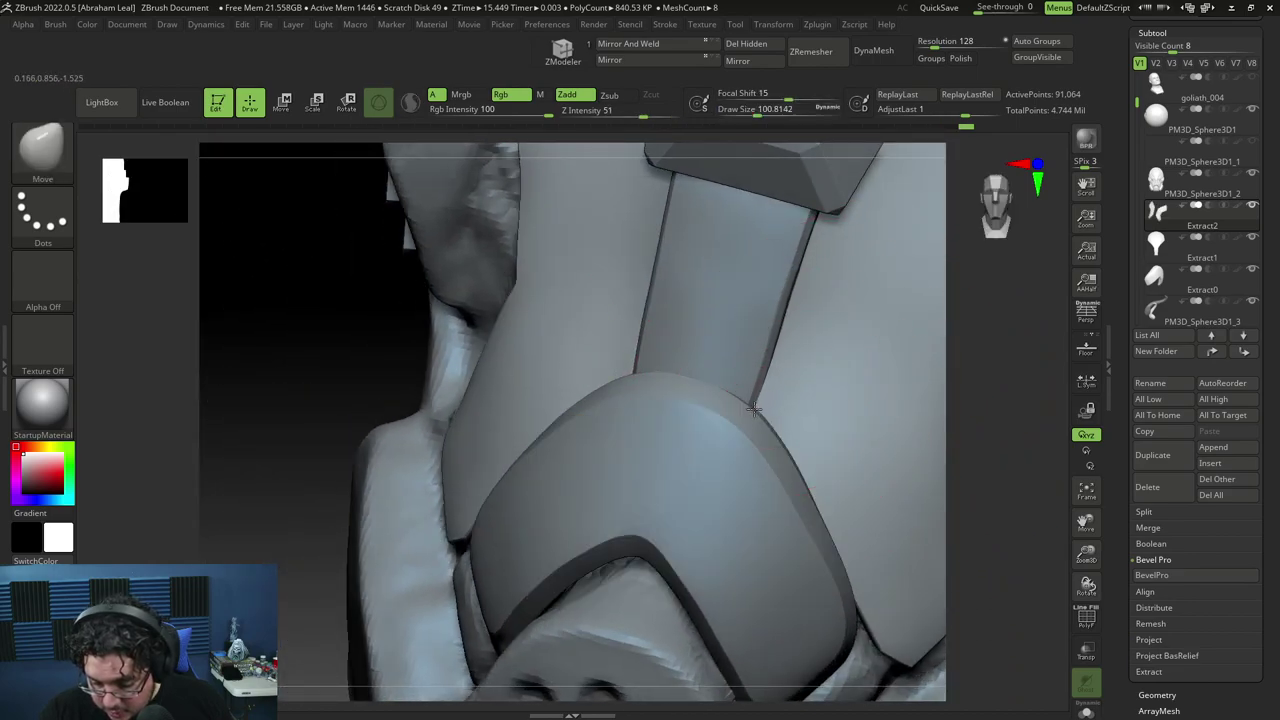
Try nudging the panels' inner corner above the nose guard in side view at draw sizes between about 62 and 212, undoing the last stroke.
left_click_drag(1015, 408, 925, 400)
key("space")
left_click(929, 397)
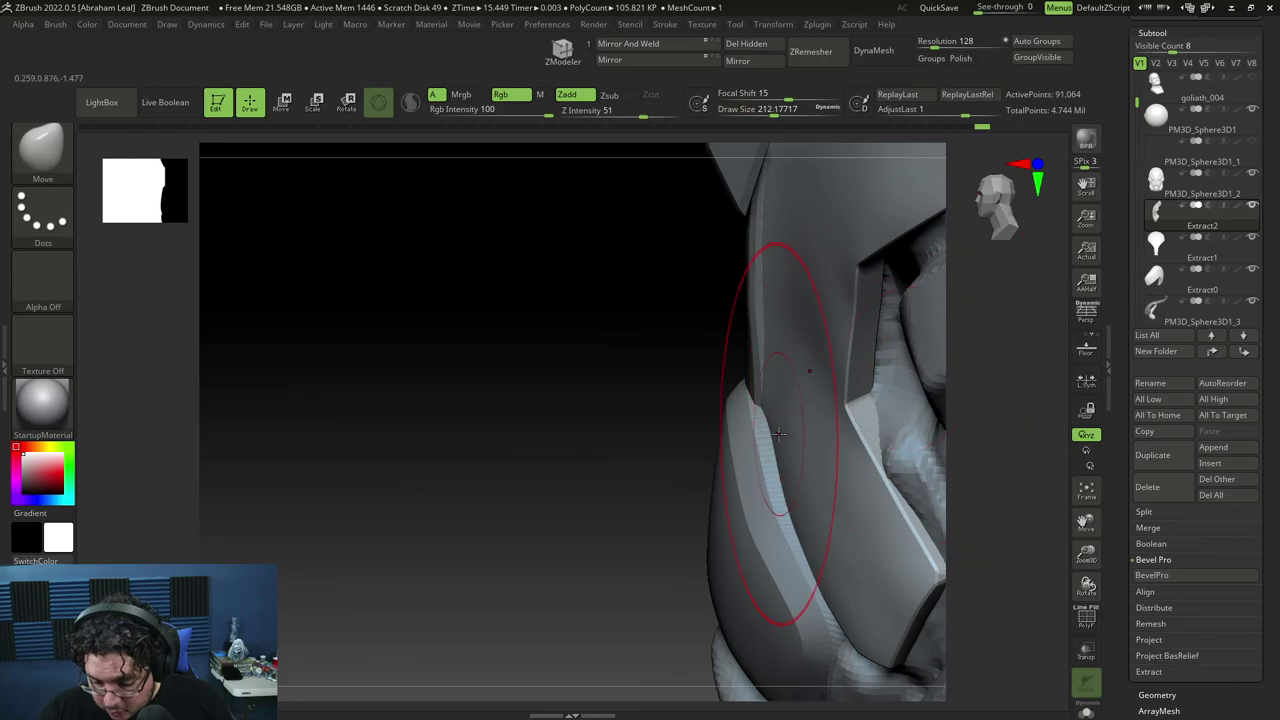
key("space")
key("space")
left_click(773, 421)
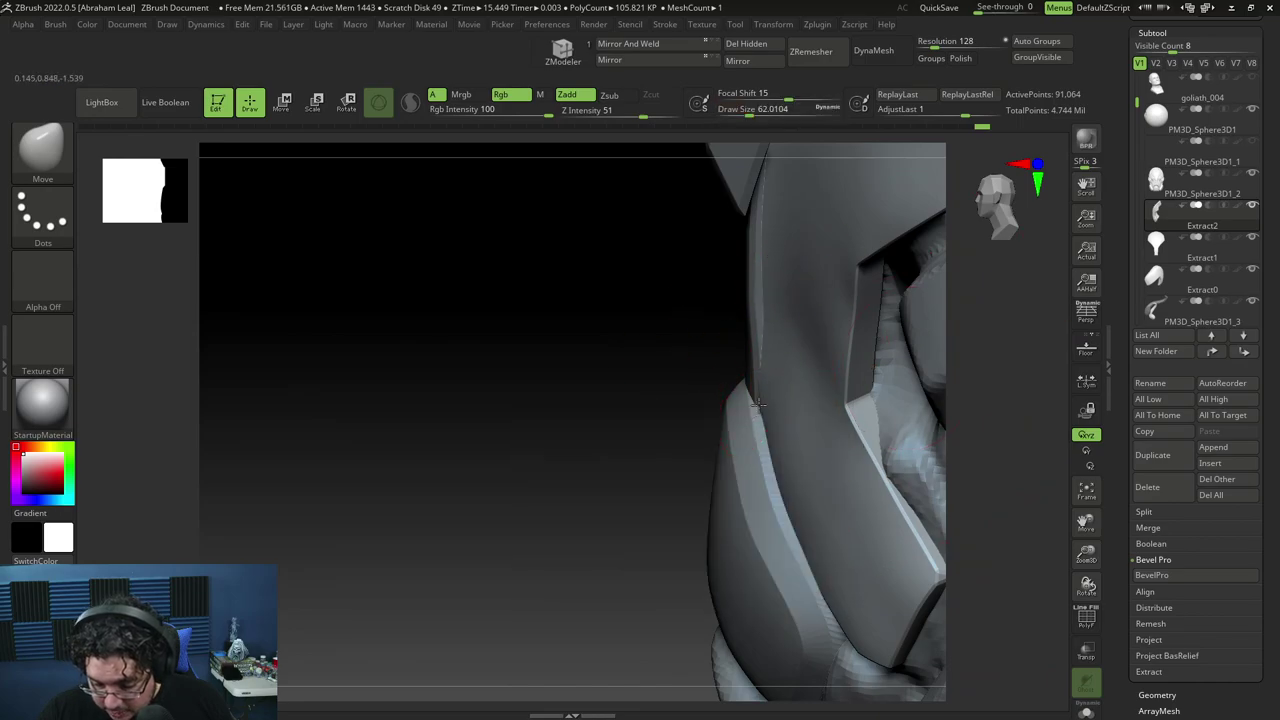
key("space")
left_click(774, 381)
key("space")
left_click(776, 375)
key("ctrl+z")
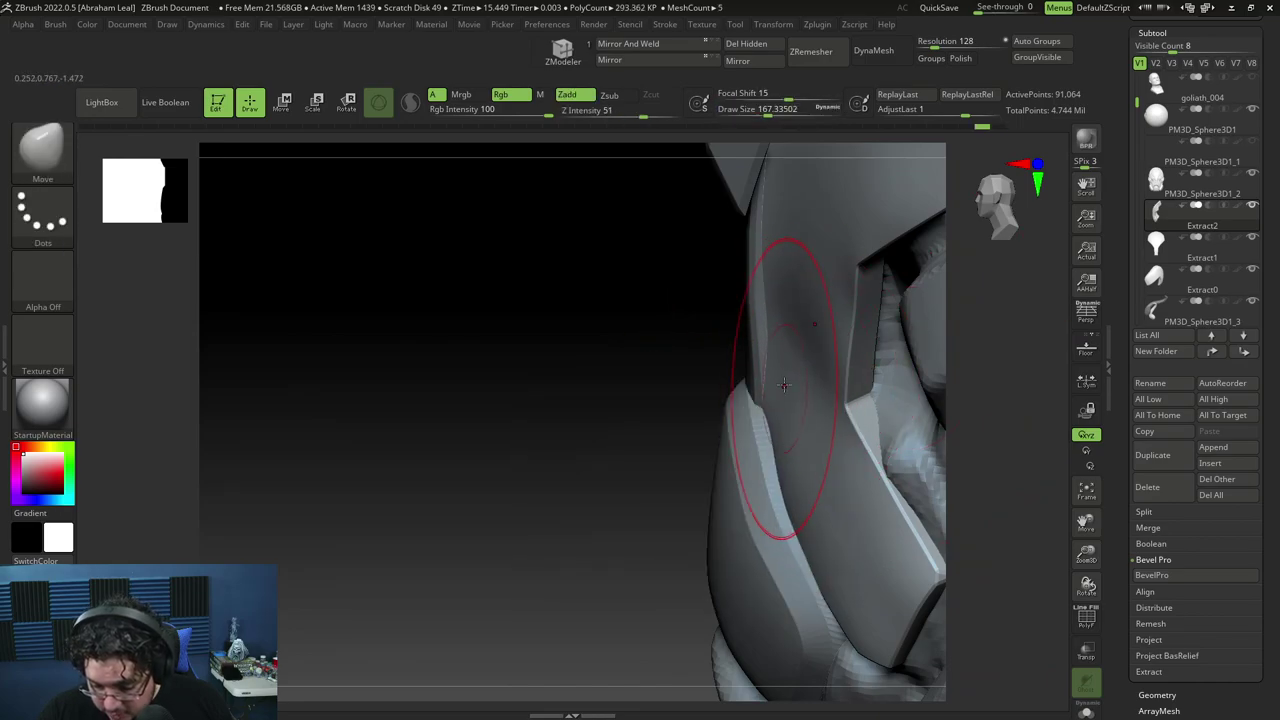
Nudge the cheek panels' inner edge above the nose guard with the Move brush at a draw size of about 167.
key("space")
left_click(777, 384)
left_click_drag(783, 362, 790, 343)
key("bracketright")
key("bracketright")
key("bracketright")
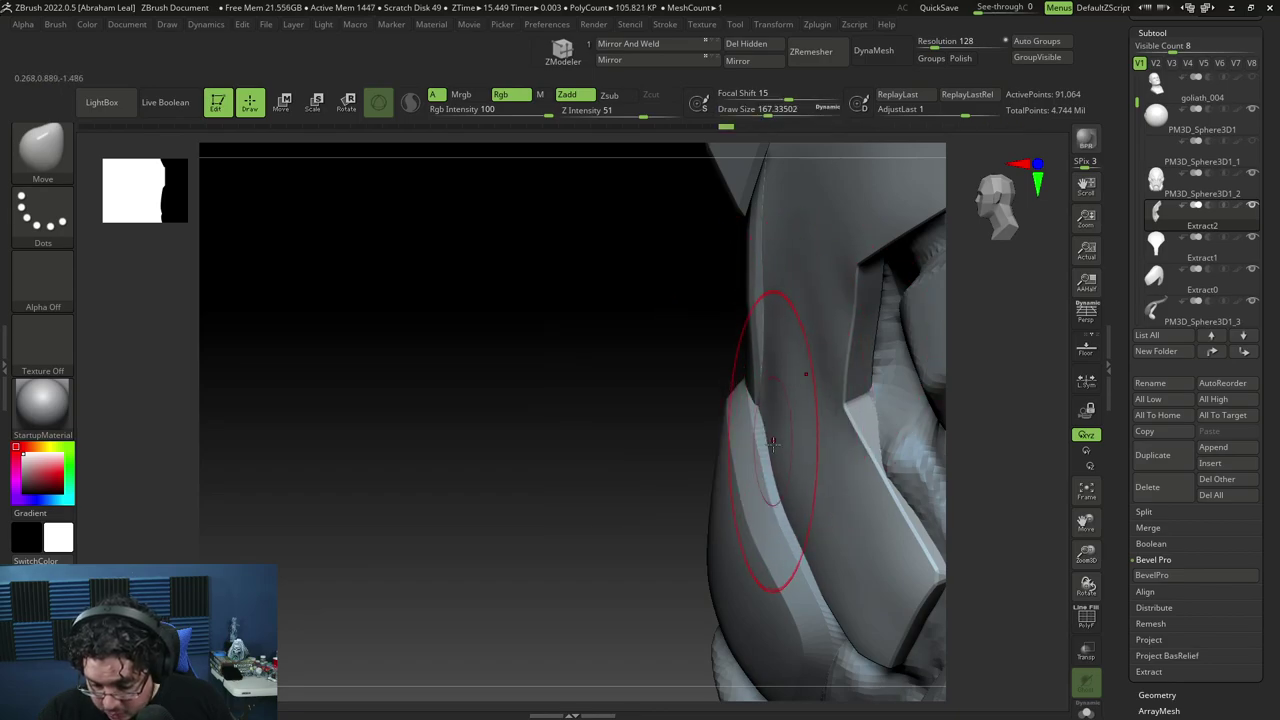
mouse_move(653, 503)
left_mouse_down()
mouse_move(740, 450)
mouse_move(986, 406)
mouse_move(917, 380)
mouse_move(926, 446)
mouse_move(891, 429)
mouse_move(891, 477)
mouse_move(911, 476)
mouse_move(946, 577)
left_mouse_up()
Pull the cheek panels' upper outer corners toward the forehead piece with the Move brush at a draw size of about 318.
key("space")
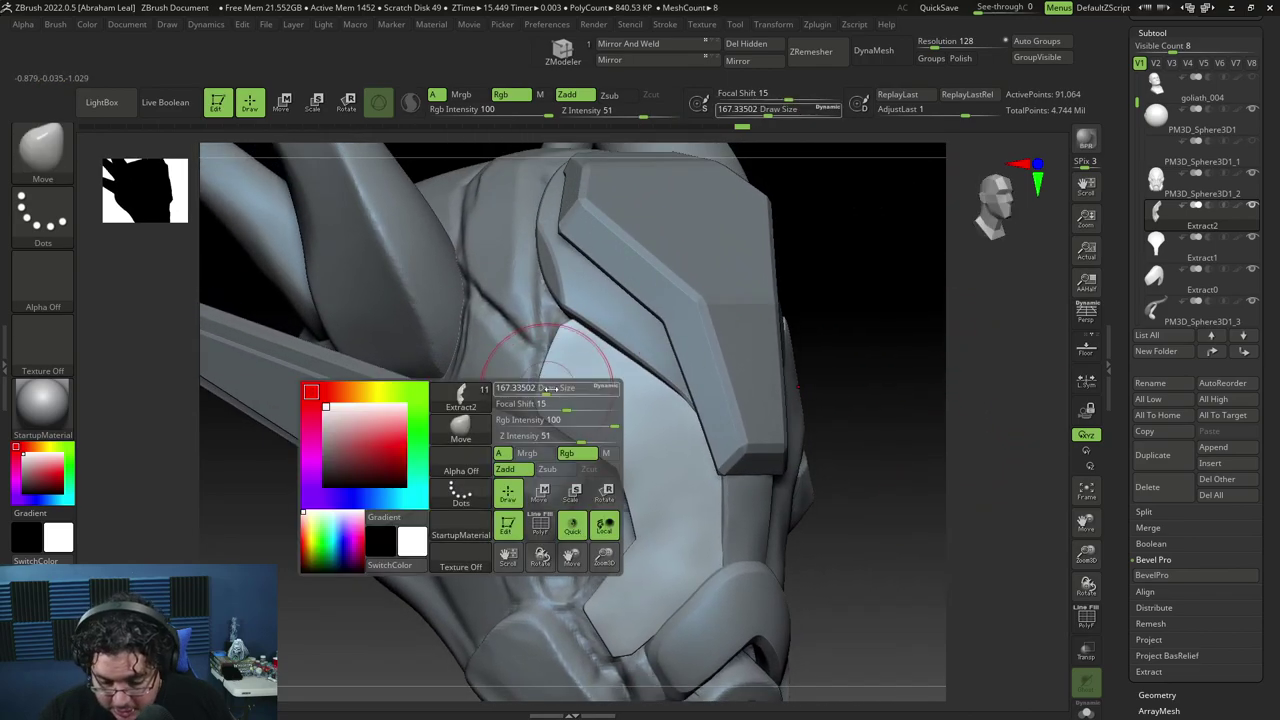
mouse_move(550, 388)
left_mouse_down()
mouse_move(570, 386)
mouse_move(559, 417)
left_mouse_up()
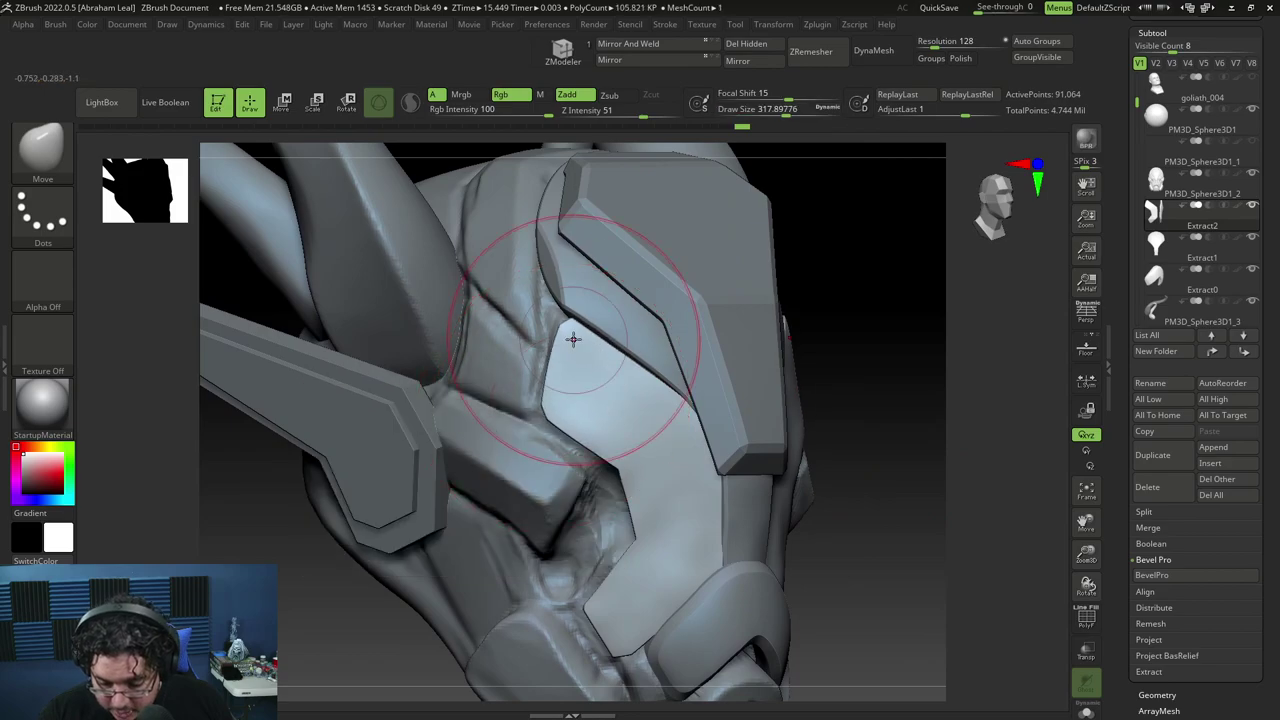
left_click_drag(573, 340, 569, 328)
left_click_drag(893, 389, 965, 355)
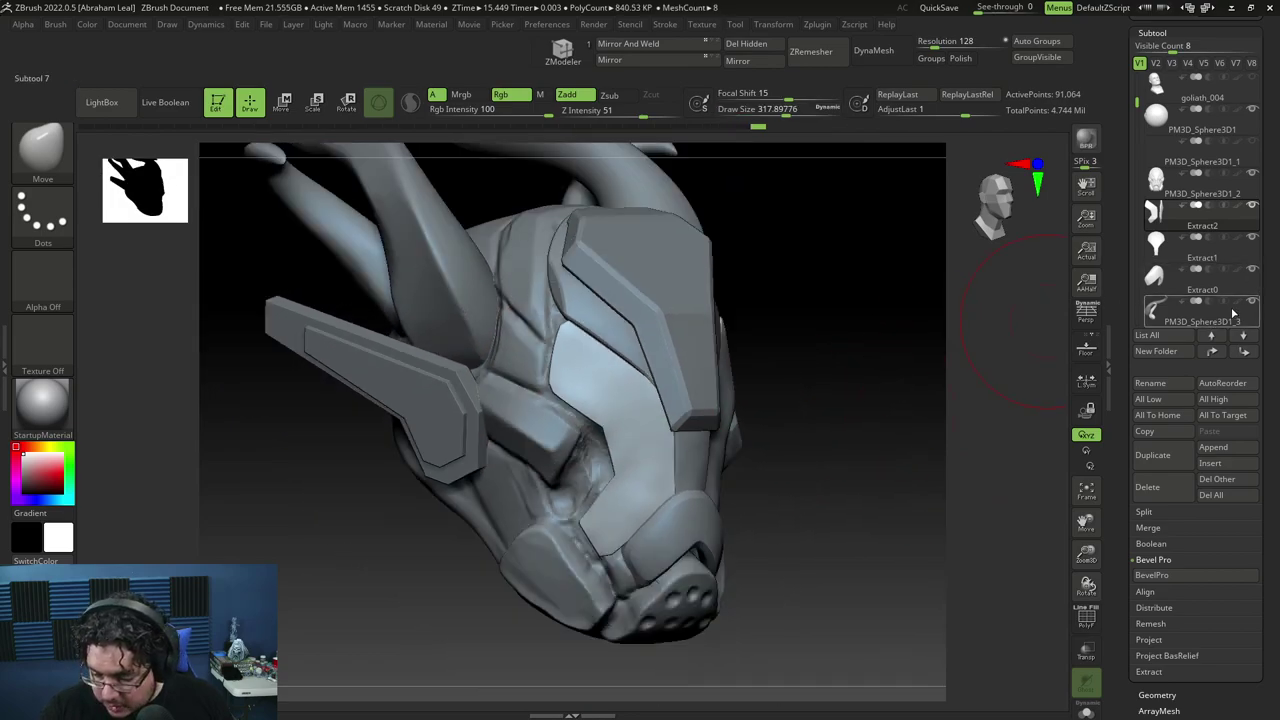
Isolate the cheek panels, and show only the Extract1 and Extract0 pieces with them.
key("shift")
left_click(1254, 206, "shift")
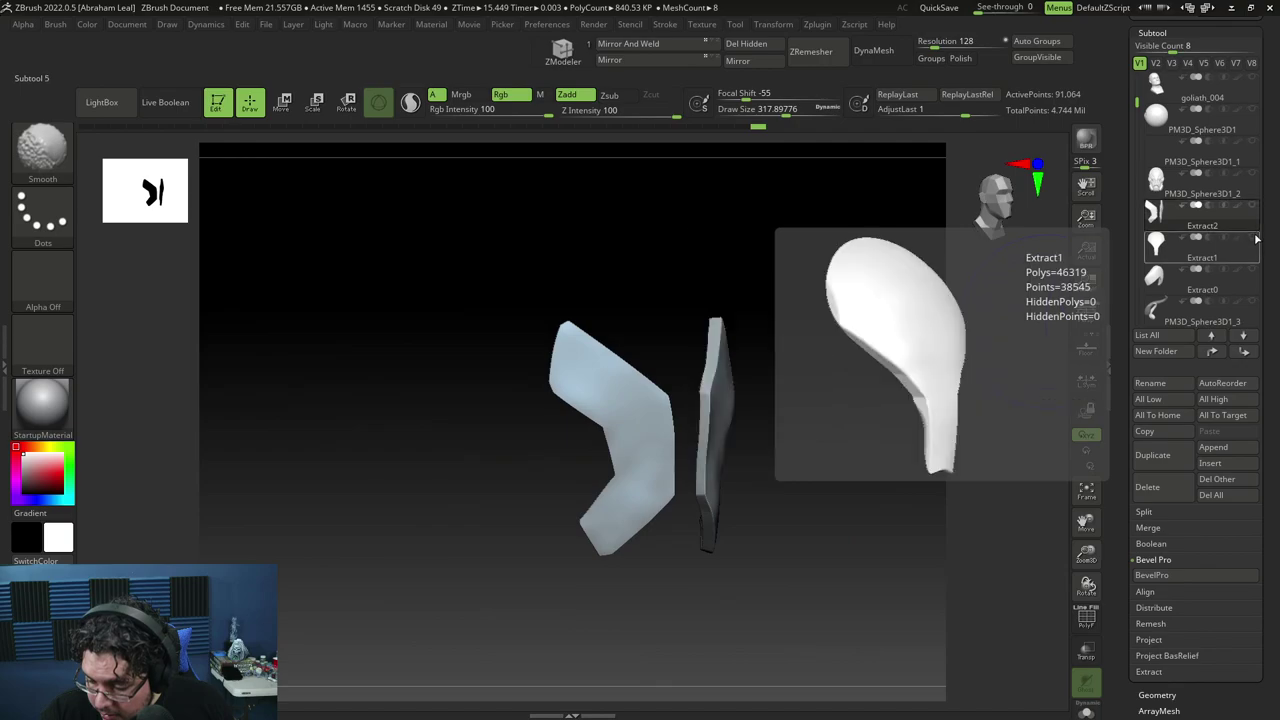
left_click(1256, 256)
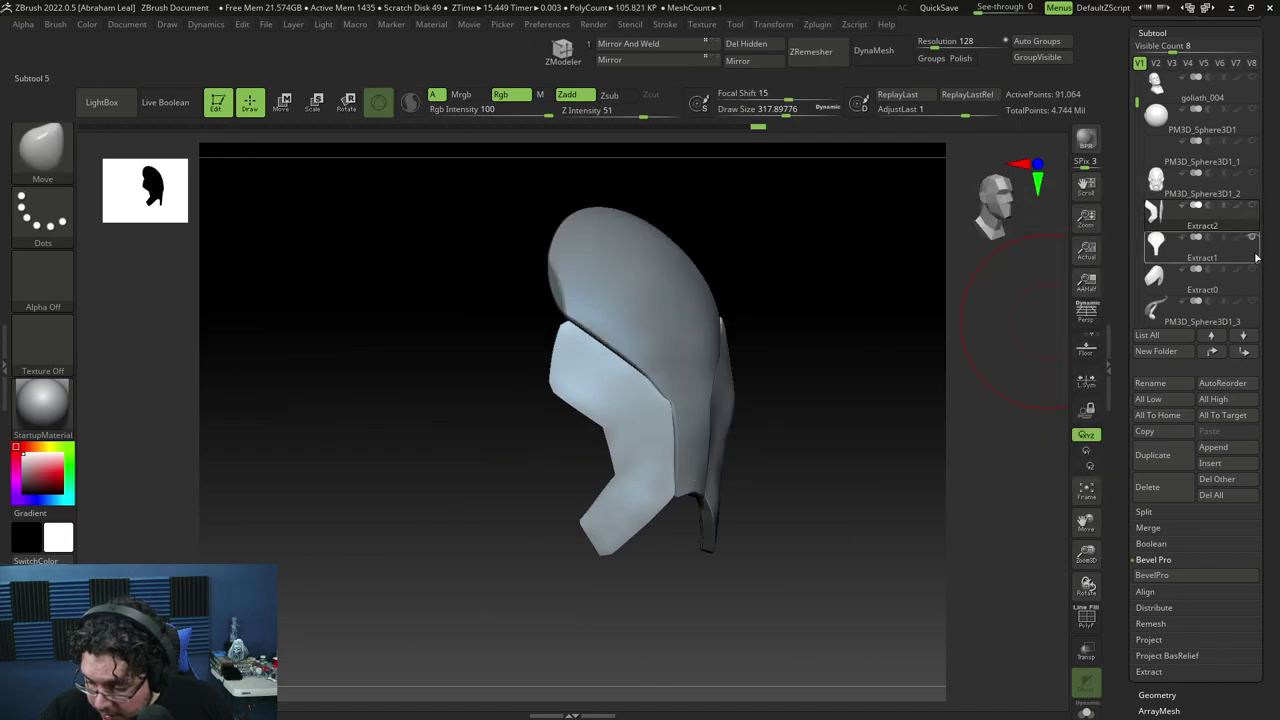
left_click(1254, 285)
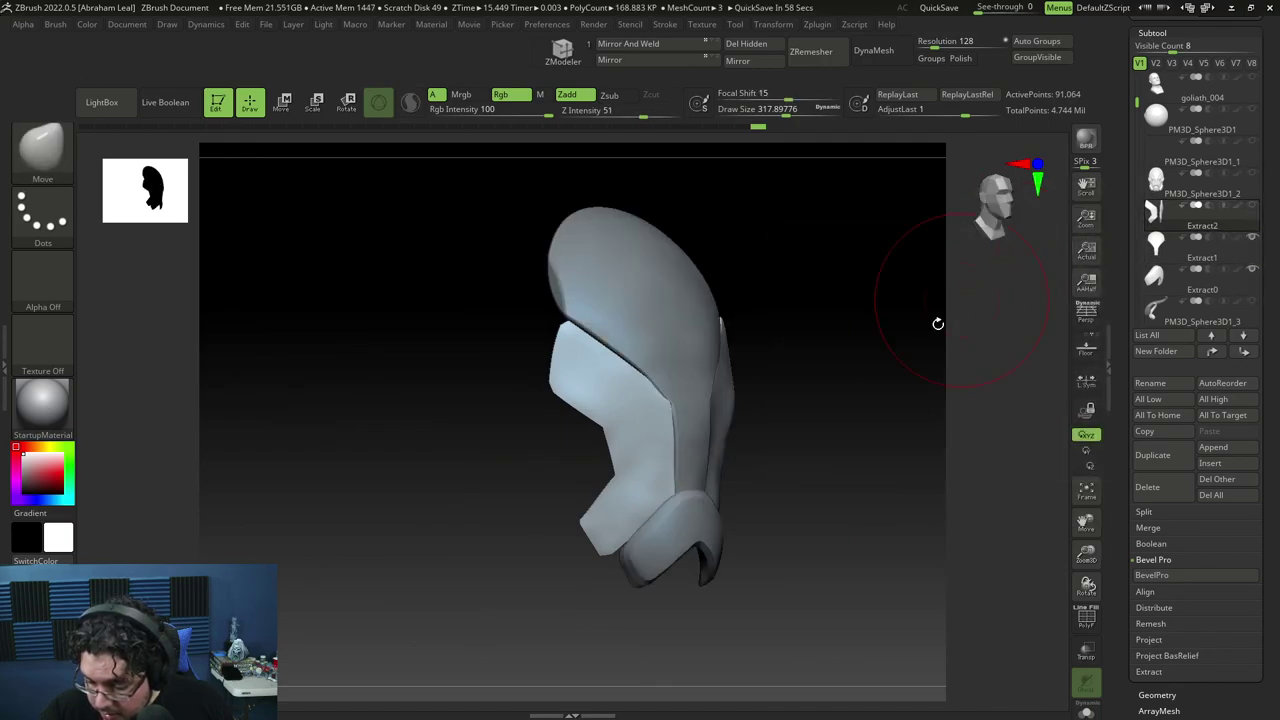
Fit the cheek panels' upper section to the Extract1 piece in side and front views with the Move brush, using a draw size of about 280.
left_click_drag(925, 330, 690, 362)
left_click_drag(791, 351, 908, 382, "alt")
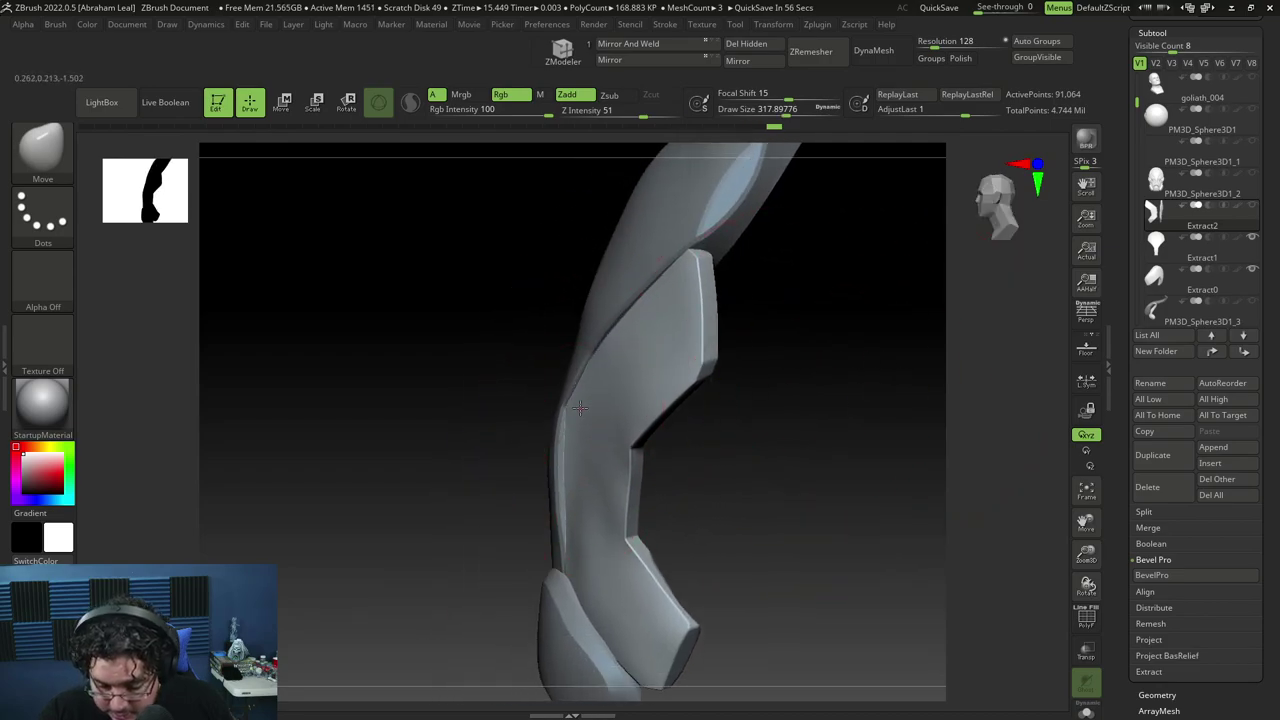
left_click_drag(708, 423, 775, 330, "shift")
key("space")
mouse_move(640, 340)
left_mouse_down()
mouse_move(683, 319)
mouse_move(674, 307)
left_mouse_up()
left_click_drag(805, 318, 708, 282)
left_click_drag(768, 247, 846, 270)
key("space")
left_click_drag(790, 262, 769, 260)
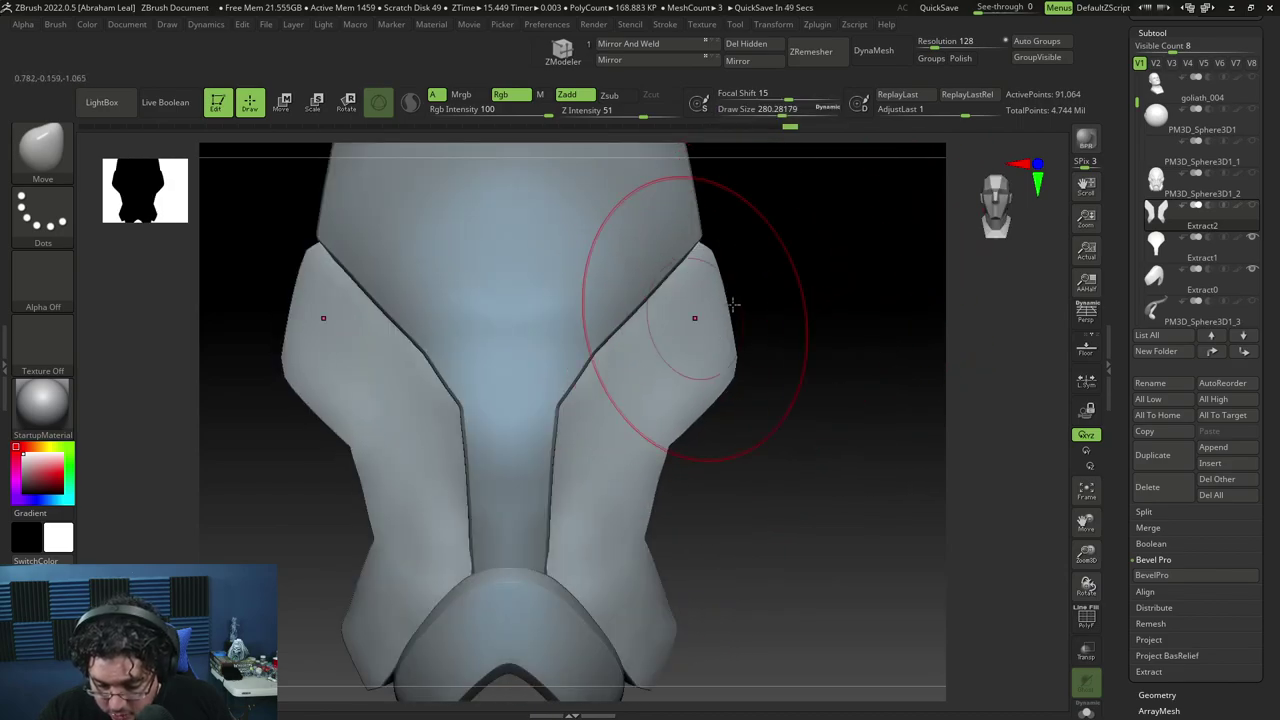
mouse_move(733, 303)
left_mouse_down()
mouse_move(751, 286)
mouse_move(829, 317)
mouse_move(786, 331)
left_mouse_up()
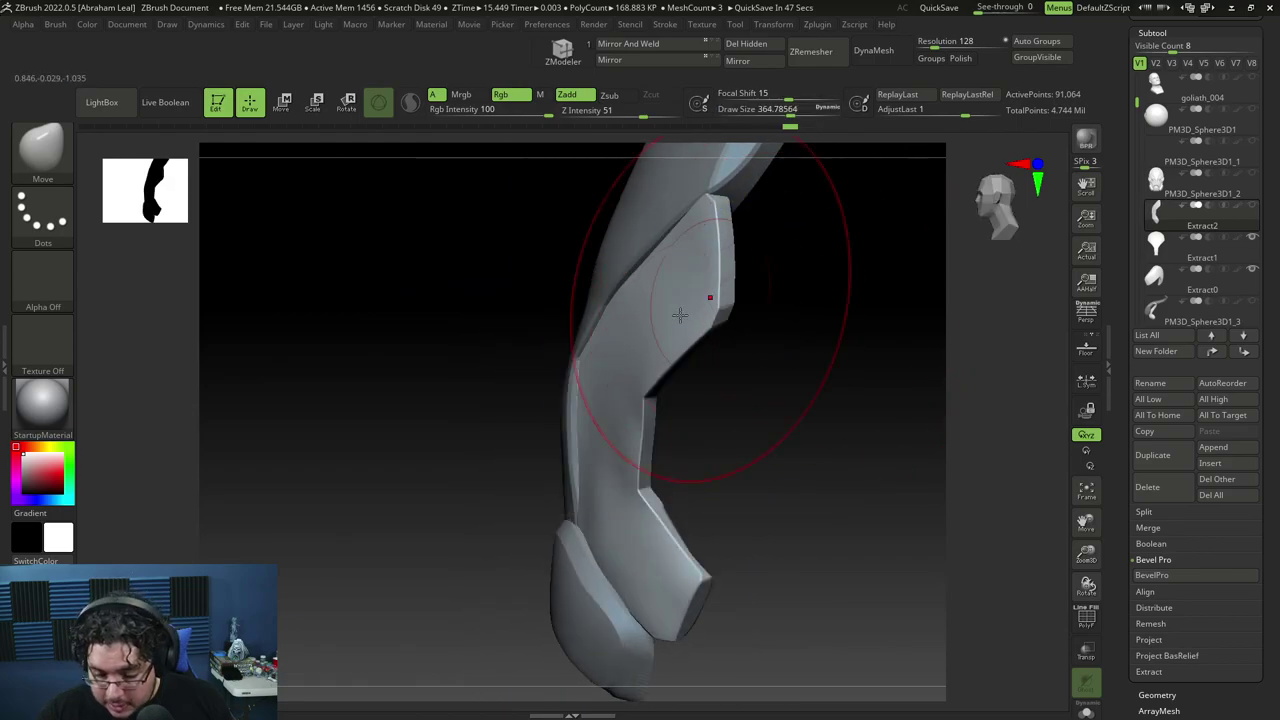
Reshape the cheek panels' middle bend in profile with the Move brush, reducing the draw size from about 365 to 207 and 158.
left_click_drag(615, 331, 617, 325)
key("space")
left_click_drag(617, 324, 610, 334)
key("space")
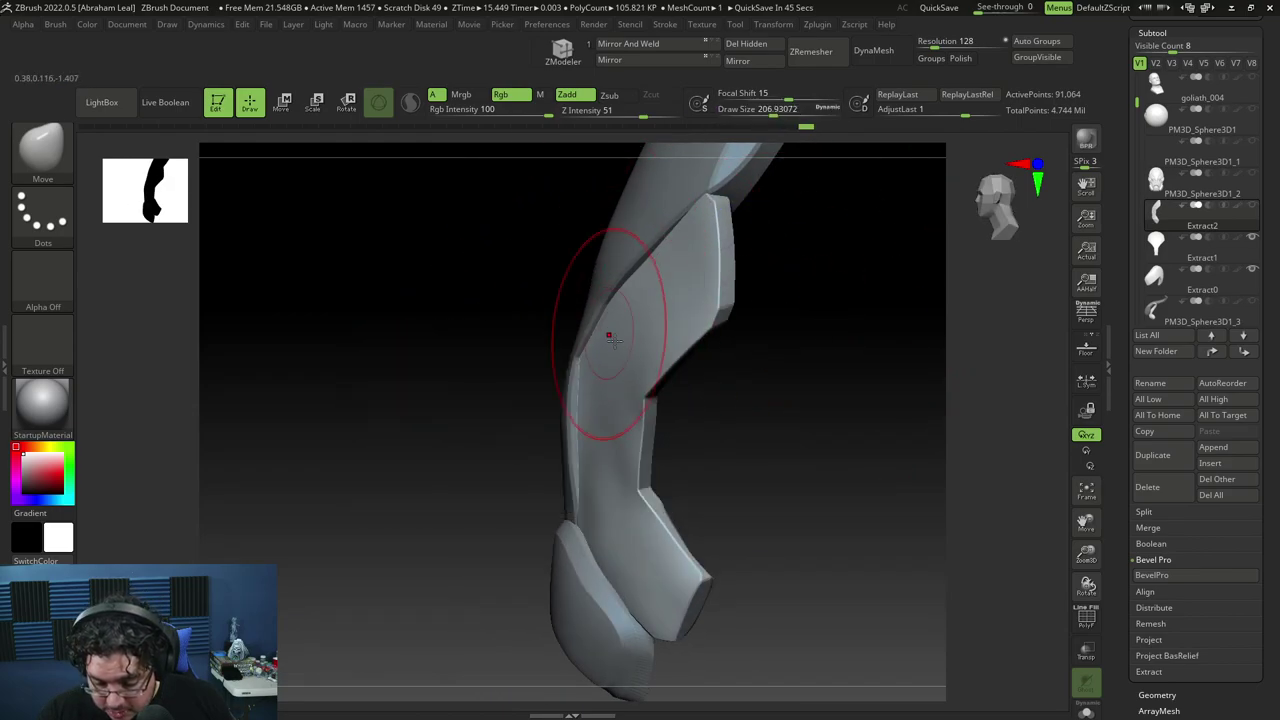
mouse_move(706, 416)
left_mouse_down()
mouse_move(780, 436)
mouse_move(686, 427)
mouse_move(709, 423)
mouse_move(706, 396)
left_mouse_up()
key("space")
left_click_drag(720, 471, 738, 505)
left_click_drag(738, 505, 788, 455, "alt")
Flatten the cheek panels' outer surfaces with the TrimDynamic brush at draw sizes of about 212, 116 and 145.
key("b")
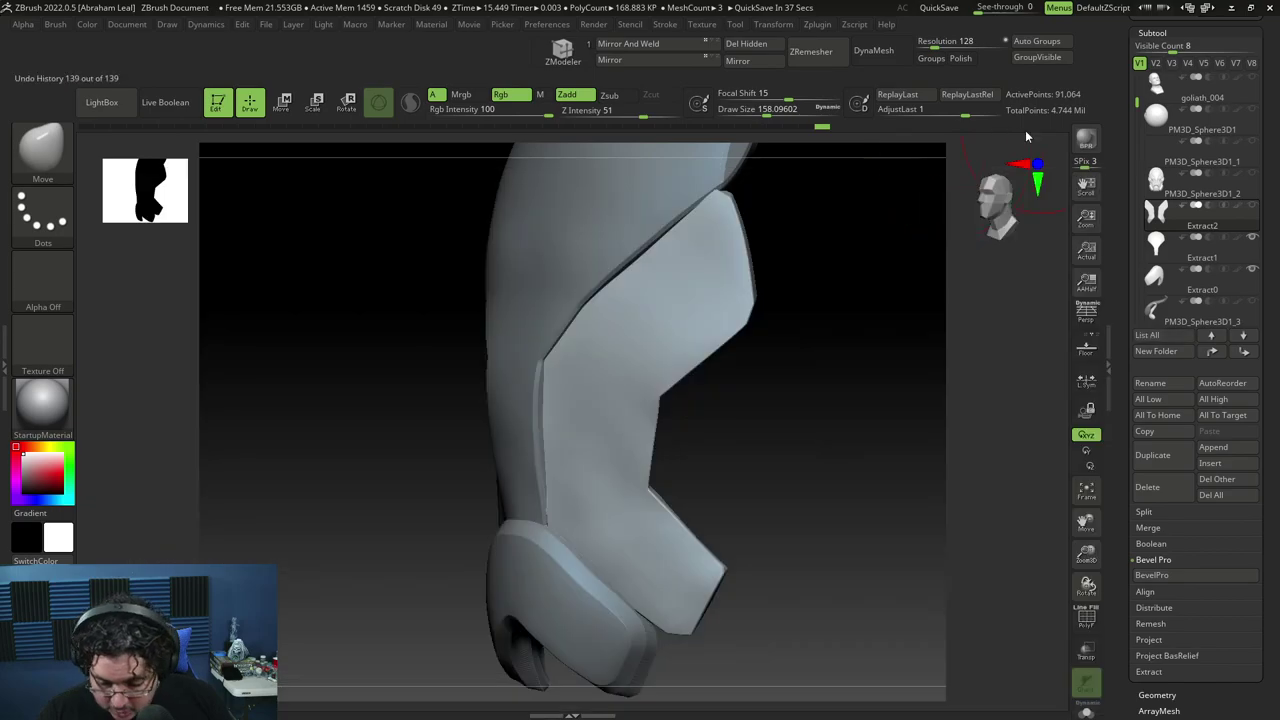
key("b")
key("t")
key("d")
key("]")
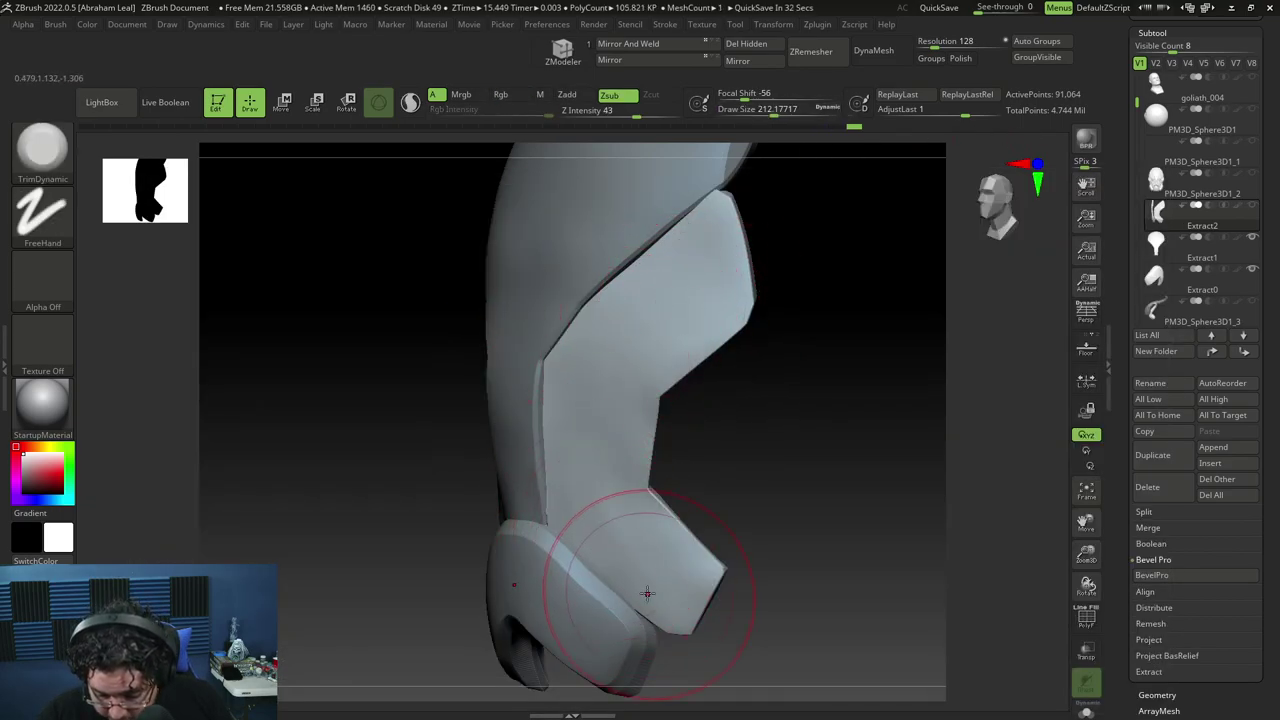
left_click_drag(790, 450, 698, 505)
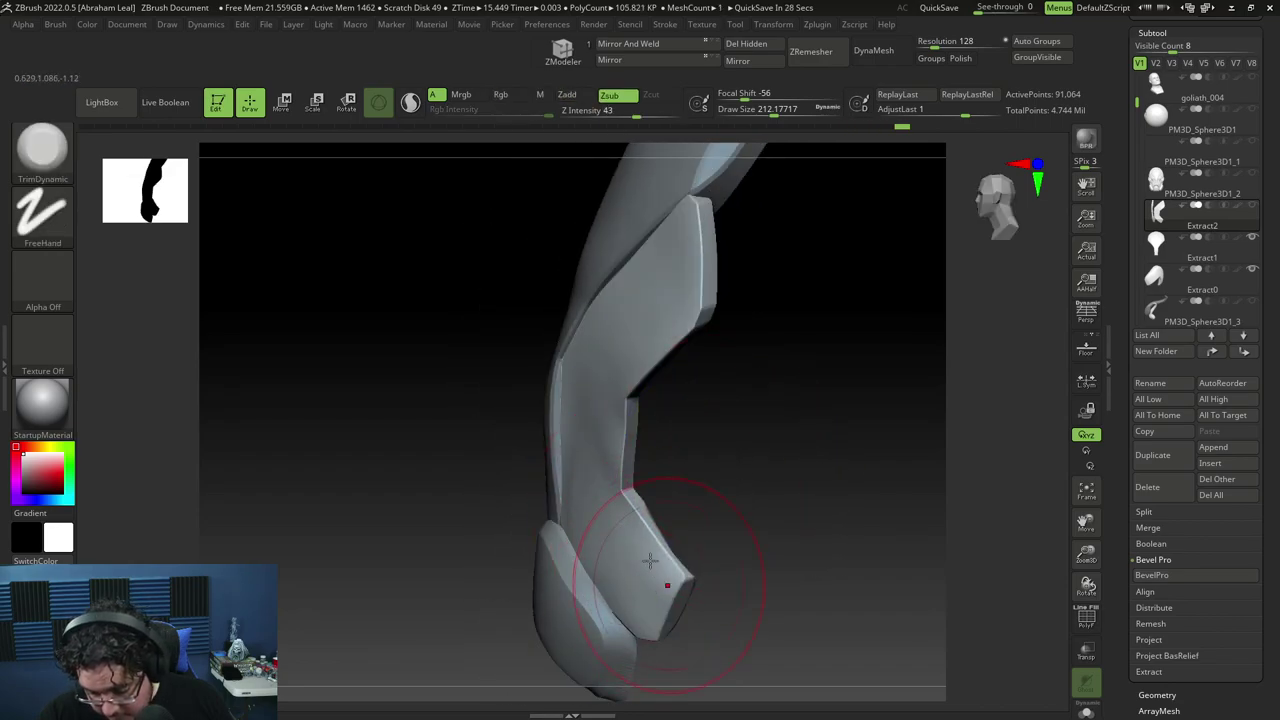
key("space")
left_click_drag(632, 503, 614, 503)
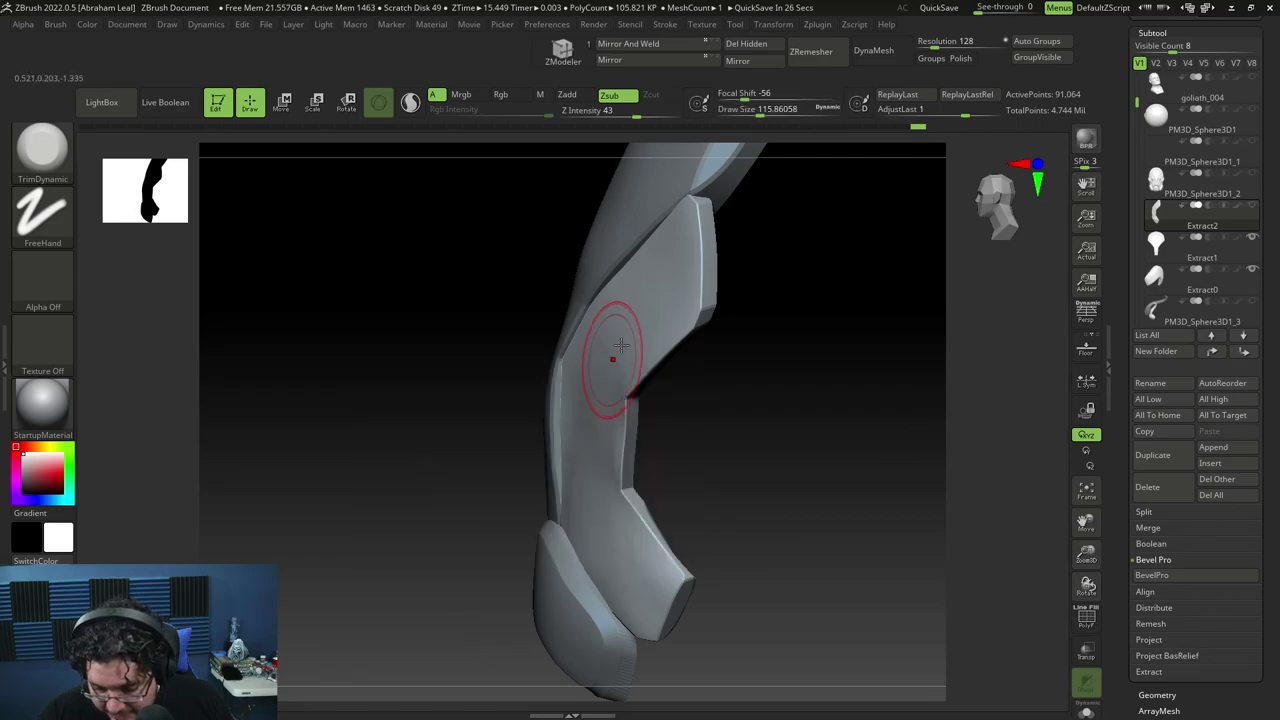
key("space")
key("shift")
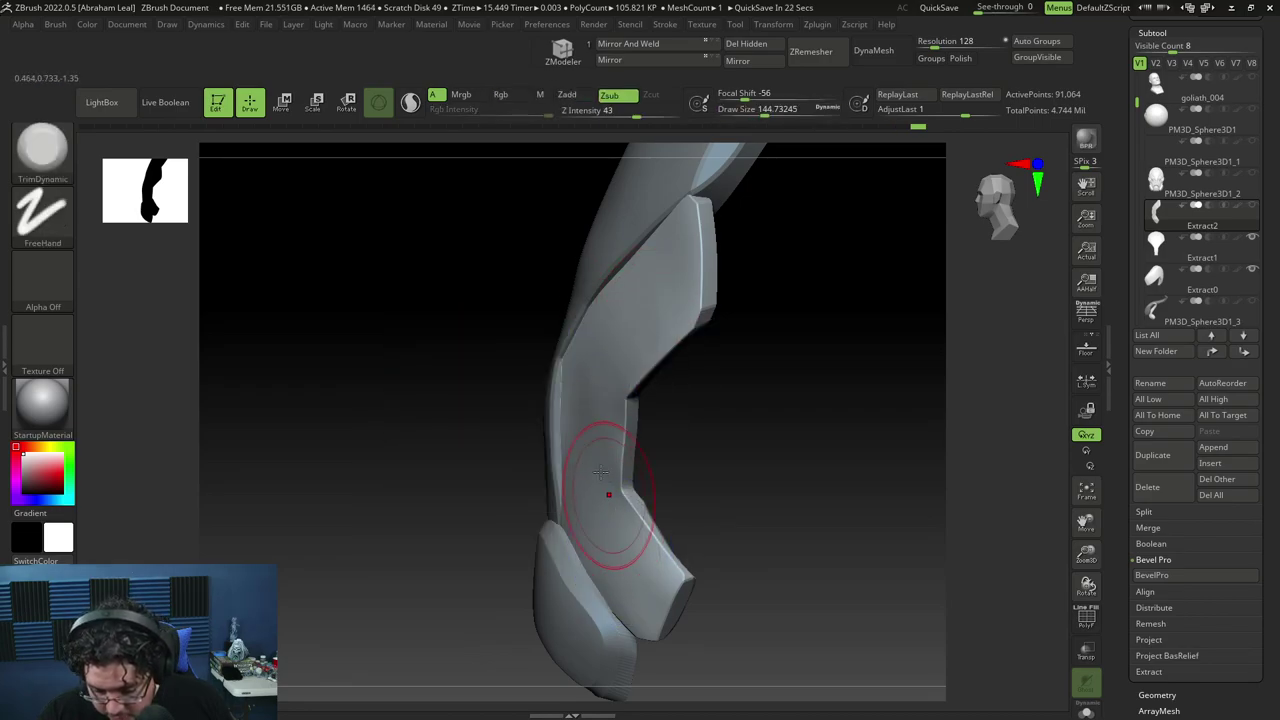
Reshape the lower section of the cheek panels beside the nose guard with the Move brush at a draw size of about 386.
key("b")
key("m")
key("v")
key("space")
left_click_drag(617, 437, 657, 429)
left_click_drag(702, 473, 677, 426, "alt")
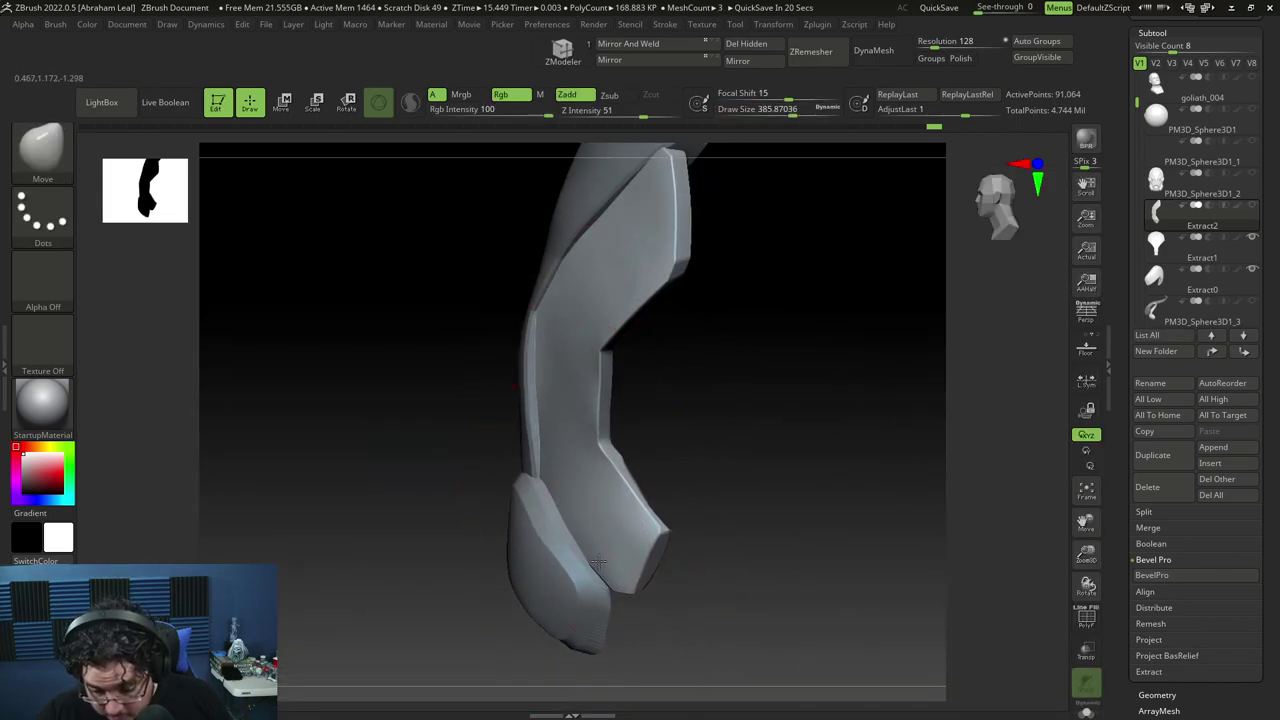
left_click_drag(682, 500, 745, 495)
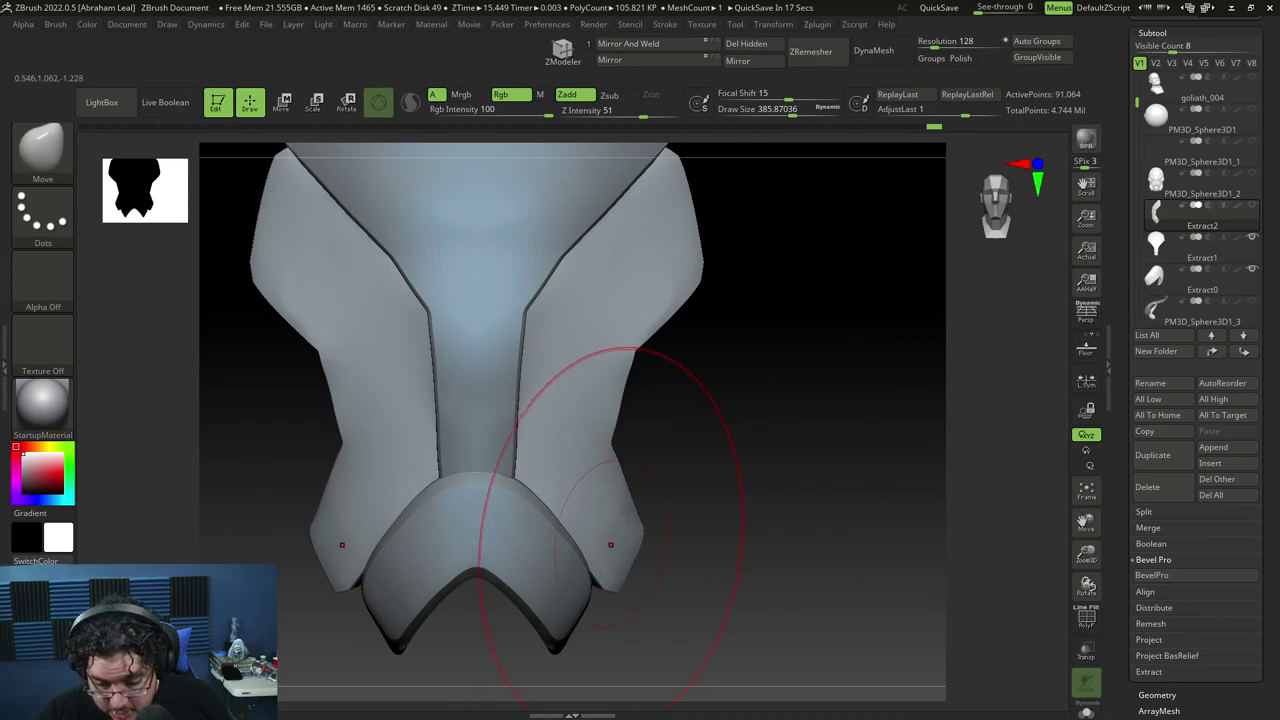
mouse_move(627, 513)
left_mouse_down()
mouse_move(689, 420)
mouse_move(726, 449)
mouse_move(707, 465)
mouse_move(720, 443)
mouse_move(780, 500)
mouse_move(792, 494)
left_mouse_up()
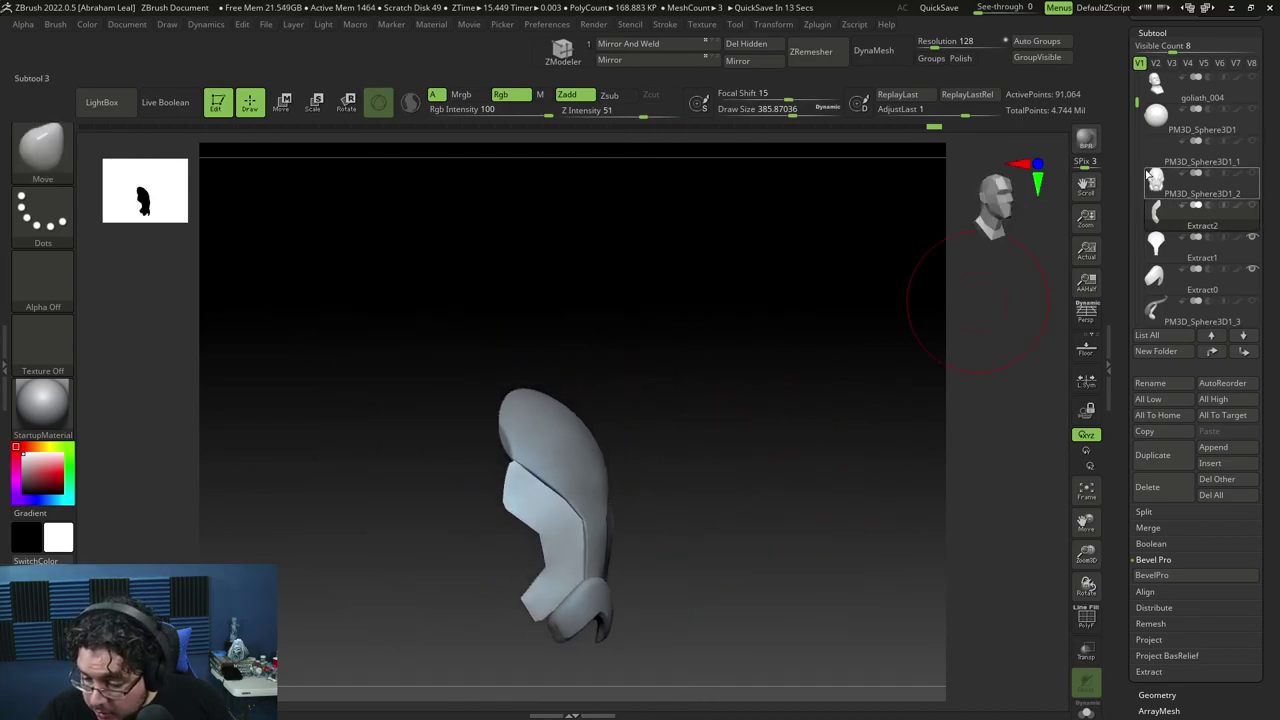
Show the PM3D_Cube3D1_1 forehead plate together with the isolated panels.
scroll(1180, 200, "down", 4)
left_click(1250, 262)
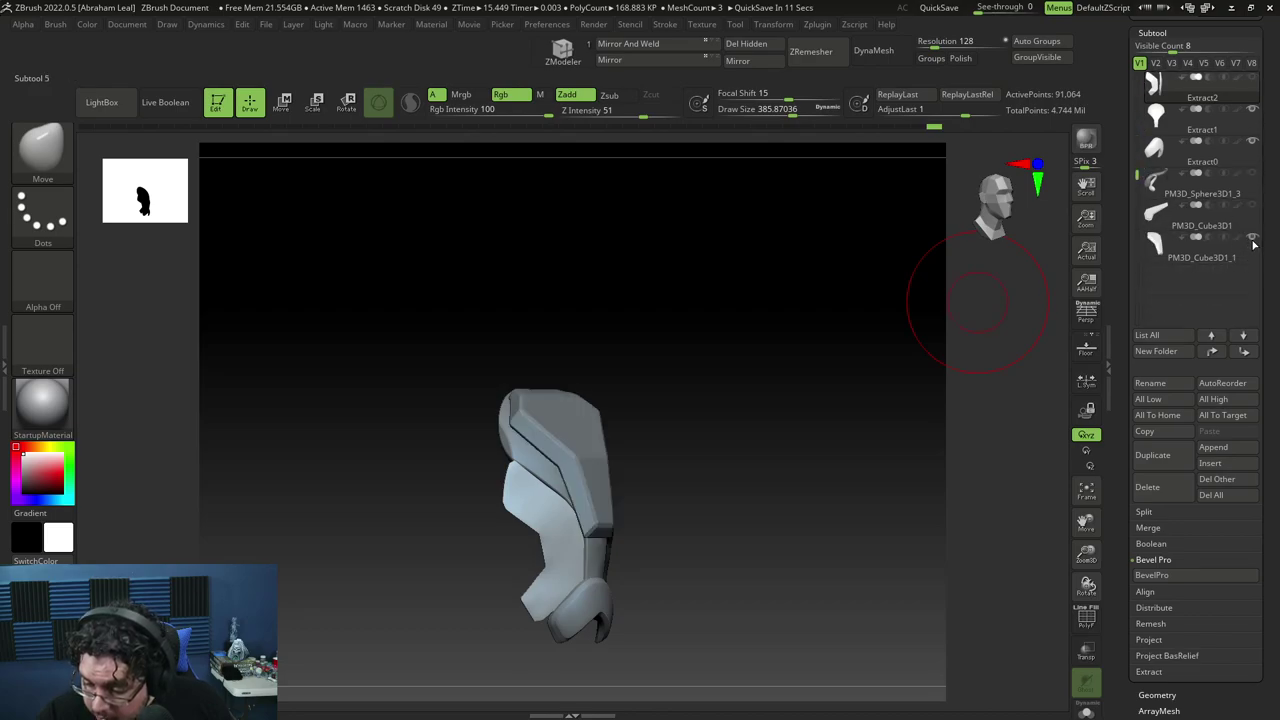
left_click_drag(800, 405, 876, 596)
right_click_drag(587, 385, 620, 488, "alt")
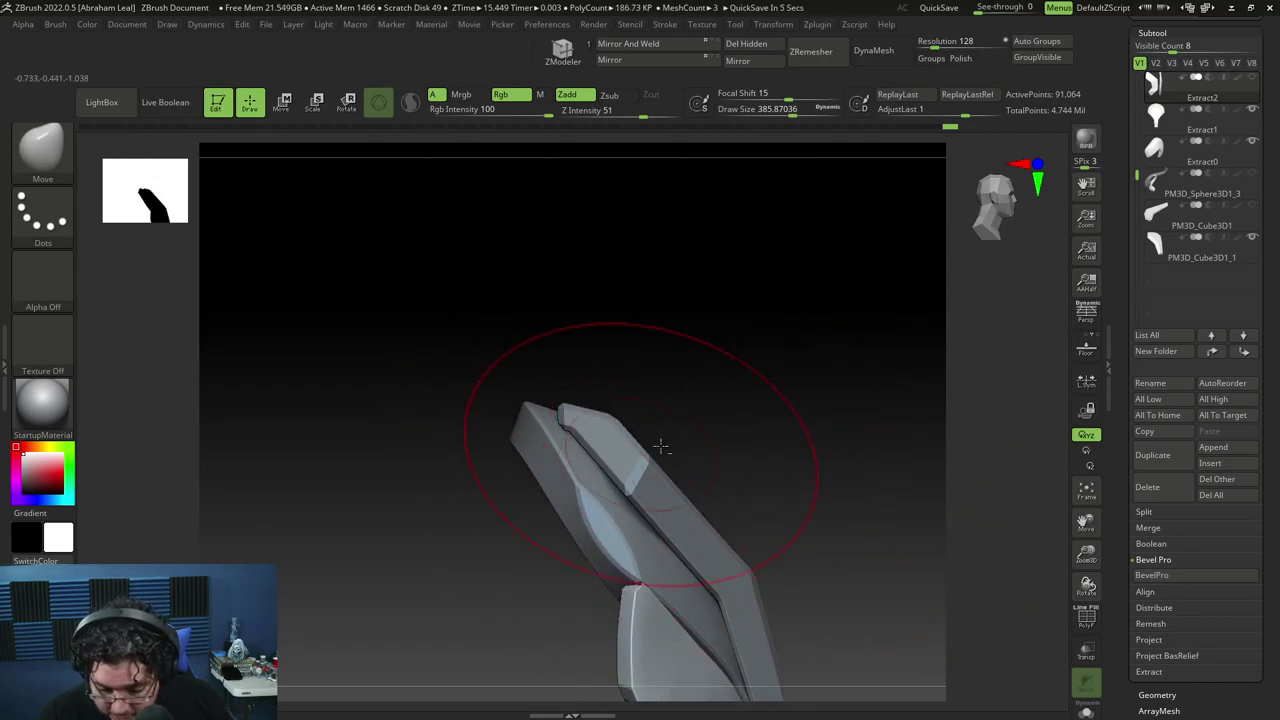
Adjust the upper part of the cheek panels against the forehead pieces with the Move brush, reducing the draw size to about 274.
left_click_drag(661, 447, 680, 394)
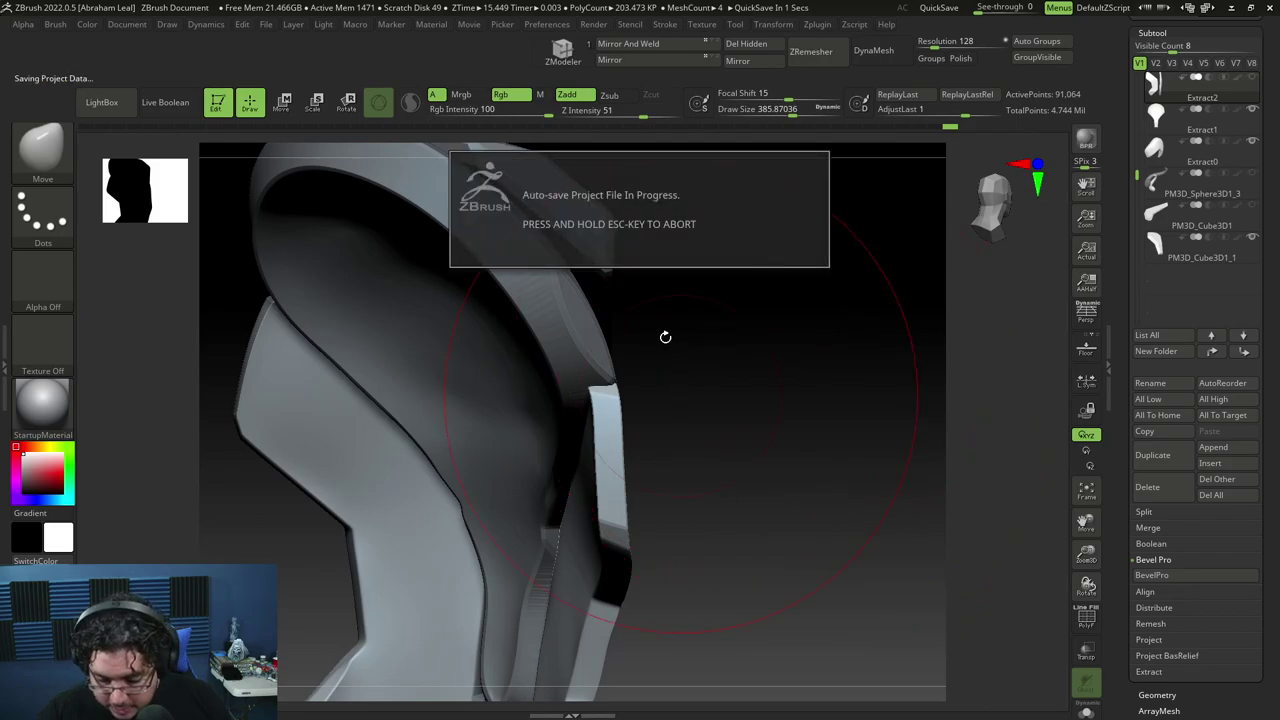
key("b")
key("v")
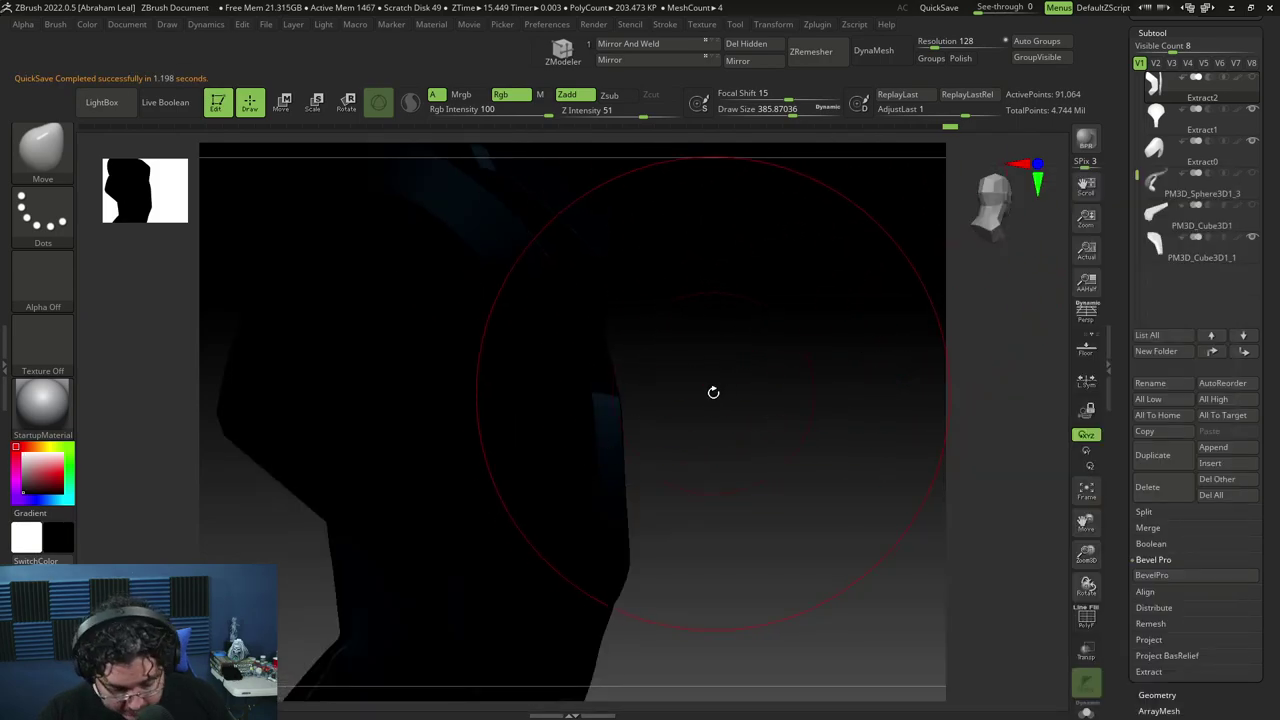
key("v")
key("b")
key("m")
key("v")
key("space")
mouse_move(702, 338)
left_mouse_down()
mouse_move(693, 361)
mouse_move(646, 373)
left_mouse_up()
key("space")
key("space")
mouse_move(646, 373)
left_mouse_down()
mouse_move(660, 326)
mouse_move(694, 314)
left_mouse_up()
Refine the cheek panels' upper outer contour in front view with the Move brush at a draw size of about 338.
left_click_drag(843, 237, 800, 251)
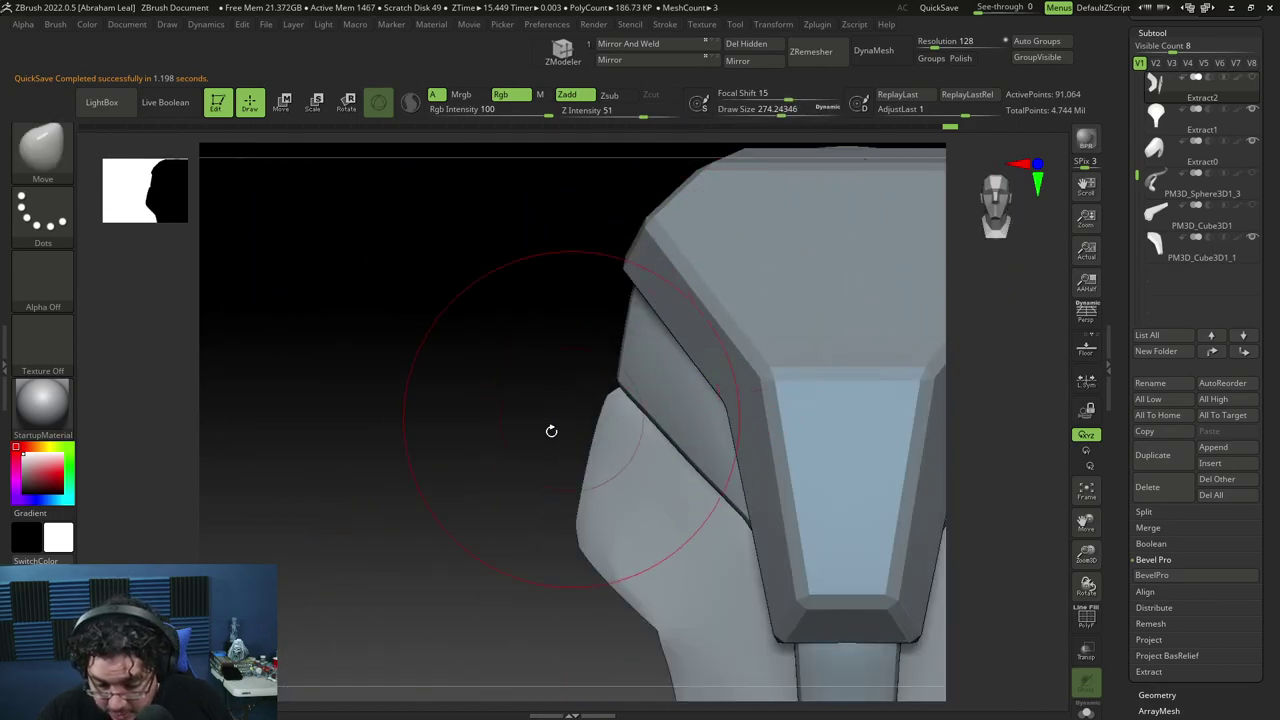
mouse_move(551, 431)
right_mouse_down()
mouse_move(600, 343)
mouse_move(608, 396)
right_mouse_up()
right_click_drag(723, 319, 571, 386)
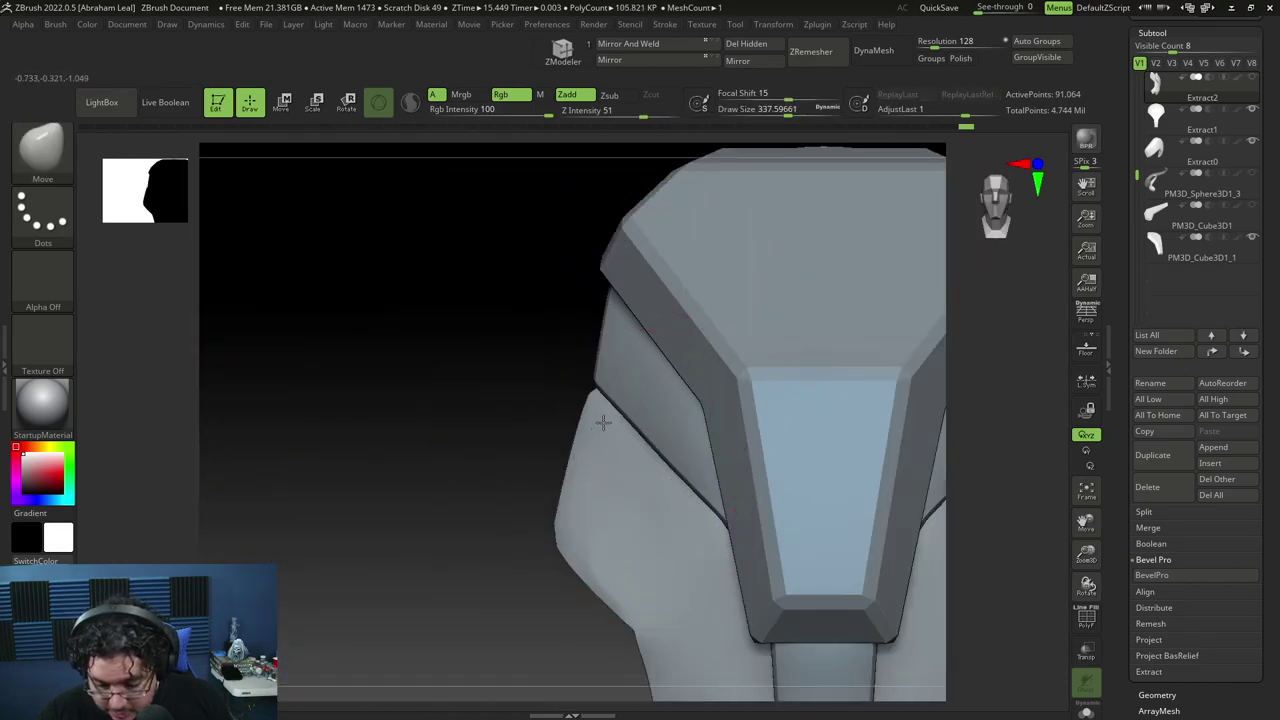
Try engraving mirrored grooves into the Extract1 nose strip with the DamStandard brush at a draw size of about 27.
mouse_move(629, 537)
right_mouse_down()
mouse_move(531, 517)
mouse_move(609, 449)
mouse_move(583, 526)
mouse_move(894, 394)
mouse_move(854, 429)
mouse_move(885, 424)
mouse_move(777, 431)
mouse_move(814, 469)
mouse_move(888, 432)
mouse_move(877, 394)
mouse_move(903, 340)
right_mouse_up()
key("space")
left_click_drag(908, 364, 886, 346)
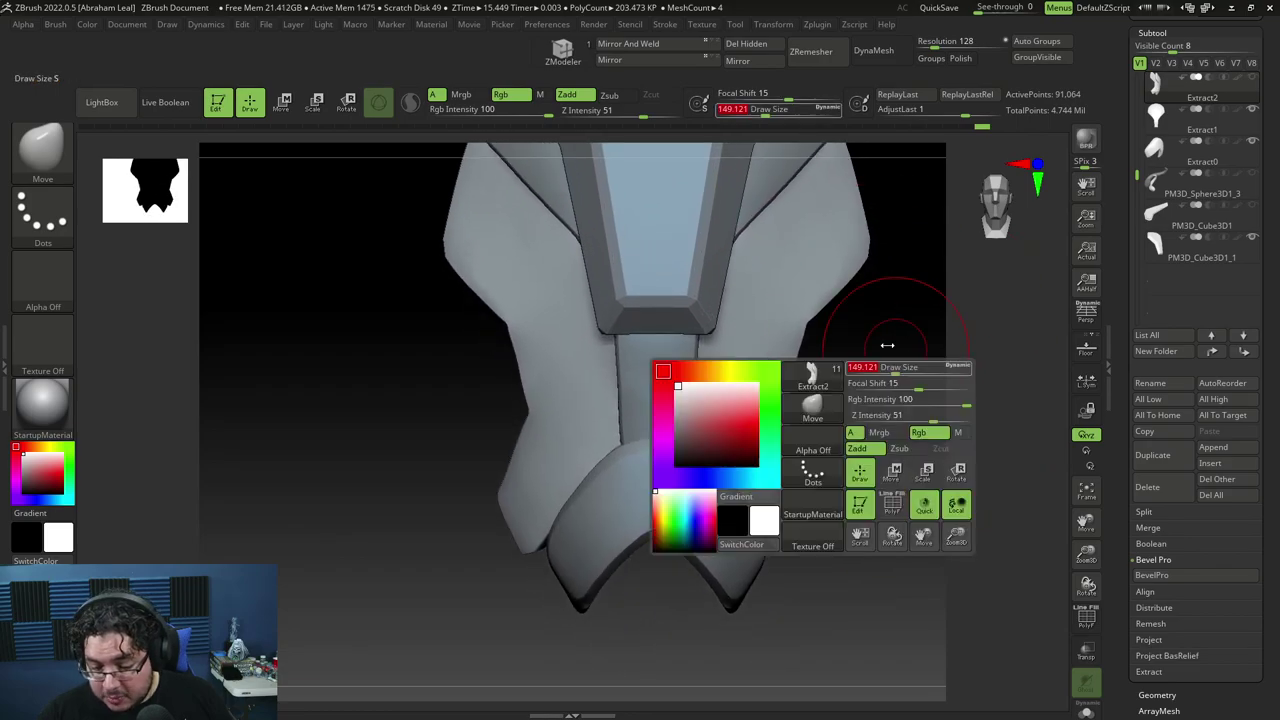
mouse_move(886, 346)
right_mouse_down("alt")
mouse_move(795, 410)
mouse_move(551, 406)
right_mouse_up("alt")
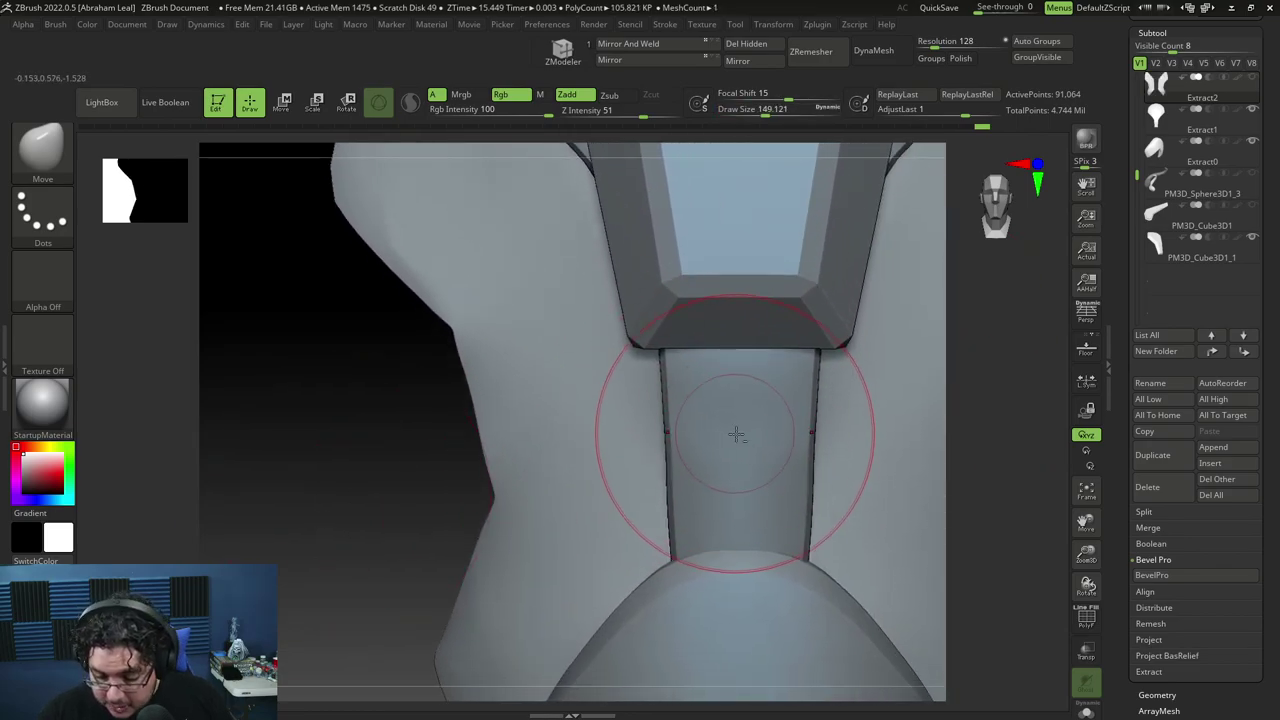
left_click(734, 428, "alt")
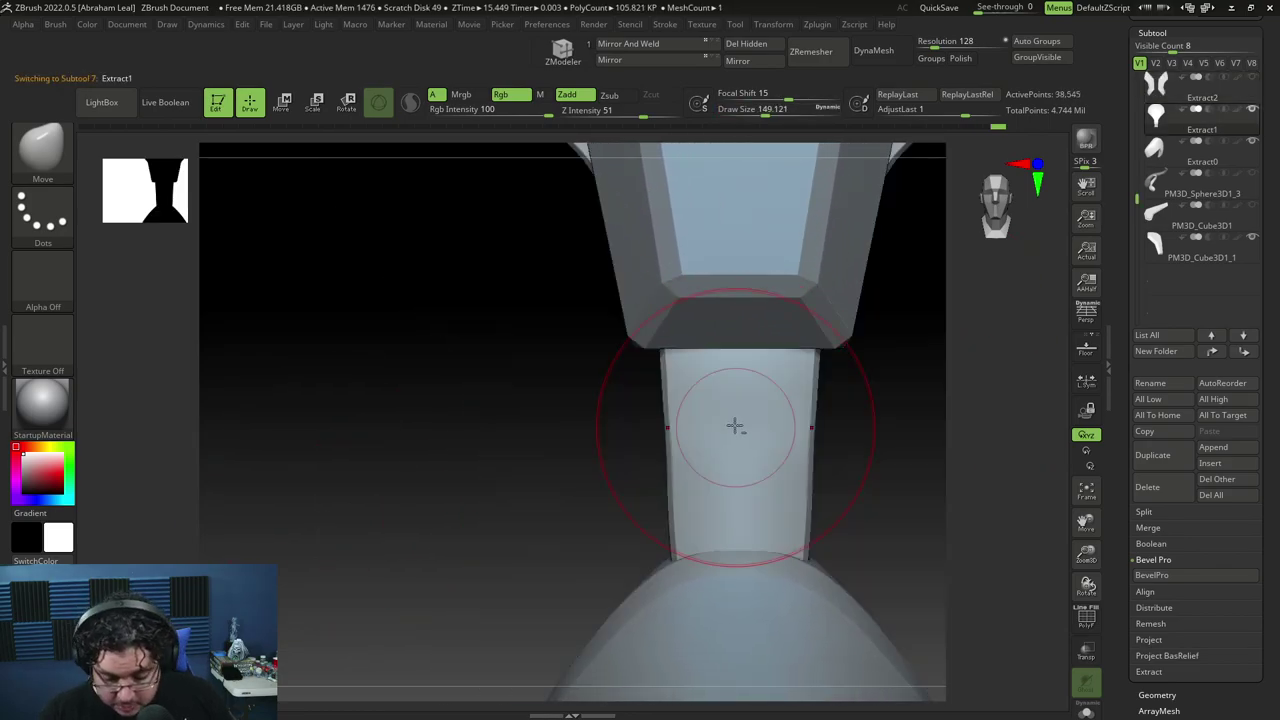
key("b")
key("d")
key("s")
right_click(667, 390)
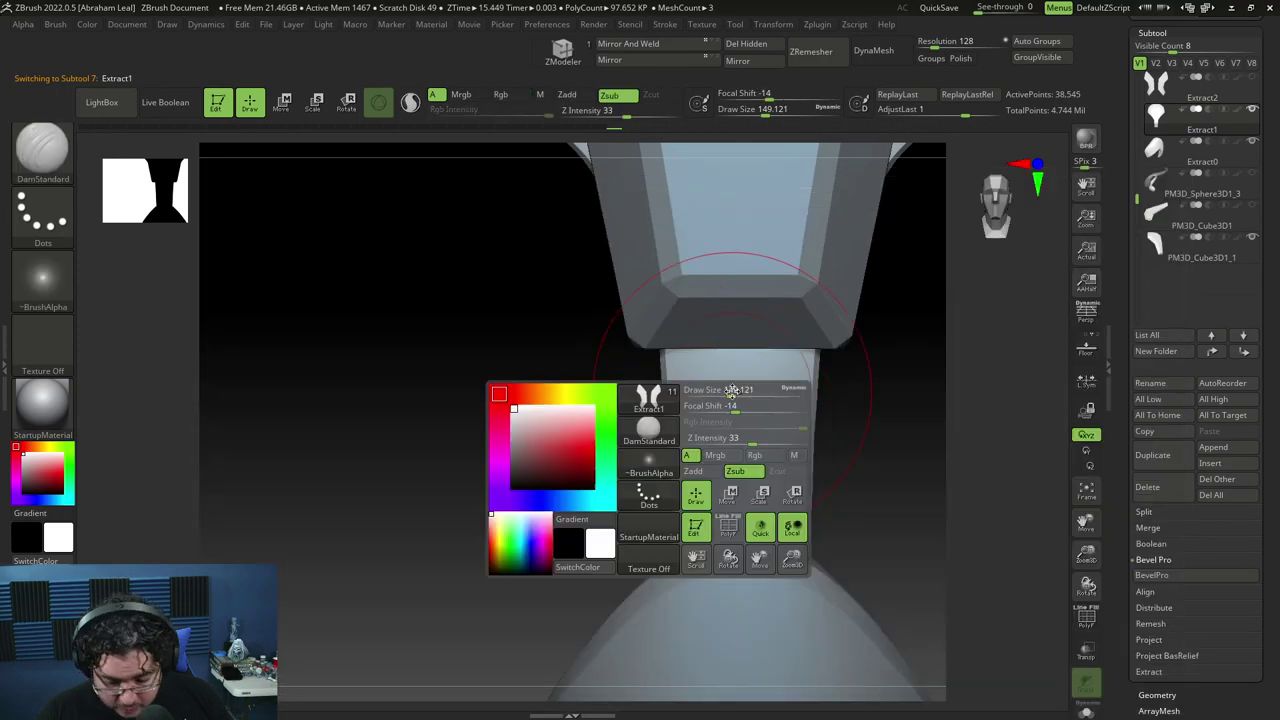
left_click_drag(725, 493, 680, 523)
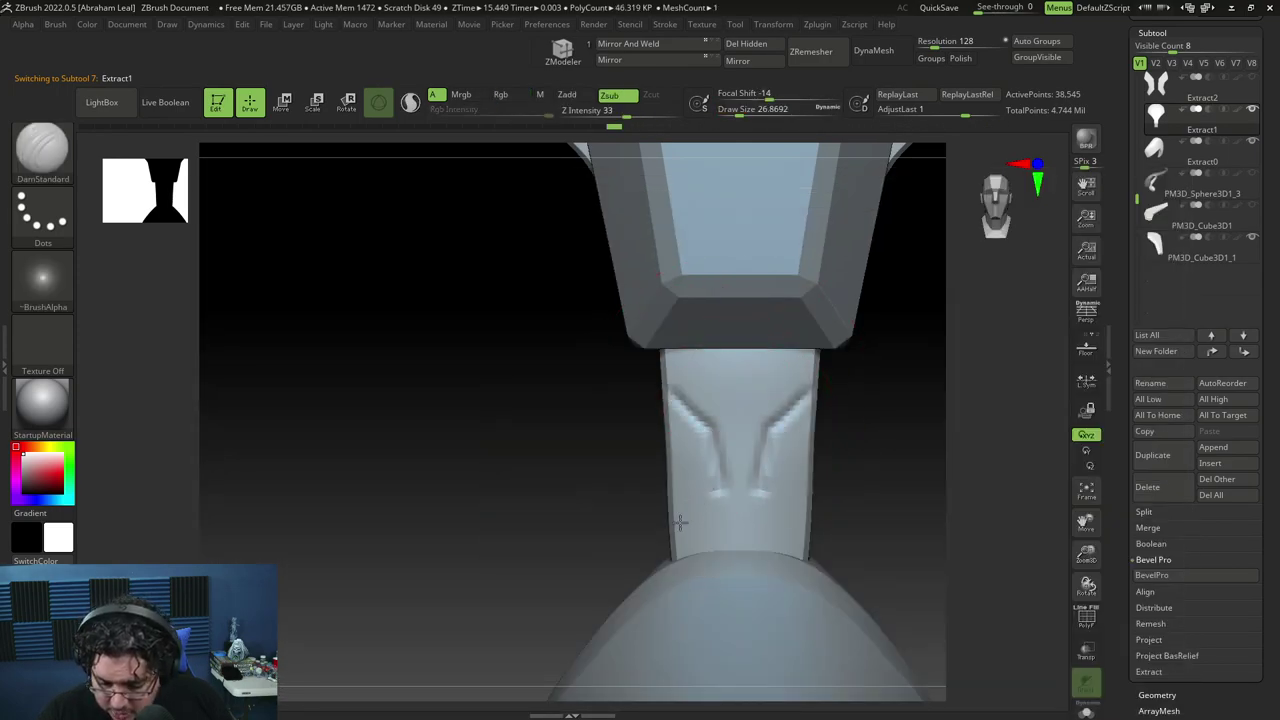
Show all subtools again so the full head appears with the nose strip and cheek panels.
right_click_drag(838, 478, 848, 350, "ctrl")
right_click_drag(848, 350, 844, 276, "alt")
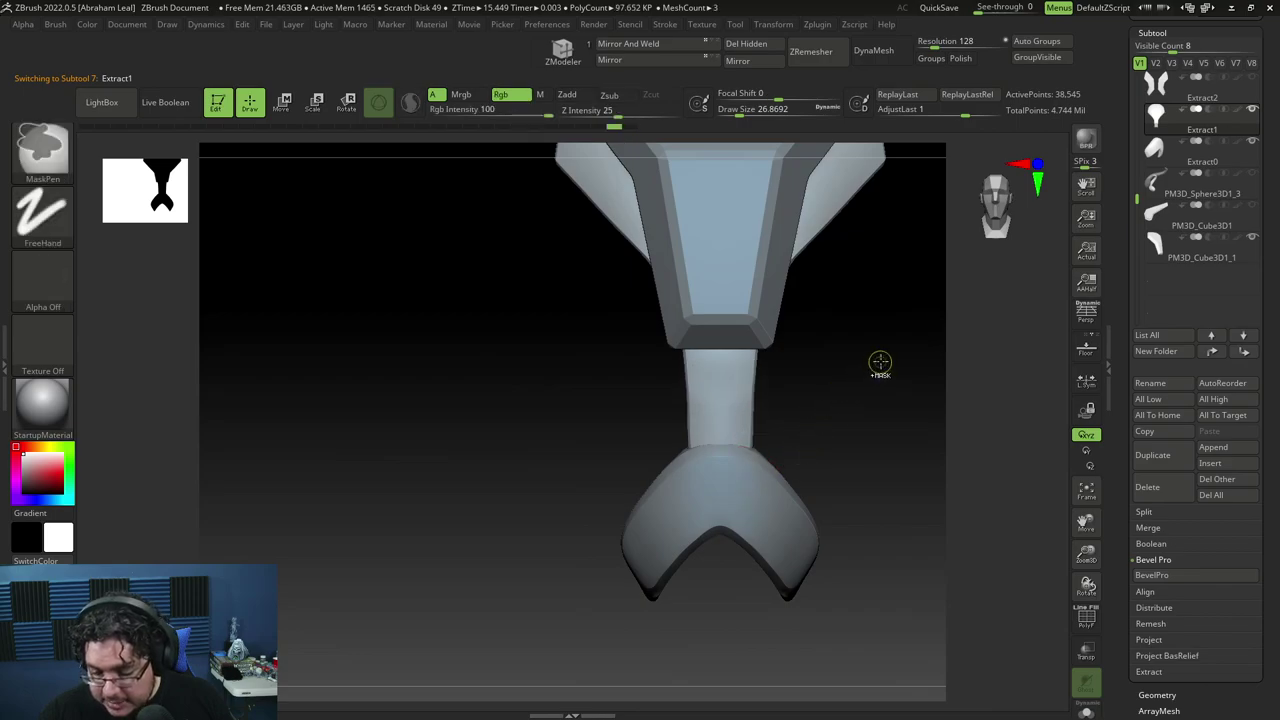
left_click(1253, 143)
left_click(1253, 143)
left_click(1253, 143, "shift")
left_click(1253, 143, "shift")
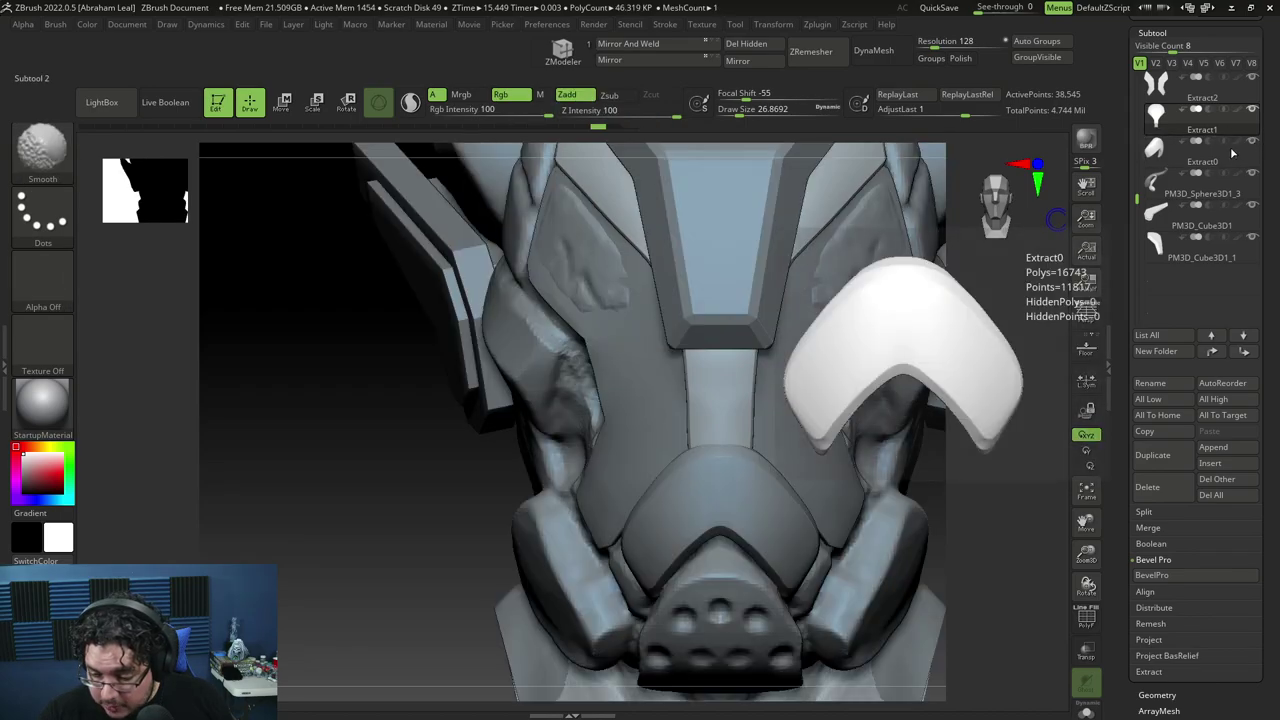
right_click_drag(971, 443, 922, 460, "ctrl")
right_click_drag(922, 460, 838, 430)
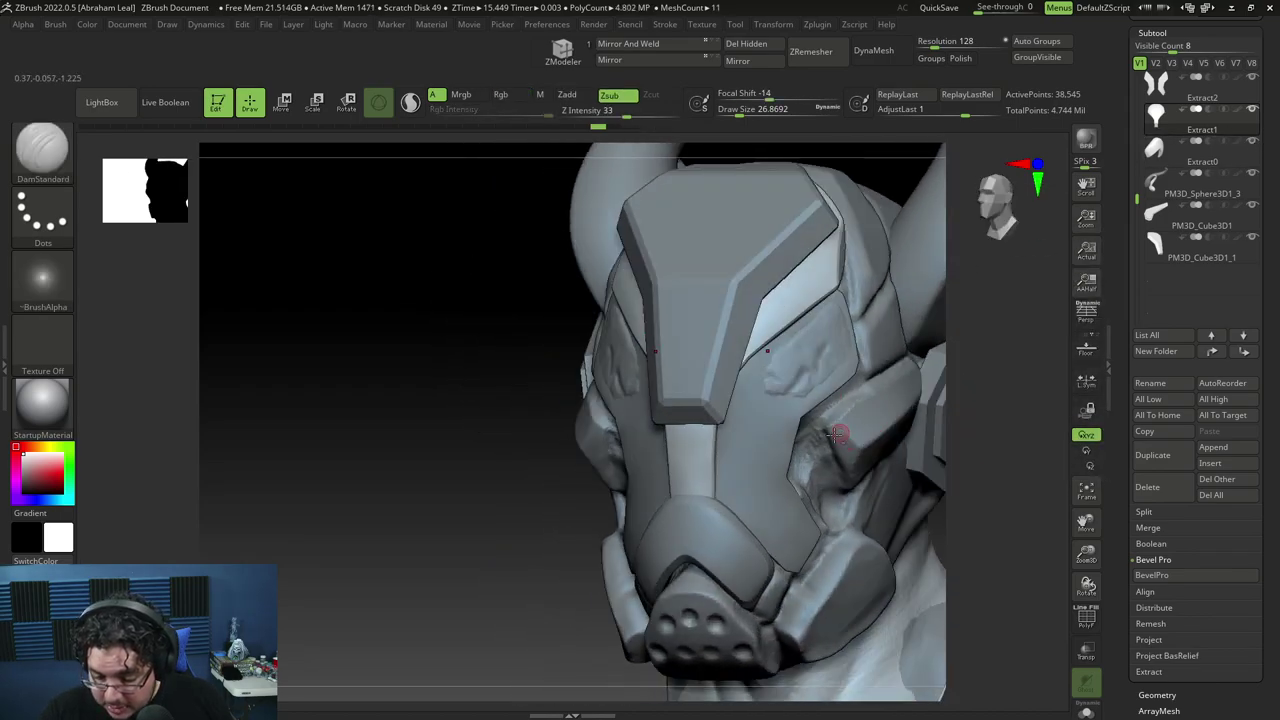
Carve down the PM3D_Sphere3D1_2 head where it pokes through the upper cheek panels, using ClayBuildup at a draw size of about 124.
left_click(838, 433, "alt")
key("b")
key("c")
key("b")
key("space")
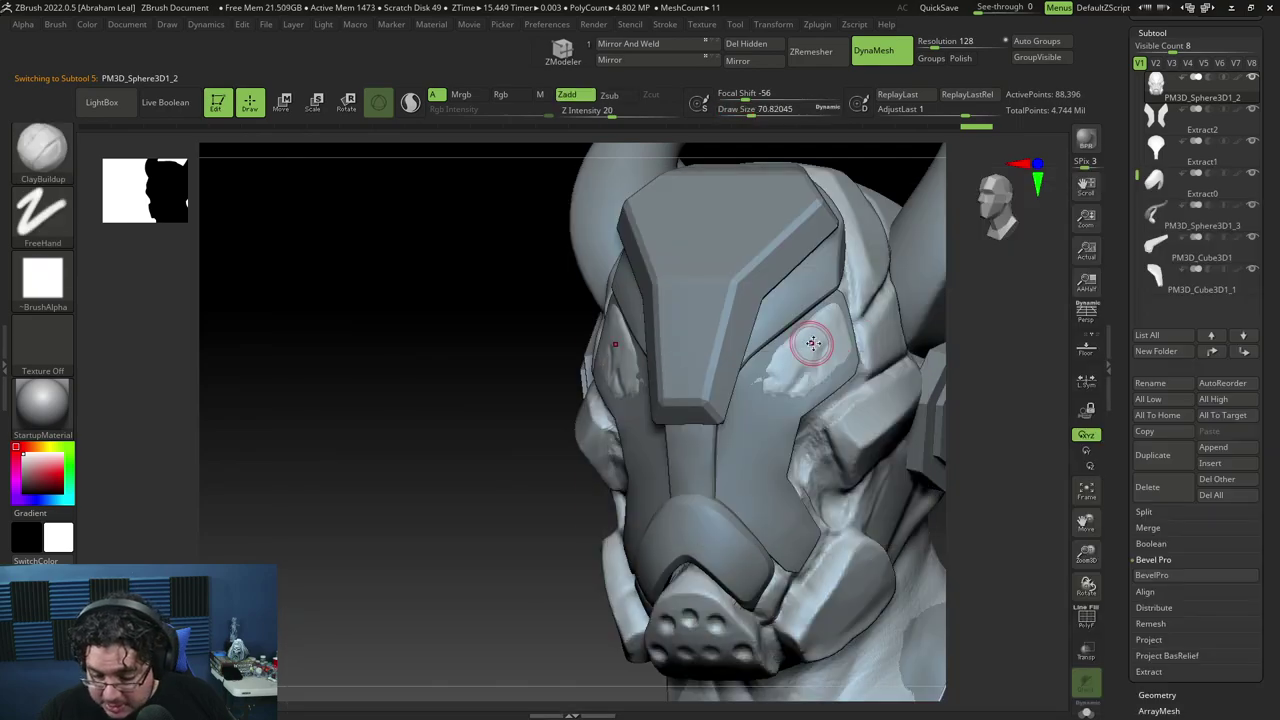
key("space")
mouse_move(817, 360)
left_mouse_down()
mouse_move(798, 336)
mouse_move(829, 322)
left_mouse_up()
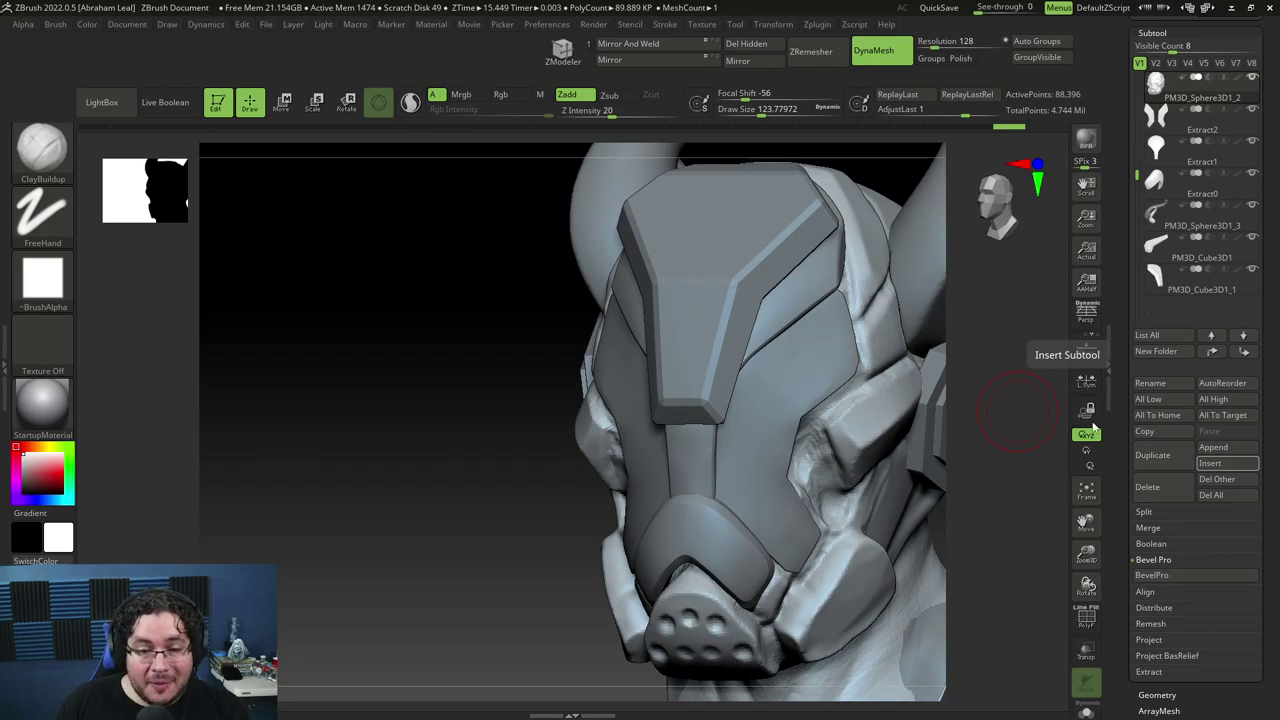
left_click_drag(436, 489, 501, 499)
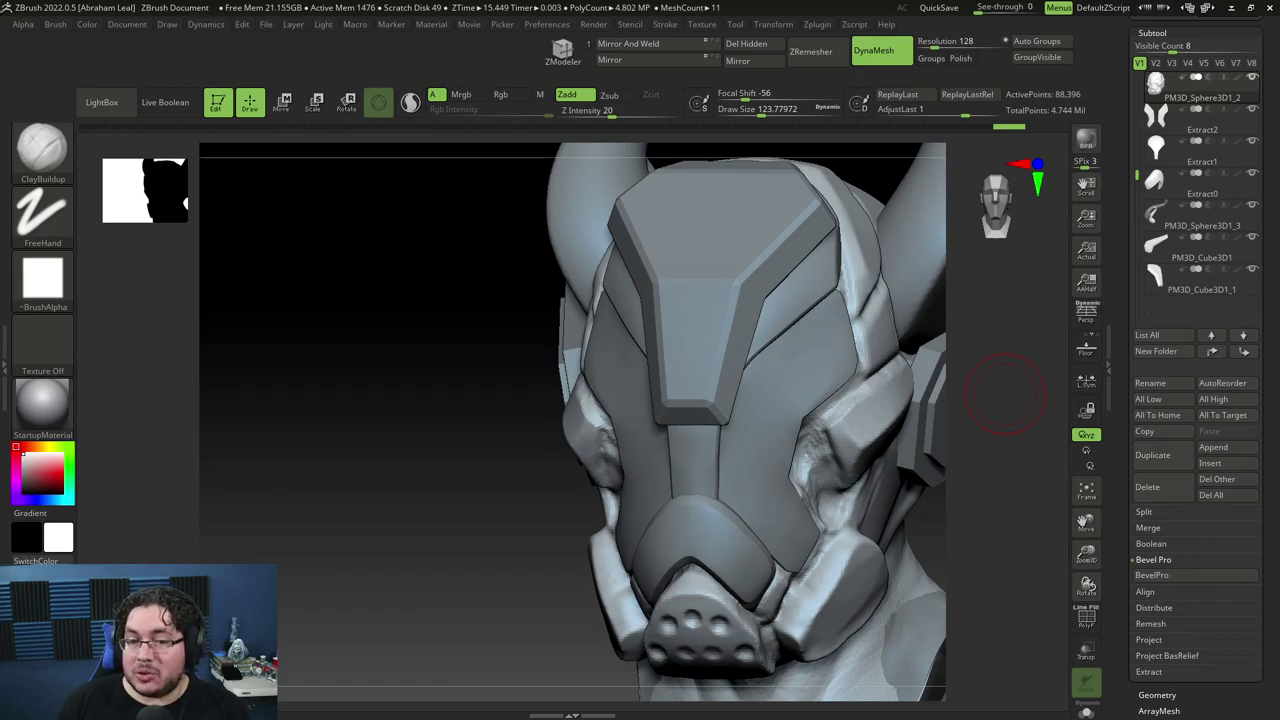
key("super")
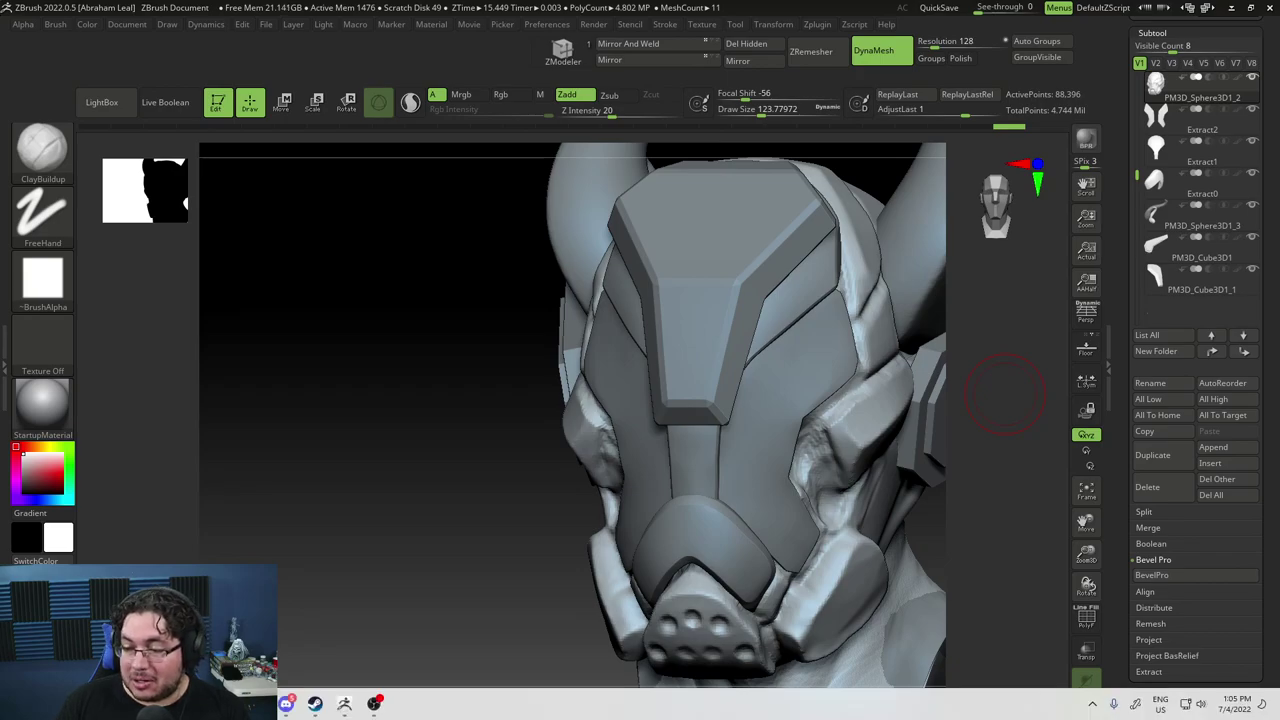
left_click(374, 703)
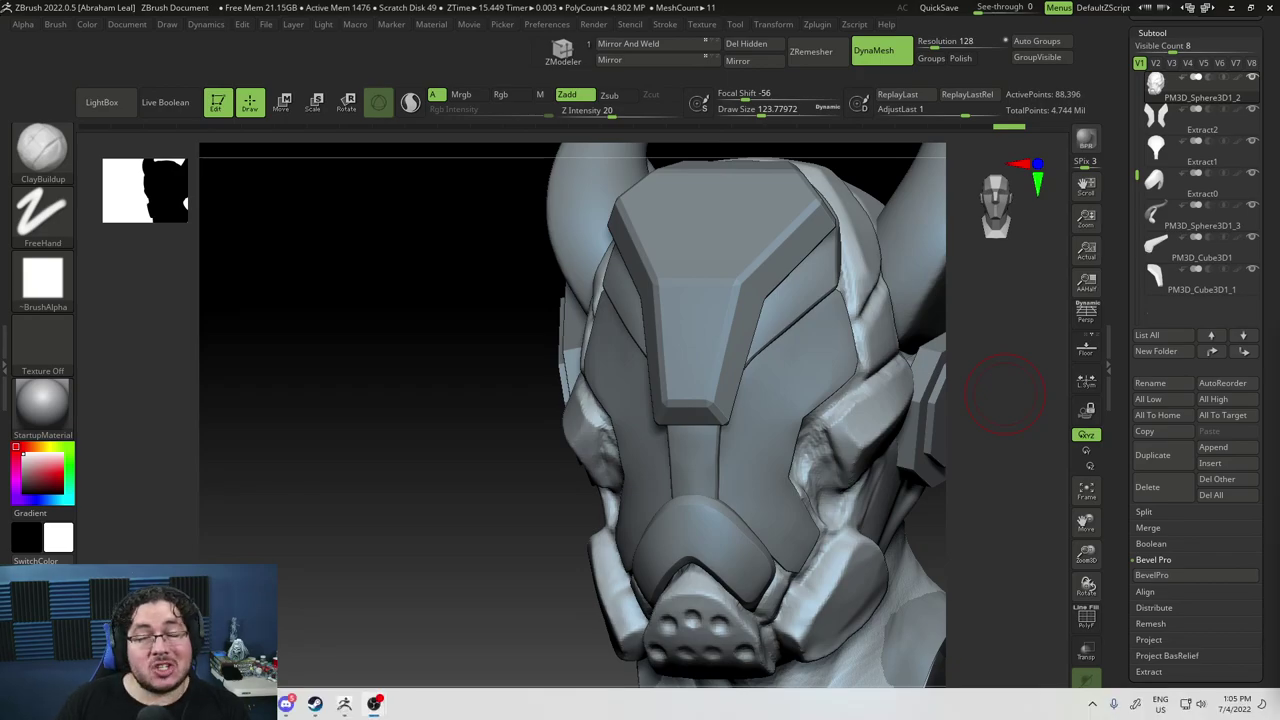